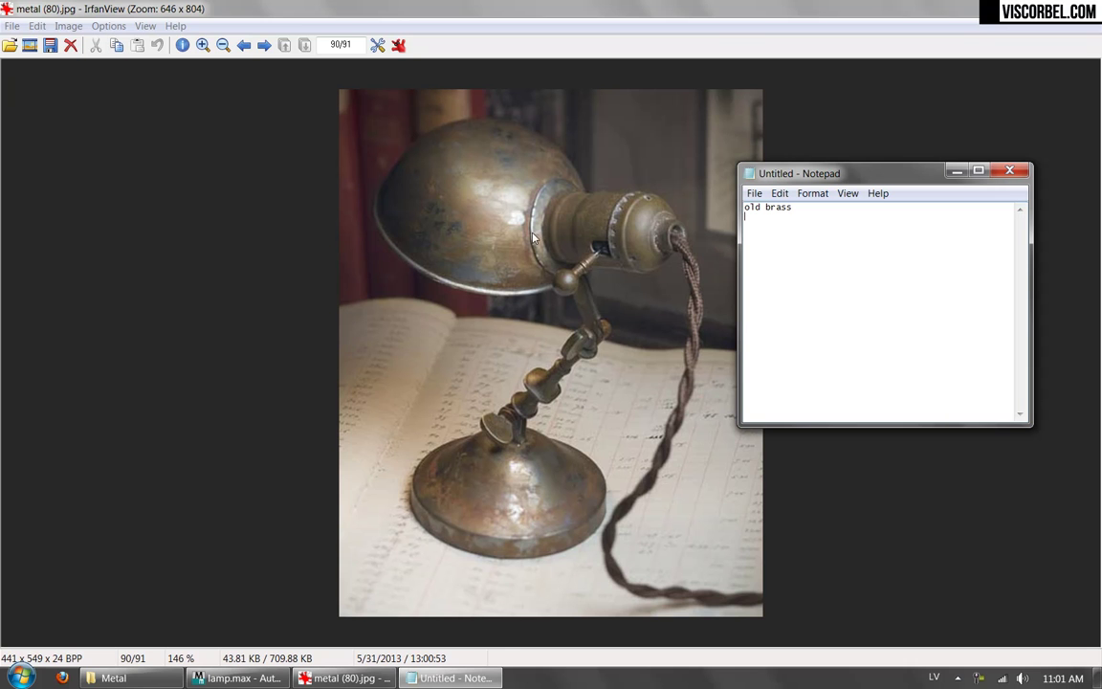
Enlarge the reference lamp photo to study its surface and add the line "brown/rusty" to the Notepad list.
{"action": "left_click", "coordinate": [457, 184]}
{"action": "left_click", "coordinate": [203, 45]}
{"action": "left_click", "coordinate": [203, 45]}
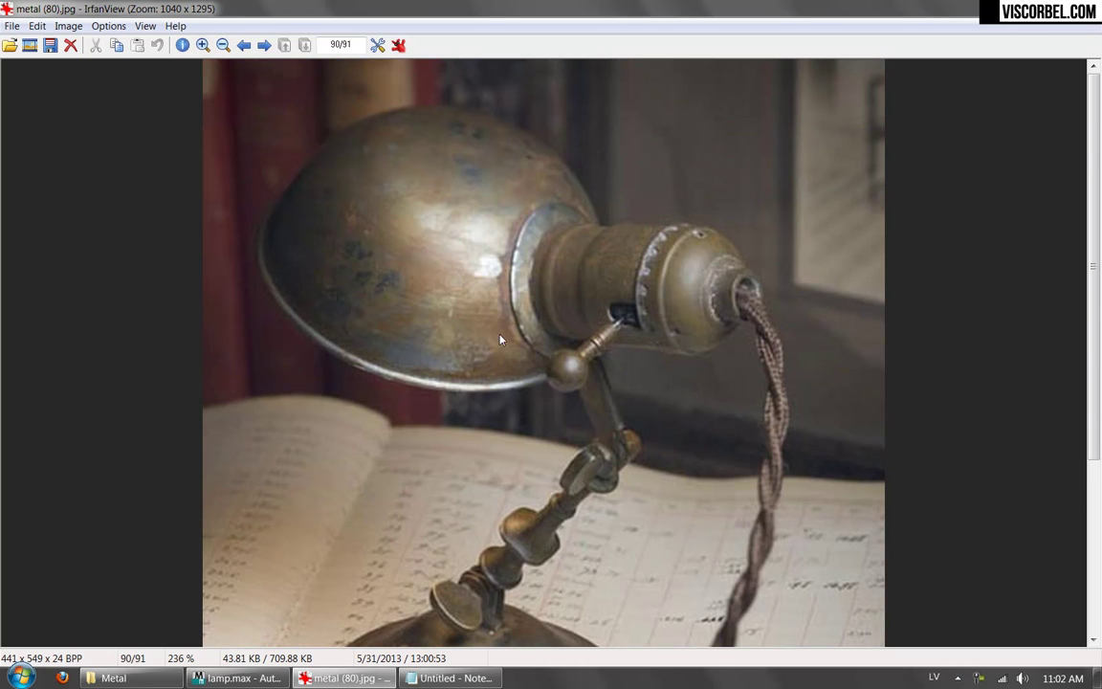
{"action": "left_click_drag", "start_coordinate": [514, 380], "coordinate": [461, 231]}
{"action": "right_click_drag", "start_coordinate": [461, 231], "coordinate": [464, 269]}
{"action": "left_click", "coordinate": [470, 678]}
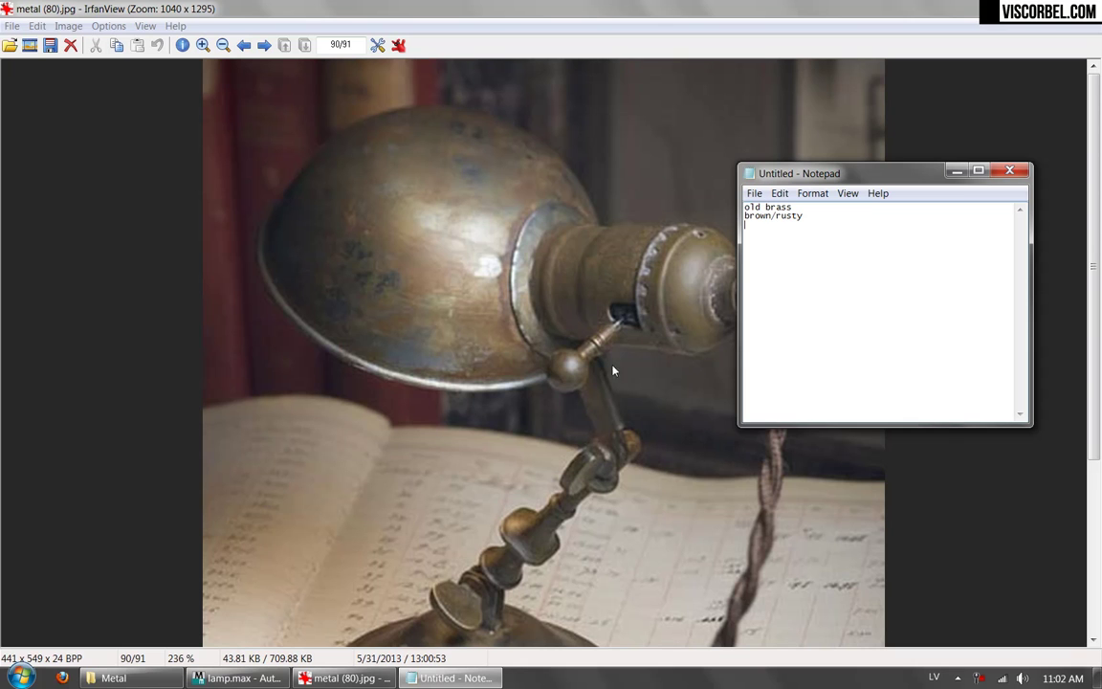
Inspect the lamp's base and shade in the reference photo and add "shiny metal" to the Notepad list.
{"action": "left_click", "coordinate": [364, 329]}
{"action": "scroll", "coordinate": [430, 278], "scroll_direction": "down", "scroll_amount": 3}
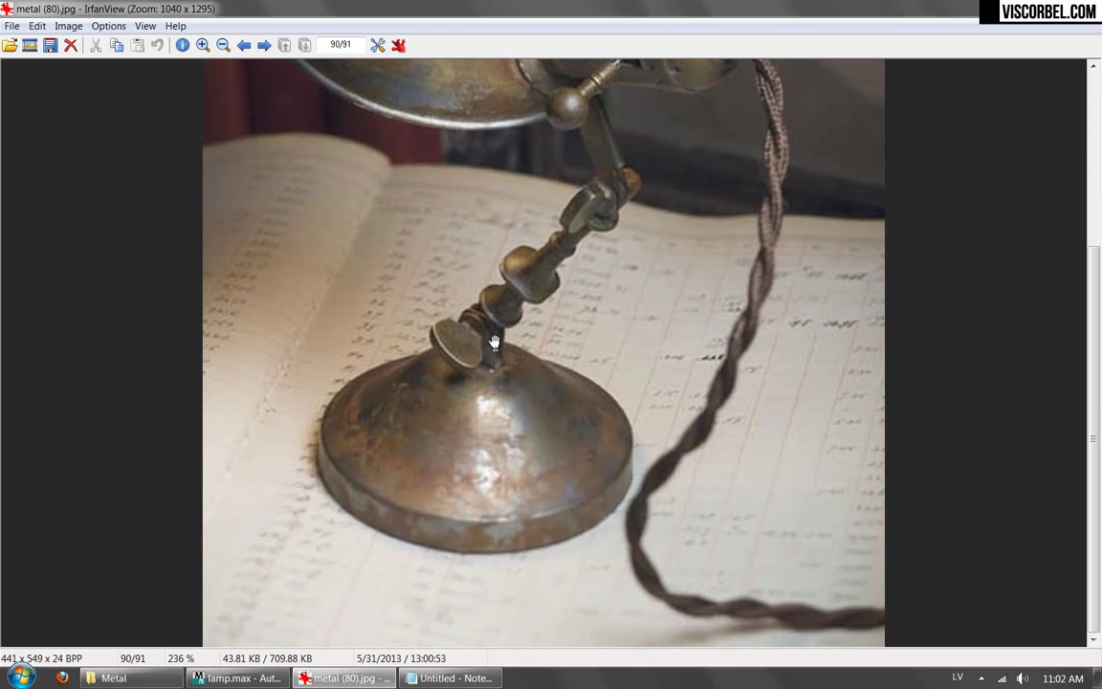
{"action": "scroll", "coordinate": [459, 268], "scroll_direction": "up", "scroll_amount": 3}
{"action": "scroll", "coordinate": [483, 264], "scroll_direction": "up", "scroll_amount": 1}
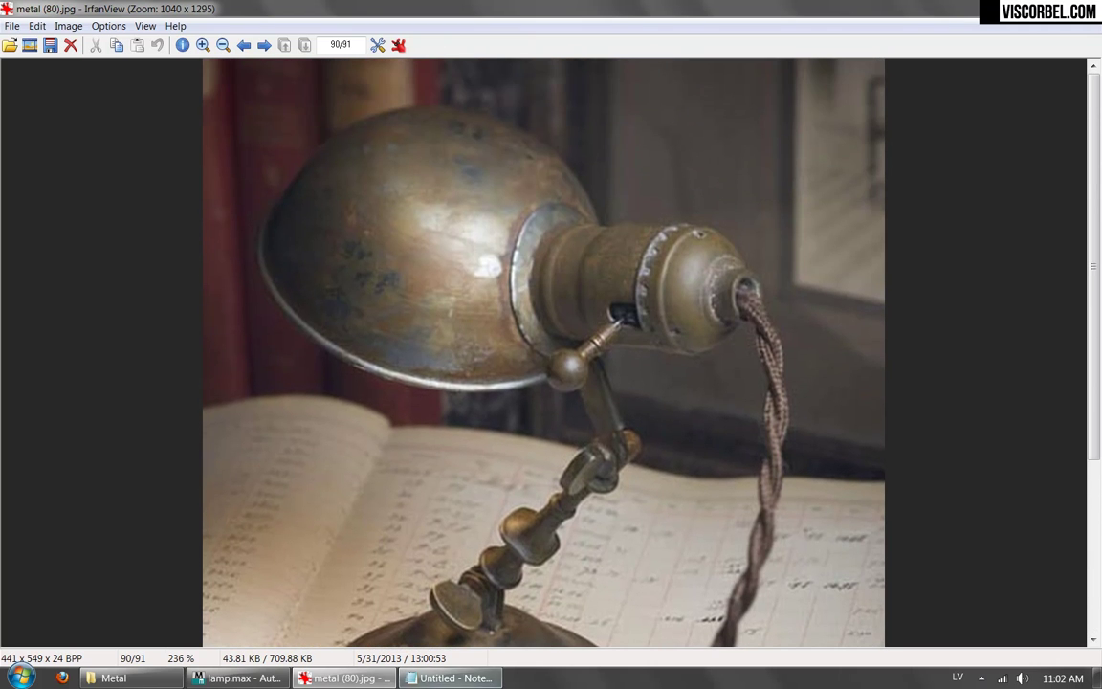
{"action": "left_click", "coordinate": [447, 678]}
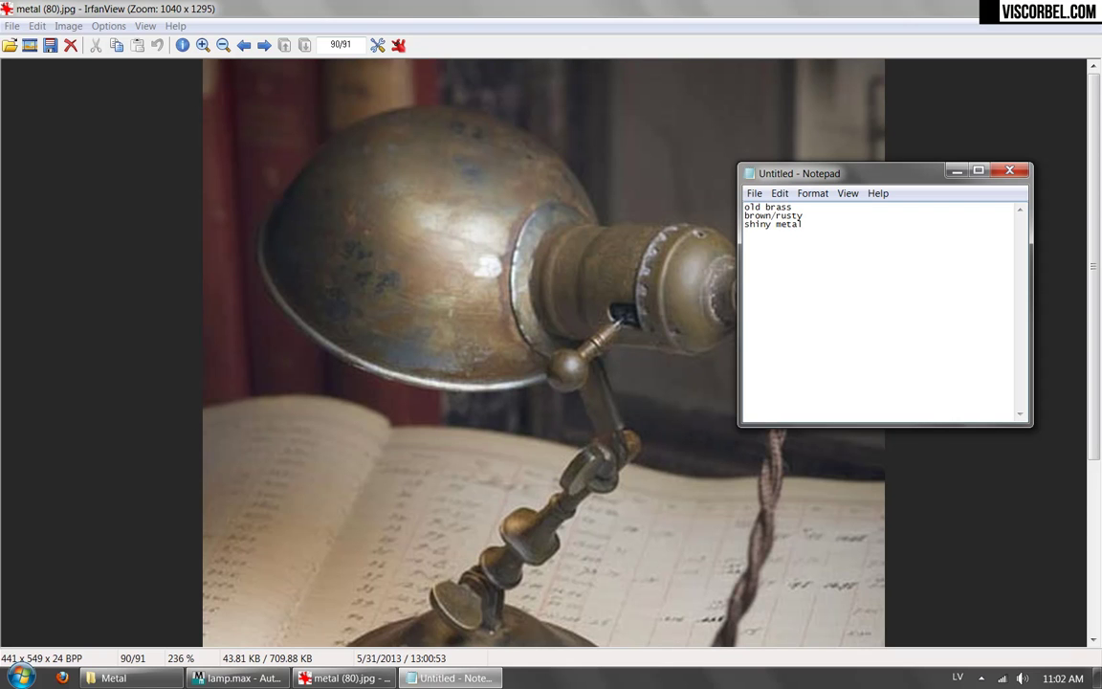
Examine the lamp's base and socket in the reference photo and add "dust" to the Notepad list.
{"action": "left_click", "coordinate": [583, 423]}
{"action": "scroll", "coordinate": [557, 327], "scroll_direction": "down", "scroll_amount": 3}
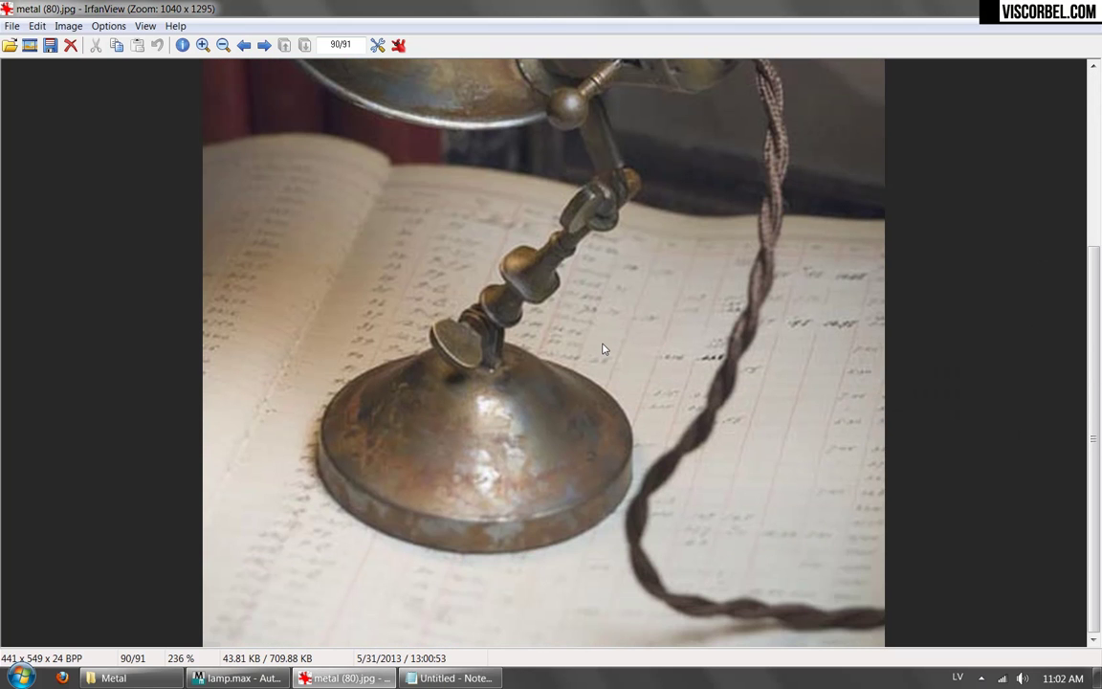
{"action": "scroll", "coordinate": [598, 311], "scroll_direction": "up", "scroll_amount": 3}
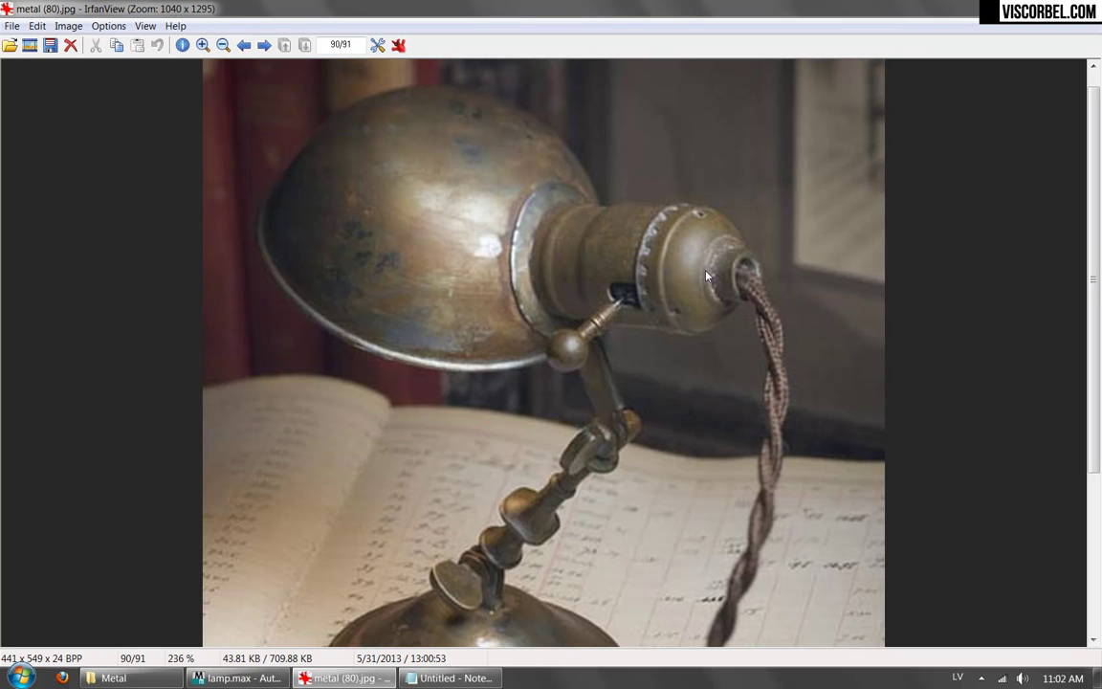
{"action": "left_click", "coordinate": [450, 678]}
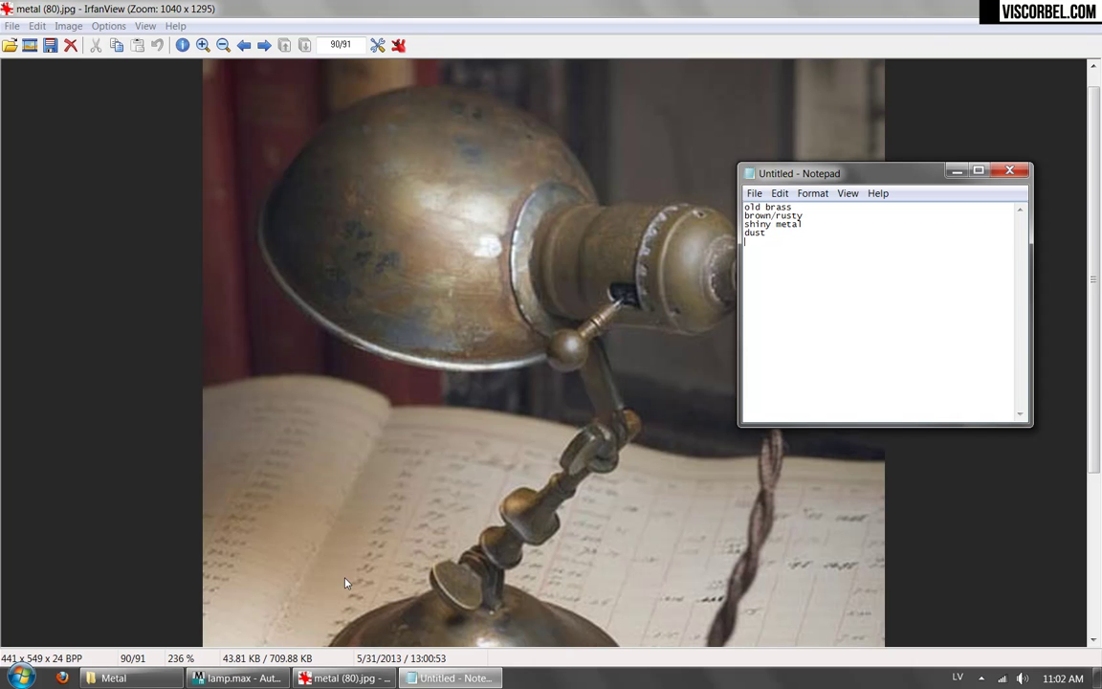
Review the reference photo once more, switch to 3ds Max and open the Slate Material Editor.
{"action": "left_click_drag", "start_coordinate": [497, 489], "coordinate": [491, 341]}
{"action": "left_click_drag", "start_coordinate": [509, 200], "coordinate": [506, 377]}
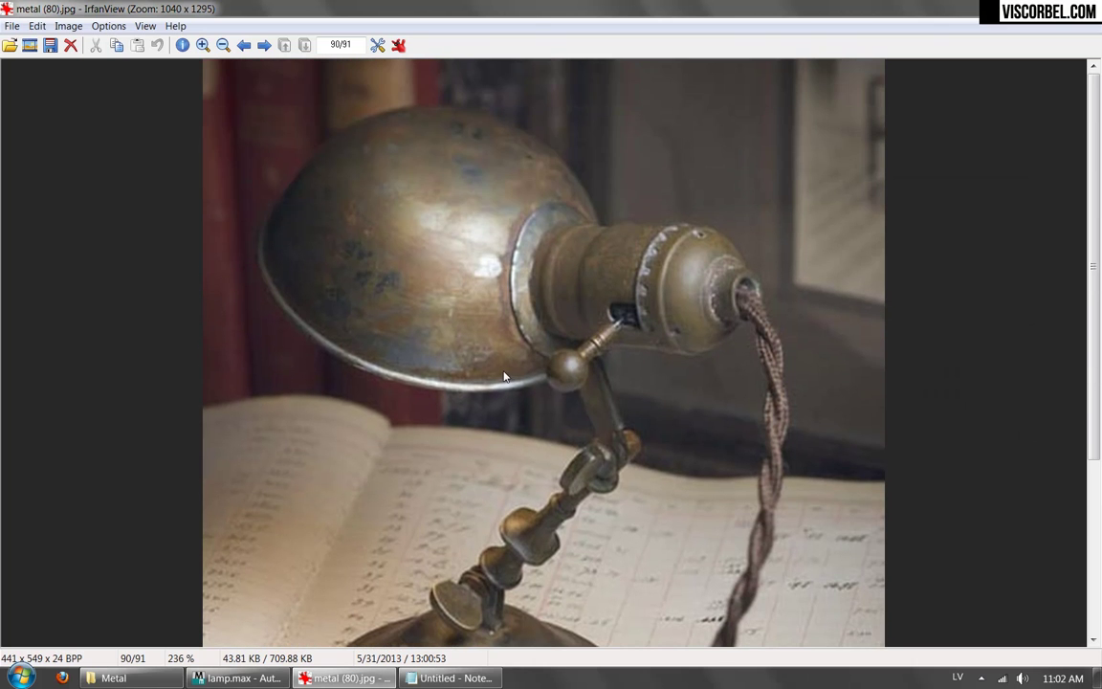
{"action": "left_click", "coordinate": [238, 678]}
{"action": "left_click", "coordinate": [536, 184]}
{"action": "left_click", "coordinate": [590, 359]}
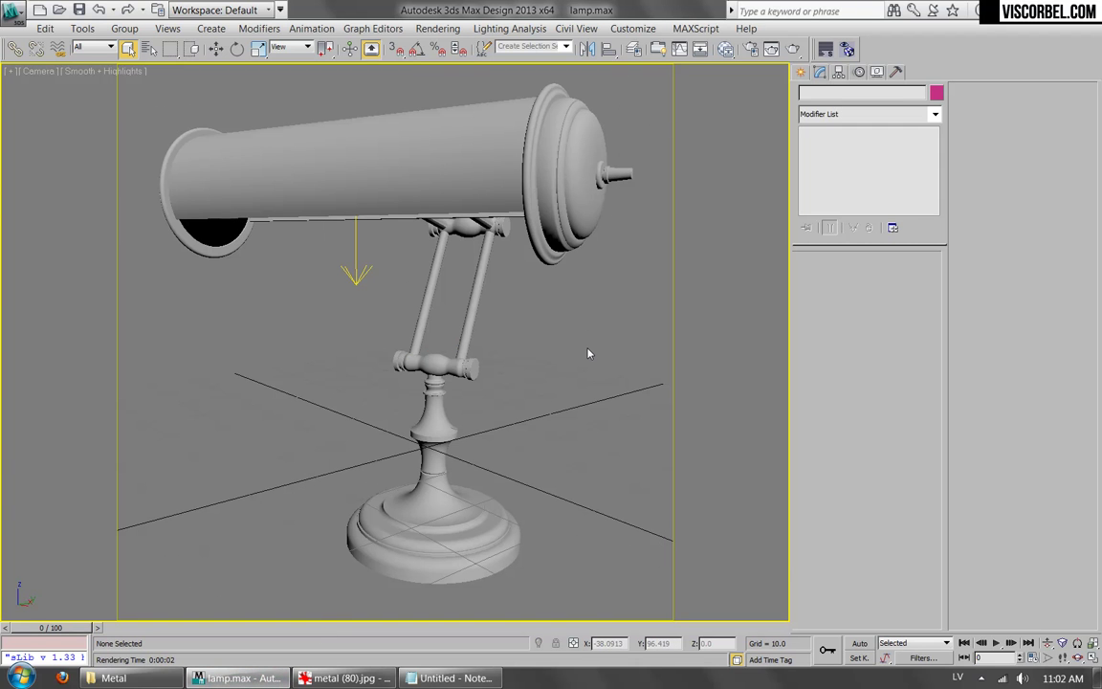
{"action": "left_click", "coordinate": [727, 50]}
{"action": "middle_click_drag", "start_coordinate": [433, 278], "coordinate": [423, 283]}
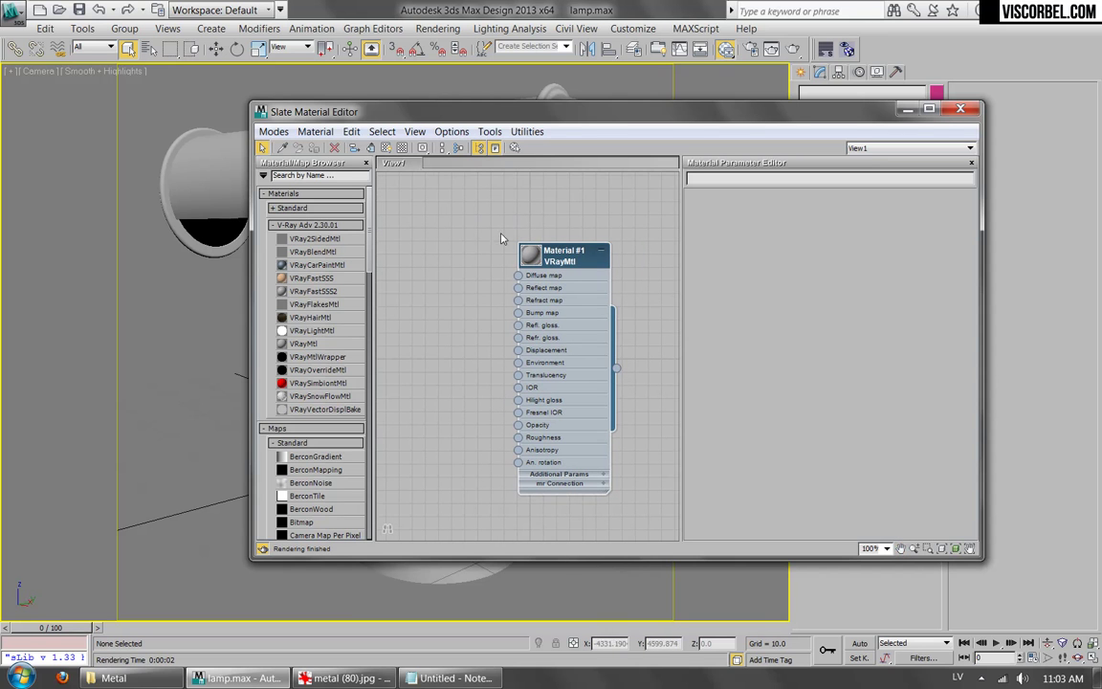
Check the notes and photo, and set the diffuse colour of Material #1 to hue 46, saturation 121, value 9.
{"action": "left_click", "coordinate": [450, 677]}
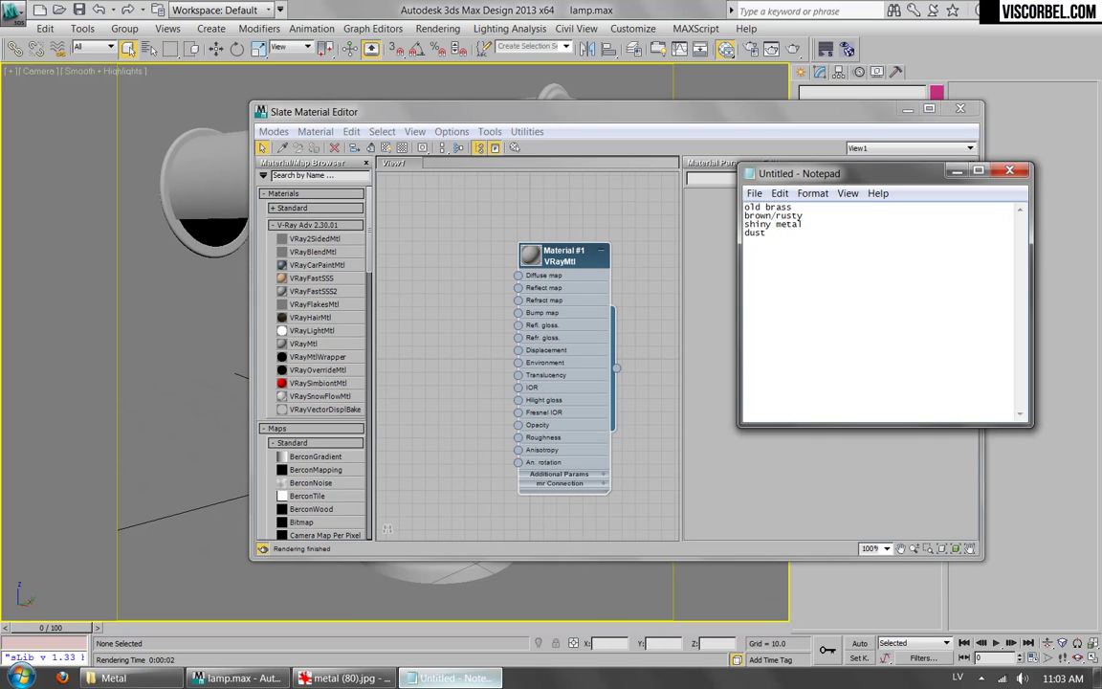
{"action": "left_click", "coordinate": [341, 677]}
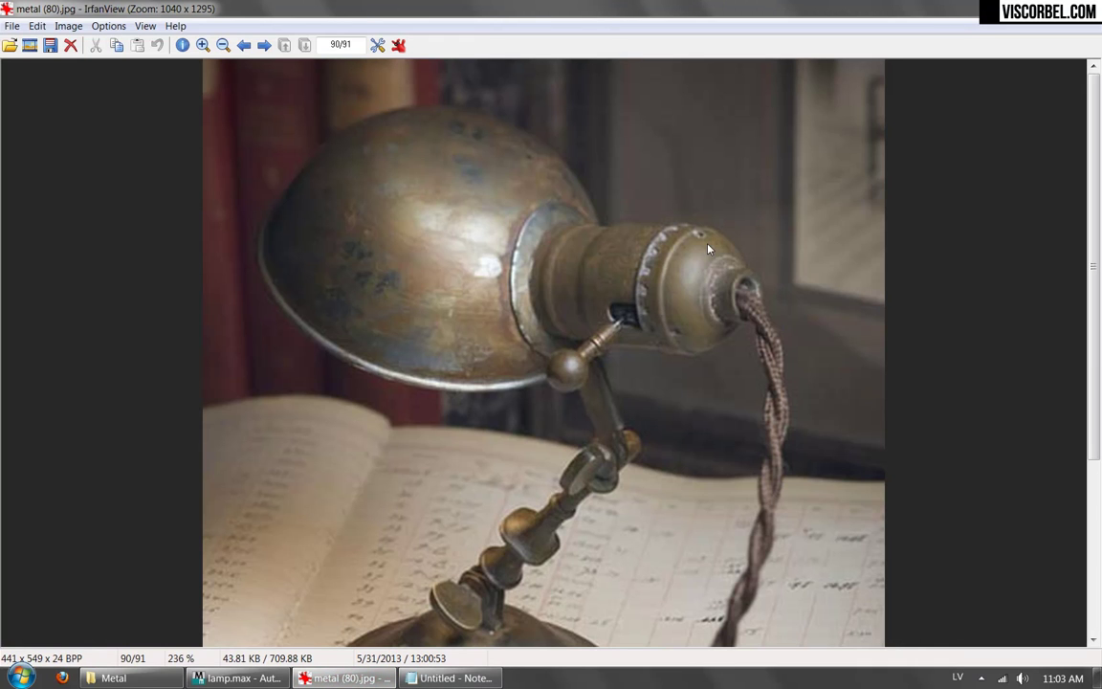
{"action": "left_click", "coordinate": [237, 677]}
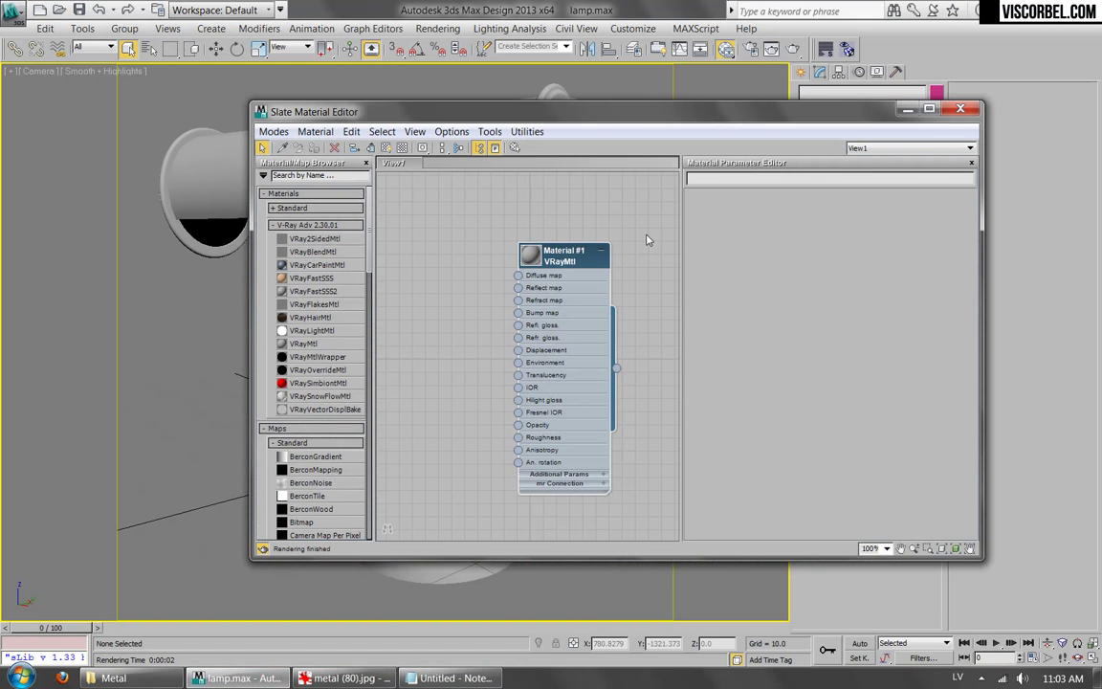
{"action": "double_click", "coordinate": [564, 256]}
{"action": "double_click", "coordinate": [529, 257]}
{"action": "left_click", "coordinate": [782, 282]}
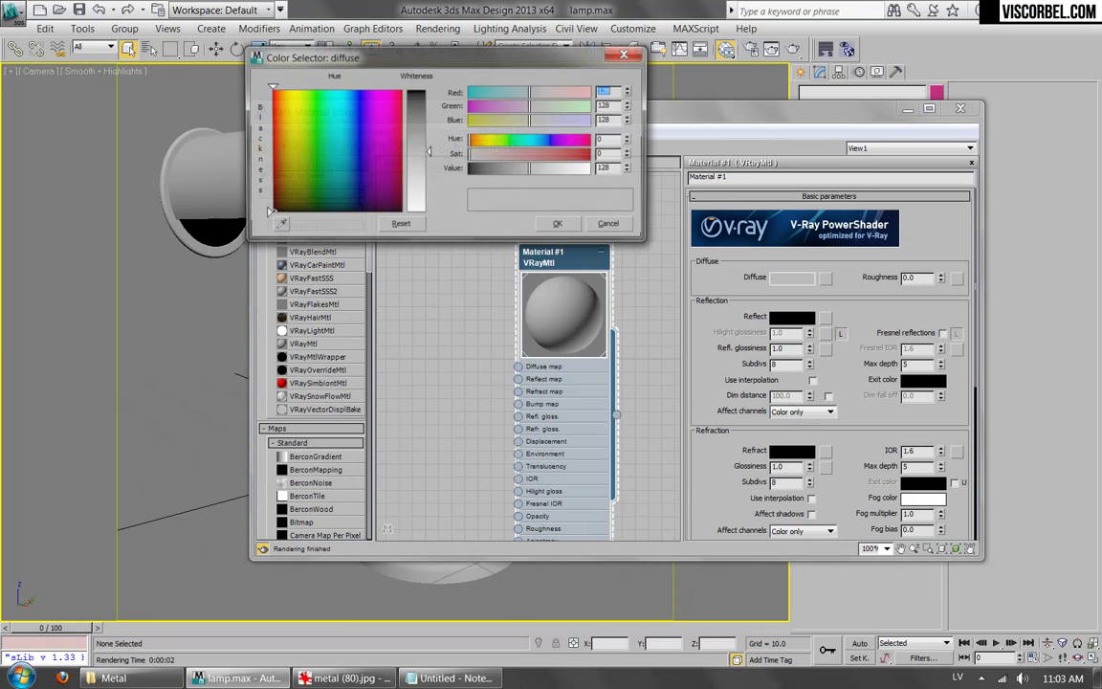
{"action": "left_click", "coordinate": [345, 677]}
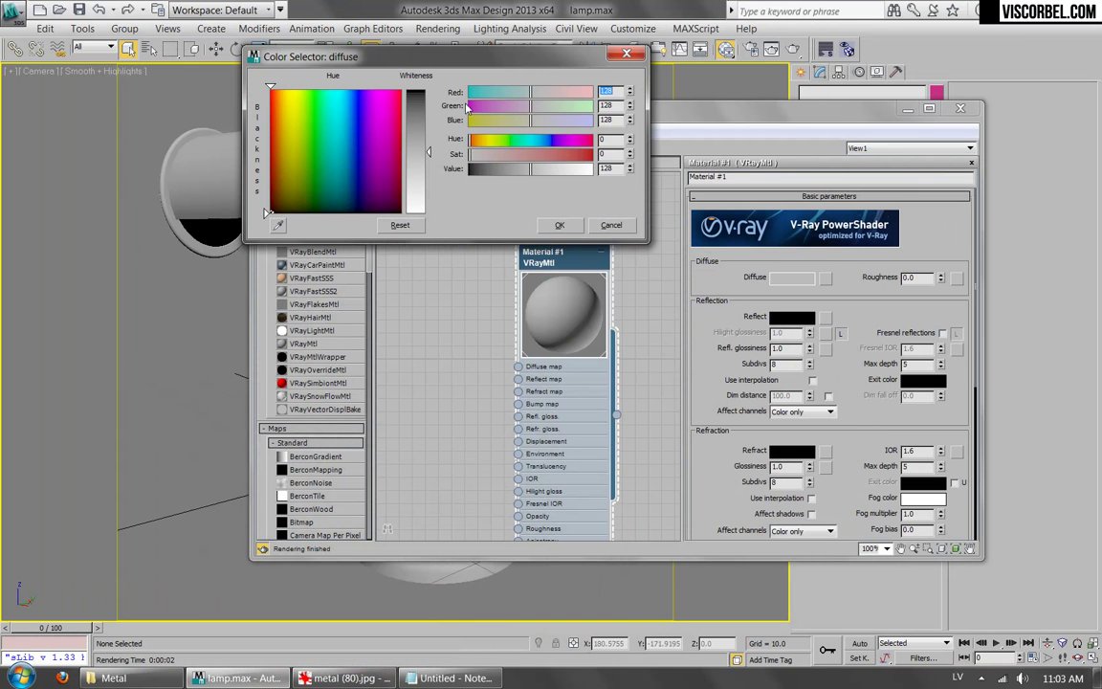
{"action": "mouse_move", "coordinate": [483, 145]}
{"action": "left_mouse_down"}
{"action": "mouse_move", "coordinate": [538, 155]}
{"action": "mouse_move", "coordinate": [472, 174]}
{"action": "mouse_move", "coordinate": [496, 143]}
{"action": "mouse_move", "coordinate": [528, 161]}
{"action": "left_mouse_up"}
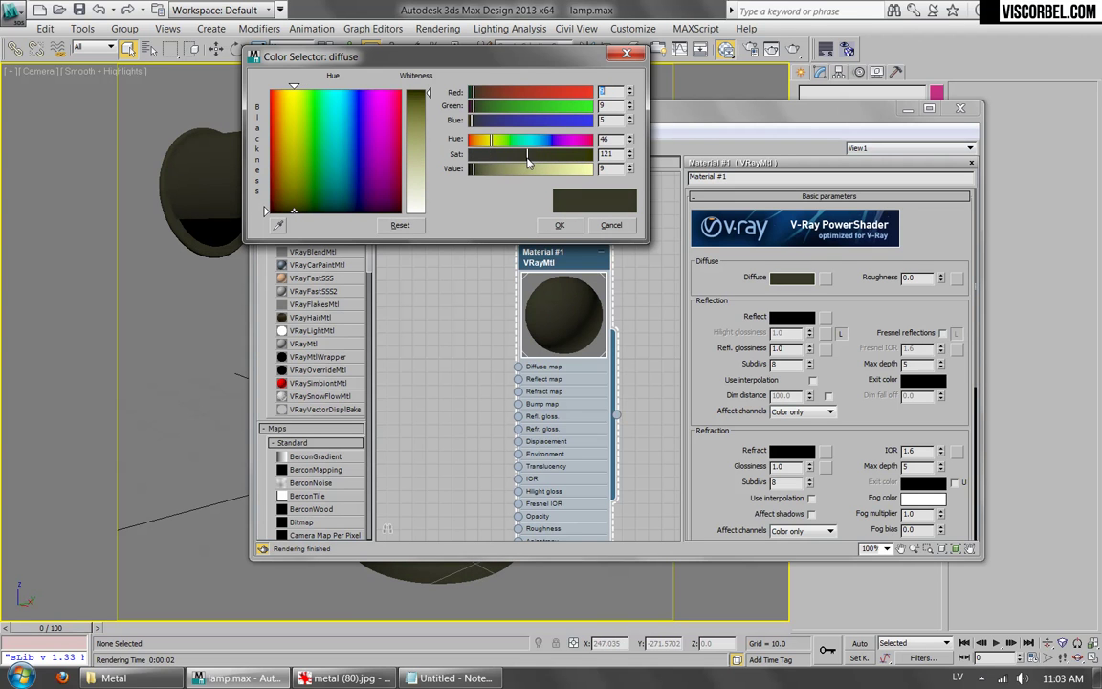
{"action": "left_click", "coordinate": [560, 225]}
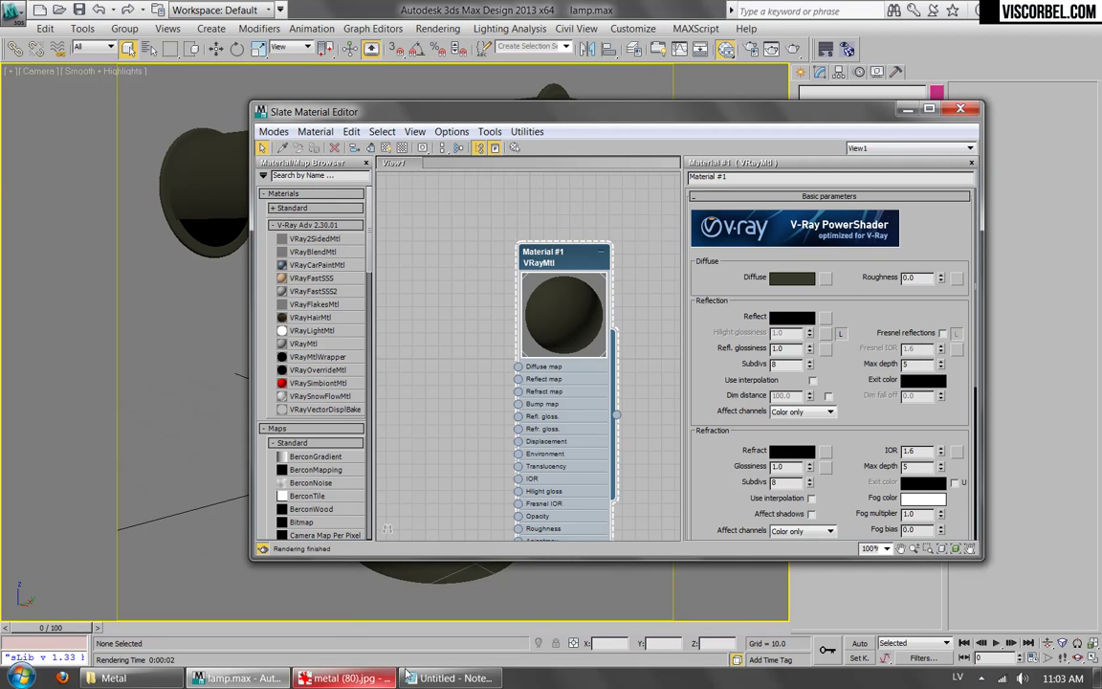
Copy the material's diffuse colour and paste it into the reflection colour.
{"action": "right_click", "coordinate": [788, 288]}
{"action": "right_click", "coordinate": [793, 284]}
{"action": "left_click", "coordinate": [805, 294]}
{"action": "right_click", "coordinate": [795, 323]}
{"action": "left_click", "coordinate": [831, 348]}
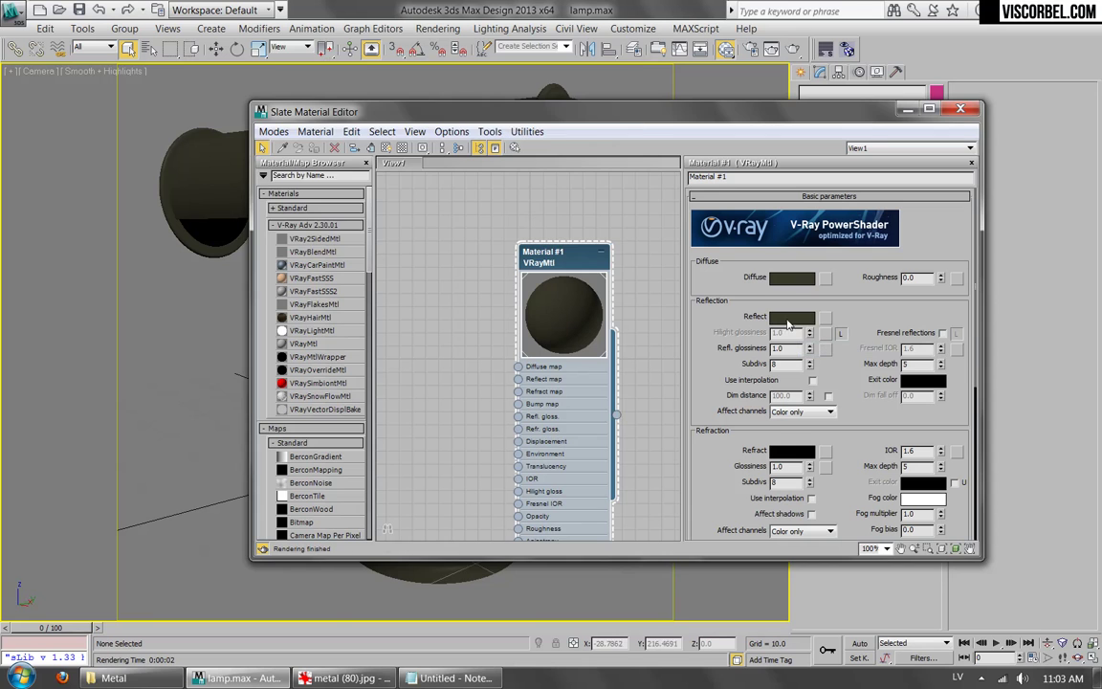
Lighten the reflection colour to value 51 and set the reflection glossiness to 0.66.
{"action": "left_click", "coordinate": [793, 317]}
{"action": "left_click_drag", "start_coordinate": [488, 170], "coordinate": [494, 170]}
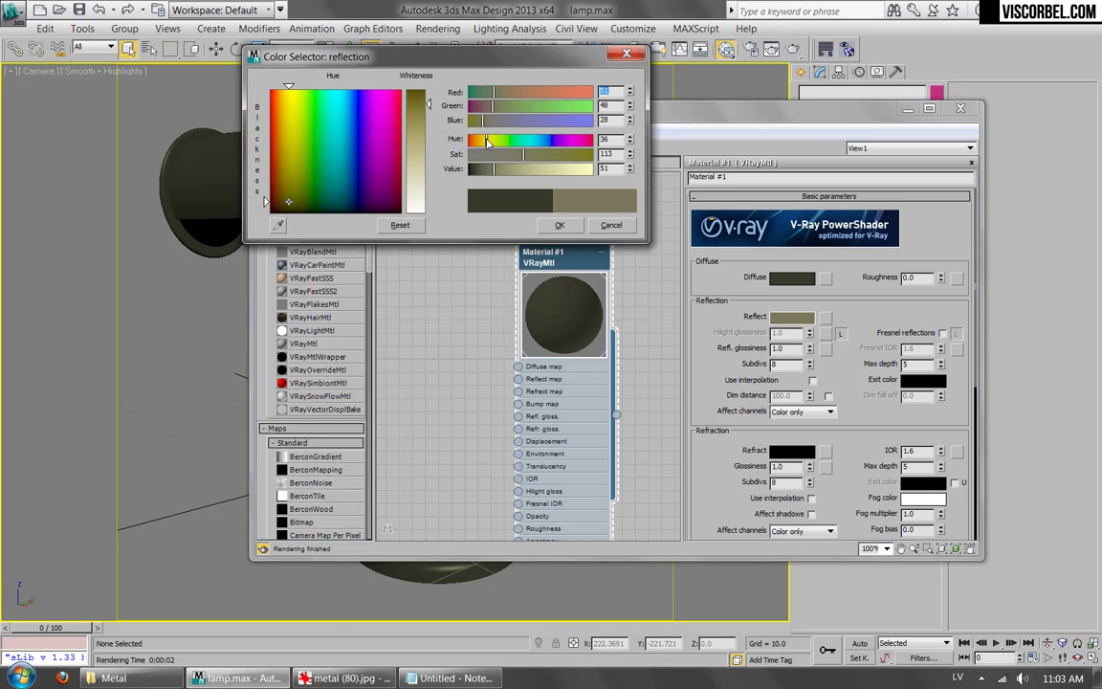
{"action": "left_click", "coordinate": [560, 225]}
{"action": "left_click_drag", "start_coordinate": [810, 353], "coordinate": [813, 374]}
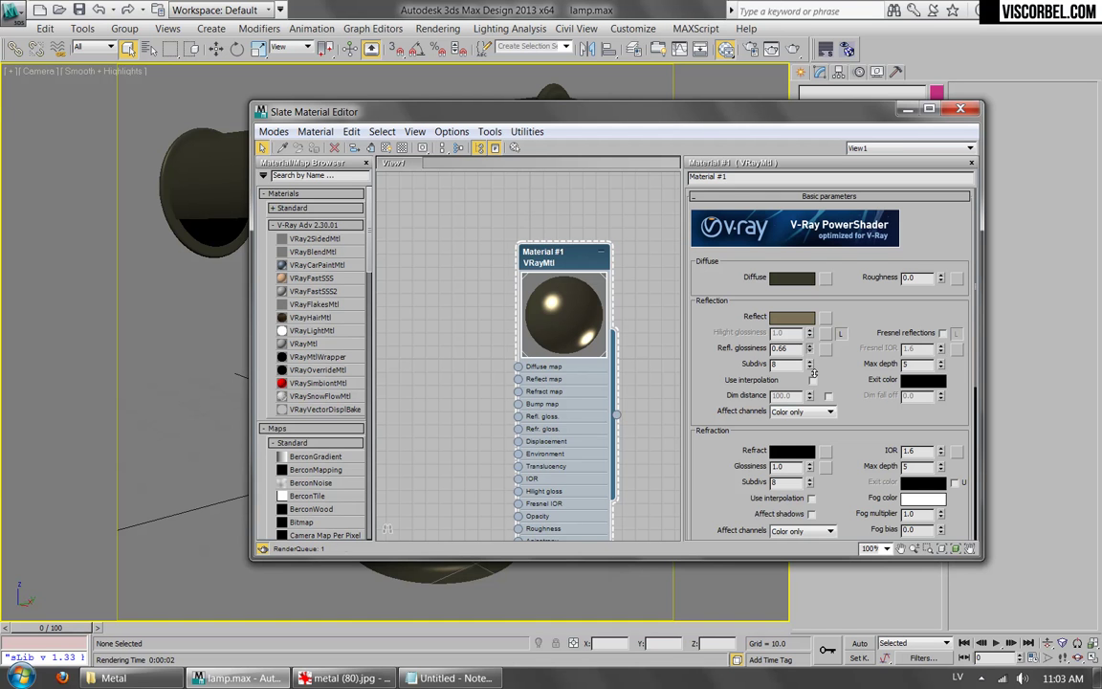
Compare with the reference photo and adjust the reflection colour to hue 28, saturation 103.
{"action": "left_click", "coordinate": [342, 678]}
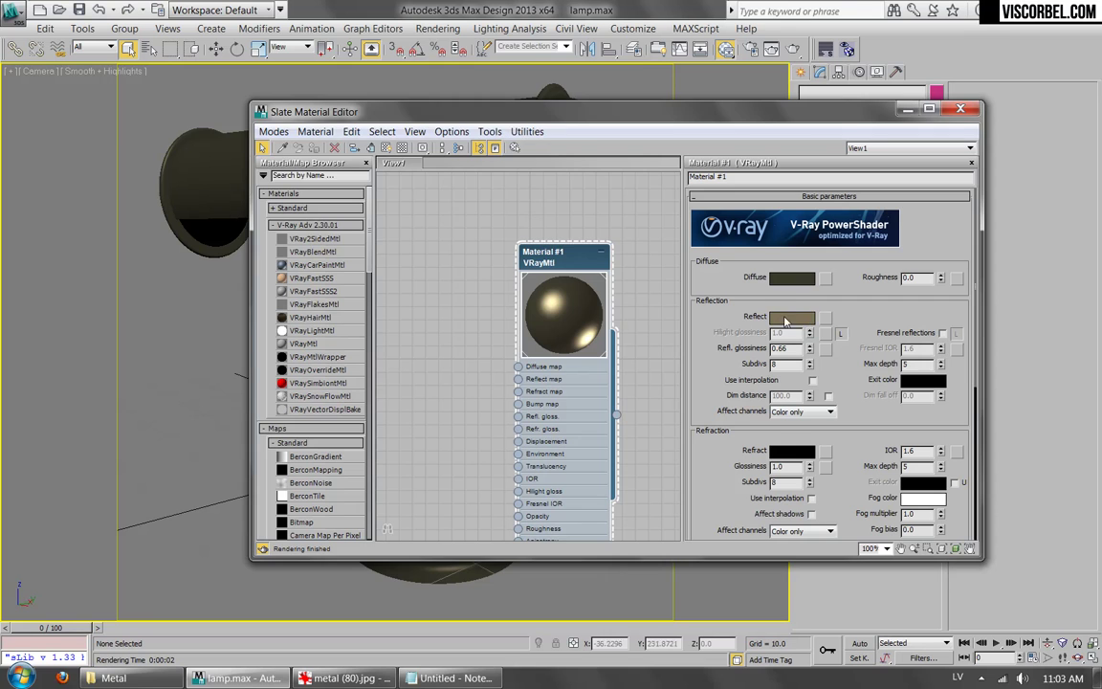
{"action": "left_click", "coordinate": [793, 317]}
{"action": "left_click_drag", "start_coordinate": [533, 154], "coordinate": [520, 161]}
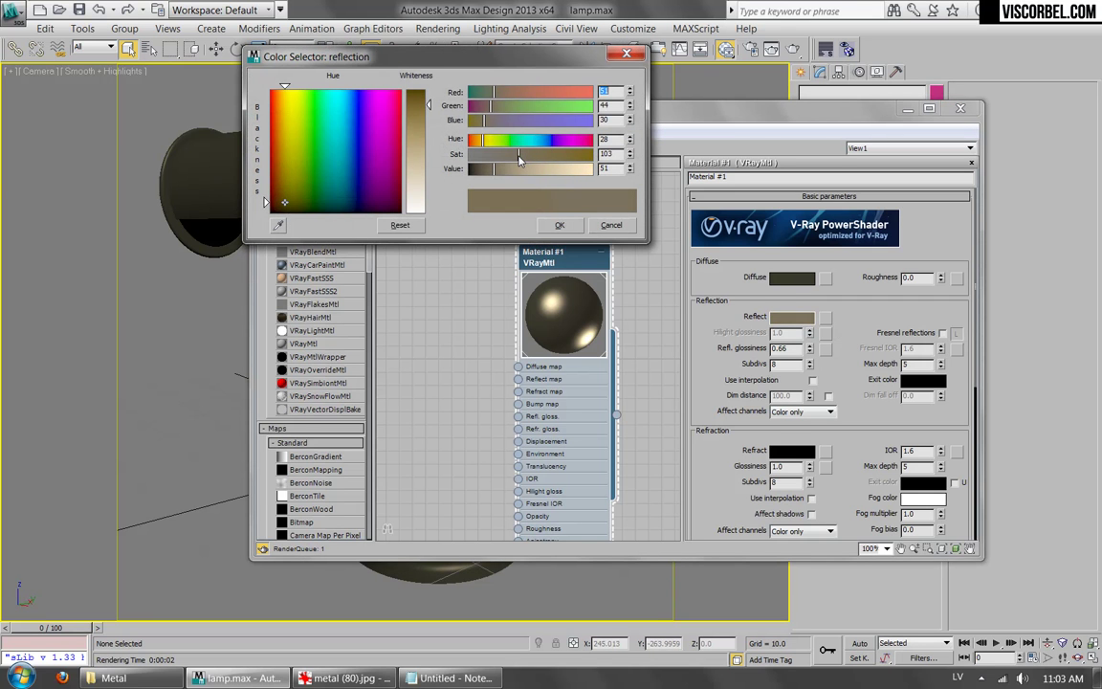
{"action": "left_click", "coordinate": [559, 226]}
Change the diffuse colour to hue 38, saturation 150, value 25.
{"action": "left_click", "coordinate": [792, 278]}
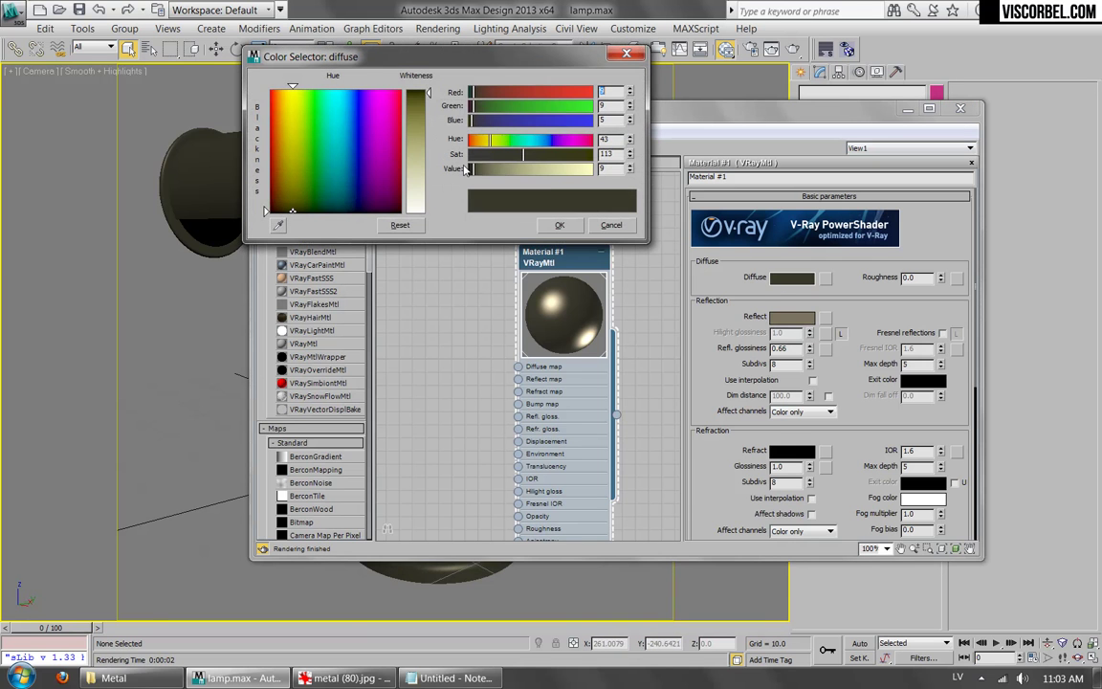
{"action": "left_click", "coordinate": [482, 171]}
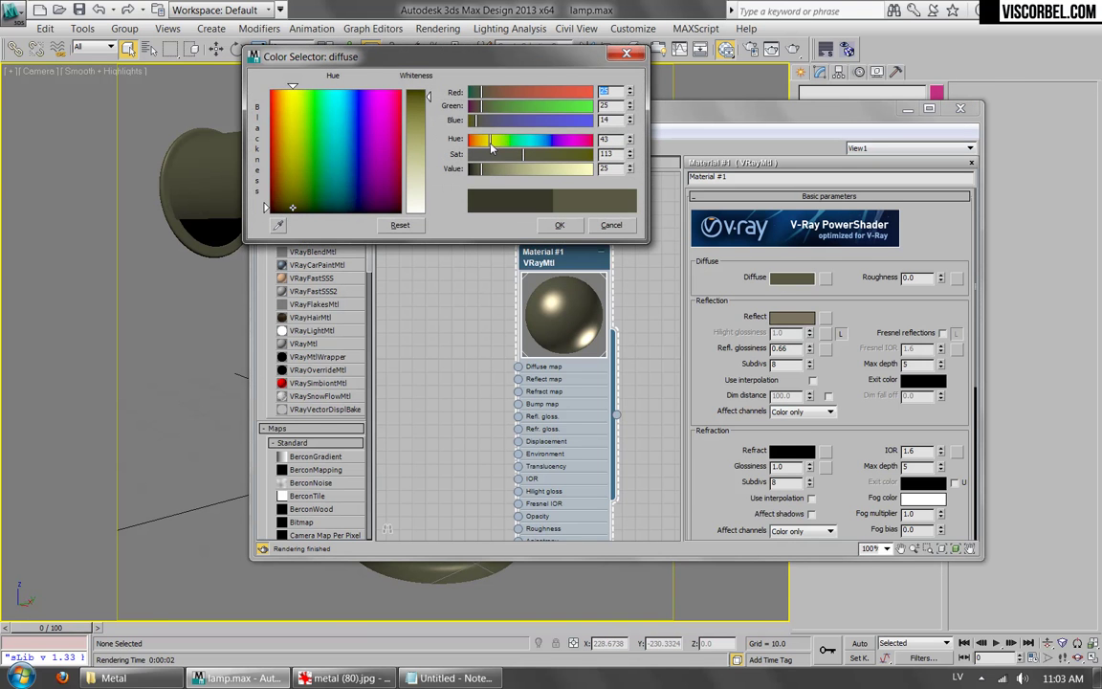
{"action": "left_click_drag", "start_coordinate": [488, 147], "coordinate": [542, 160]}
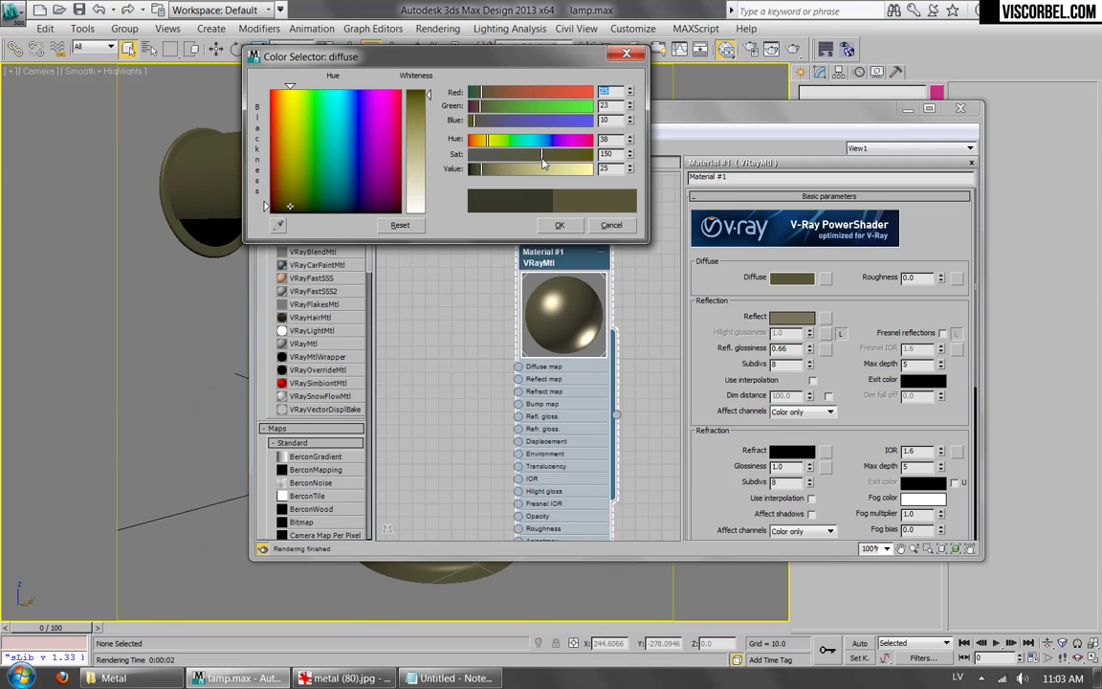
{"action": "left_click", "coordinate": [560, 225]}
Check the reference photo and set the material's BRDF type to Ward.
{"action": "left_click", "coordinate": [345, 677]}
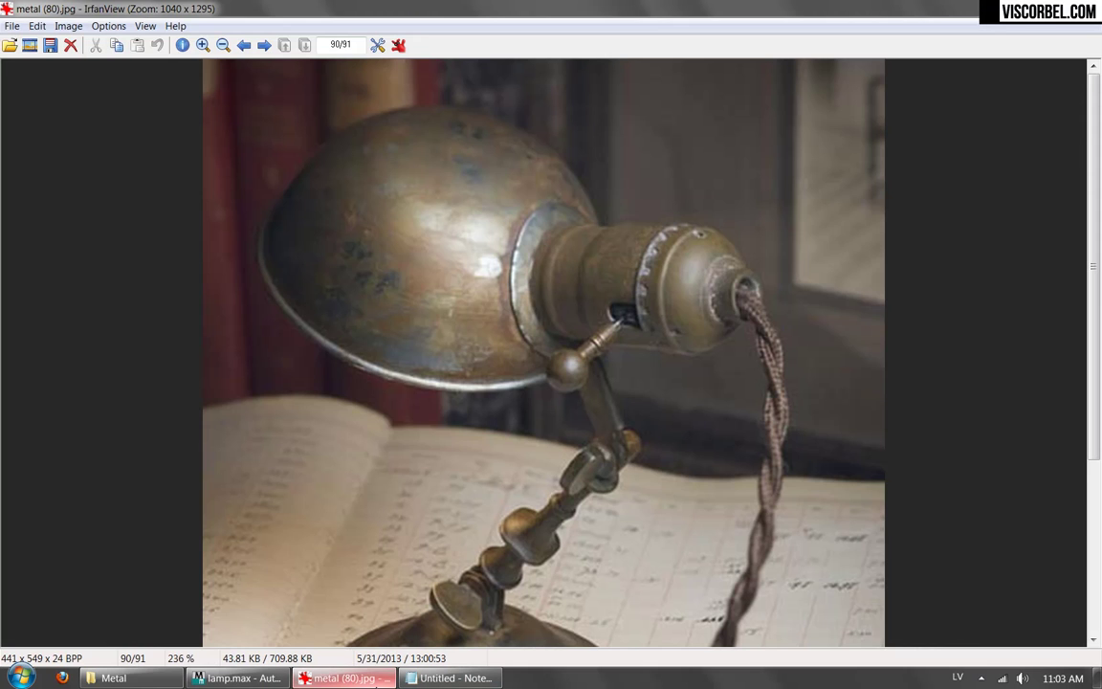
{"action": "left_click", "coordinate": [377, 682]}
{"action": "left_click_drag", "start_coordinate": [731, 480], "coordinate": [711, 215]}
{"action": "left_click", "coordinate": [751, 391]}
{"action": "left_click", "coordinate": [717, 425]}
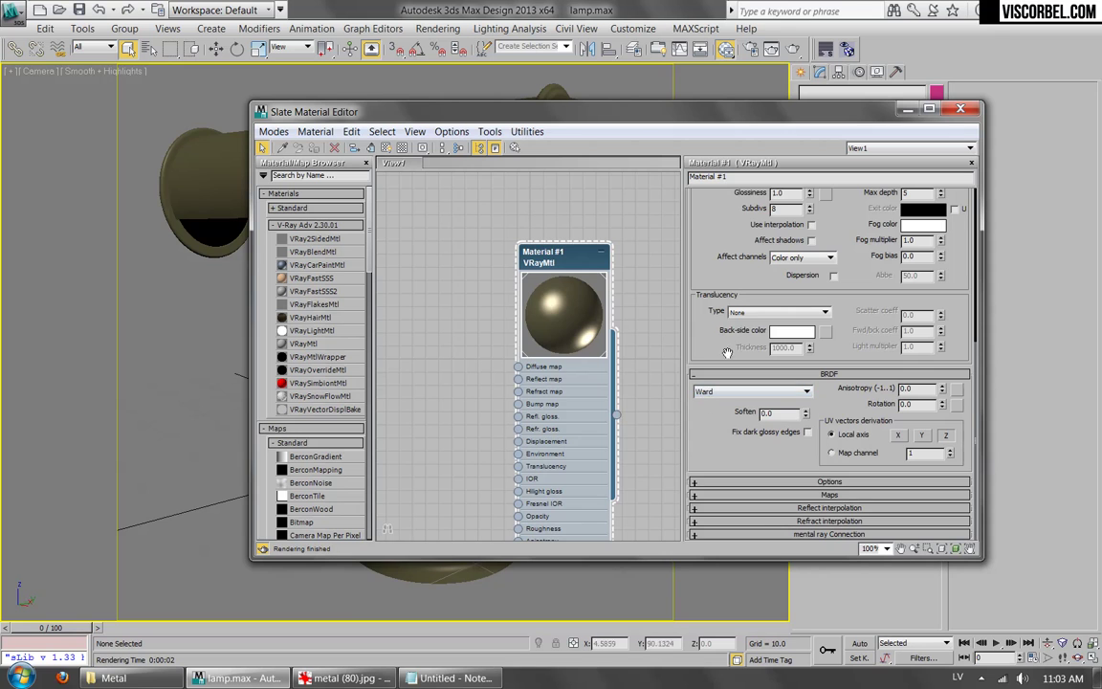
Set the reflection glossiness to 0.75, render the lamp to check the material and return to the material editor.
{"action": "left_click_drag", "start_coordinate": [704, 221], "coordinate": [753, 441]}
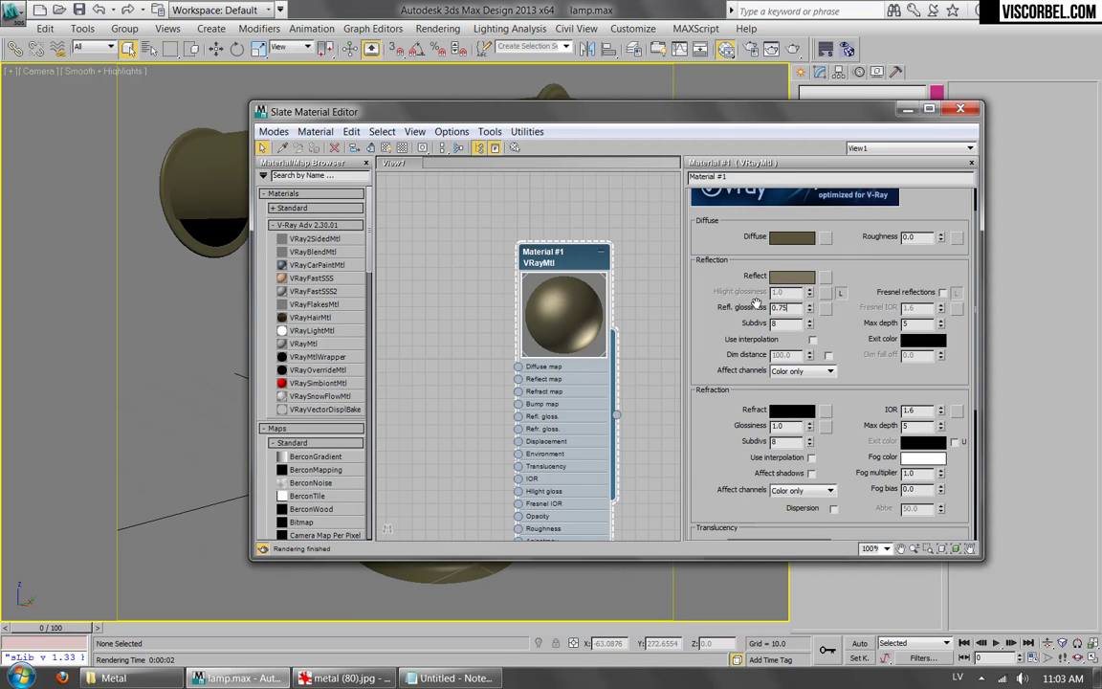
{"action": "key", "text": "Return"}
{"action": "left_click", "coordinate": [726, 49]}
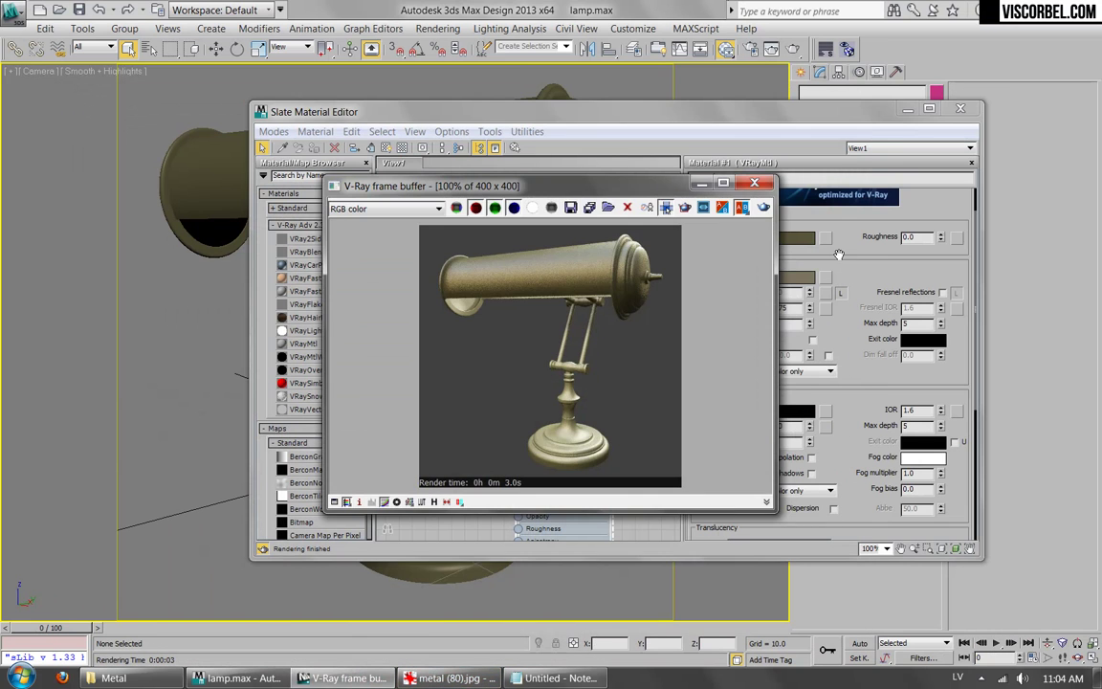
{"action": "left_click", "coordinate": [842, 255]}
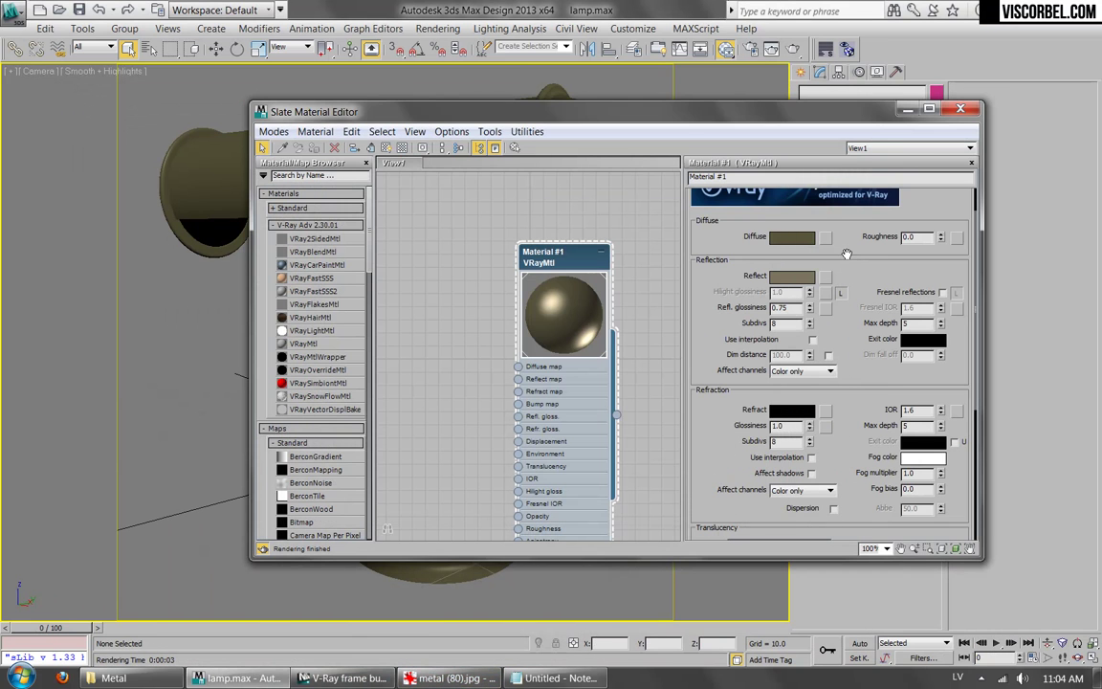
Darken the material's diffuse colour to value 10.
{"action": "left_click", "coordinate": [784, 239]}
{"action": "left_click", "coordinate": [474, 169]}
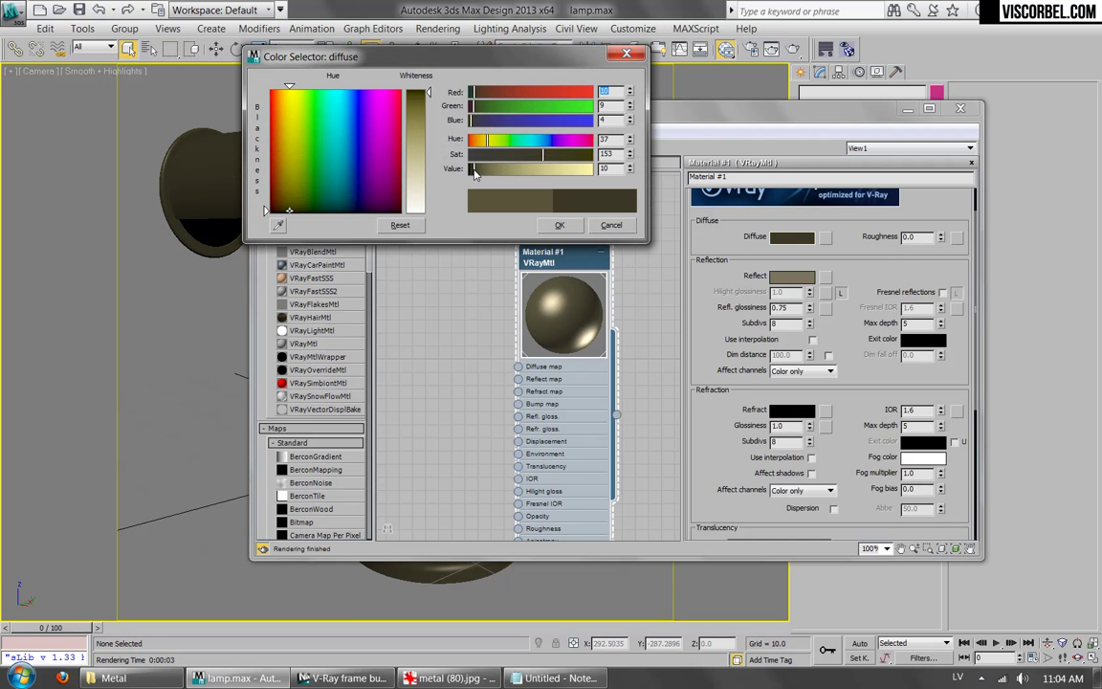
{"action": "left_click", "coordinate": [559, 225]}
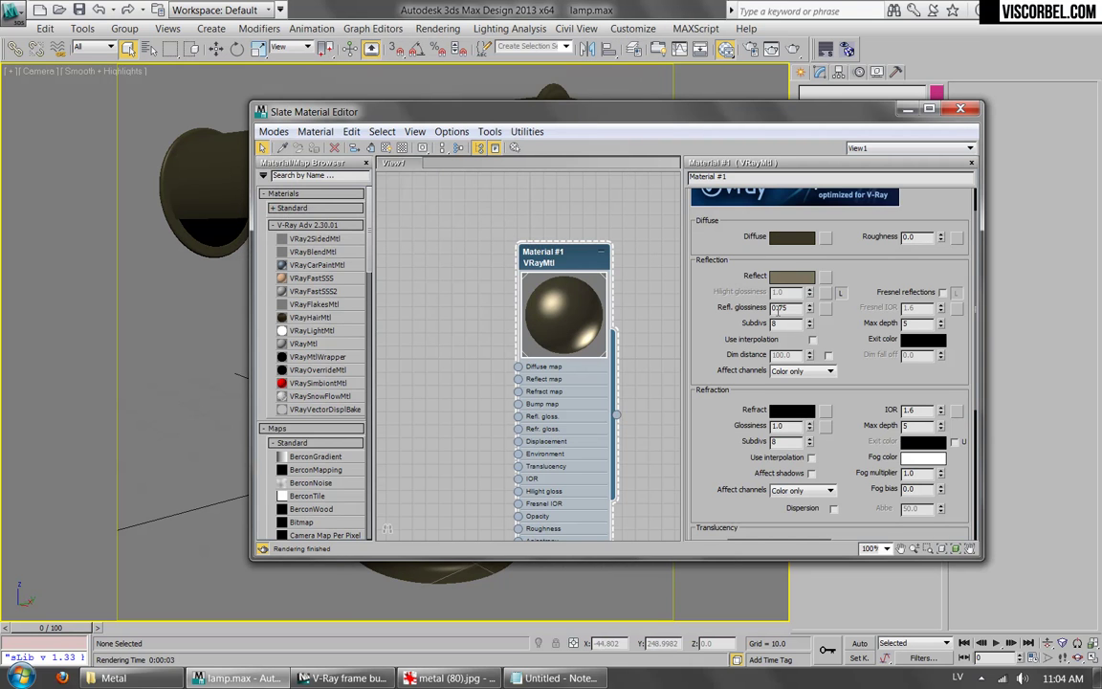
Set the reflection glossiness to 0.72 and enable Fresnel reflections with a Fresnel IOR of 30.
{"action": "double_click", "coordinate": [780, 308]}
{"action": "left_click", "coordinate": [942, 292]}
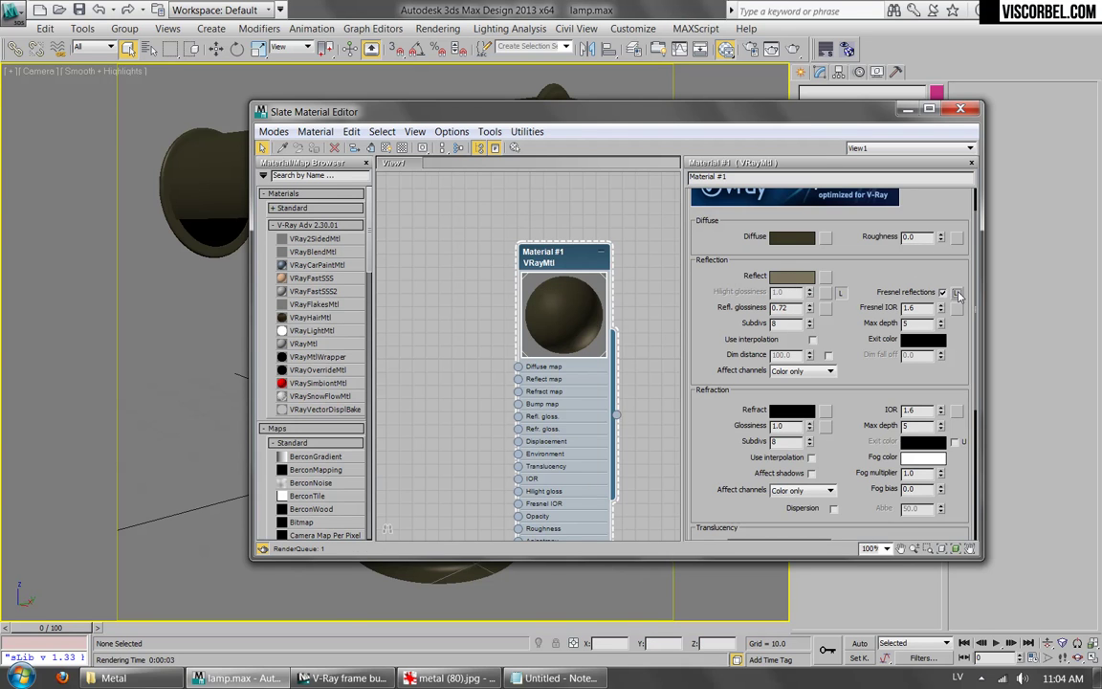
{"action": "double_click", "coordinate": [914, 308]}
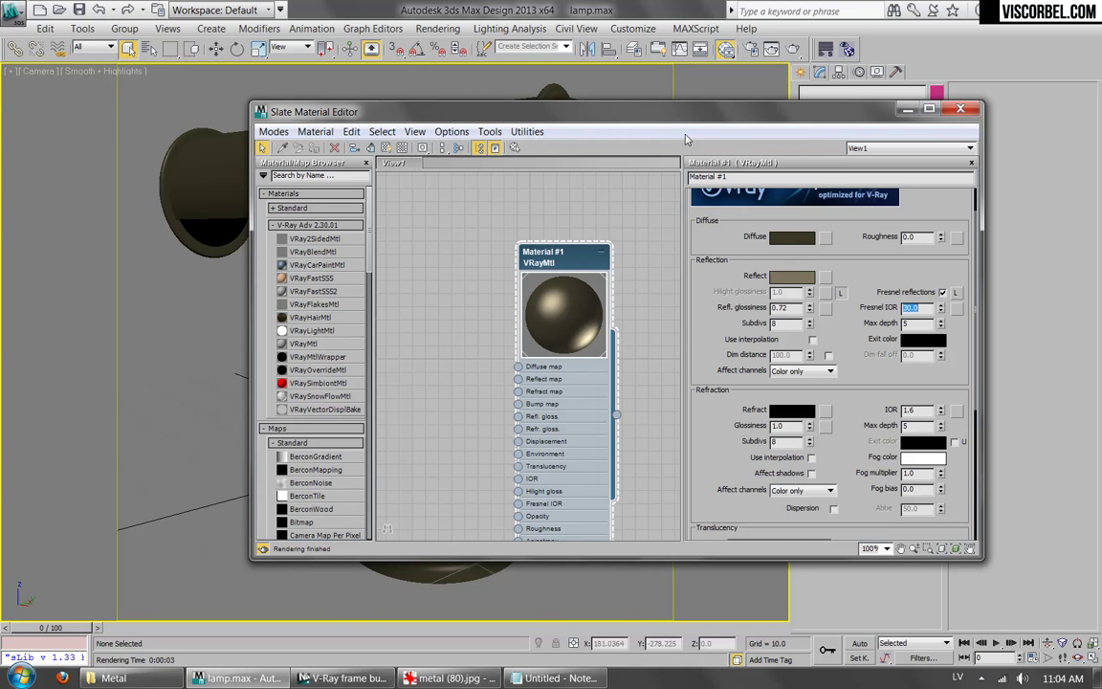
Render the lamp, compare the result with the reference photo and return to the material editor.
{"action": "left_click", "coordinate": [751, 50]}
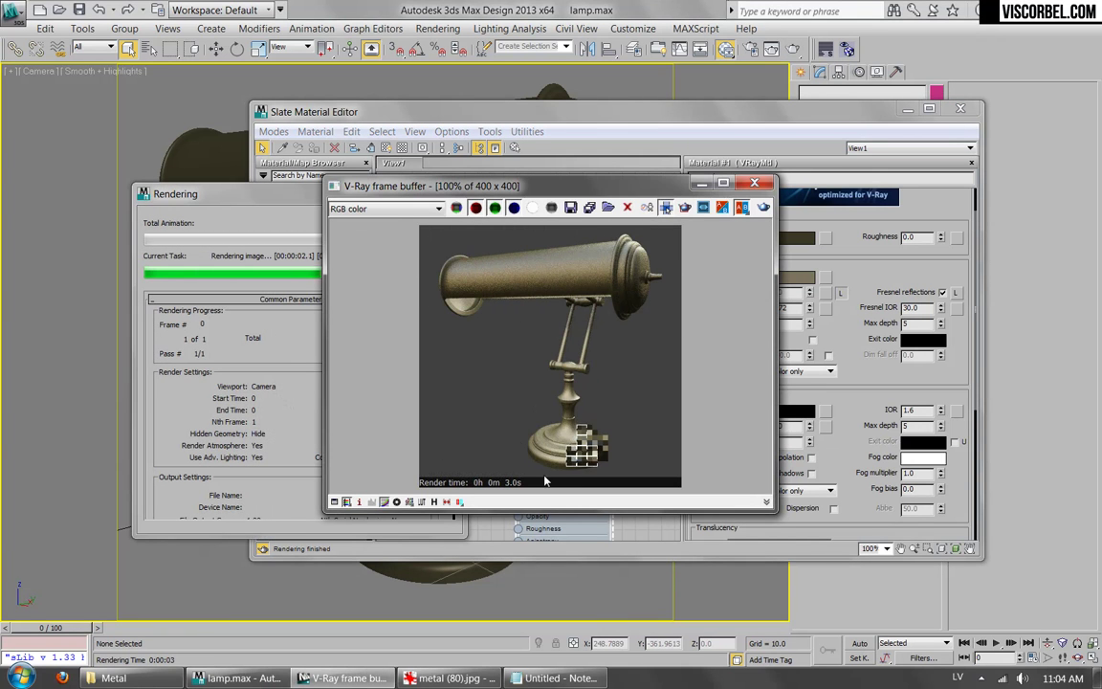
{"action": "left_click", "coordinate": [443, 679]}
{"action": "left_click", "coordinate": [443, 680]}
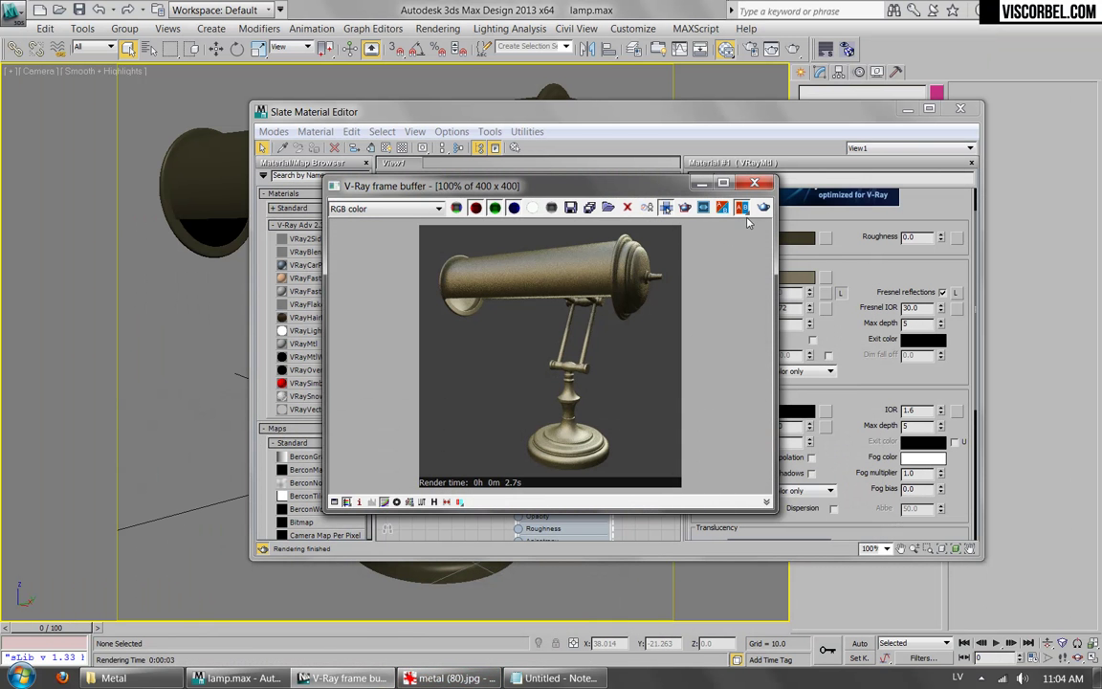
{"action": "left_click", "coordinate": [755, 183]}
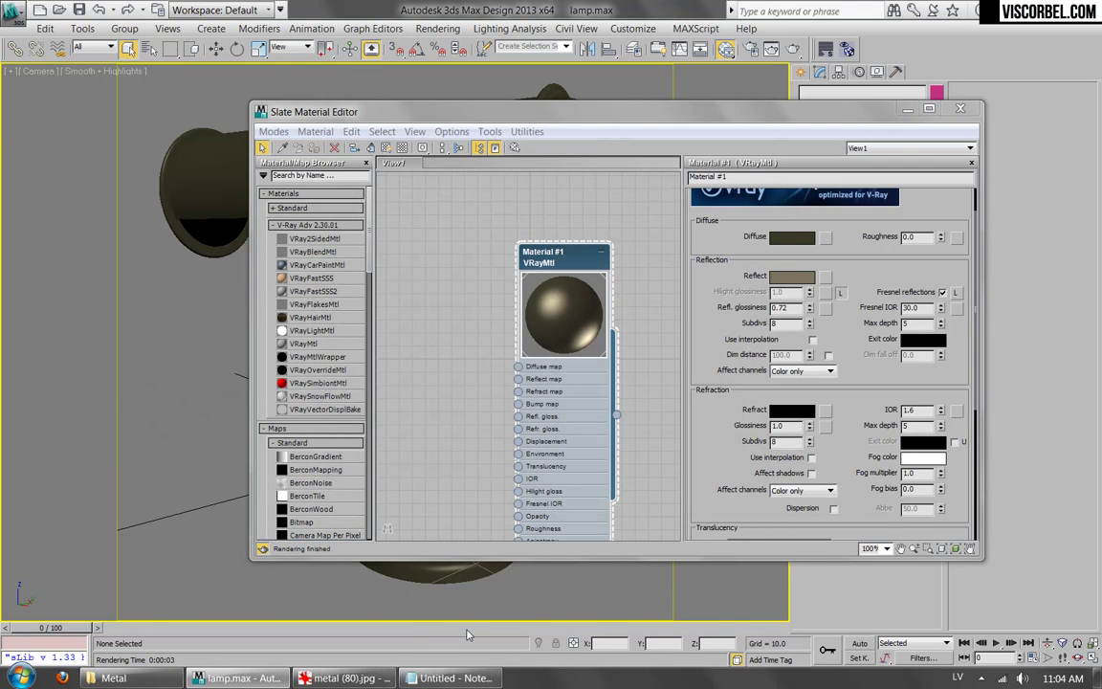
{"action": "left_click", "coordinate": [344, 678]}
{"action": "key", "text": "alt+Tab"}
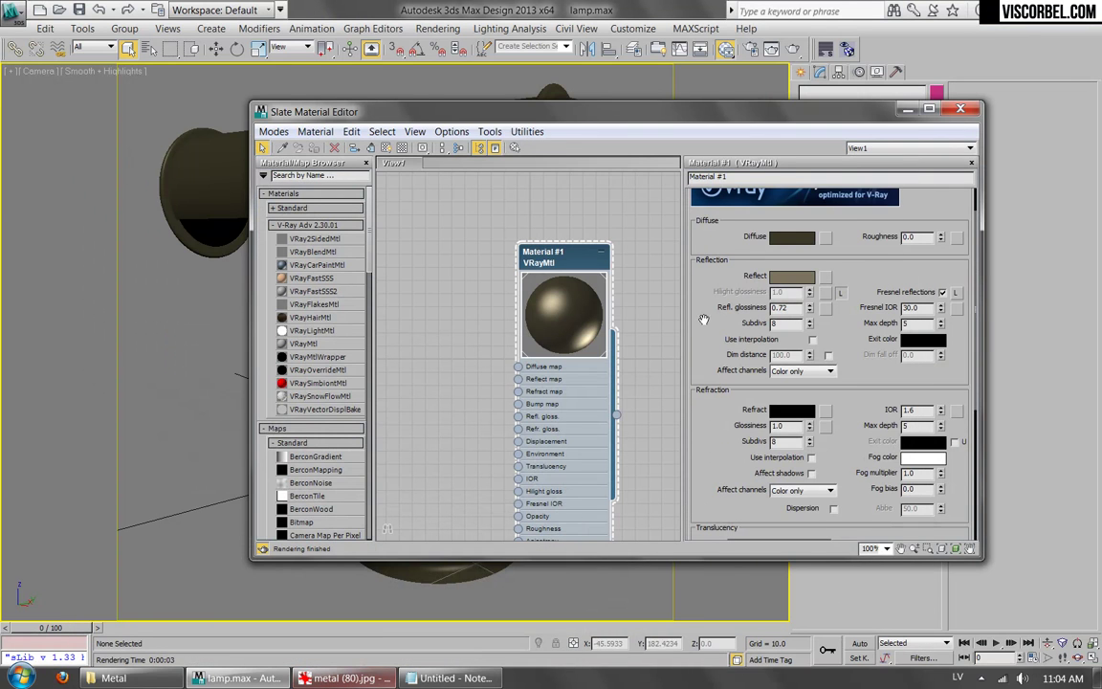
Copy the material's reflection colour and assign a Mix map to its reflection.
{"action": "right_click", "coordinate": [793, 276]}
{"action": "left_click", "coordinate": [794, 264]}
{"action": "right_click", "coordinate": [793, 276]}
{"action": "left_click", "coordinate": [828, 285]}
{"action": "left_click", "coordinate": [826, 277]}
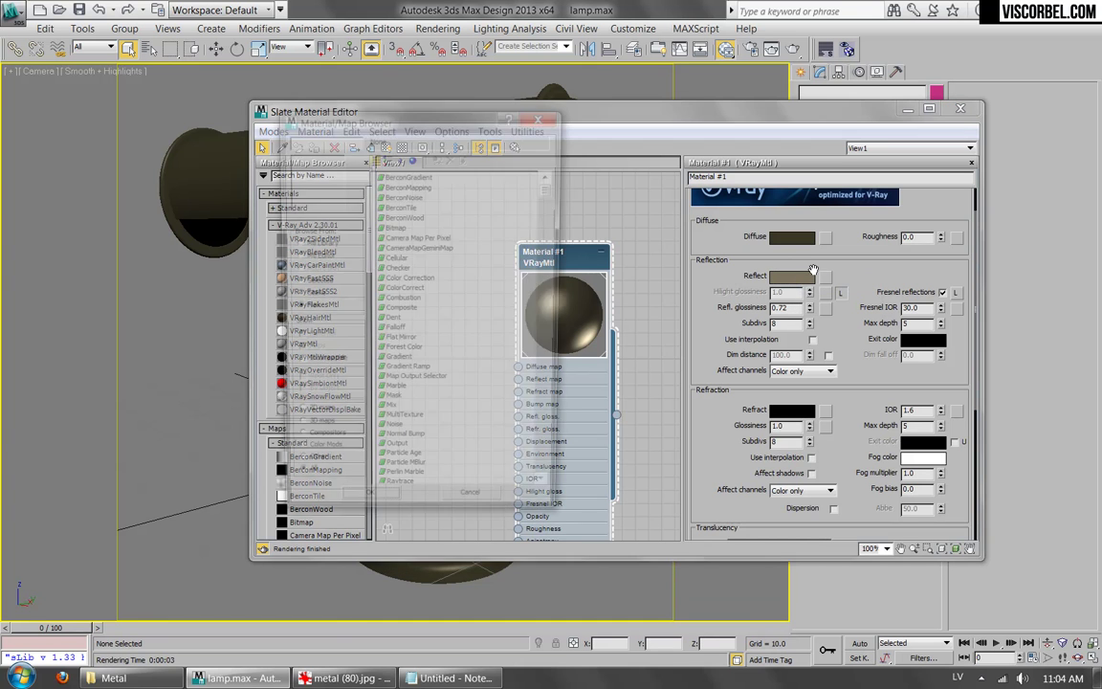
{"action": "double_click", "coordinate": [389, 415]}
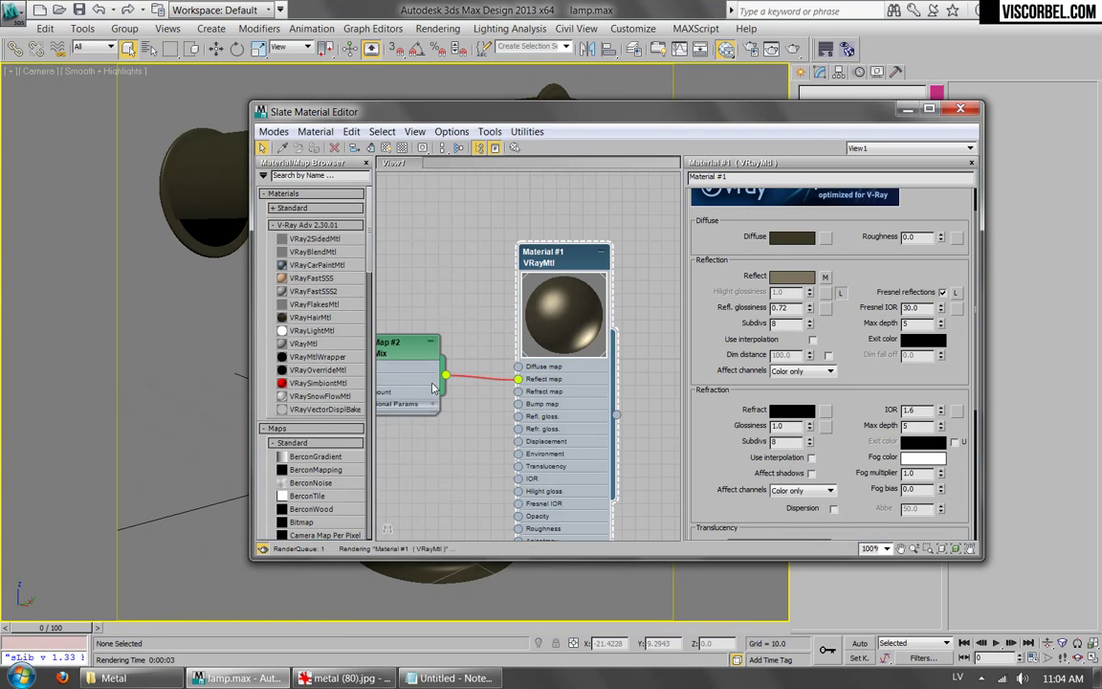
{"action": "middle_click_drag", "start_coordinate": [493, 261], "coordinate": [512, 244]}
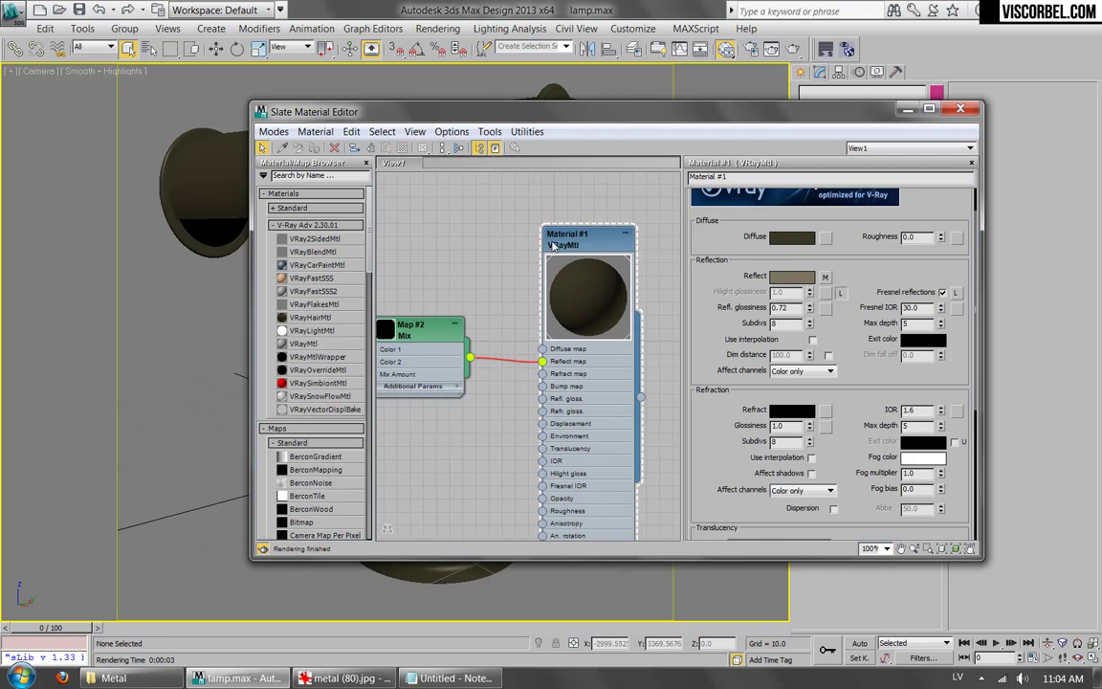
Paste the copied reflection colour into both colours of the Mix map and darken Color #1 to value 20.
{"action": "left_click", "coordinate": [827, 277]}
{"action": "right_click", "coordinate": [802, 261]}
{"action": "left_click", "coordinate": [834, 280]}
{"action": "right_click", "coordinate": [794, 232]}
{"action": "left_click", "coordinate": [825, 251]}
{"action": "left_click", "coordinate": [791, 241]}
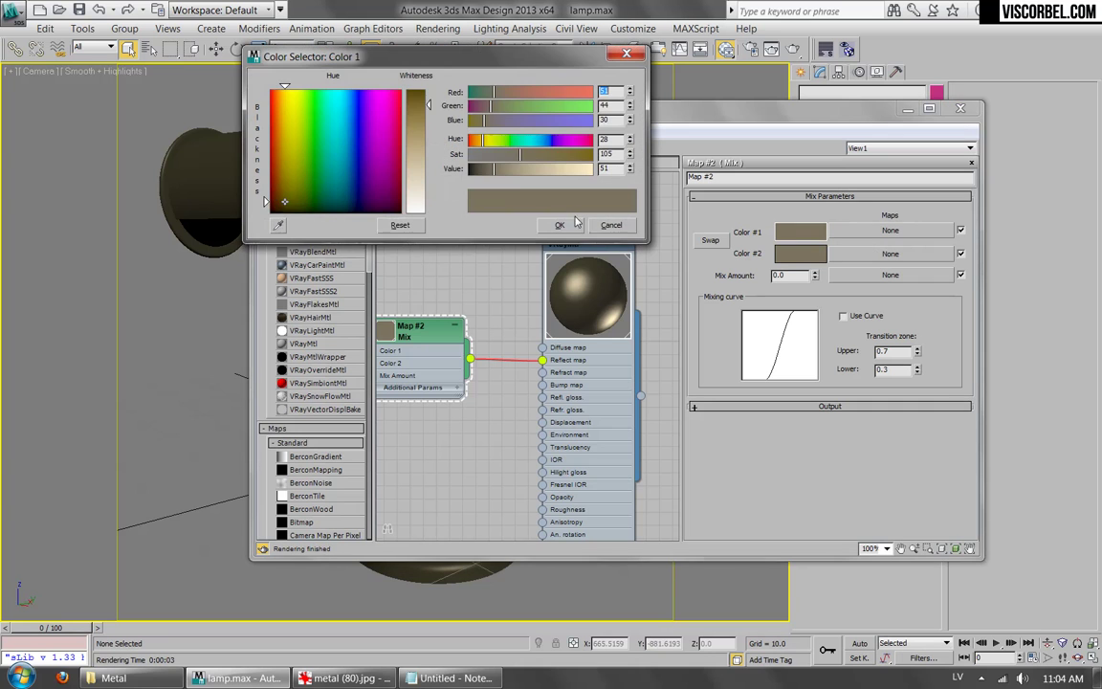
{"action": "left_click_drag", "start_coordinate": [522, 161], "coordinate": [479, 174]}
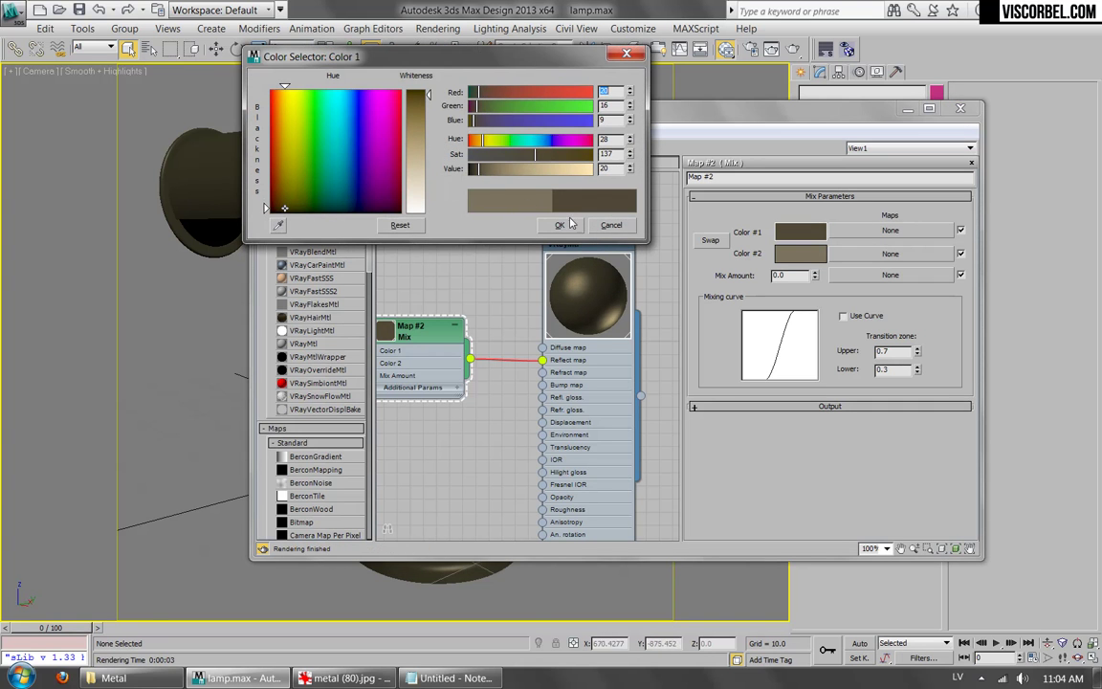
{"action": "left_click", "coordinate": [567, 225]}
Load dirt (19).png as a Bitmap for the Mix map's mix amount.
{"action": "left_click", "coordinate": [890, 274]}
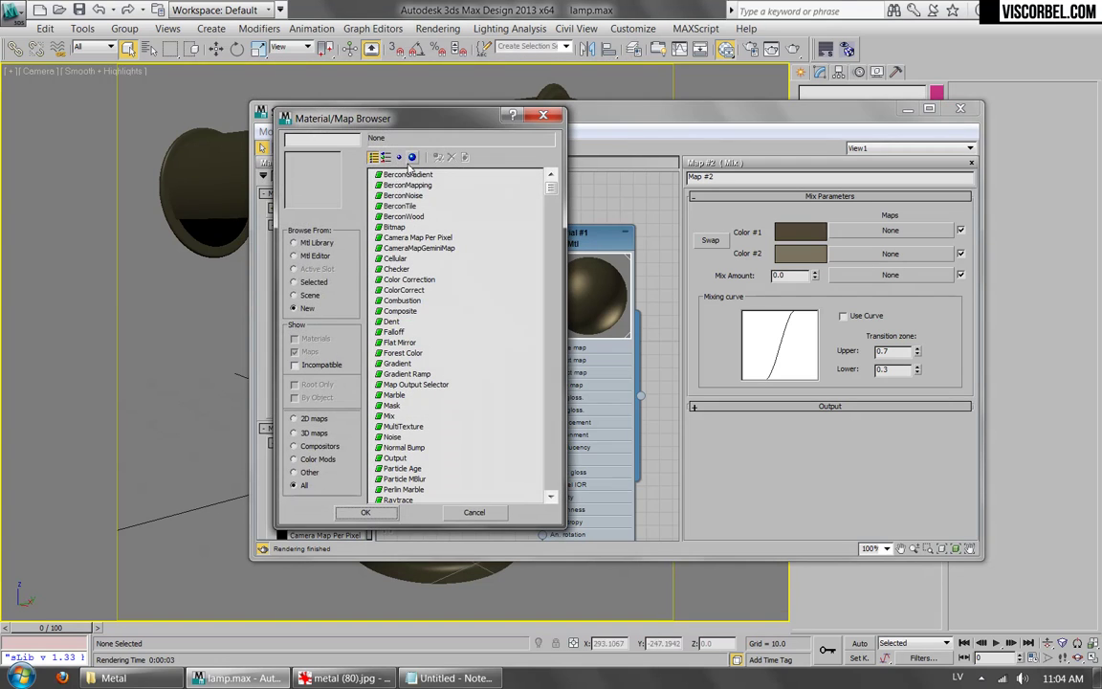
{"action": "left_click", "coordinate": [395, 226]}
{"action": "double_click", "coordinate": [395, 226]}
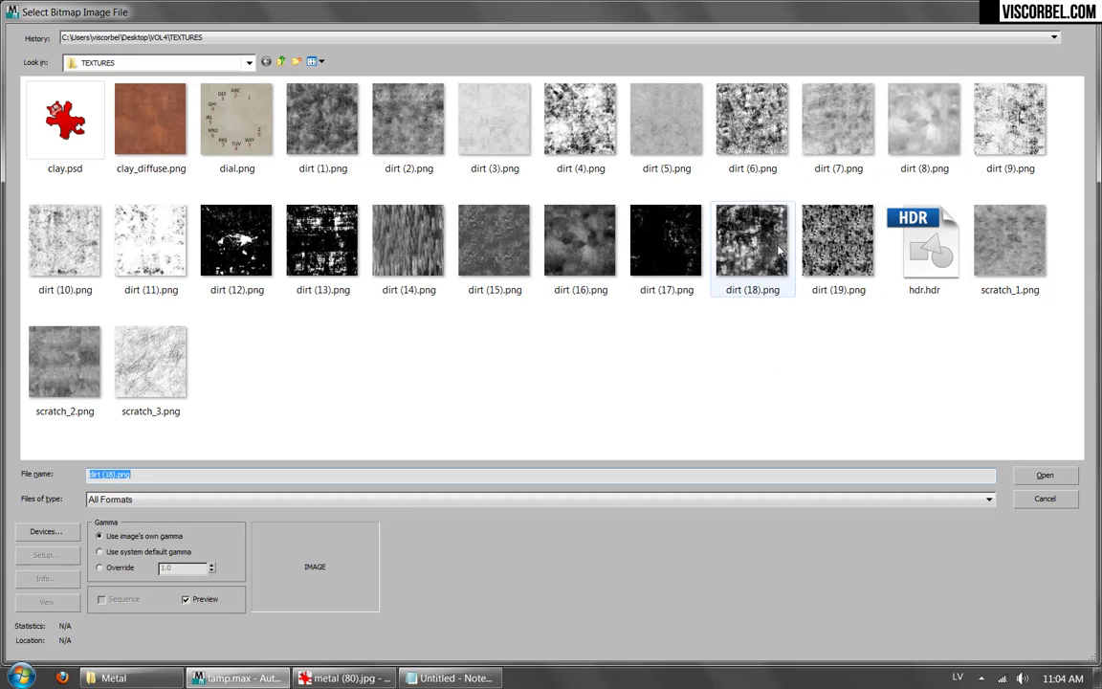
{"action": "double_click", "coordinate": [832, 253]}
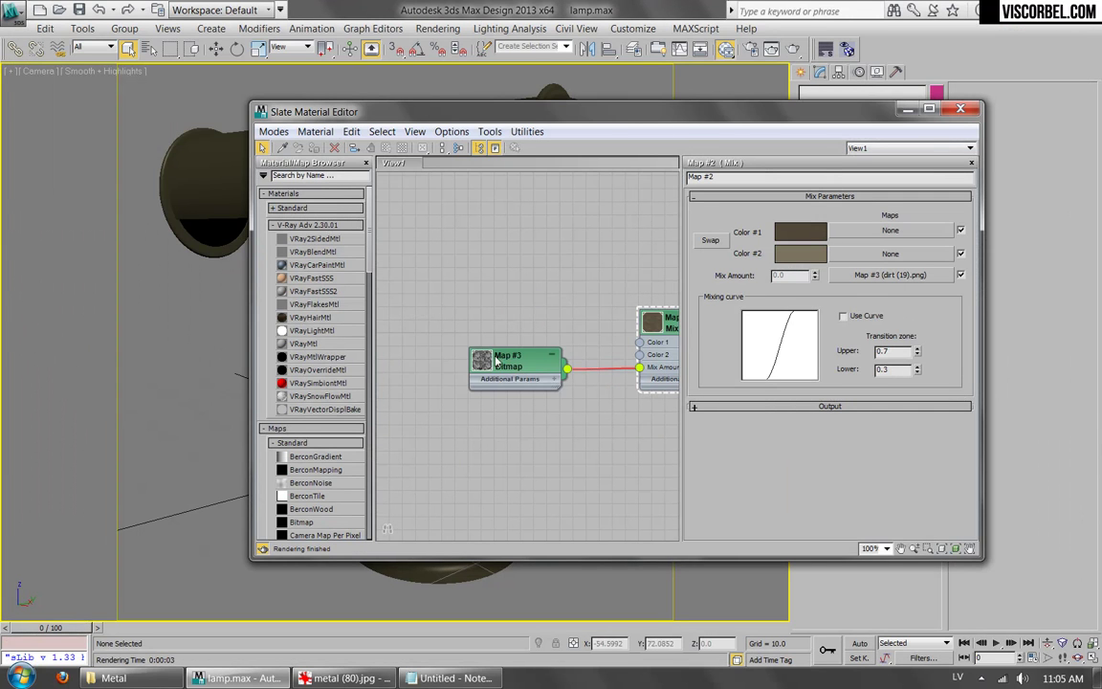
Show the dirt bitmap on the lamp in the viewport and set its U and V tiling to 0.5.
{"action": "right_click", "coordinate": [511, 362]}
{"action": "left_click", "coordinate": [594, 163]}
{"action": "left_click_drag", "start_coordinate": [535, 118], "coordinate": [655, 95]}
{"action": "double_click", "coordinate": [628, 337]}
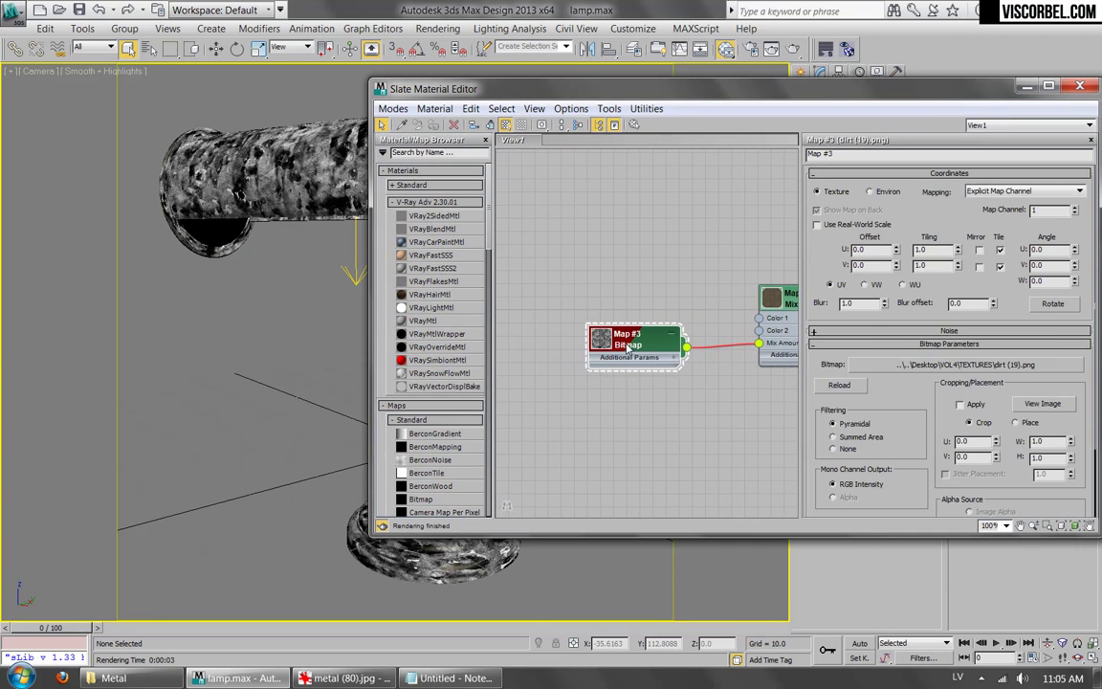
{"action": "type", "text": ".5"}
{"action": "key", "text": "Tab"}
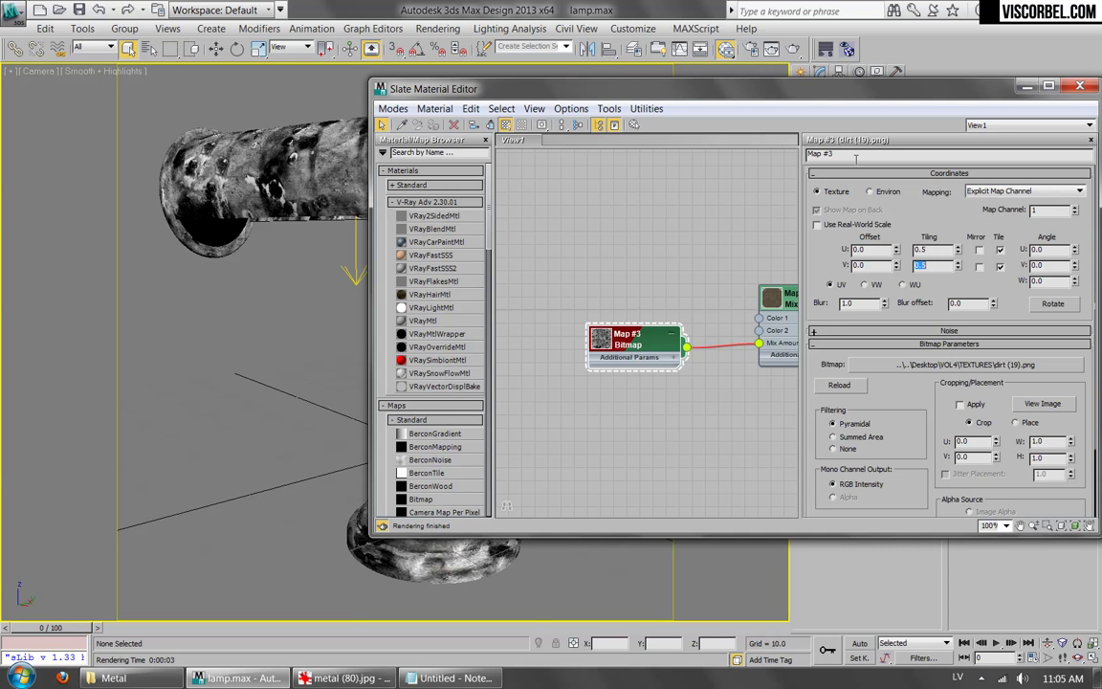
Render the lamp, swap the Mix map's two colours and render again to check the dirt pattern.
{"action": "left_click", "coordinate": [793, 48]}
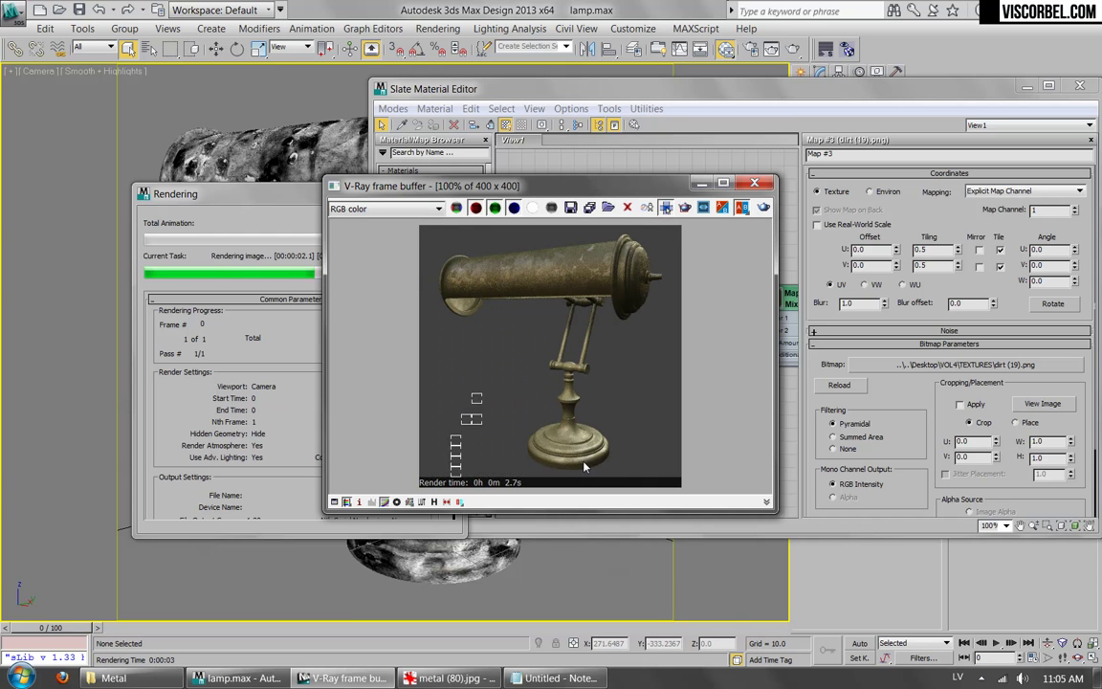
{"action": "left_click", "coordinate": [754, 188]}
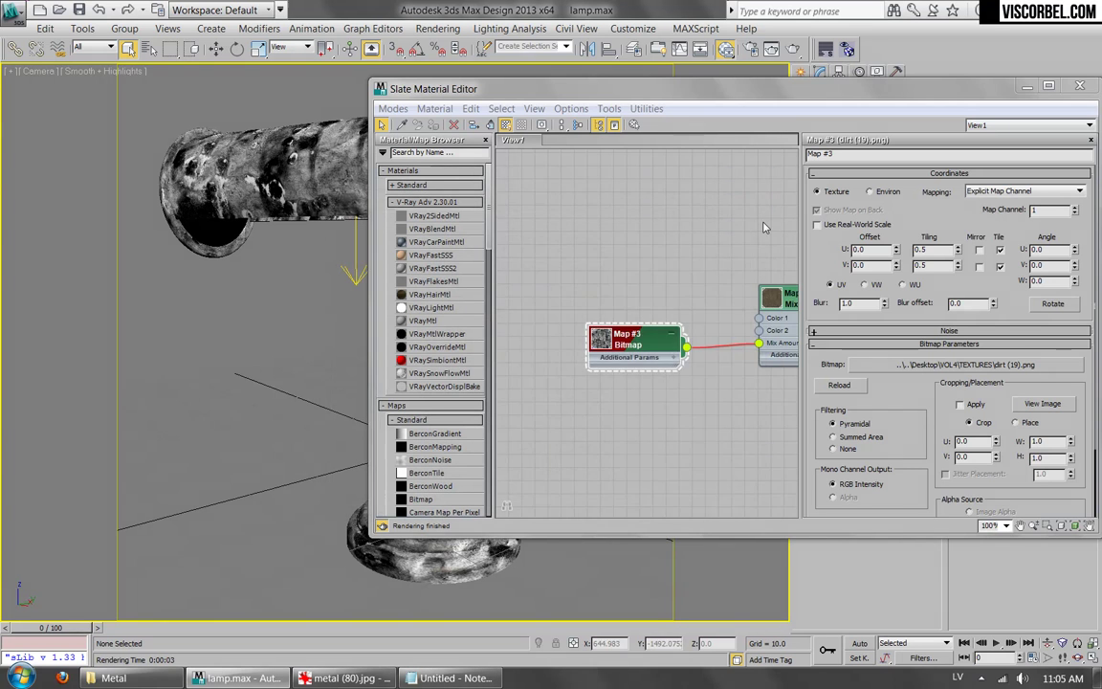
{"action": "middle_click_drag", "start_coordinate": [763, 222], "coordinate": [612, 210]}
{"action": "double_click", "coordinate": [657, 288]}
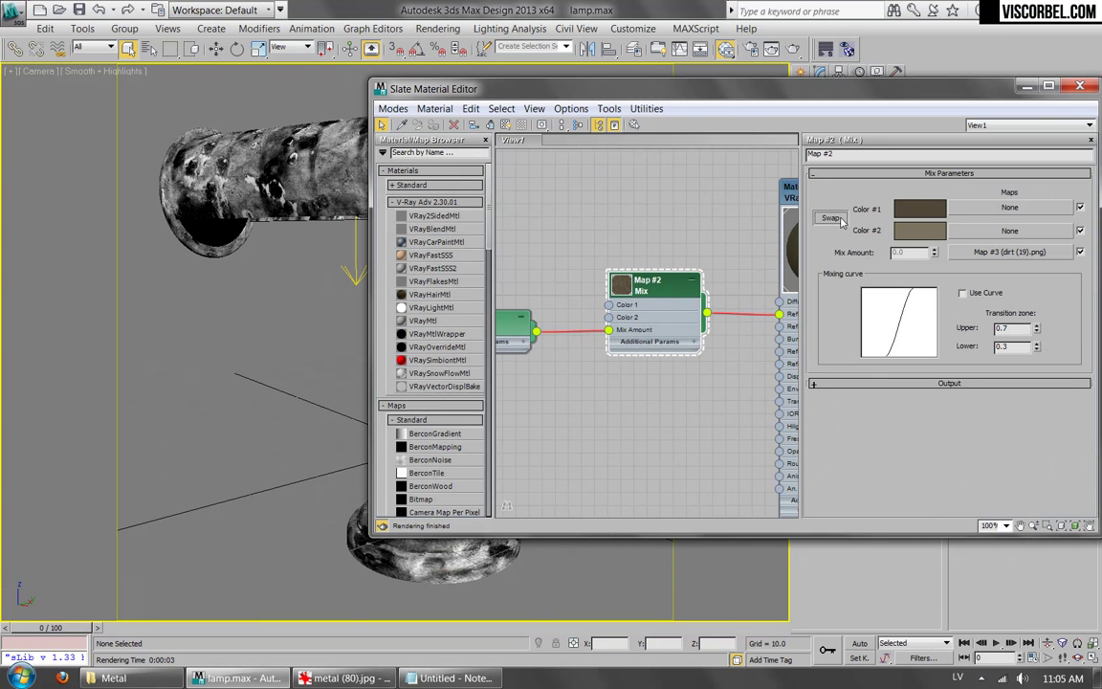
{"action": "left_click", "coordinate": [841, 221]}
{"action": "left_click", "coordinate": [795, 49]}
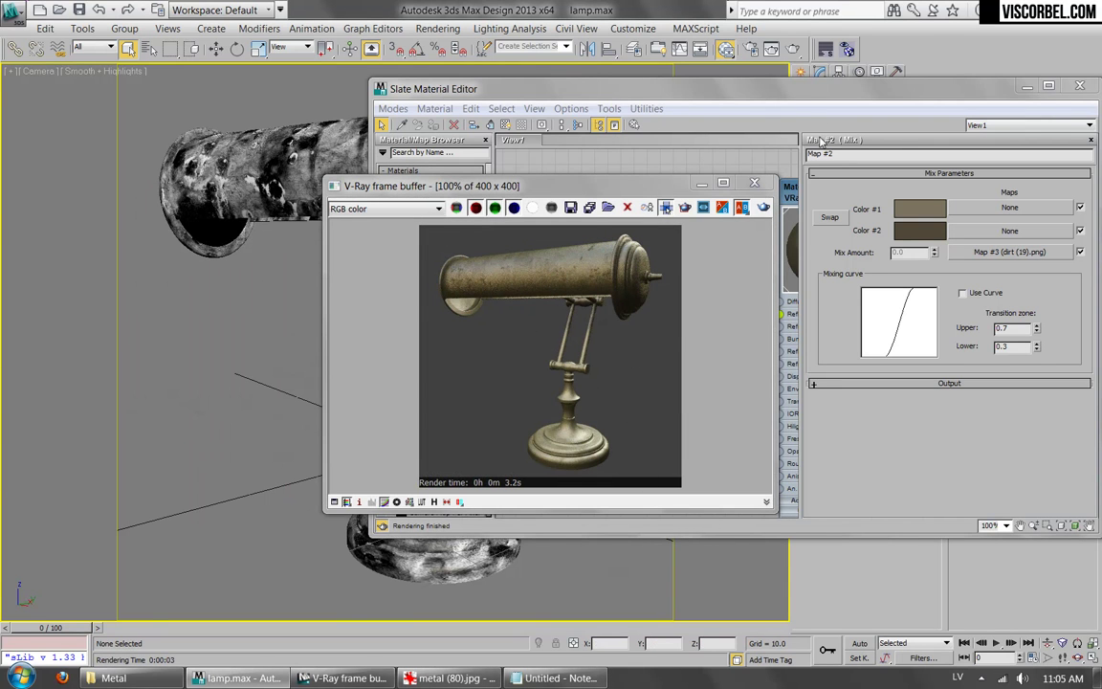
{"action": "left_click", "coordinate": [754, 182]}
Assign the dirt (8).png bitmap to the material's reflection glossiness.
{"action": "left_click_drag", "start_coordinate": [678, 93], "coordinate": [584, 122]}
{"action": "middle_click_drag", "start_coordinate": [598, 216], "coordinate": [527, 213]}
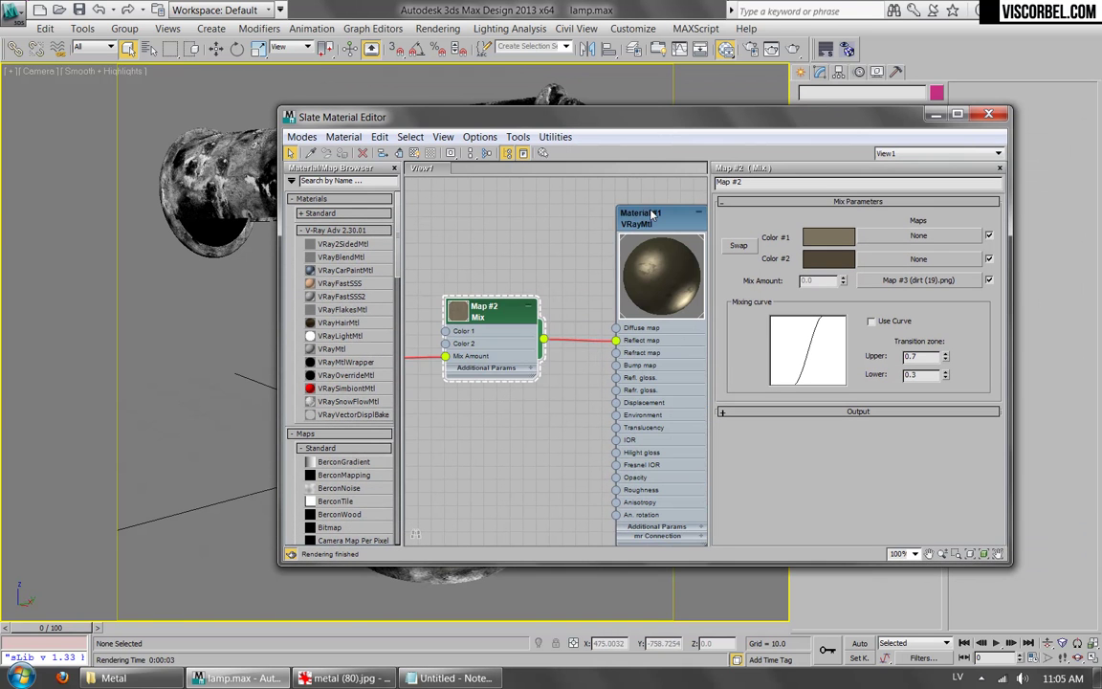
{"action": "double_click", "coordinate": [652, 215]}
{"action": "left_click", "coordinate": [848, 313]}
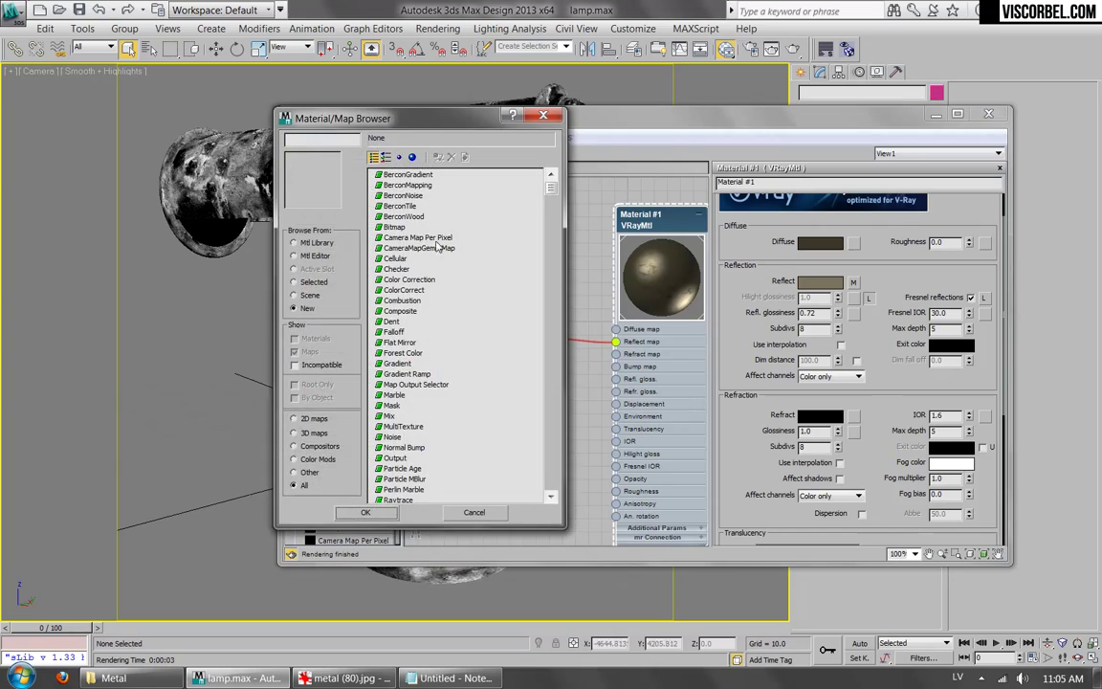
{"action": "double_click", "coordinate": [393, 228]}
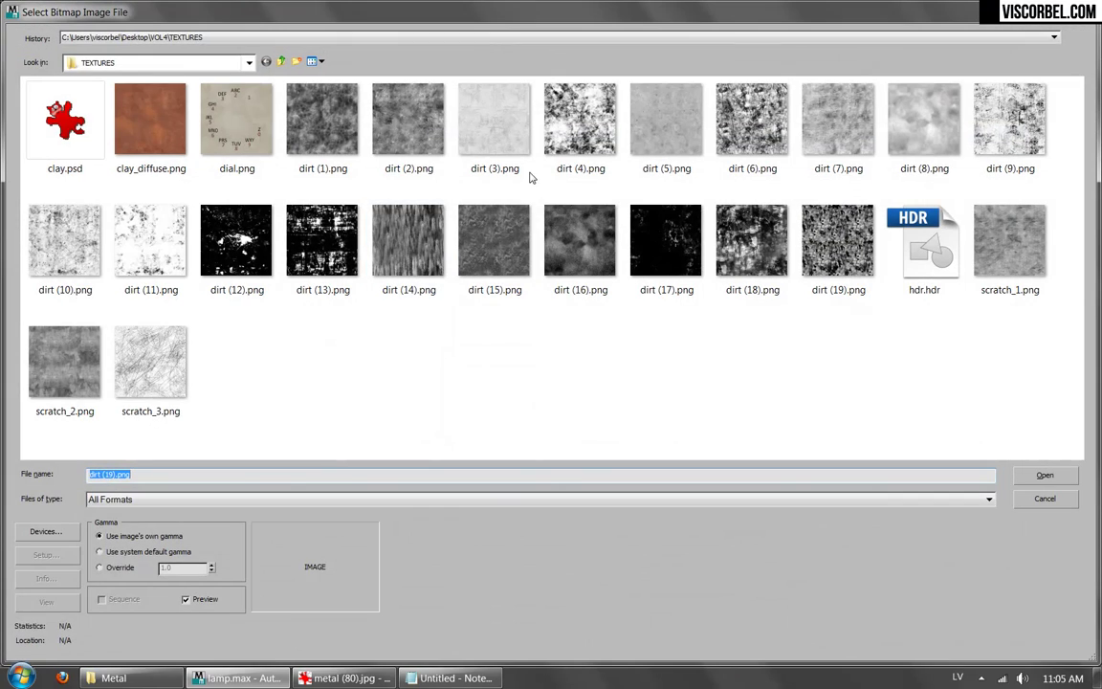
{"action": "double_click", "coordinate": [836, 118]}
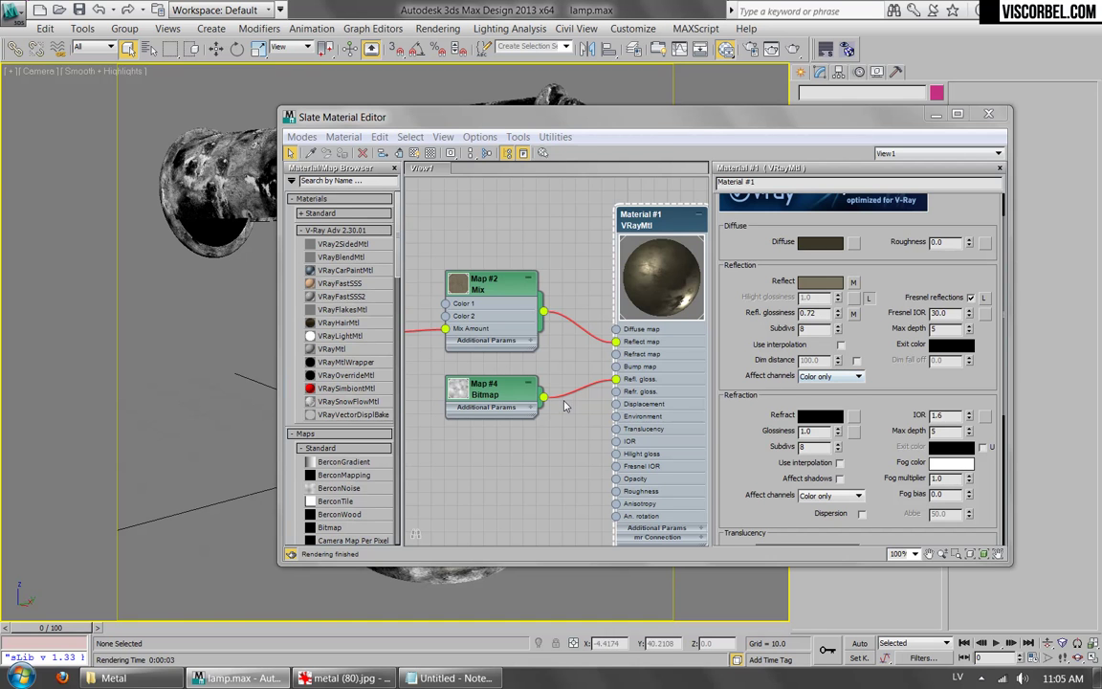
Show the glossiness bitmap in the viewport and set the material's RGlossiness map amount to 50.
{"action": "right_click", "coordinate": [495, 395]}
{"action": "left_click", "coordinate": [564, 197]}
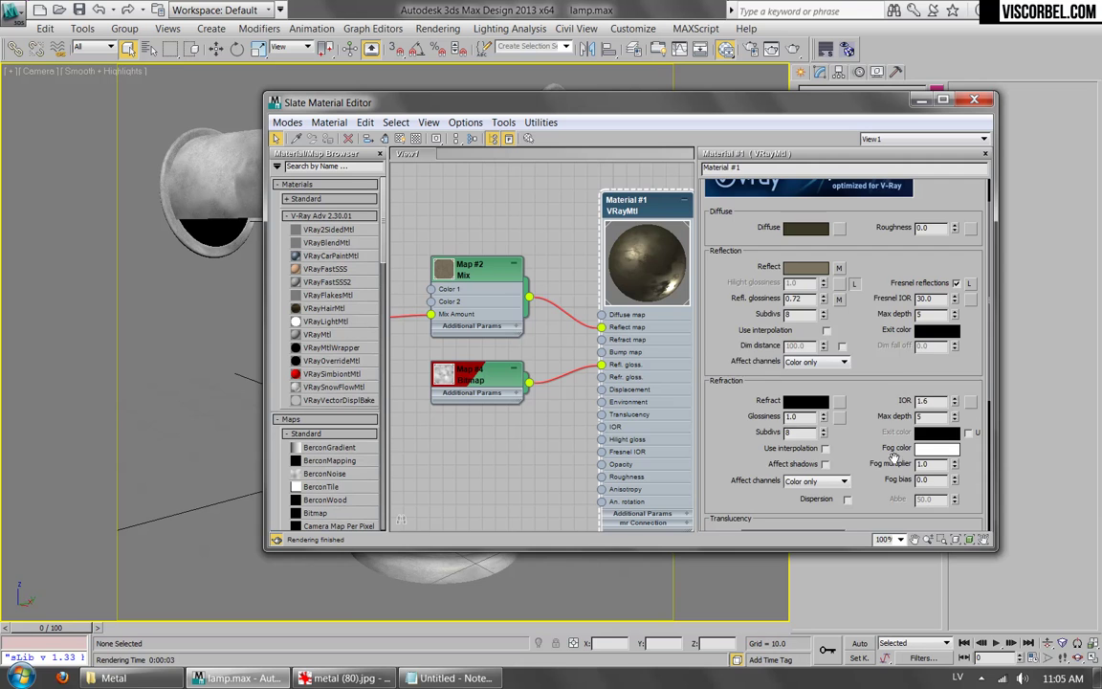
{"action": "scroll", "coordinate": [886, 452], "scroll_direction": "down", "scroll_amount": 5}
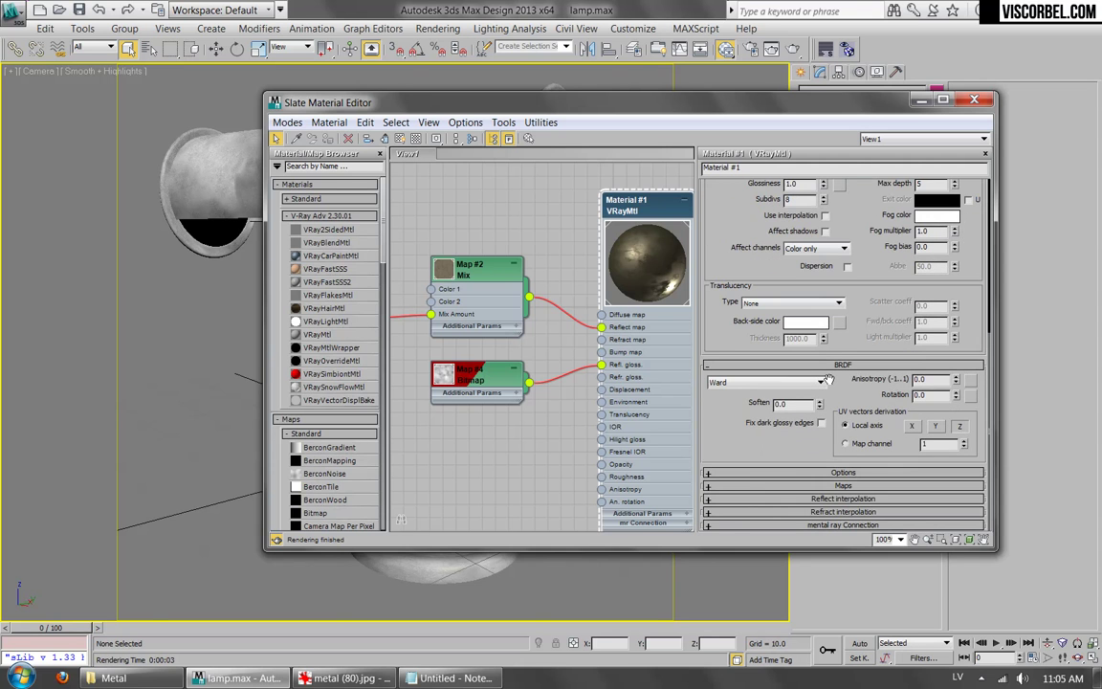
{"action": "left_click", "coordinate": [816, 486]}
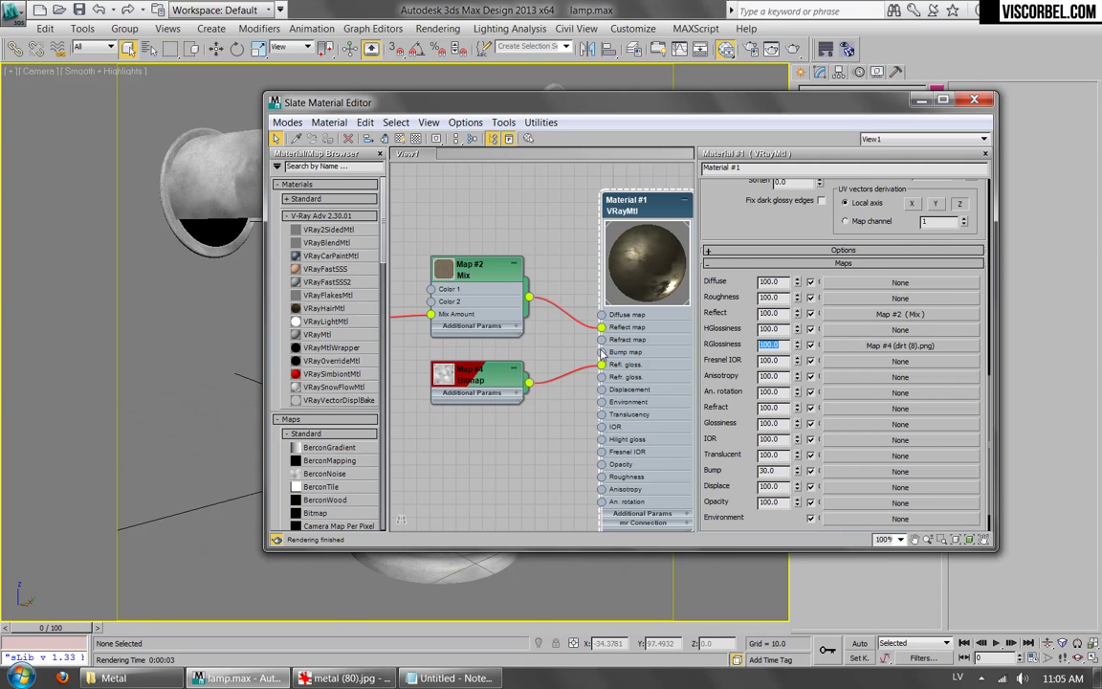
{"action": "key", "text": "Return"}
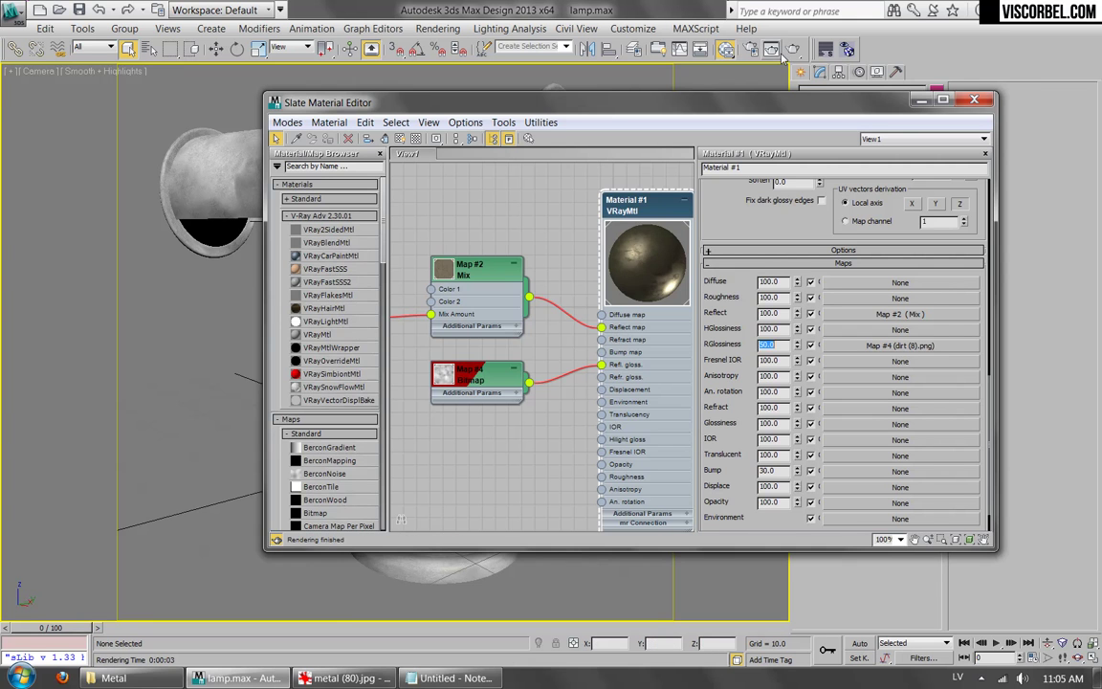
Render the lamp with the glossiness map and compare it with the reference photo.
{"action": "key", "text": "shift+q"}
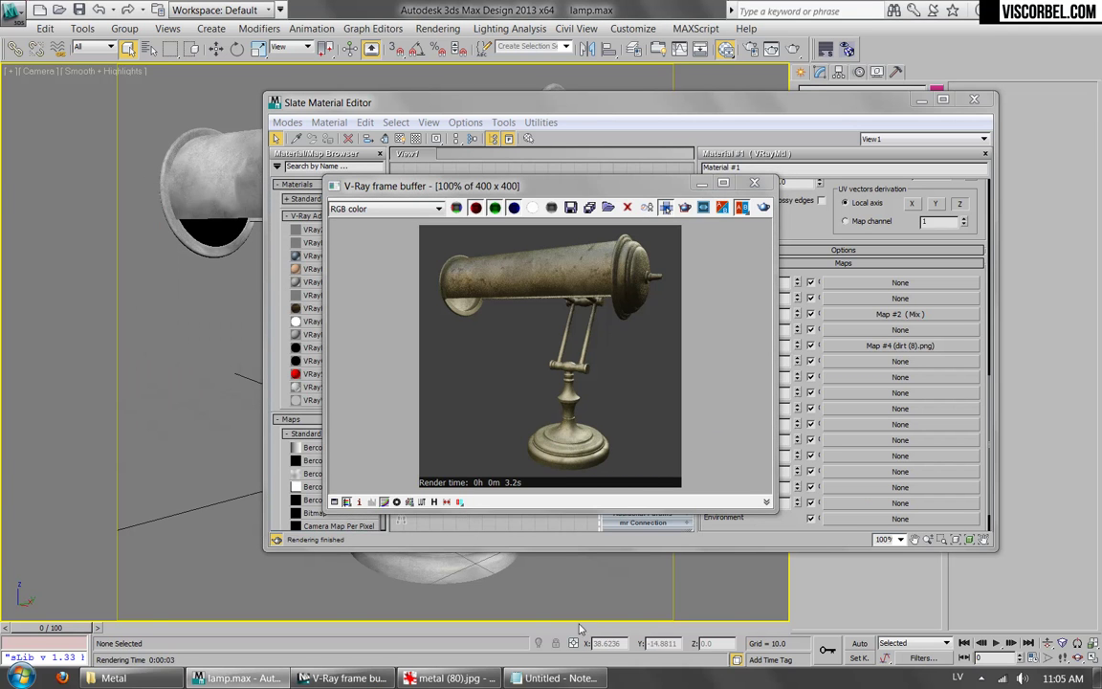
{"action": "left_click", "coordinate": [452, 677]}
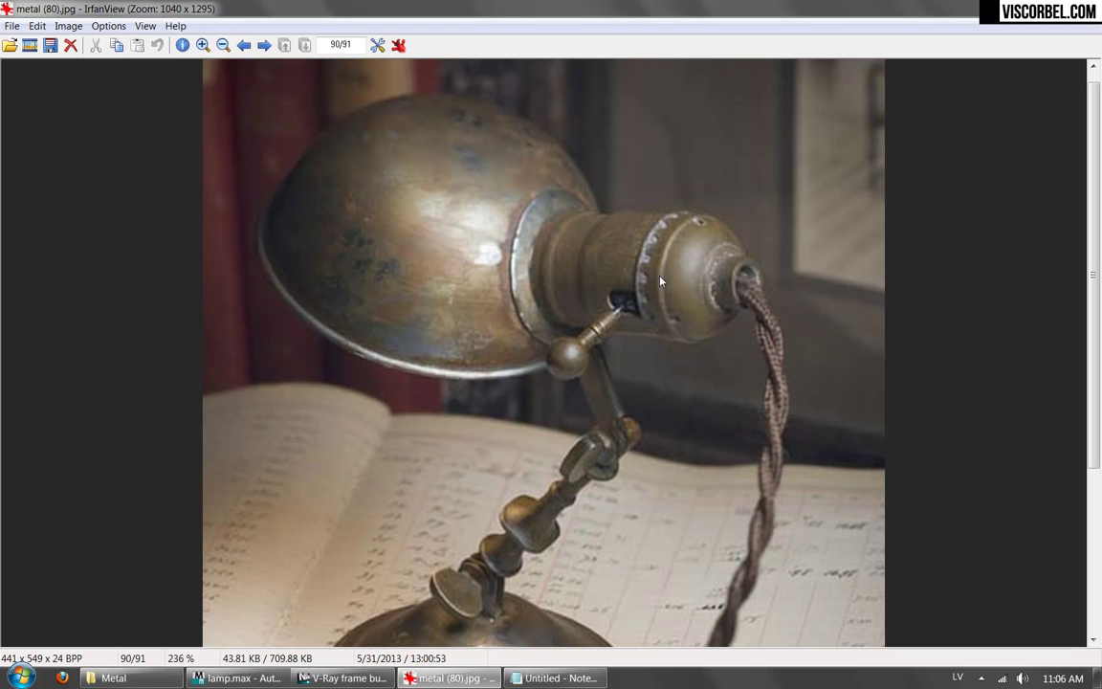
{"action": "key", "text": "alt+Tab"}
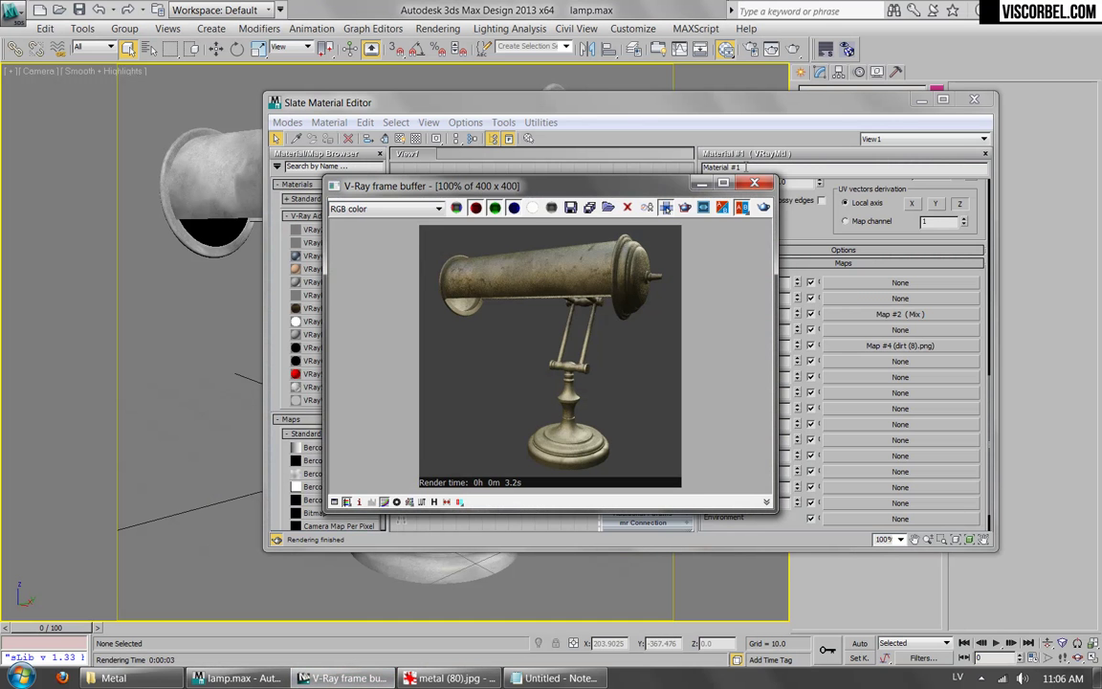
{"action": "left_click", "coordinate": [753, 184]}
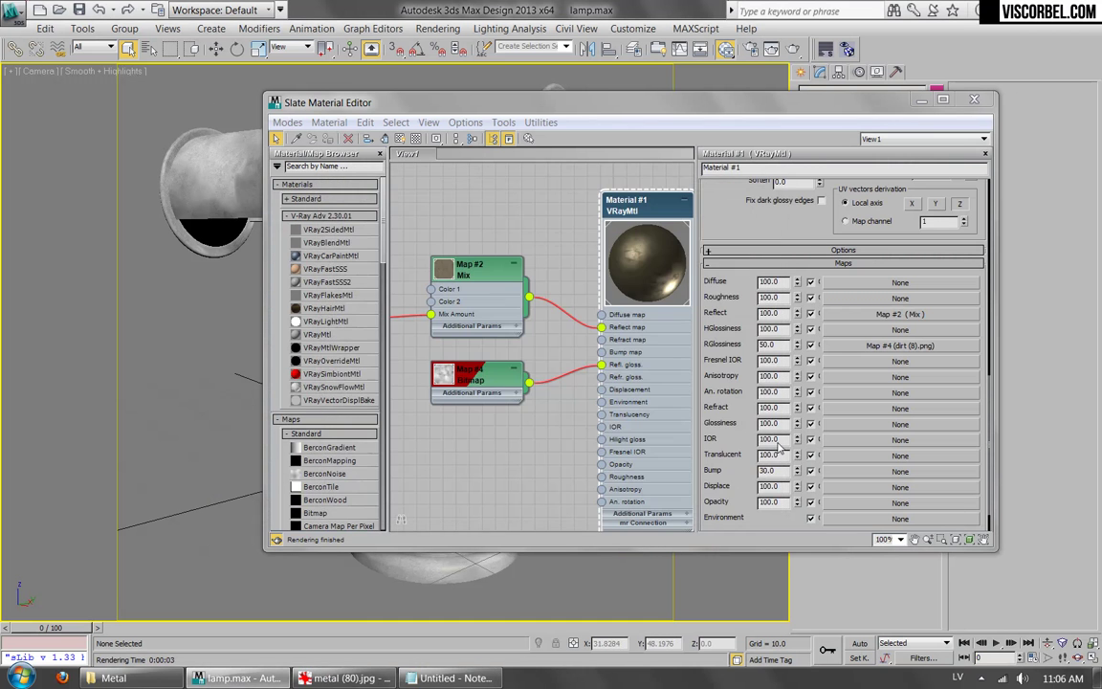
Assign a Noise map to the material's bump slot and set it to Fractal with size 10 and 5 levels.
{"action": "left_click", "coordinate": [835, 472]}
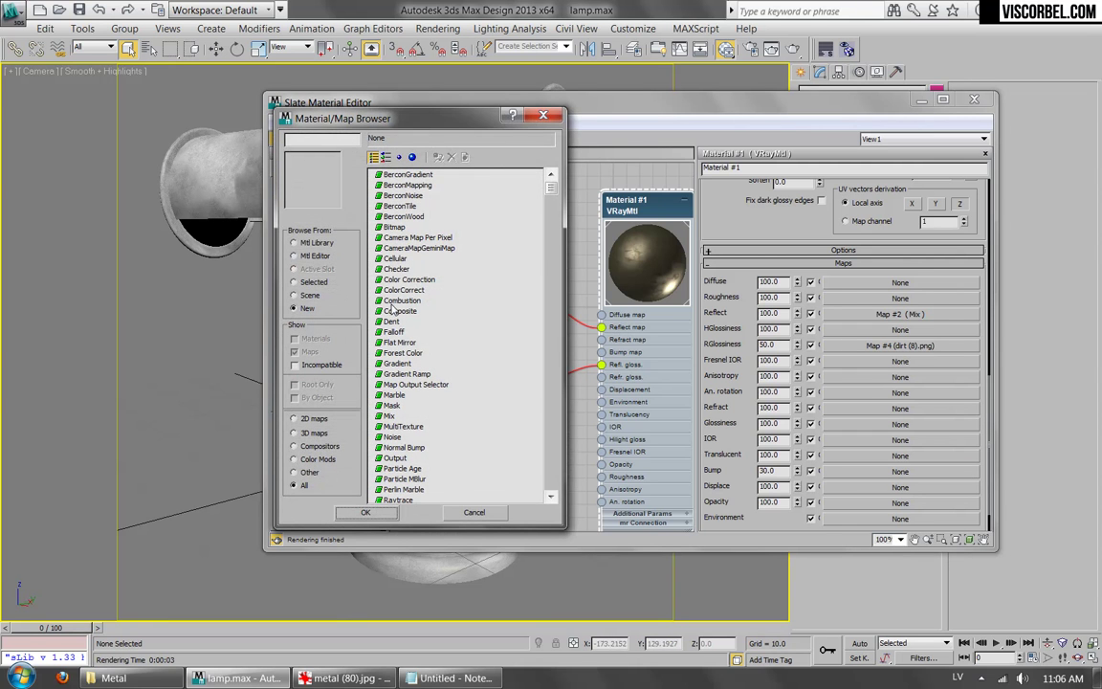
{"action": "left_click", "coordinate": [383, 389]}
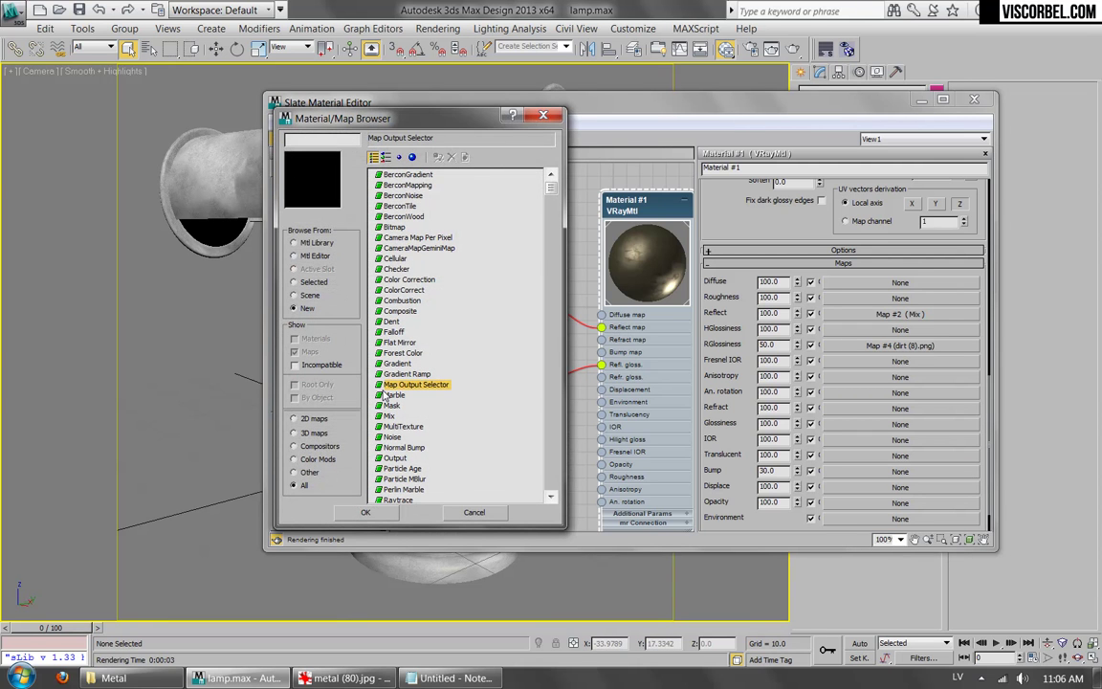
{"action": "double_click", "coordinate": [390, 437]}
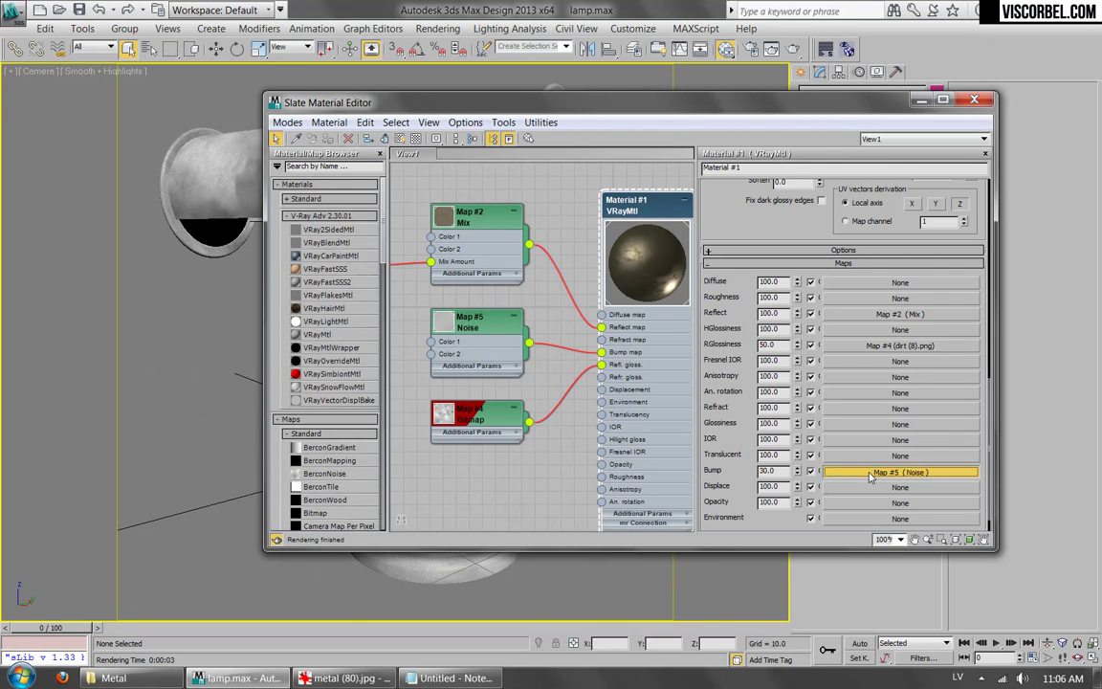
{"action": "left_click", "coordinate": [785, 425]}
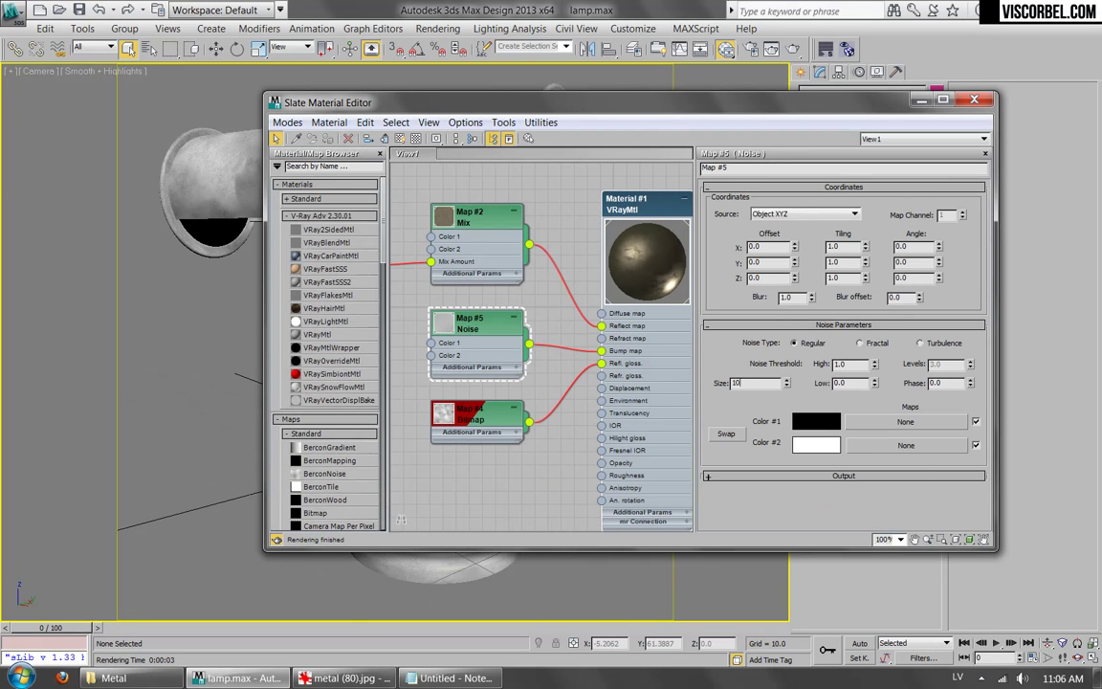
{"action": "left_click", "coordinate": [860, 342]}
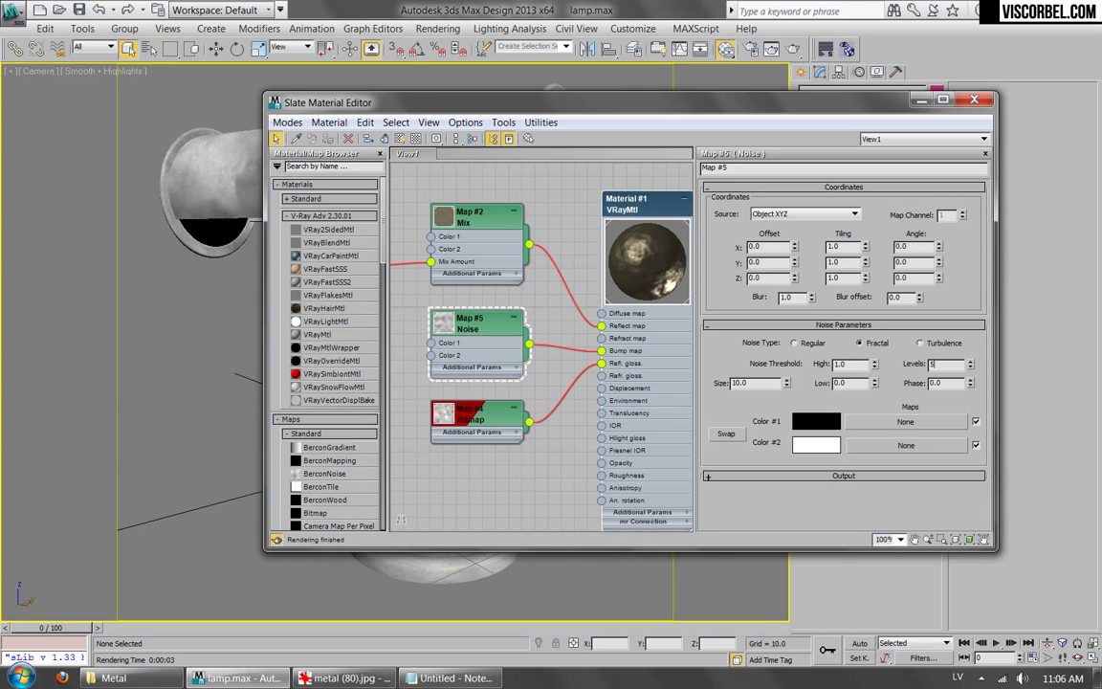
Test-render the lamp with a bump amount of 3, raise the amount to 8 and render again.
{"action": "double_click", "coordinate": [649, 199]}
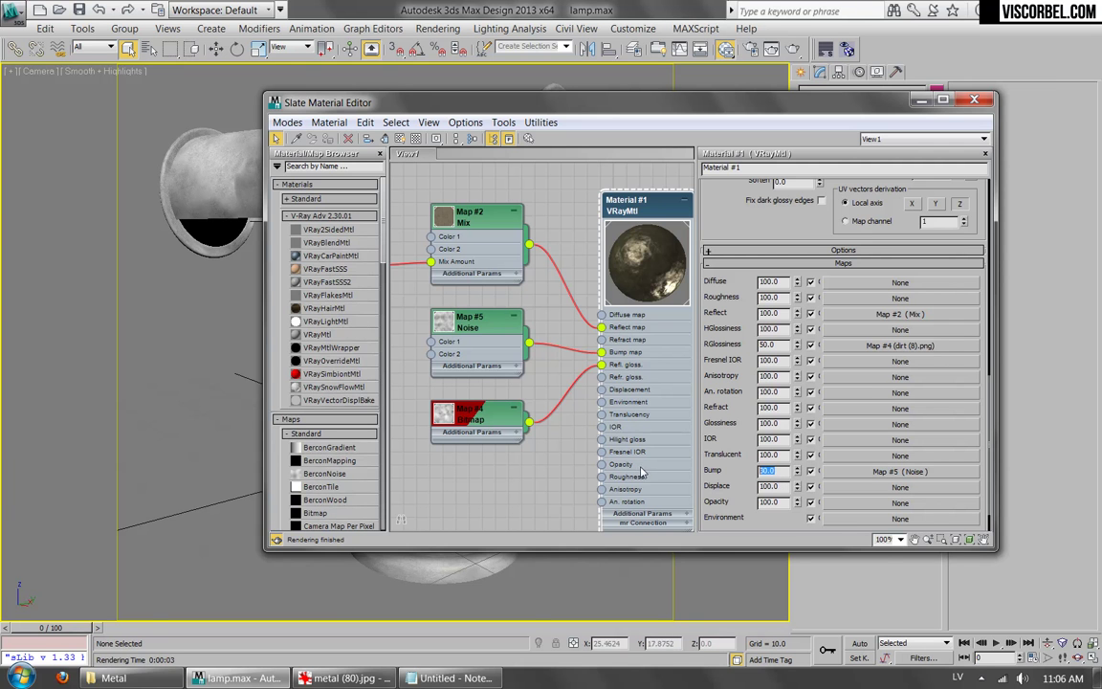
{"action": "left_click", "coordinate": [792, 51]}
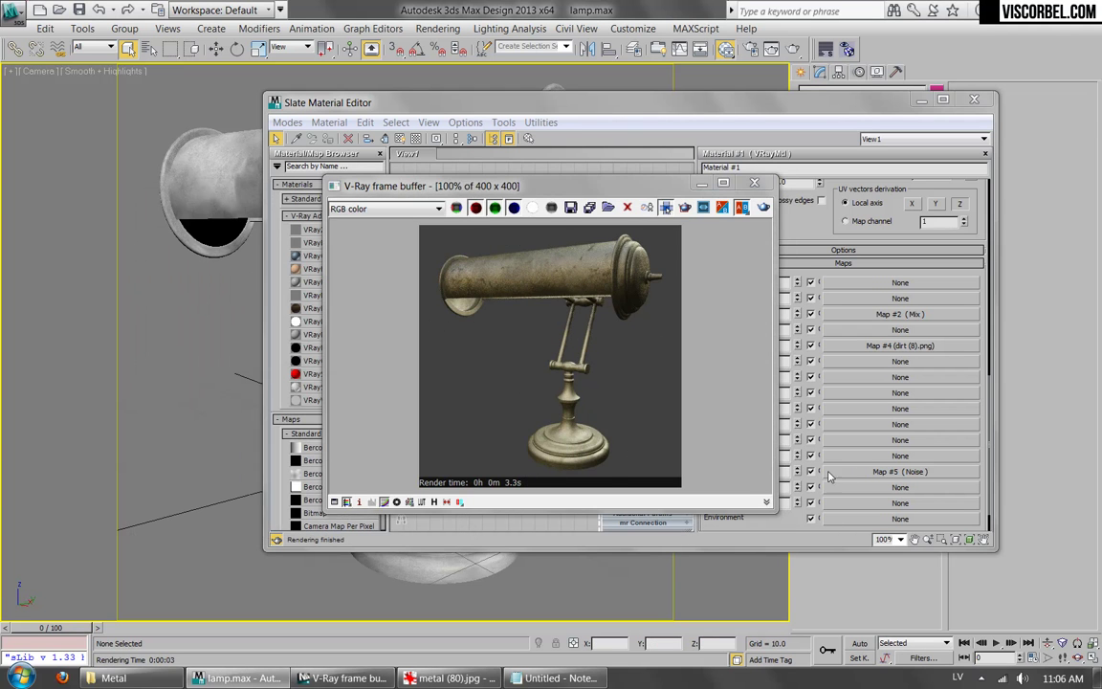
{"action": "left_click", "coordinate": [794, 476]}
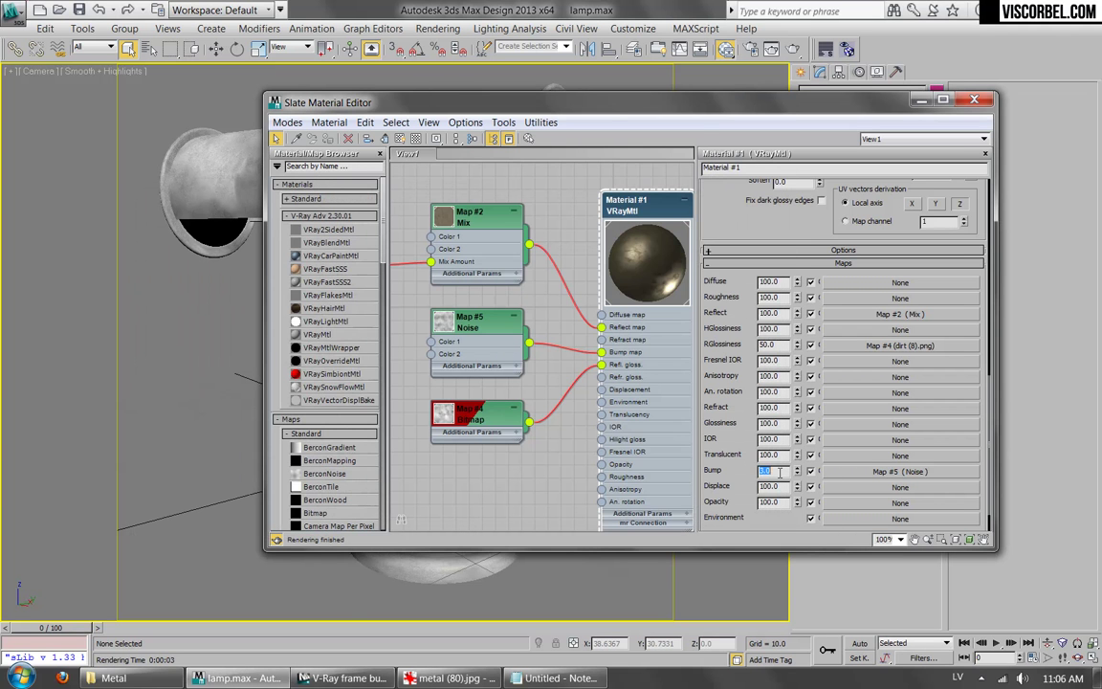
{"action": "key", "text": "Return"}
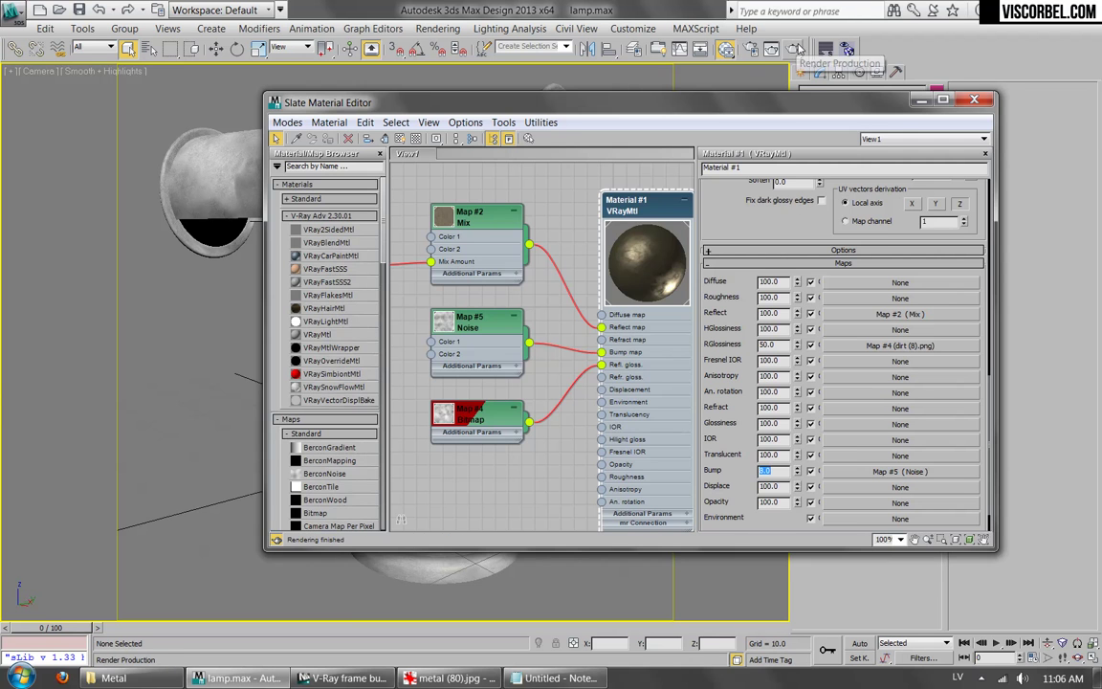
{"action": "left_click", "coordinate": [793, 51]}
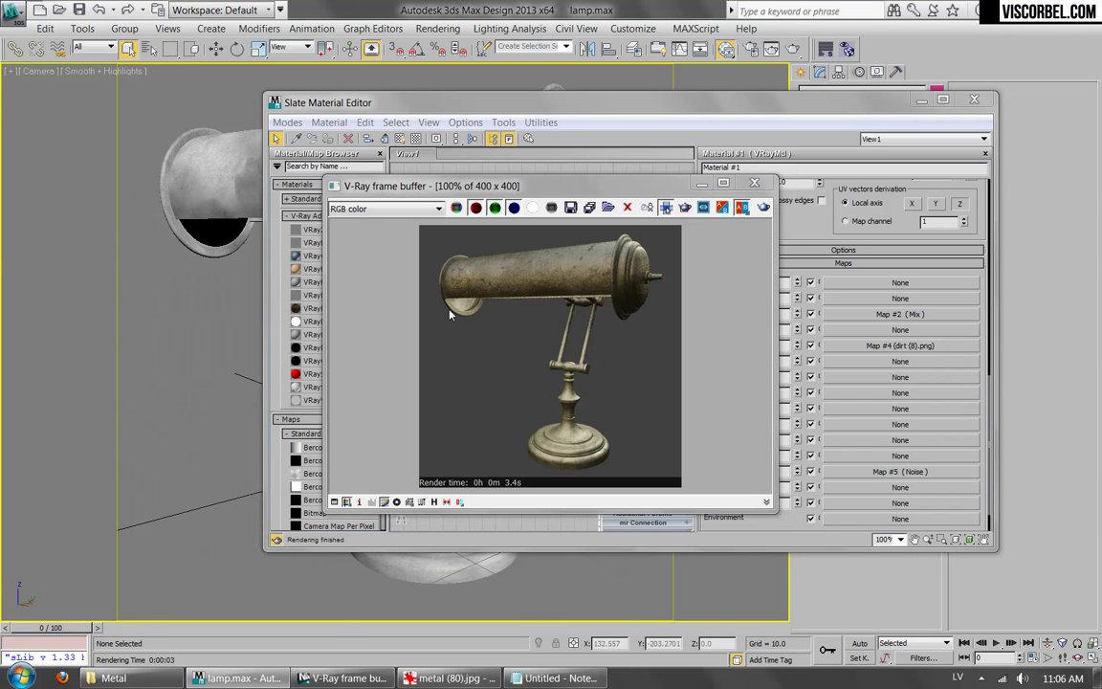
{"action": "left_click", "coordinate": [754, 183]}
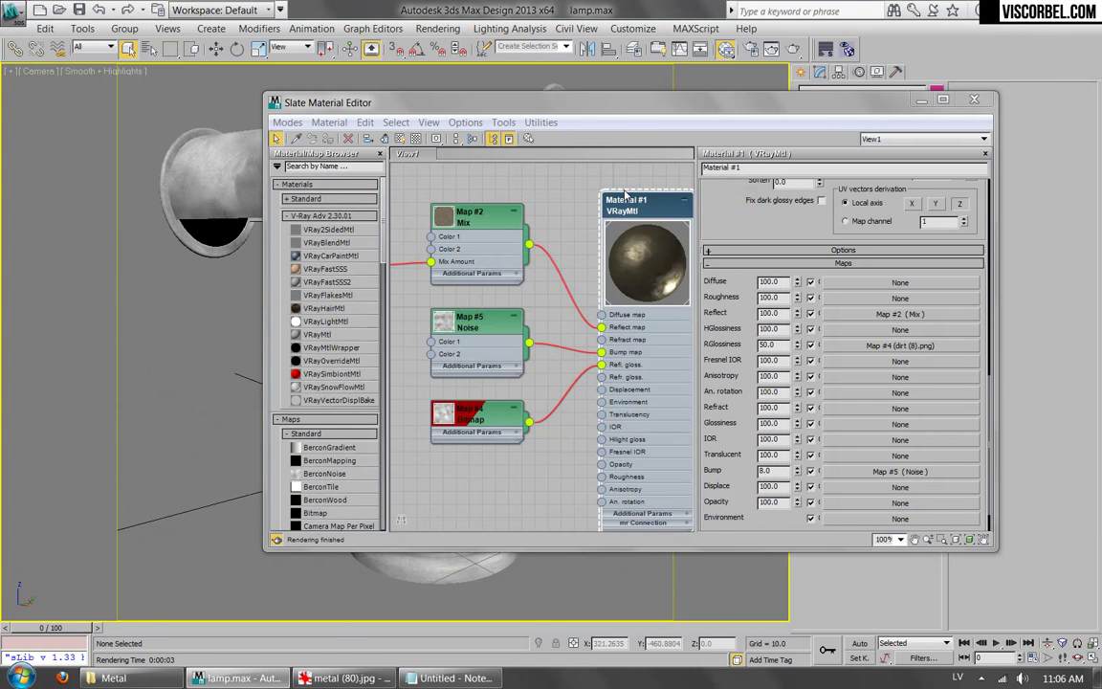
Rename the finished material as brass and check the reference photo for the next surface layer.
{"action": "right_click", "coordinate": [640, 207]}
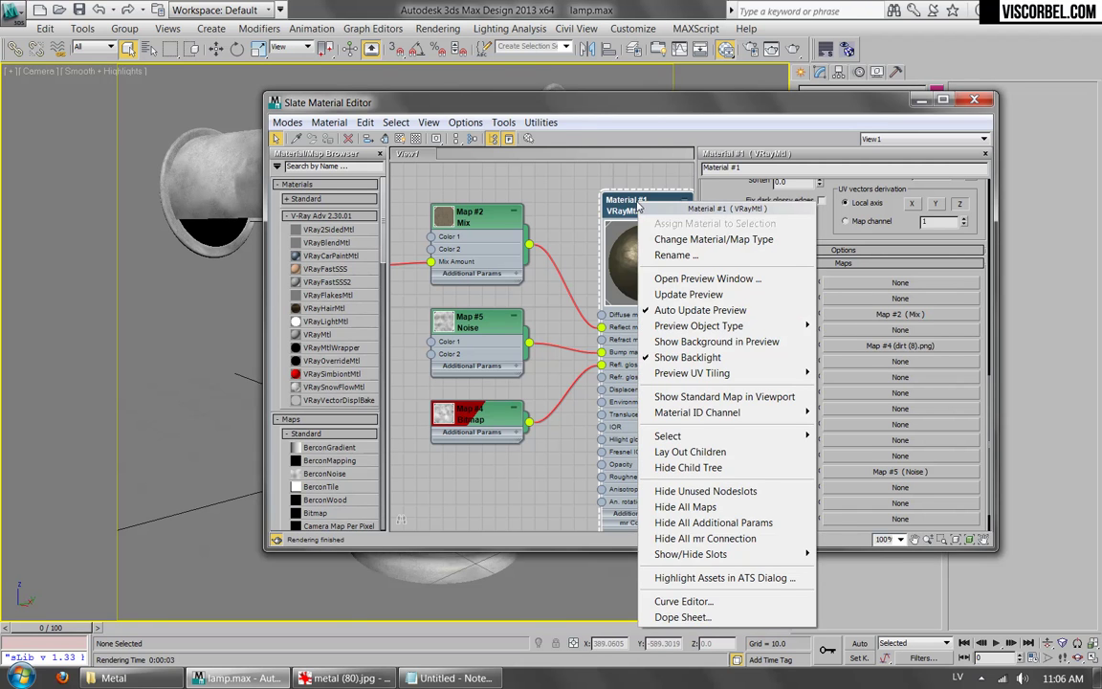
{"action": "left_click", "coordinate": [667, 255]}
{"action": "type", "text": "brass"}
{"action": "key", "text": "Return"}
{"action": "scroll", "coordinate": [462, 349], "scroll_direction": "down", "scroll_amount": 5}
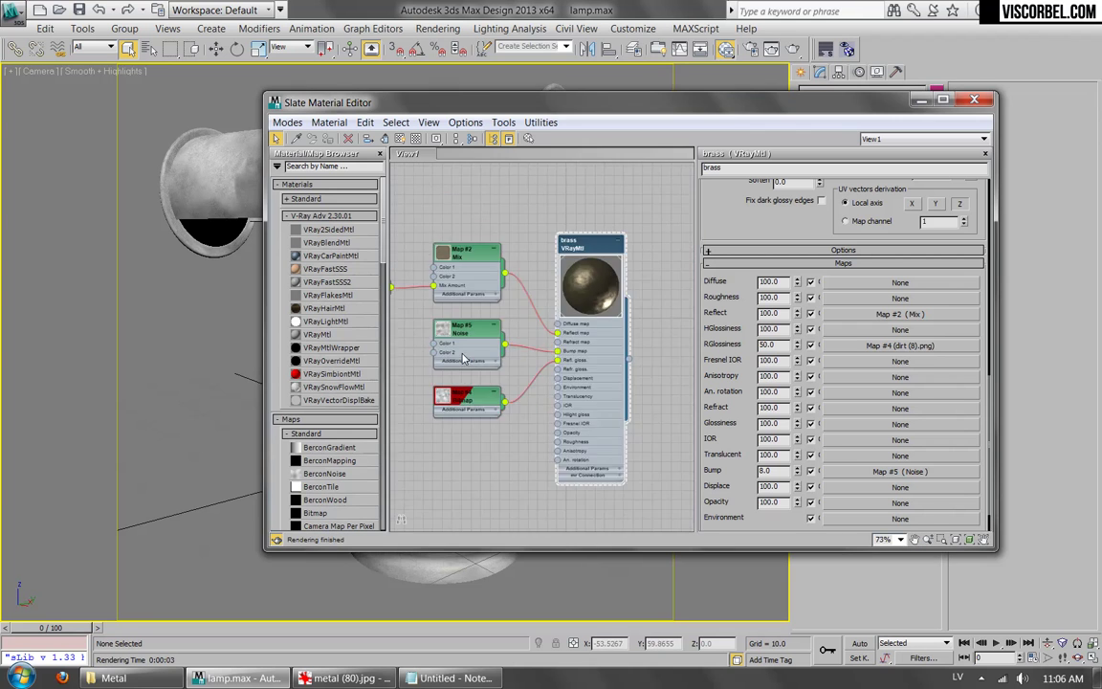
{"action": "scroll", "coordinate": [580, 460], "scroll_direction": "down", "scroll_amount": 1}
{"action": "middle_click_drag", "start_coordinate": [561, 453], "coordinate": [589, 448]}
{"action": "scroll", "coordinate": [598, 381], "scroll_direction": "up", "scroll_amount": 1}
{"action": "scroll", "coordinate": [598, 381], "scroll_direction": "up", "scroll_amount": 1}
{"action": "left_click", "coordinate": [345, 677]}
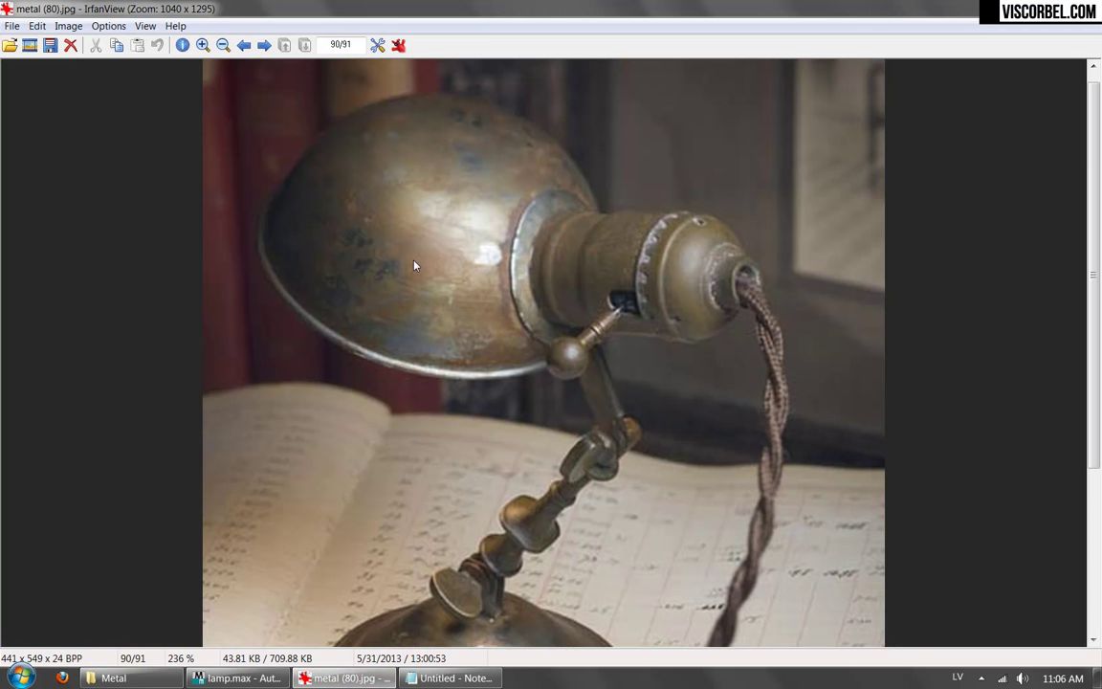
{"action": "left_click", "coordinate": [241, 678]}
Add a new VRayMtl node in the empty area below the brass material.
{"action": "scroll", "coordinate": [516, 256], "scroll_direction": "up", "scroll_amount": 2}
{"action": "middle_click_drag", "start_coordinate": [518, 335], "coordinate": [507, 291]}
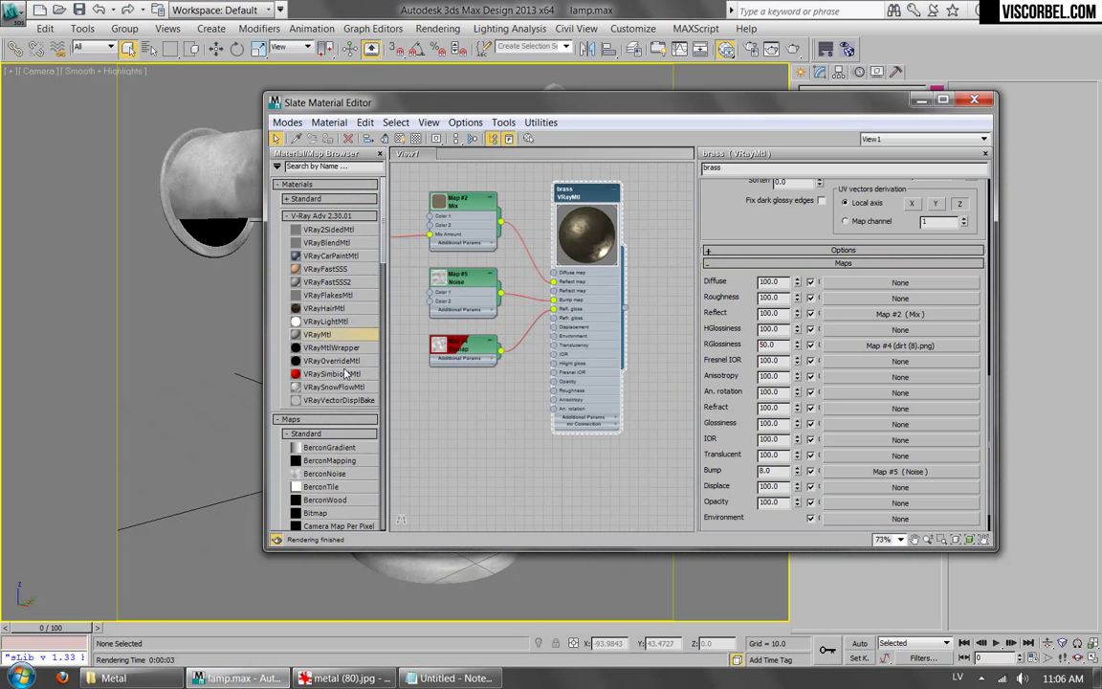
{"action": "left_click_drag", "start_coordinate": [574, 468], "coordinate": [574, 468]}
{"action": "middle_click_drag", "start_coordinate": [552, 459], "coordinate": [572, 296]}
{"action": "scroll", "coordinate": [572, 293], "scroll_direction": "up", "scroll_amount": 1}
{"action": "left_click_drag", "start_coordinate": [593, 309], "coordinate": [638, 309]}
{"action": "double_click", "coordinate": [615, 309]}
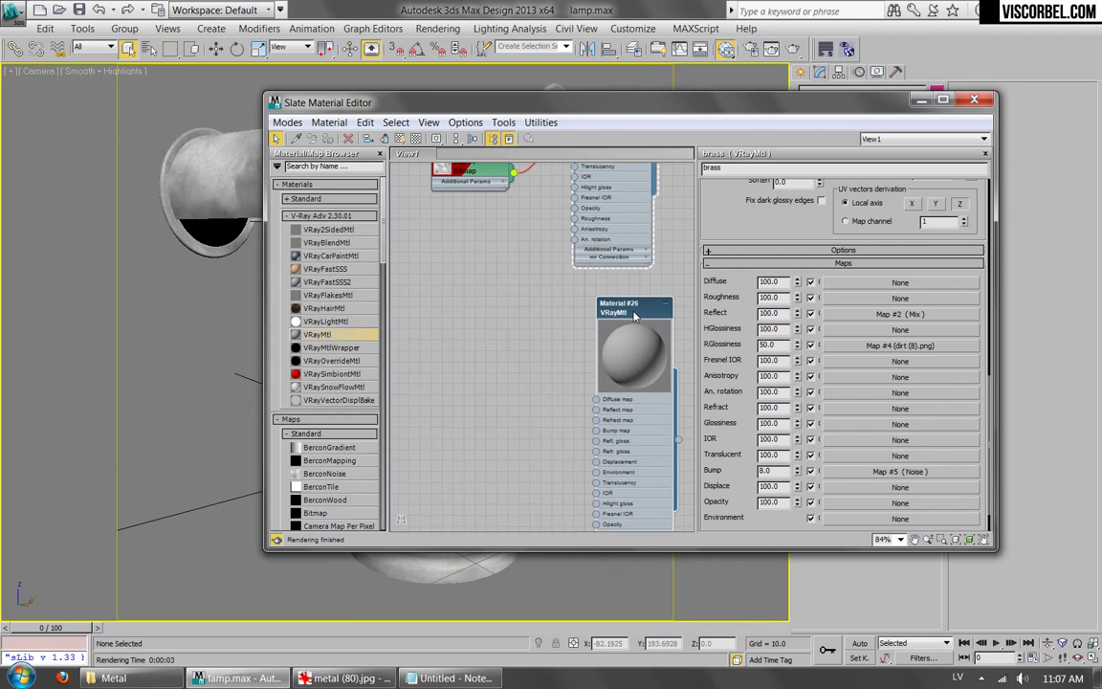
Select the lamp group in the viewport and assign the new VRayMtl to it.
{"action": "left_click", "coordinate": [199, 165]}
{"action": "key", "text": "F3"}
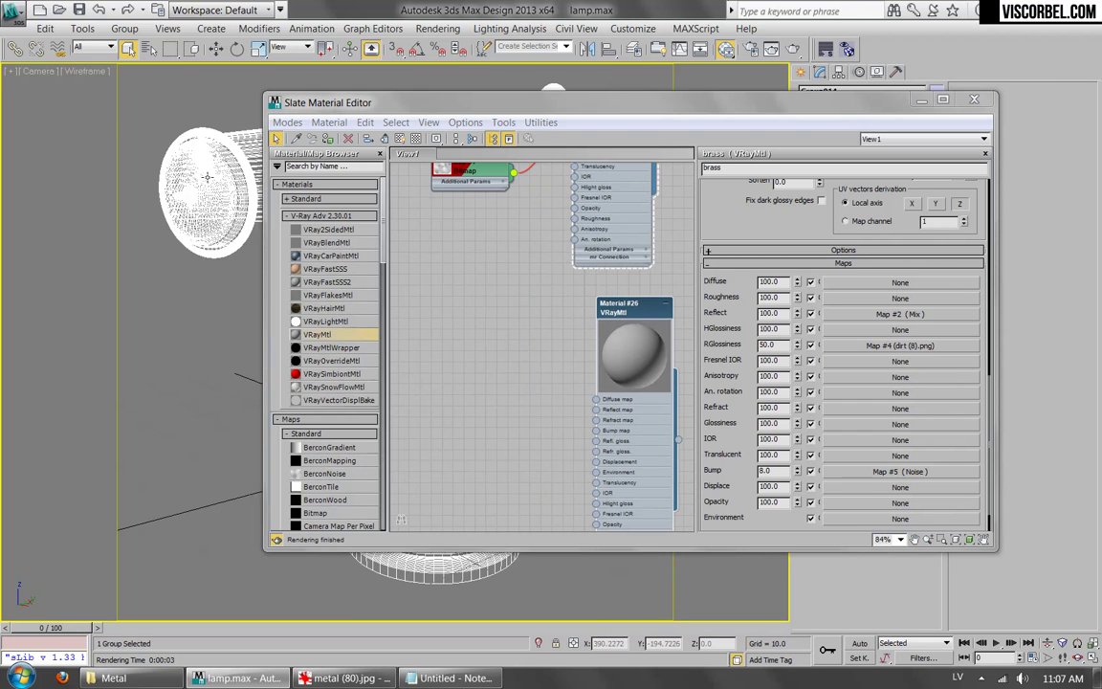
{"action": "key", "text": "F3"}
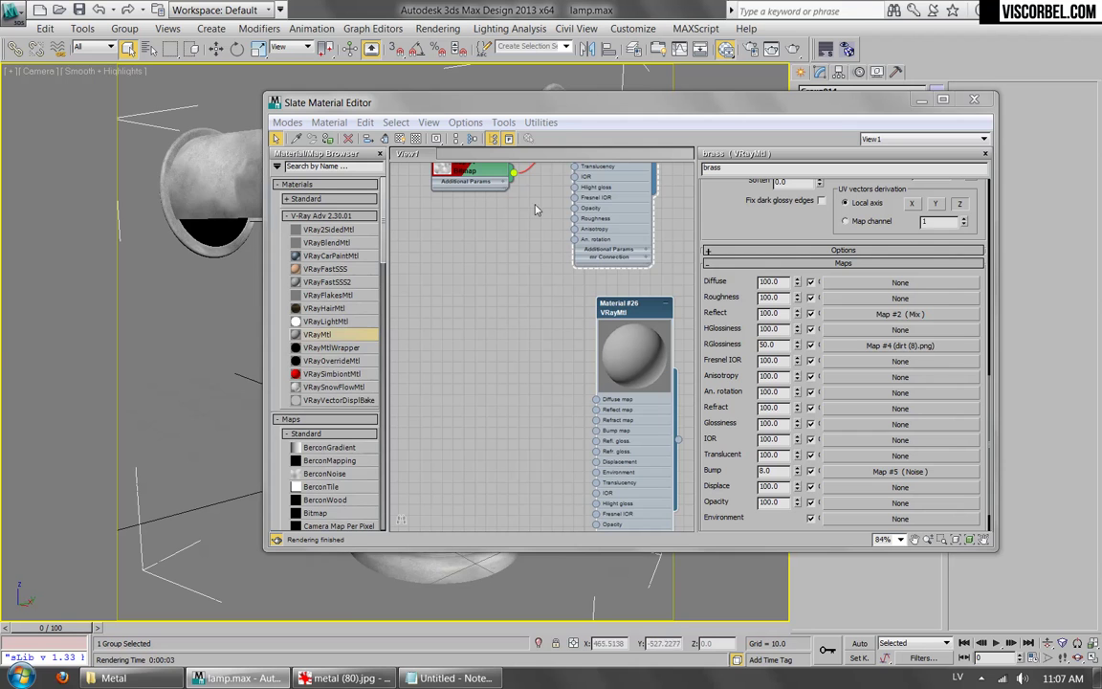
{"action": "left_click", "coordinate": [326, 140]}
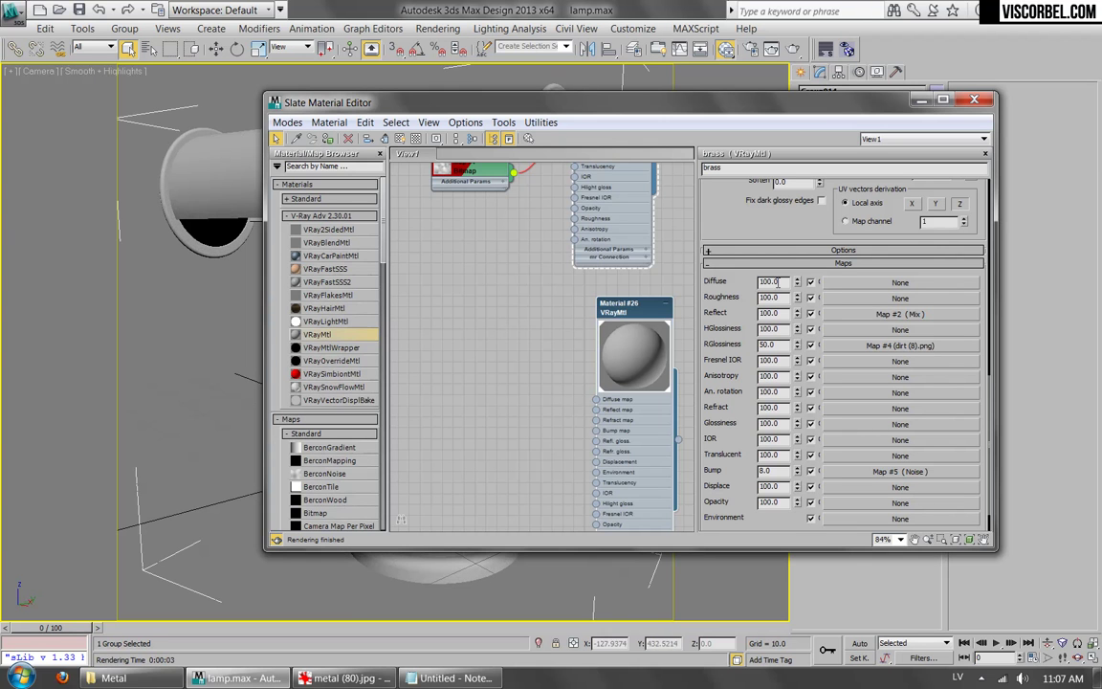
Examine the dirt and discoloration on the lampshade in the reference photo.
{"action": "left_click", "coordinate": [272, 681]}
{"action": "left_click", "coordinate": [323, 680]}
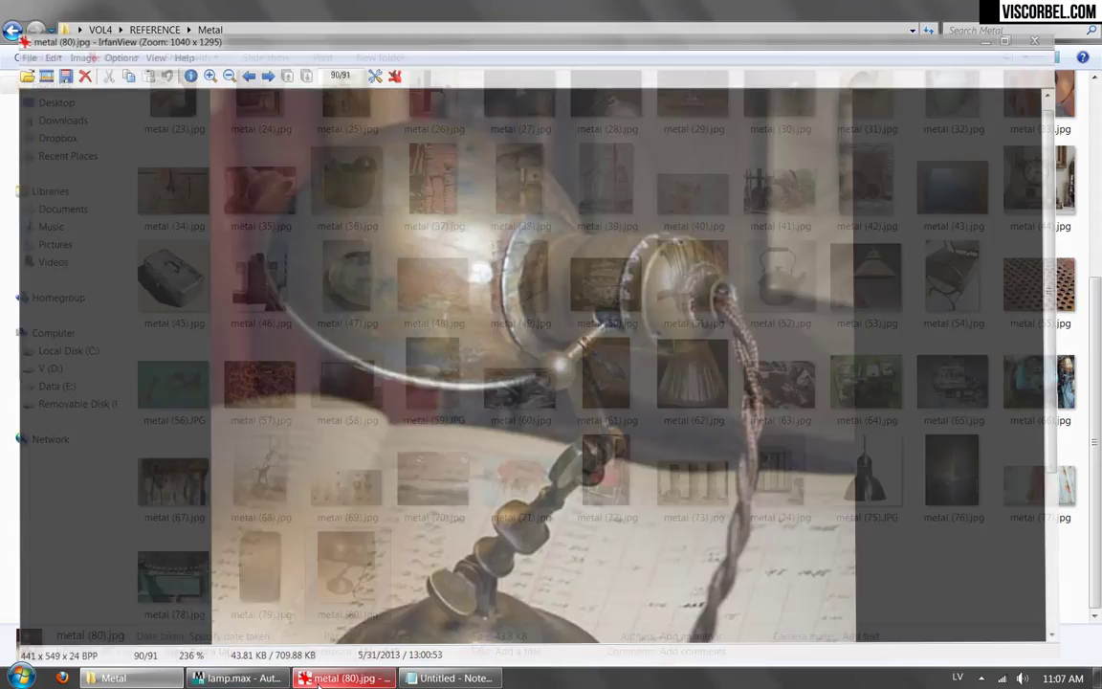
{"action": "left_click", "coordinate": [272, 684]}
{"action": "left_click", "coordinate": [345, 678]}
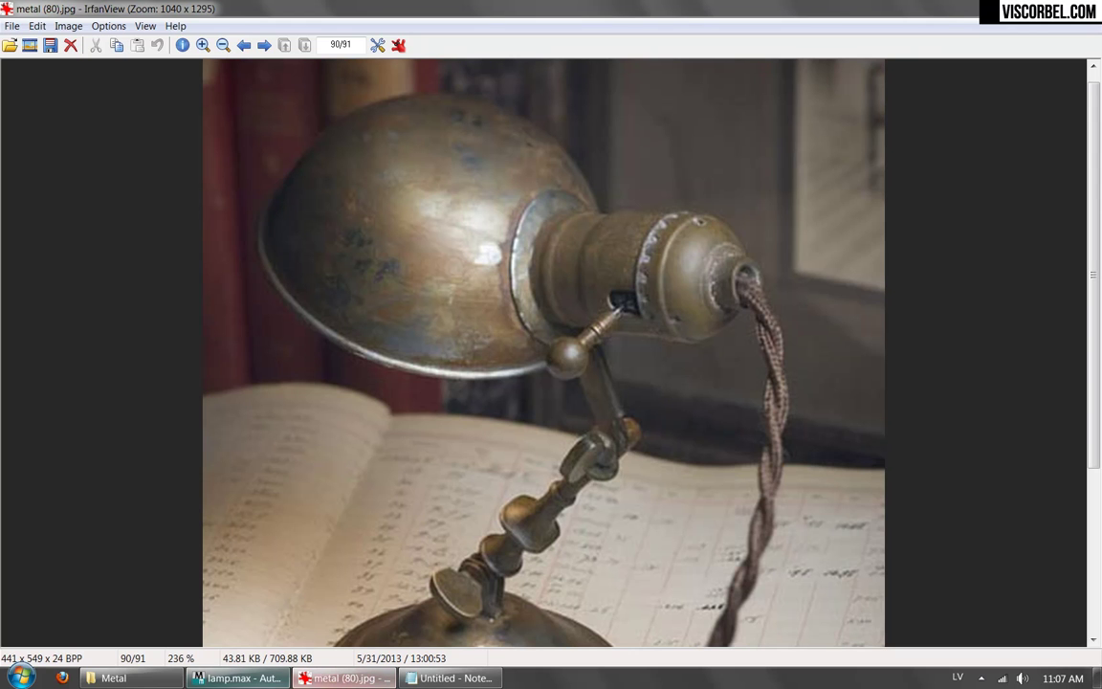
{"action": "left_click", "coordinate": [237, 679]}
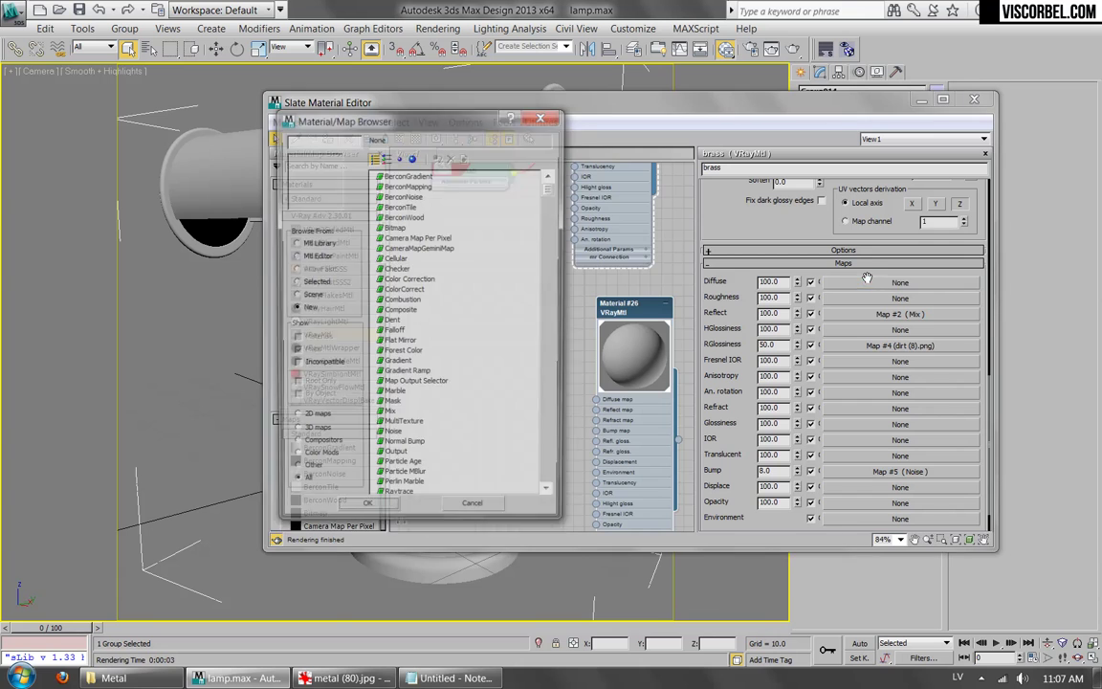
Assign a Composite map to the new material's diffuse slot.
{"action": "left_click", "coordinate": [546, 117]}
{"action": "double_click", "coordinate": [631, 309]}
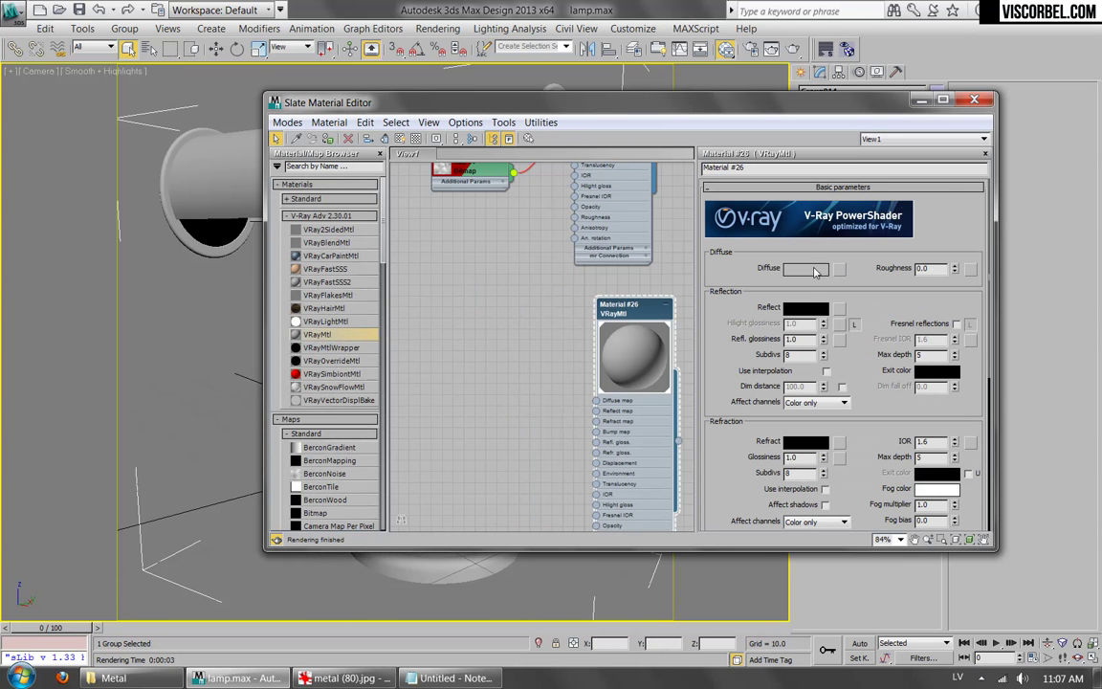
{"action": "left_click", "coordinate": [838, 269]}
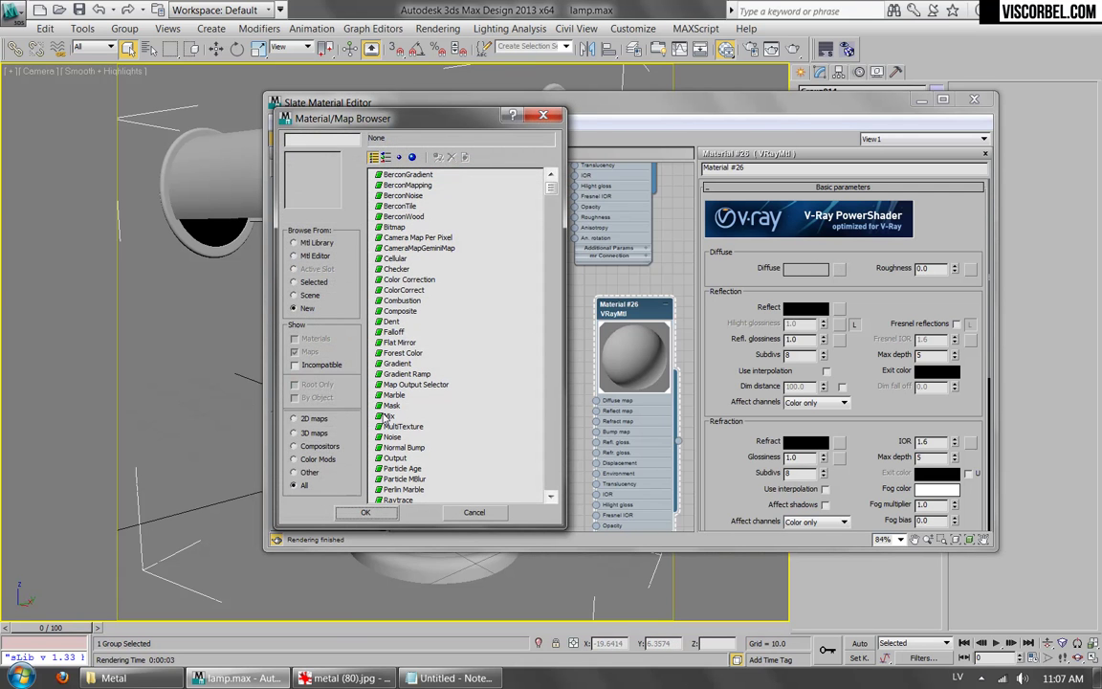
{"action": "double_click", "coordinate": [400, 311]}
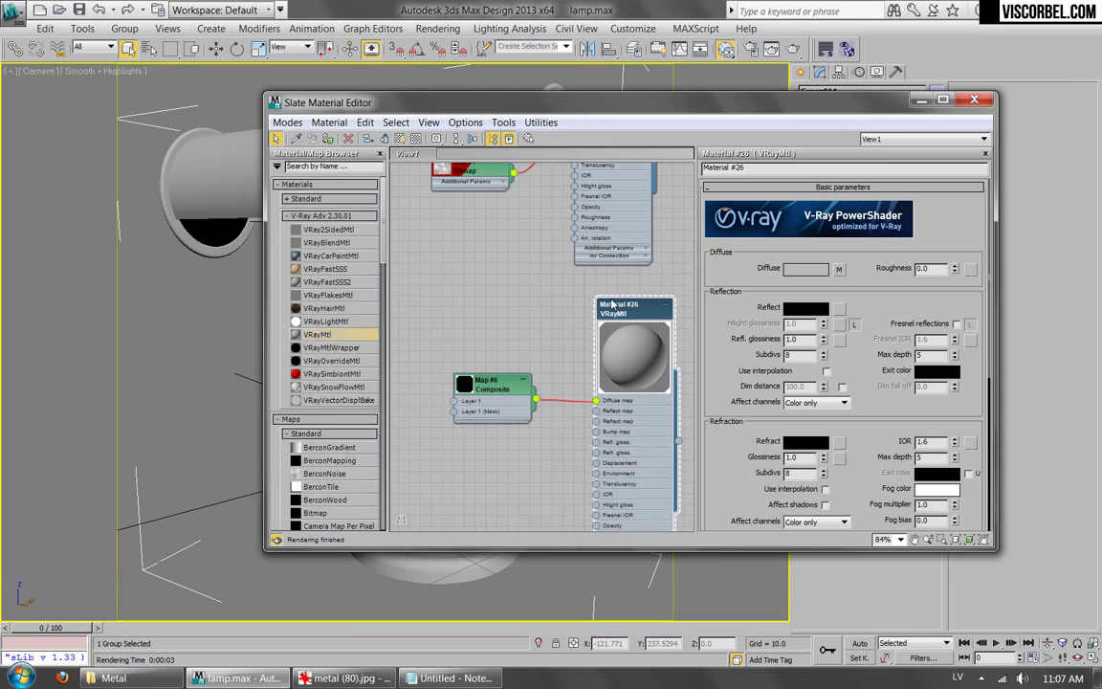
Place a Mix map in Layer 1 of the Composite map.
{"action": "double_click", "coordinate": [487, 385]}
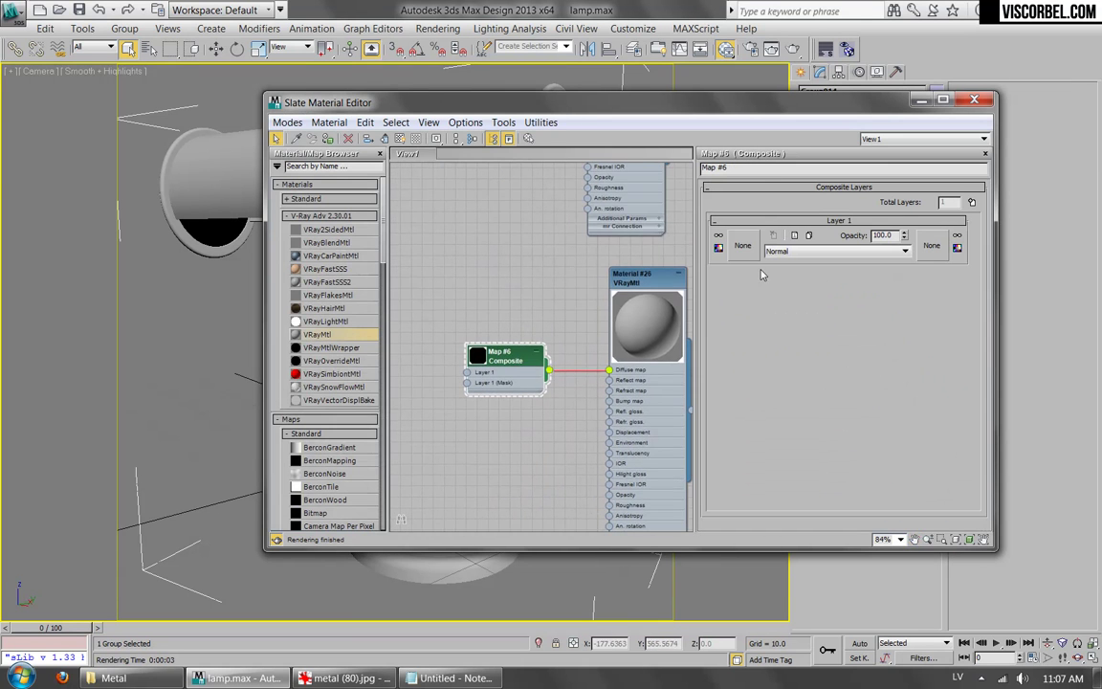
{"action": "left_click", "coordinate": [742, 247]}
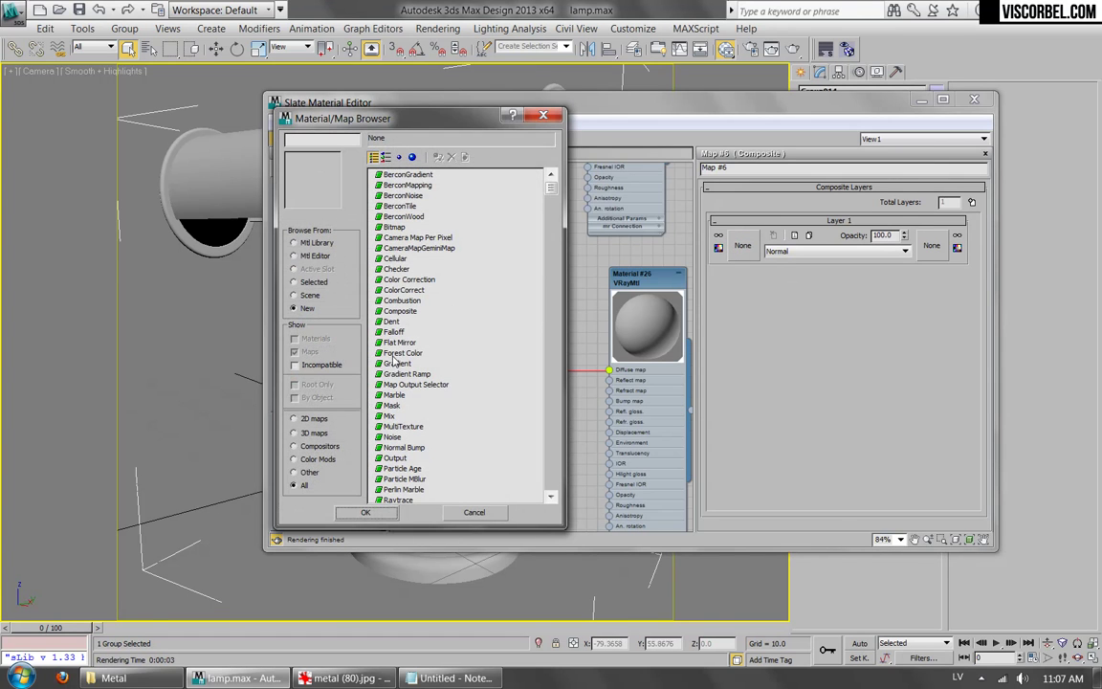
{"action": "double_click", "coordinate": [390, 417]}
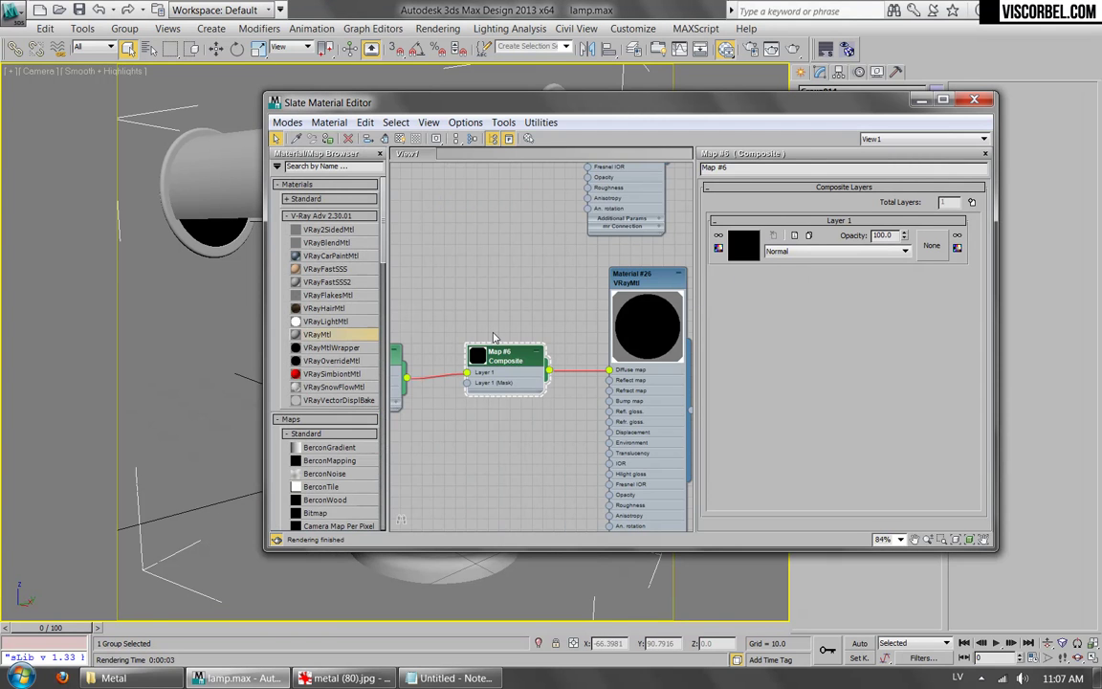
{"action": "middle_click_drag", "start_coordinate": [503, 343], "coordinate": [597, 316]}
Load the dirt (14).png bitmap as the mix amount of the new Mix map.
{"action": "double_click", "coordinate": [456, 345]}
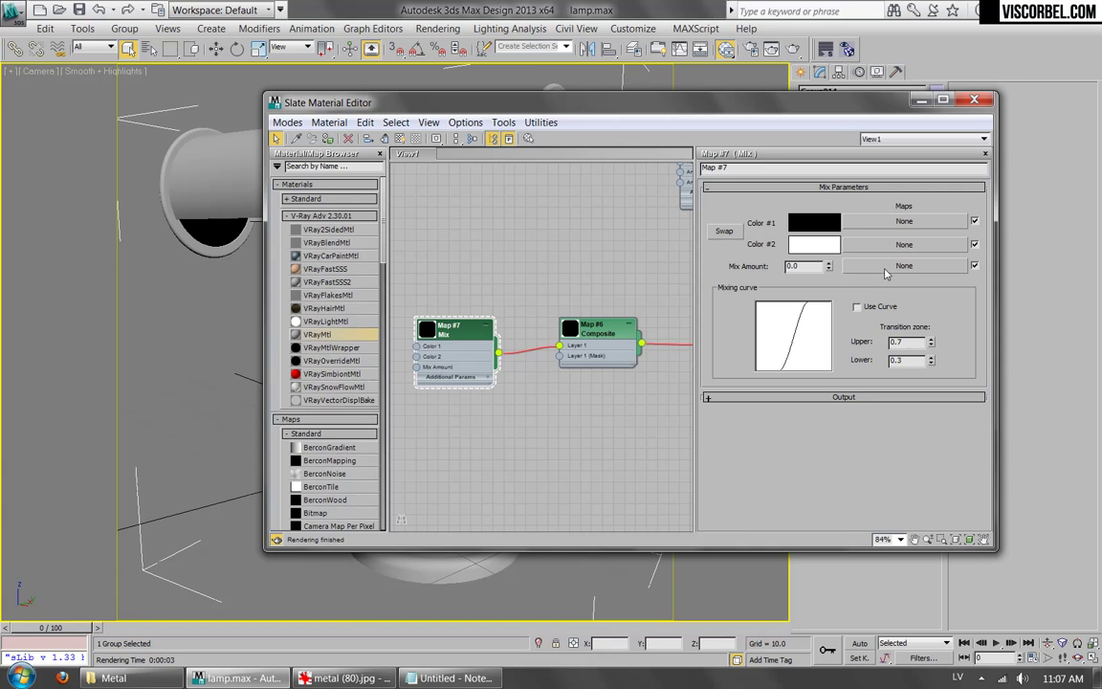
{"action": "left_click", "coordinate": [873, 244]}
{"action": "double_click", "coordinate": [395, 227]}
{"action": "double_click", "coordinate": [397, 245]}
{"action": "middle_click_drag", "start_coordinate": [461, 260], "coordinate": [564, 262]}
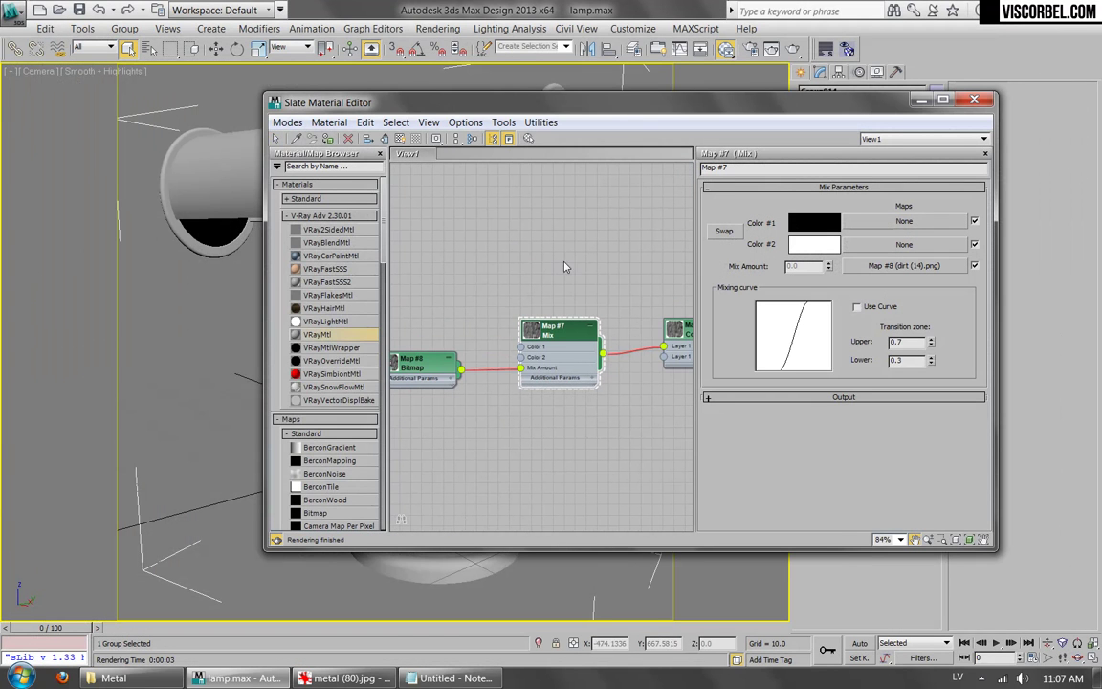
Set the Mix map's Color #1 to a brown with hue 15, saturation 189 and value 49.
{"action": "left_click", "coordinate": [814, 223]}
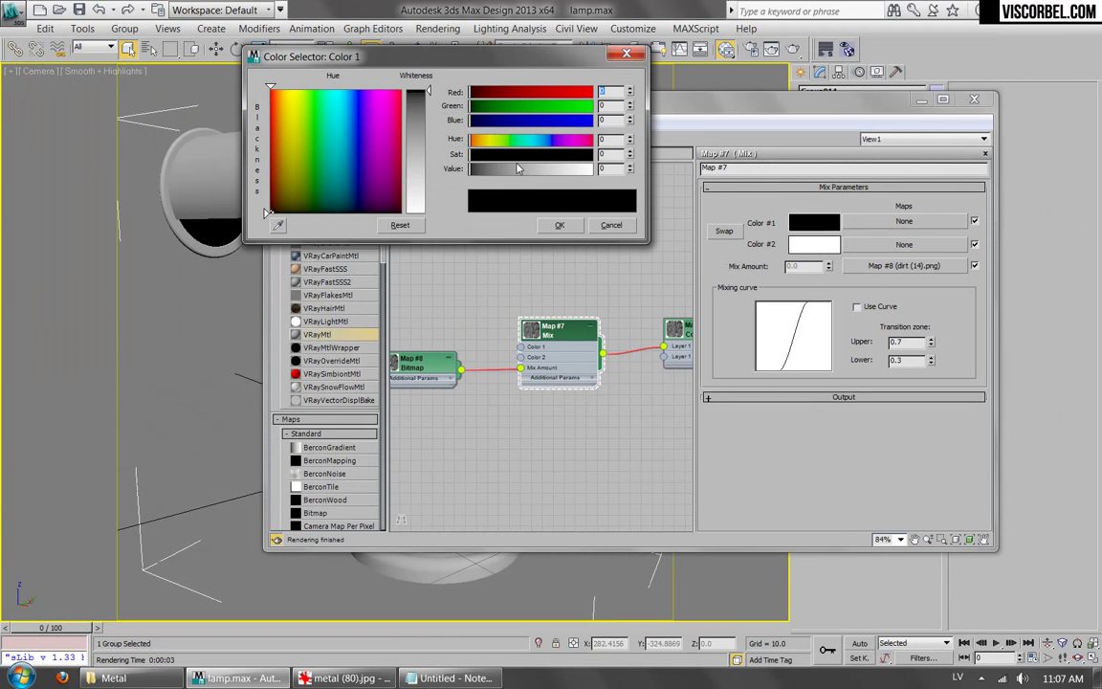
{"action": "left_click_drag", "start_coordinate": [491, 142], "coordinate": [493, 170]}
{"action": "left_click_drag", "start_coordinate": [559, 157], "coordinate": [542, 157]}
{"action": "left_click_drag", "start_coordinate": [472, 142], "coordinate": [477, 142]}
{"action": "left_click_drag", "start_coordinate": [541, 157], "coordinate": [561, 157]}
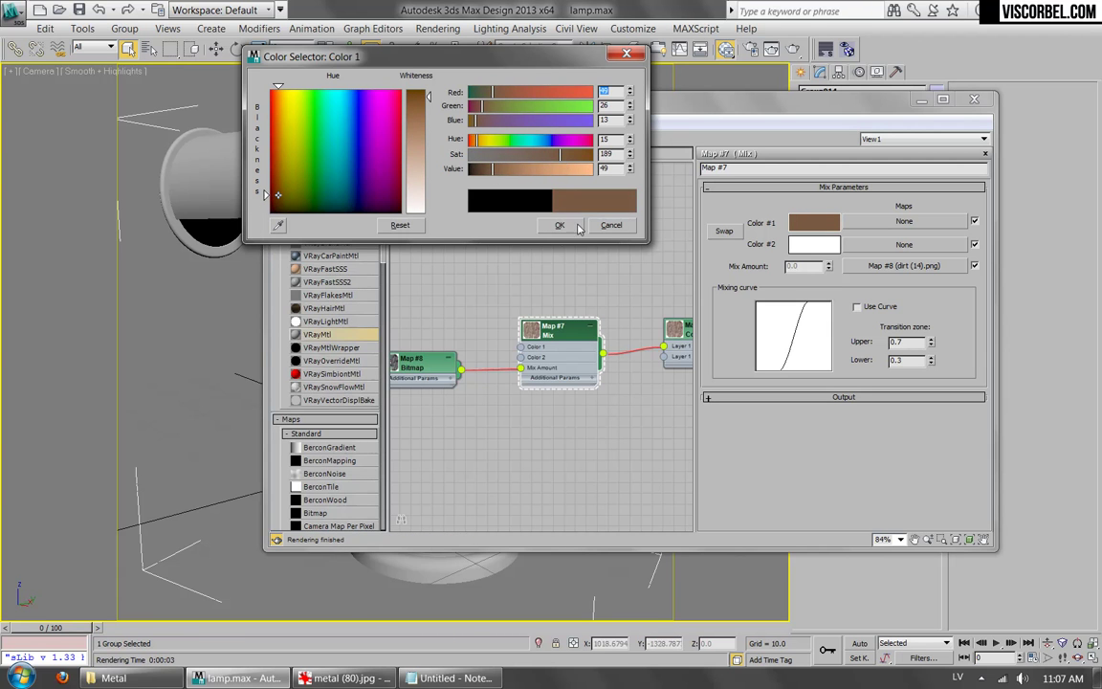
{"action": "left_click", "coordinate": [561, 226]}
Copy the brown to the Mix map's Color #2, darken it, and show the Mix map in the viewport.
{"action": "right_click", "coordinate": [813, 222]}
{"action": "left_click", "coordinate": [831, 230]}
{"action": "right_click", "coordinate": [806, 245]}
{"action": "left_click", "coordinate": [840, 271]}
{"action": "left_click", "coordinate": [813, 245]}
{"action": "left_click_drag", "start_coordinate": [527, 169], "coordinate": [484, 175]}
{"action": "left_click", "coordinate": [560, 225]}
{"action": "right_click", "coordinate": [564, 336]}
{"action": "left_click", "coordinate": [622, 452]}
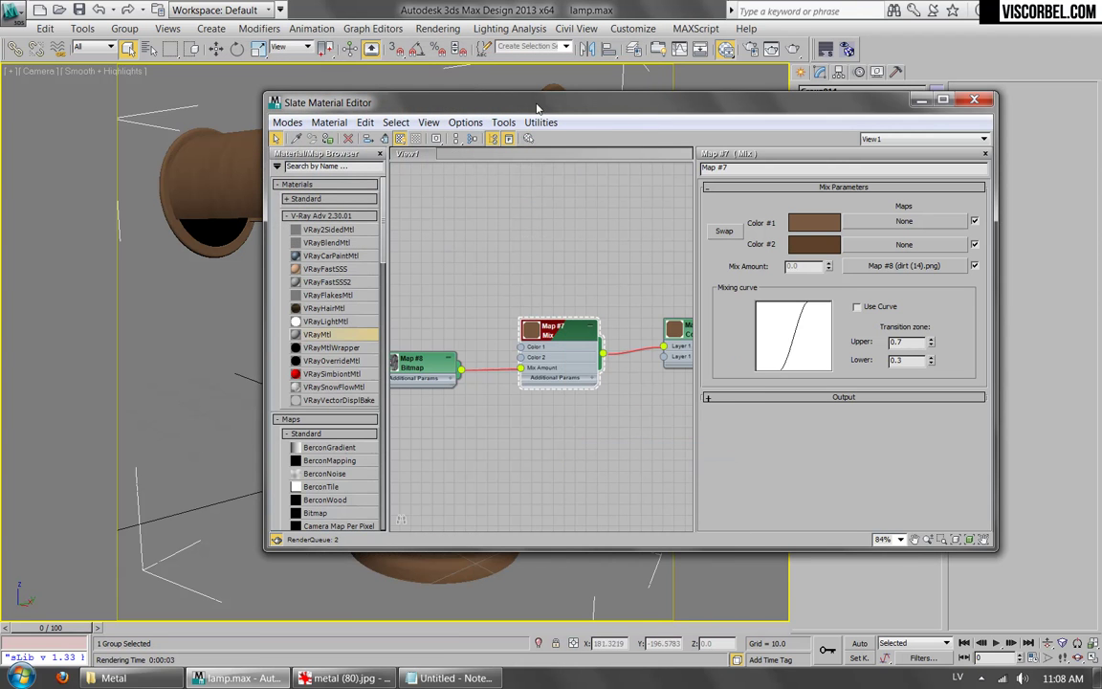
Render the lamp with the brown dirt material and compare it with the reference photo.
{"action": "left_click_drag", "start_coordinate": [486, 98], "coordinate": [502, 100]}
{"action": "left_click_drag", "start_coordinate": [674, 126], "coordinate": [532, 121]}
{"action": "key", "text": "shift+q"}
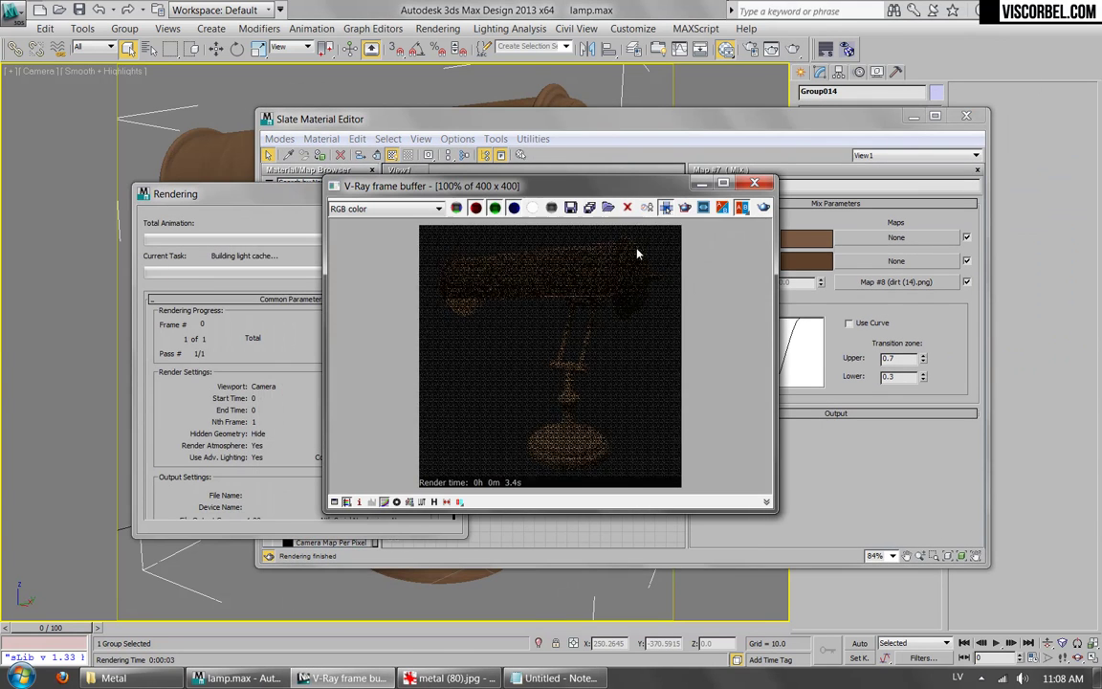
{"action": "left_click", "coordinate": [444, 678]}
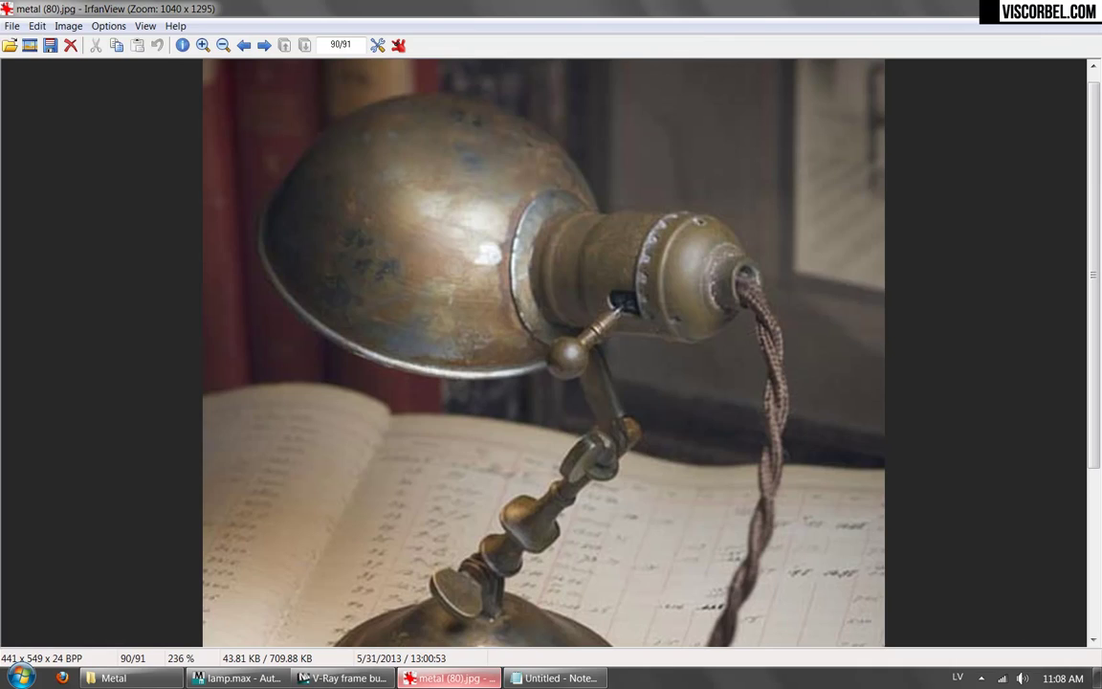
Adjust the Mix map's Color #2 to a brown with hue 18, saturation 173 and value 28.
{"action": "key", "text": "alt+Tab"}
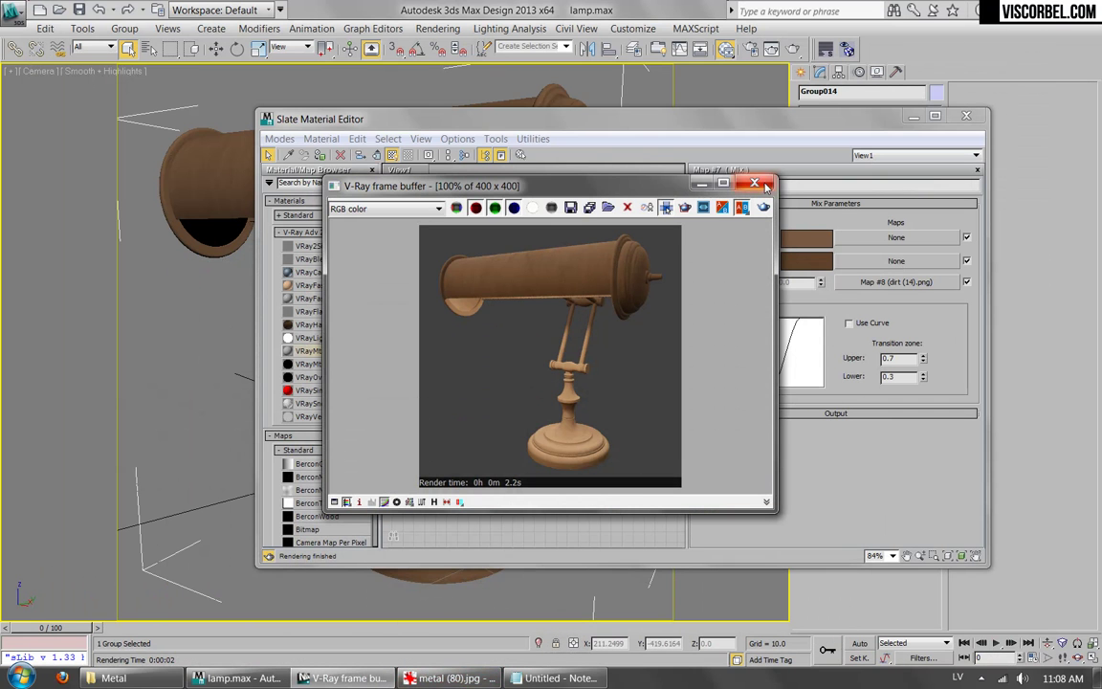
{"action": "left_click", "coordinate": [756, 182]}
{"action": "left_click", "coordinate": [807, 260]}
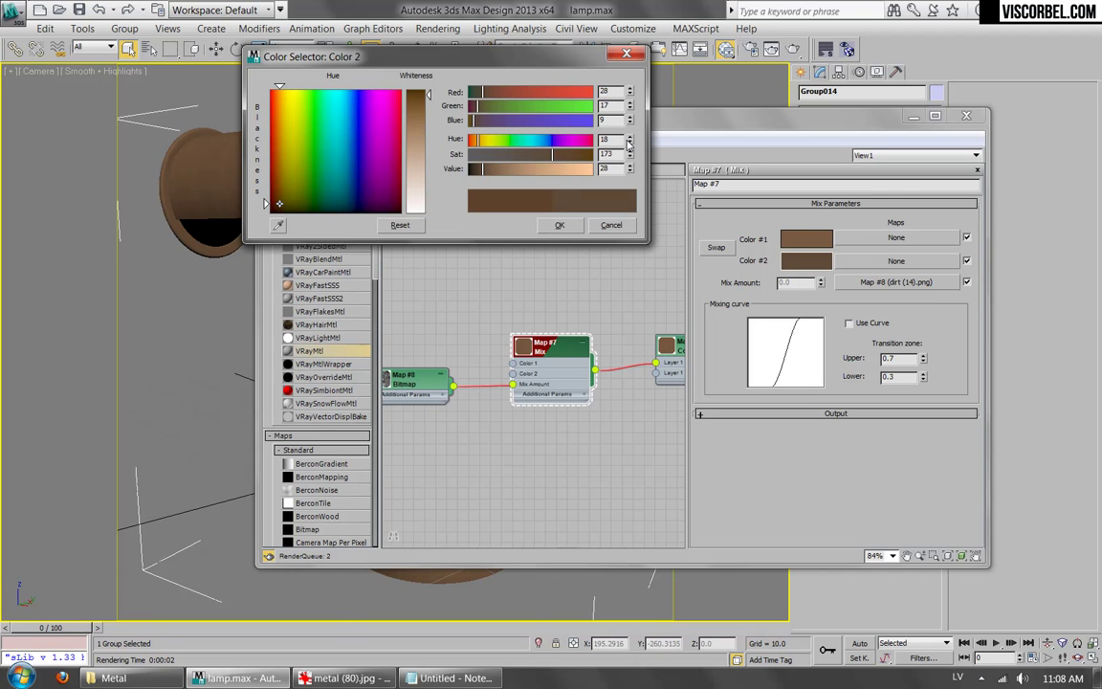
{"action": "left_click", "coordinate": [561, 225]}
Adjust the Mix map's Color #1 to a greyer brown with hue 19, saturation 144 and value 49.
{"action": "left_click", "coordinate": [809, 238]}
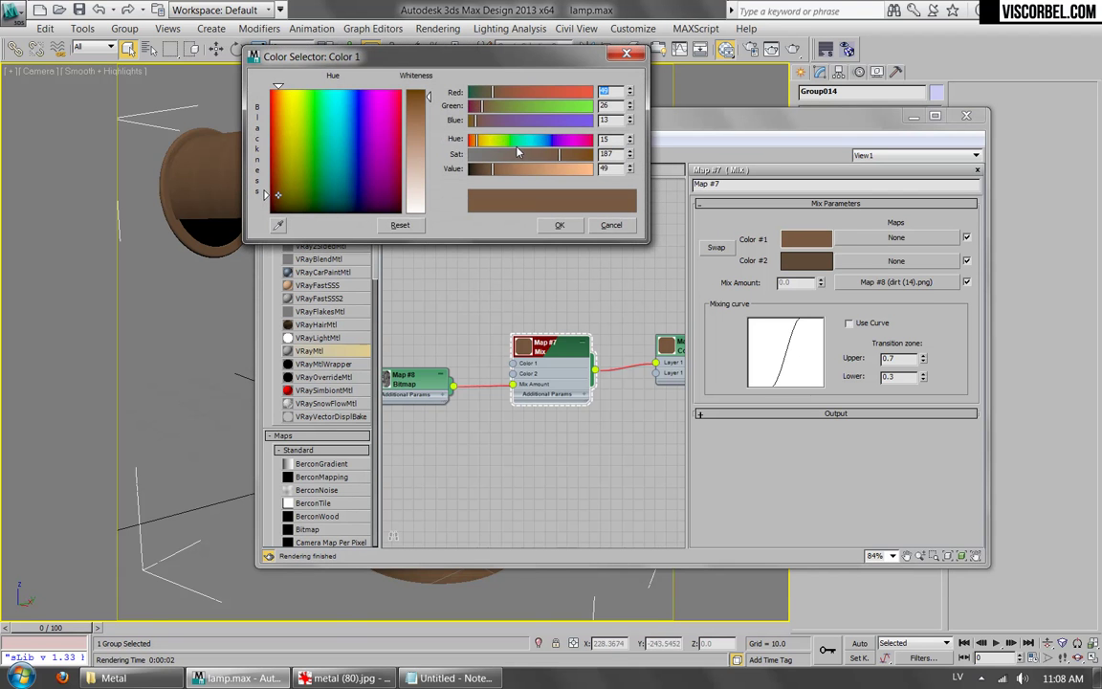
{"action": "left_click", "coordinate": [631, 137]}
{"action": "left_click", "coordinate": [631, 137]}
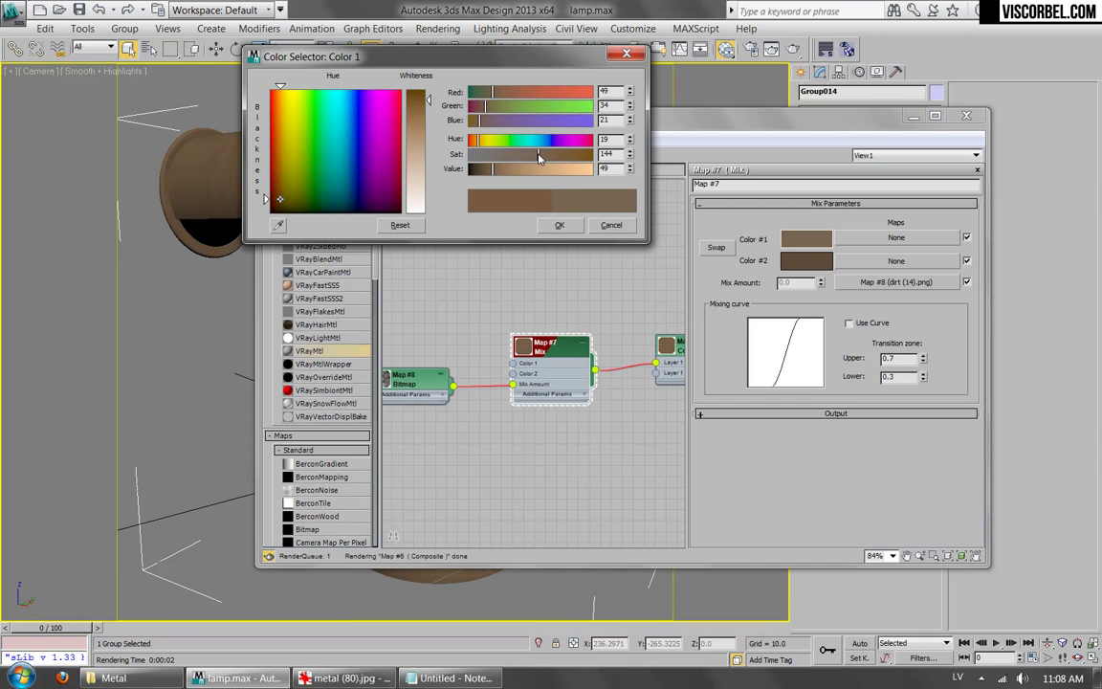
{"action": "left_click", "coordinate": [561, 226]}
Render the lamp with the adjusted browns and compare it with the reference lamp photo.
{"action": "left_click", "coordinate": [752, 51]}
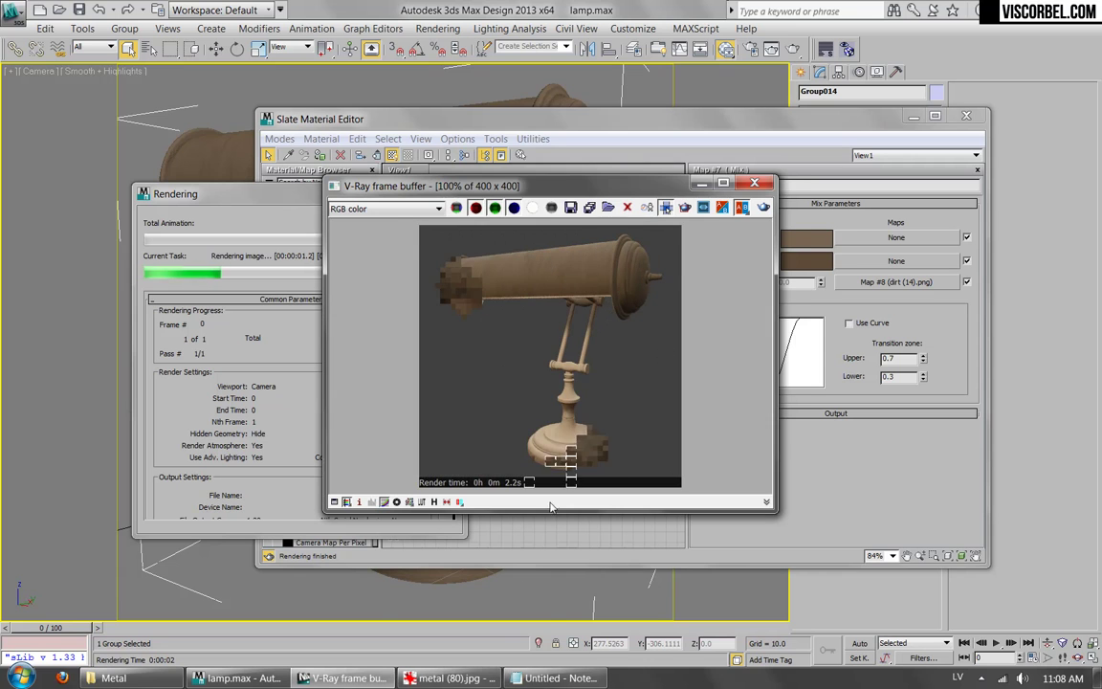
{"action": "right_click", "coordinate": [450, 677]}
{"action": "left_click", "coordinate": [449, 678]}
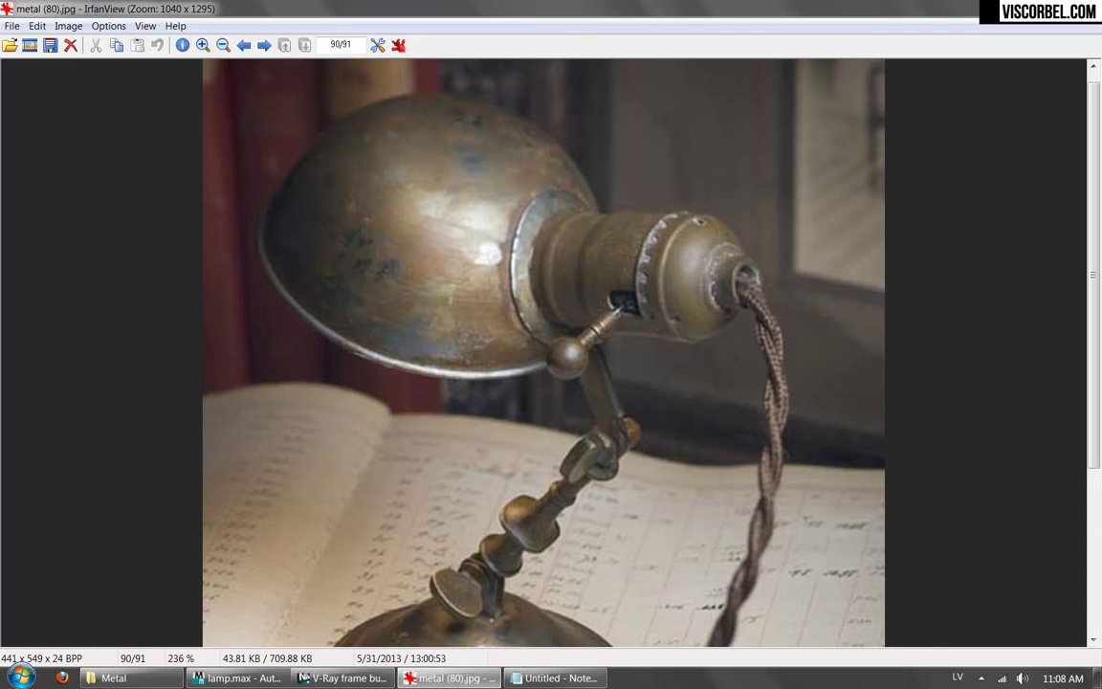
{"action": "left_click", "coordinate": [450, 678]}
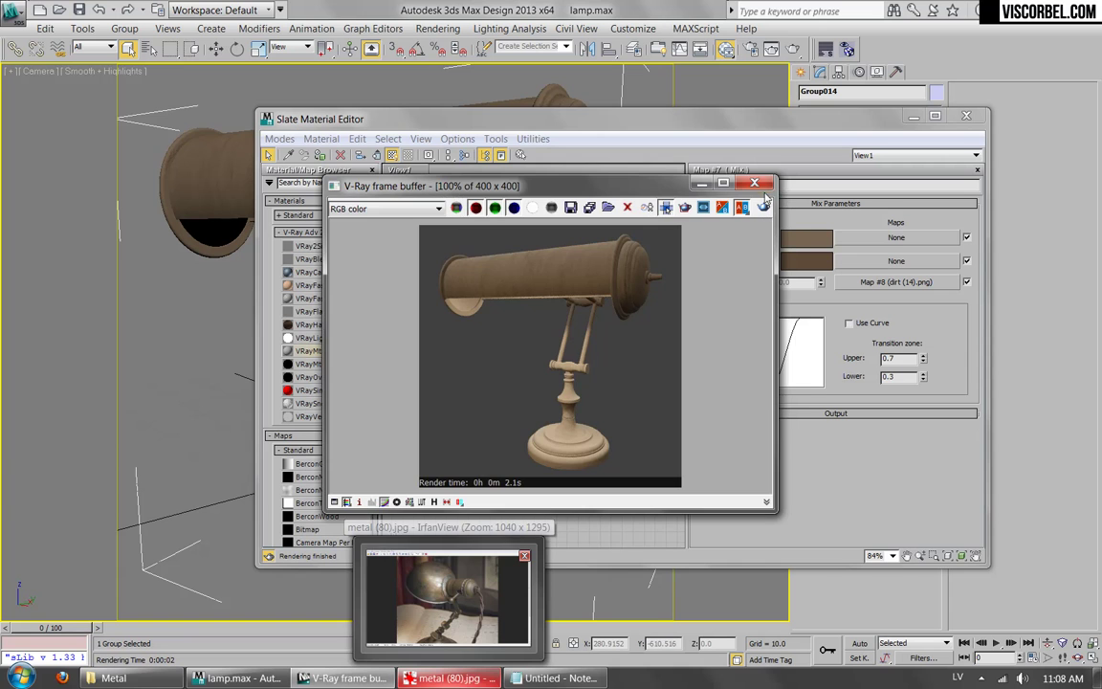
{"action": "left_click", "coordinate": [754, 182]}
Add a second layer to the Composite map and assign a VRayColor map to it.
{"action": "middle_click_drag", "start_coordinate": [553, 329], "coordinate": [488, 329]}
{"action": "left_click_drag", "start_coordinate": [610, 348], "coordinate": [613, 320]}
{"action": "double_click", "coordinate": [629, 319]}
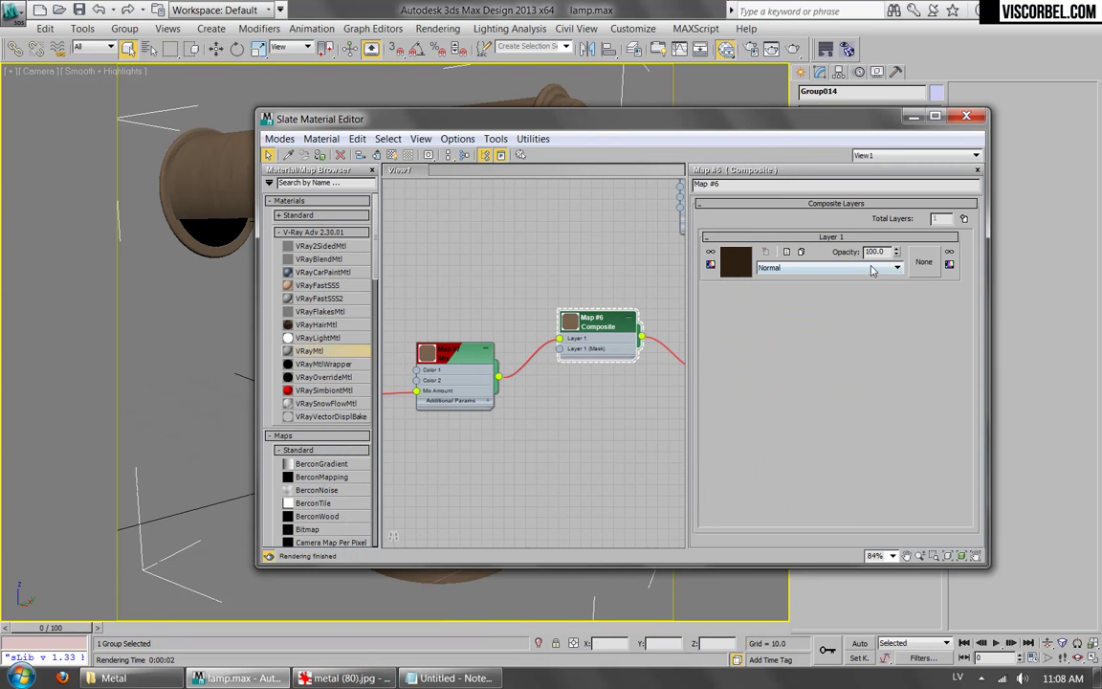
{"action": "left_click", "coordinate": [964, 219]}
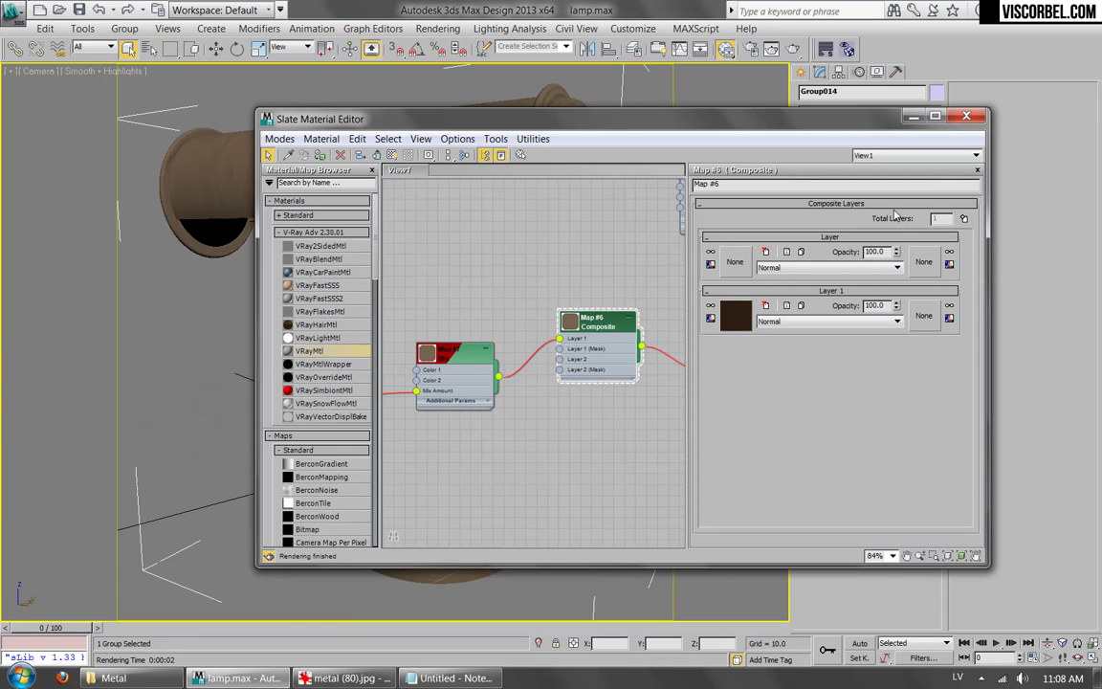
{"action": "left_click", "coordinate": [734, 263]}
{"action": "scroll", "coordinate": [395, 418], "scroll_direction": "down", "scroll_amount": 10}
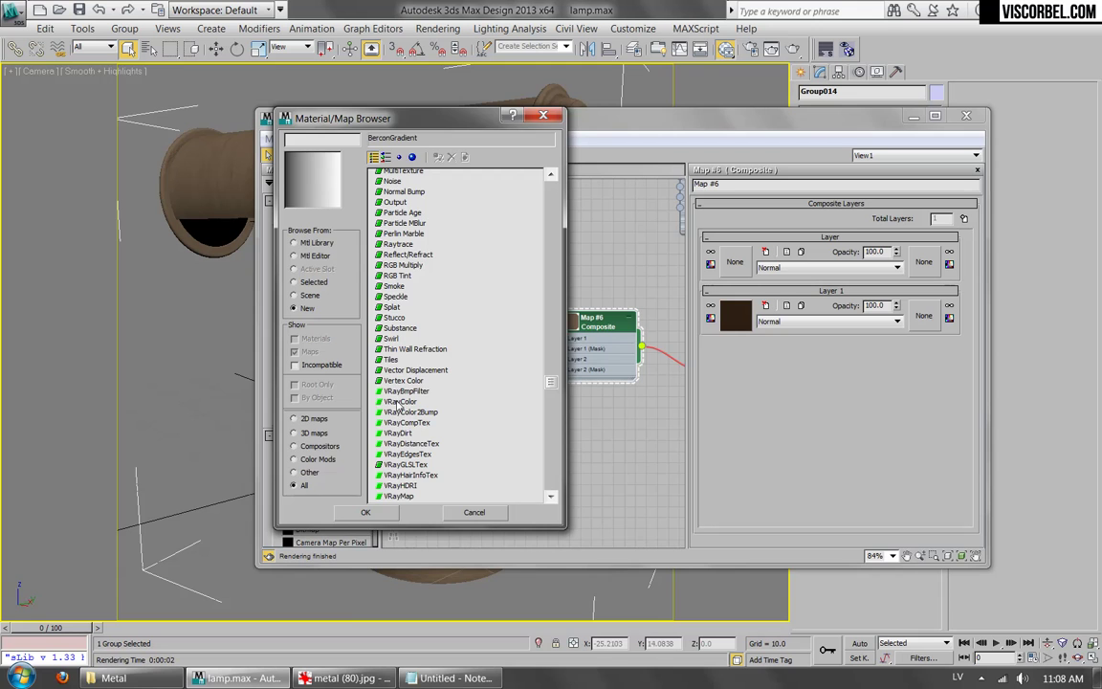
{"action": "double_click", "coordinate": [400, 403]}
Set the VRayColor map to a very dark brown with hue 17, saturation 201 and value 13.
{"action": "middle_click_drag", "start_coordinate": [561, 222], "coordinate": [484, 217]}
{"action": "double_click", "coordinate": [477, 339]}
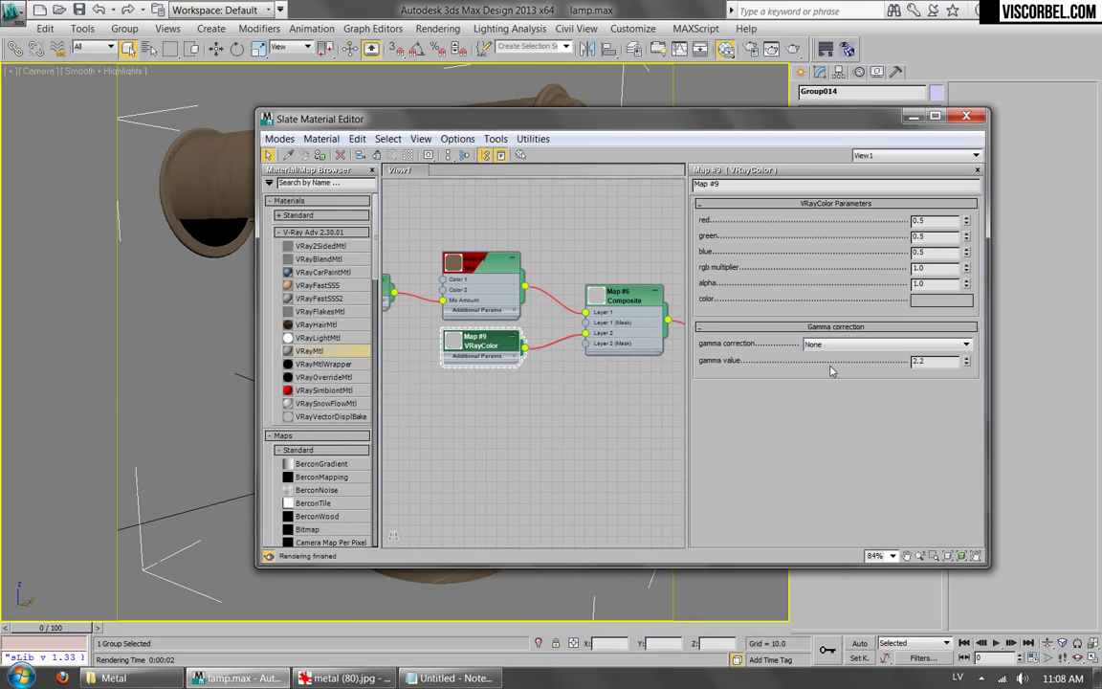
{"action": "left_click", "coordinate": [941, 300]}
{"action": "mouse_move", "coordinate": [469, 154]}
{"action": "left_mouse_down"}
{"action": "mouse_move", "coordinate": [566, 153]}
{"action": "mouse_move", "coordinate": [485, 173]}
{"action": "mouse_move", "coordinate": [478, 141]}
{"action": "left_mouse_up"}
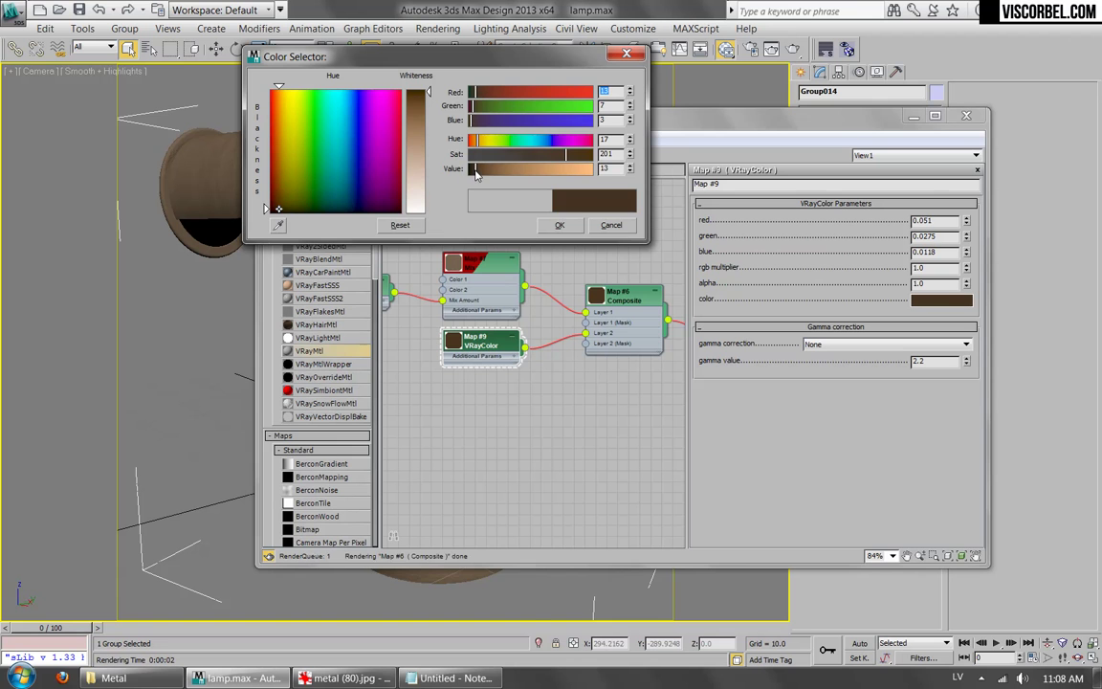
{"action": "left_click", "coordinate": [560, 225]}
Reopen the Composite map's layers and render the lamp to check the dark brown second layer.
{"action": "double_click", "coordinate": [627, 303]}
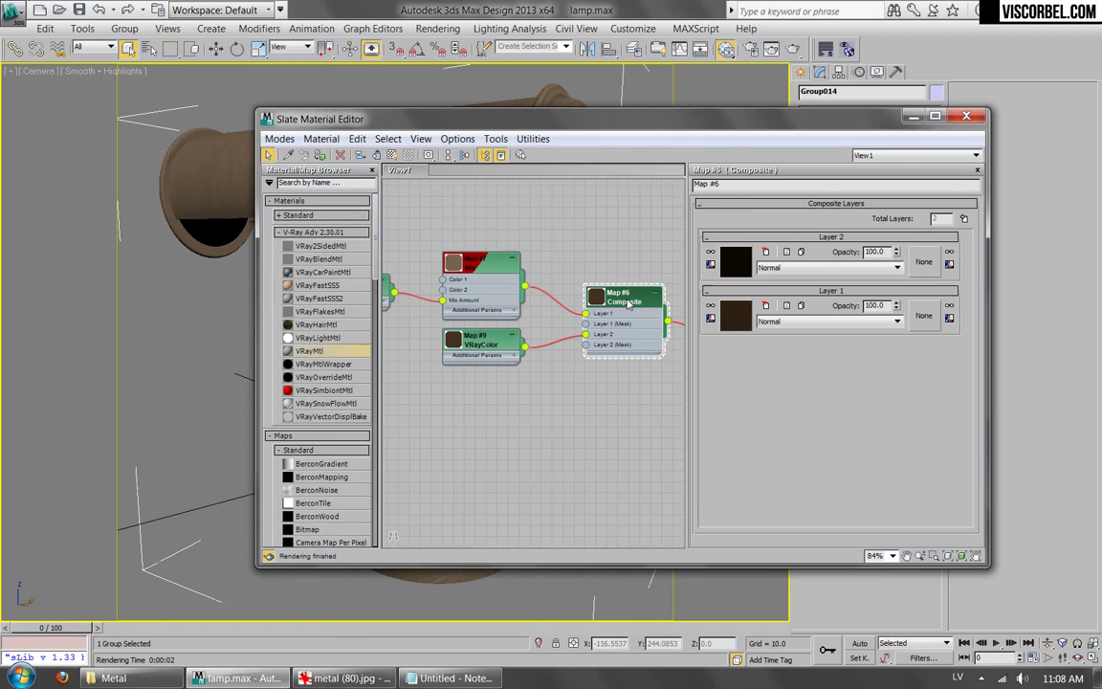
{"action": "left_click", "coordinate": [793, 48]}
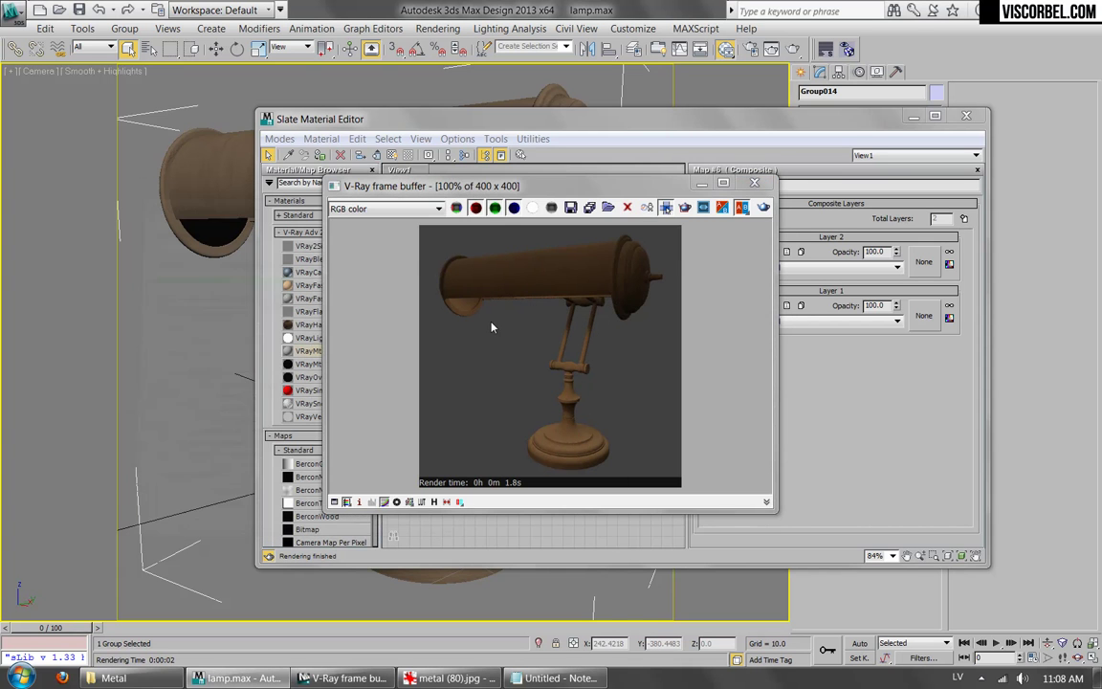
{"action": "left_click", "coordinate": [756, 185]}
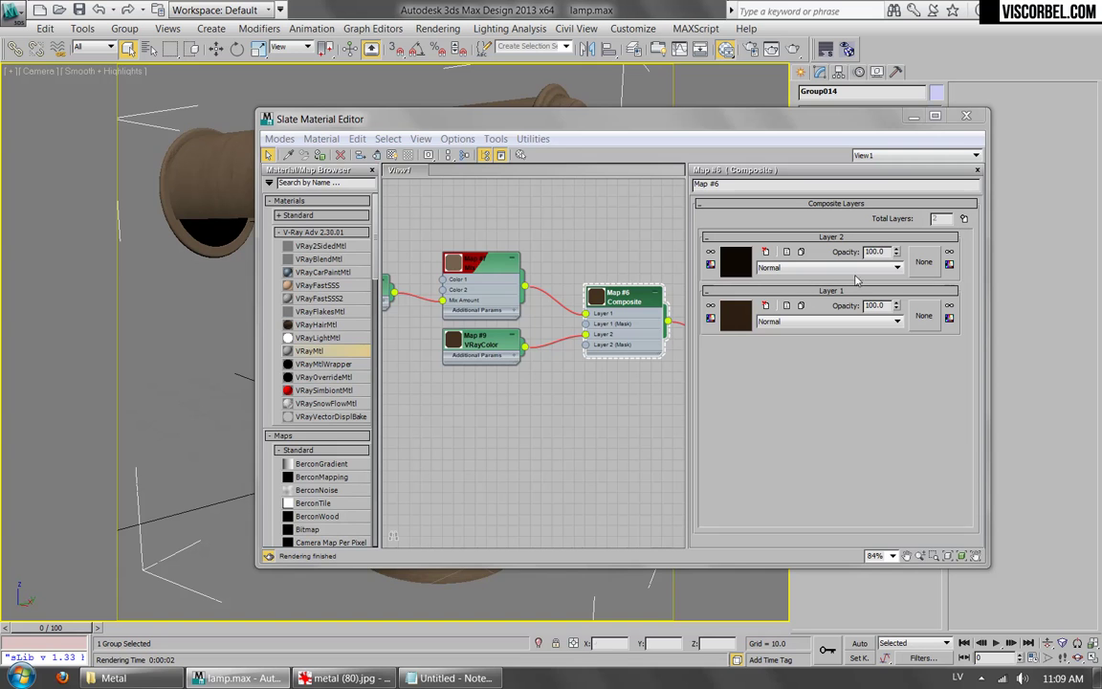
Assign a VRayDirt map as the mask of the Composite map's Layer 2.
{"action": "left_click", "coordinate": [929, 264]}
{"action": "left_click", "coordinate": [394, 458]}
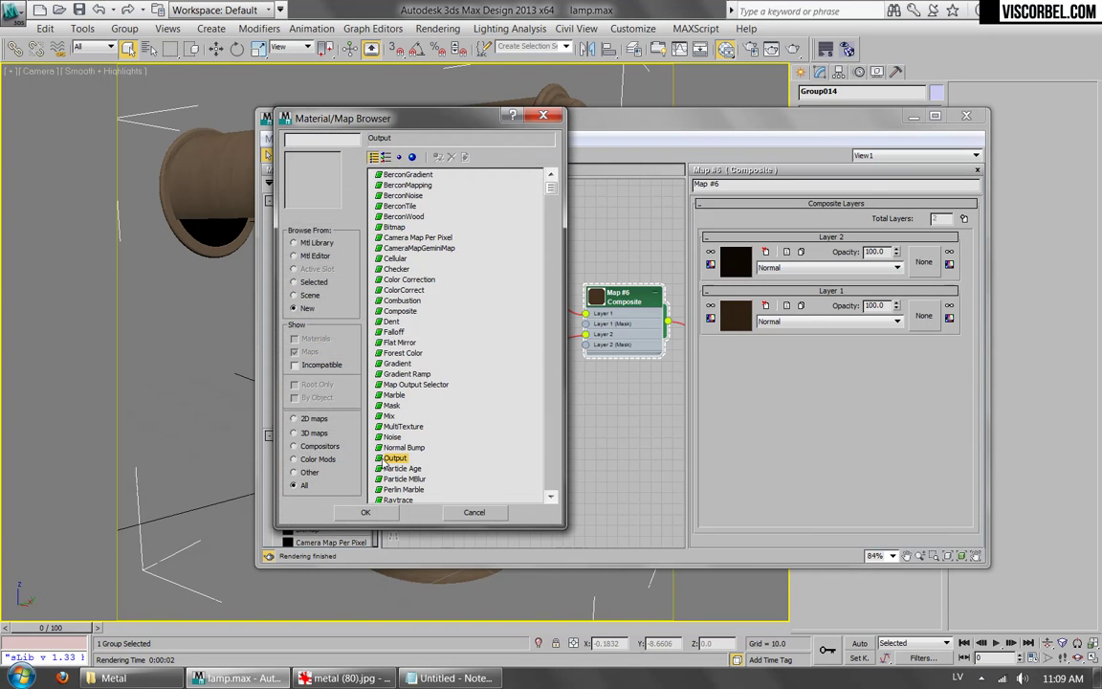
{"action": "scroll", "coordinate": [387, 442], "scroll_direction": "down", "scroll_amount": 7}
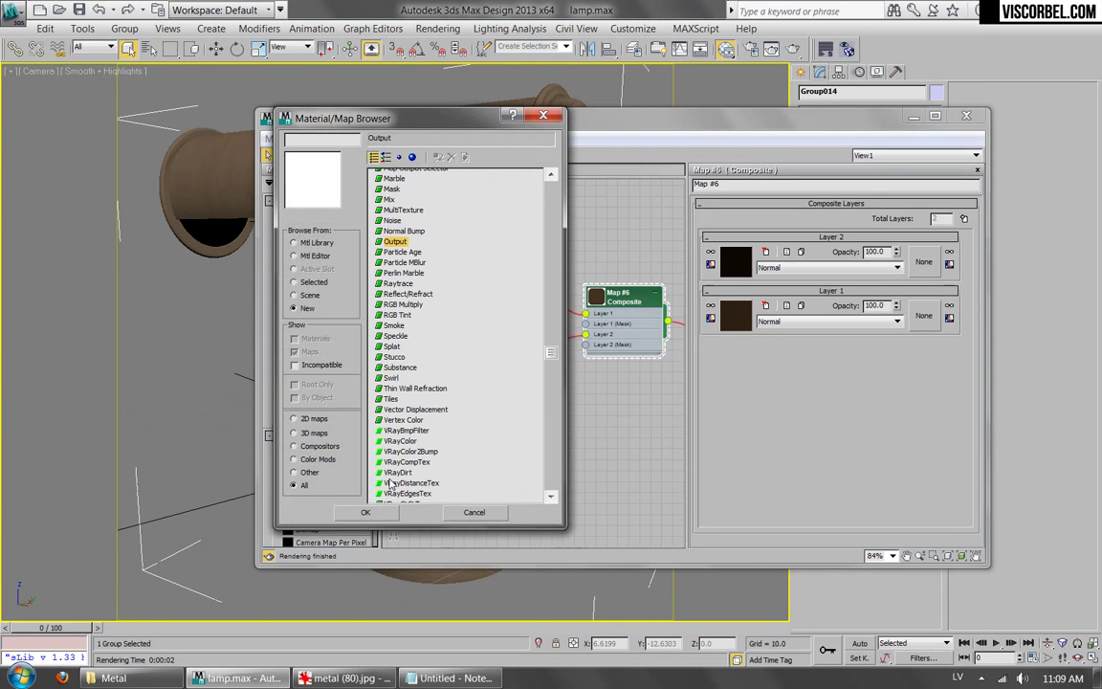
{"action": "double_click", "coordinate": [397, 473]}
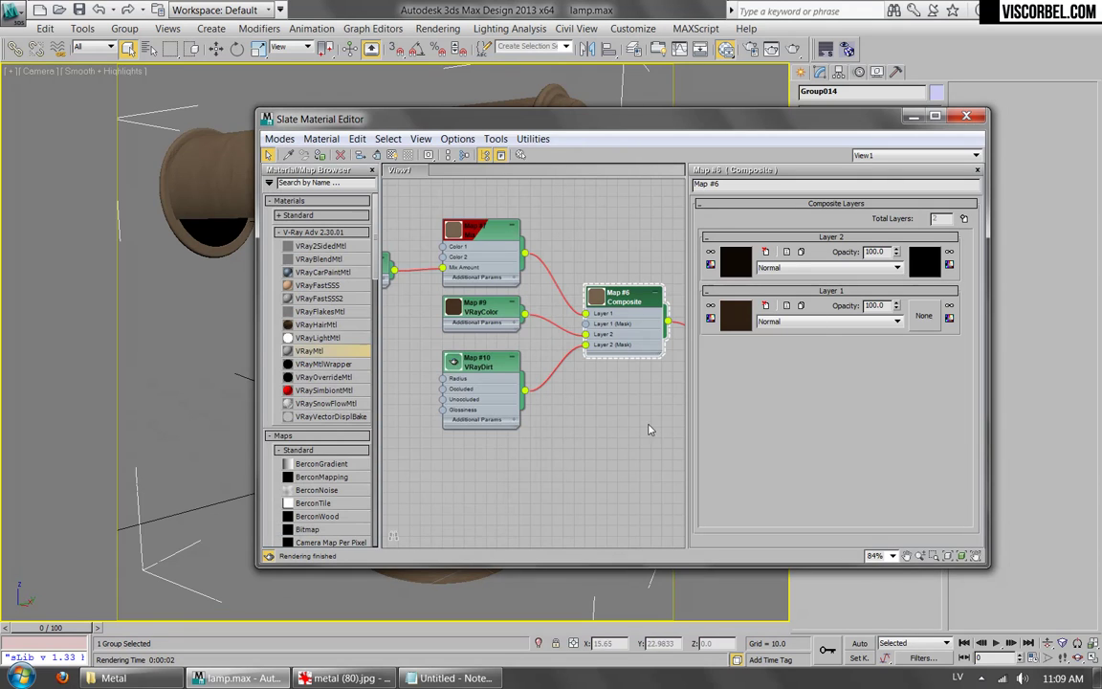
Swap the VRayDirt map's occluded and unoccluded colors so occluded is white and unoccluded is black.
{"action": "left_click", "coordinate": [935, 263]}
{"action": "left_click_drag", "start_coordinate": [947, 240], "coordinate": [940, 254]}
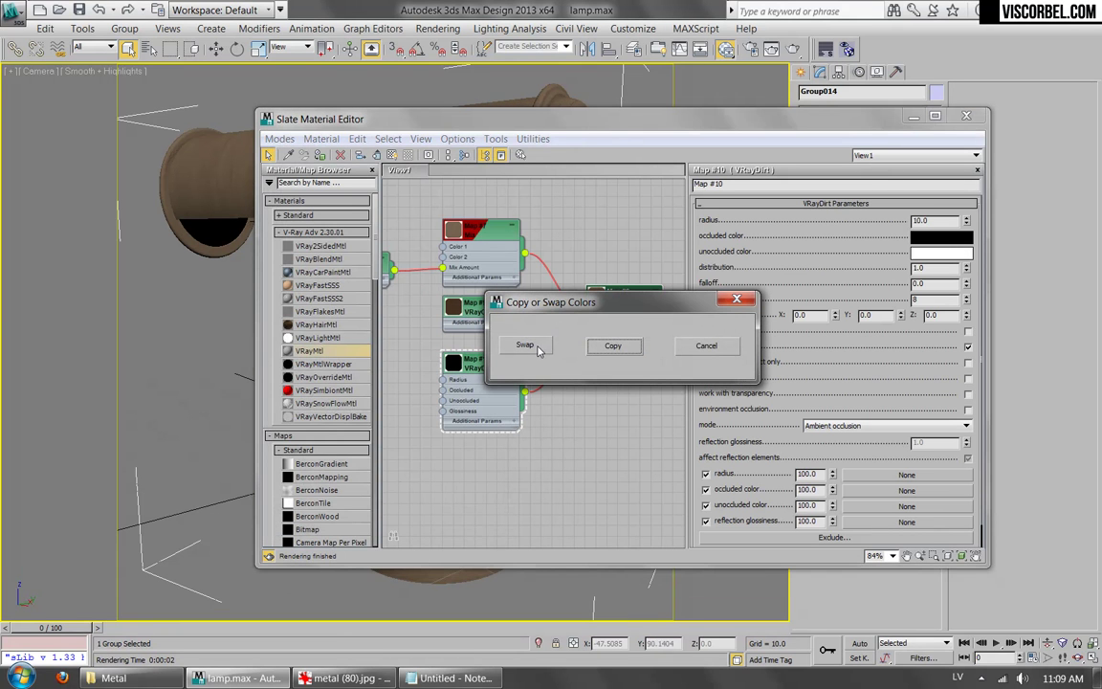
{"action": "left_click", "coordinate": [528, 346]}
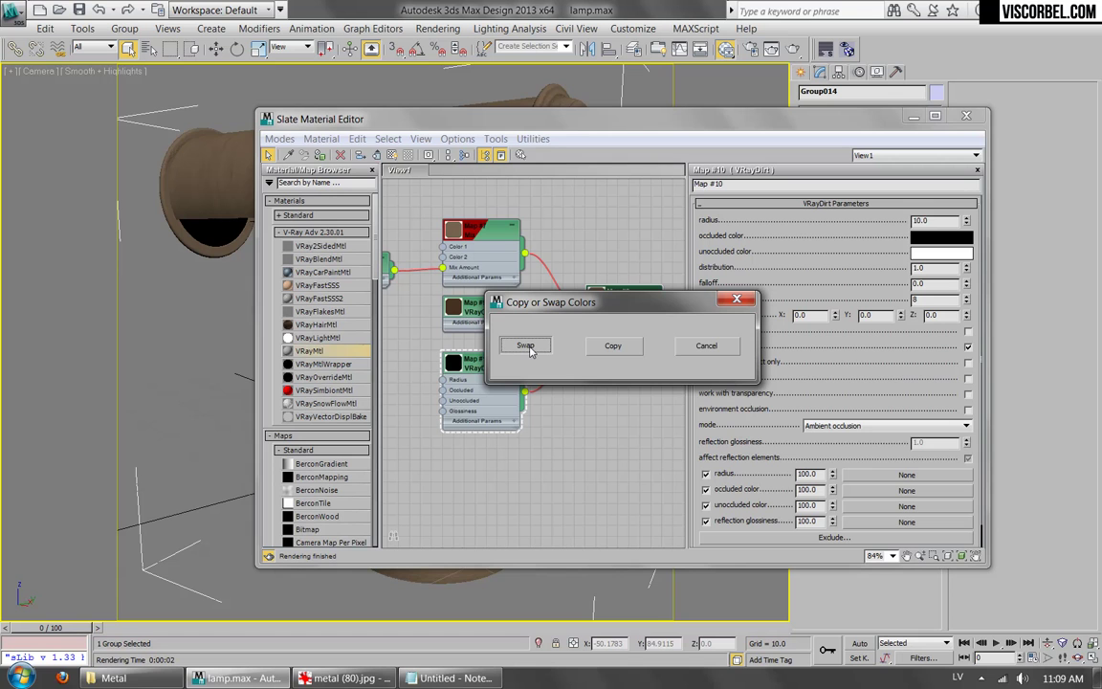
{"action": "left_click", "coordinate": [528, 346]}
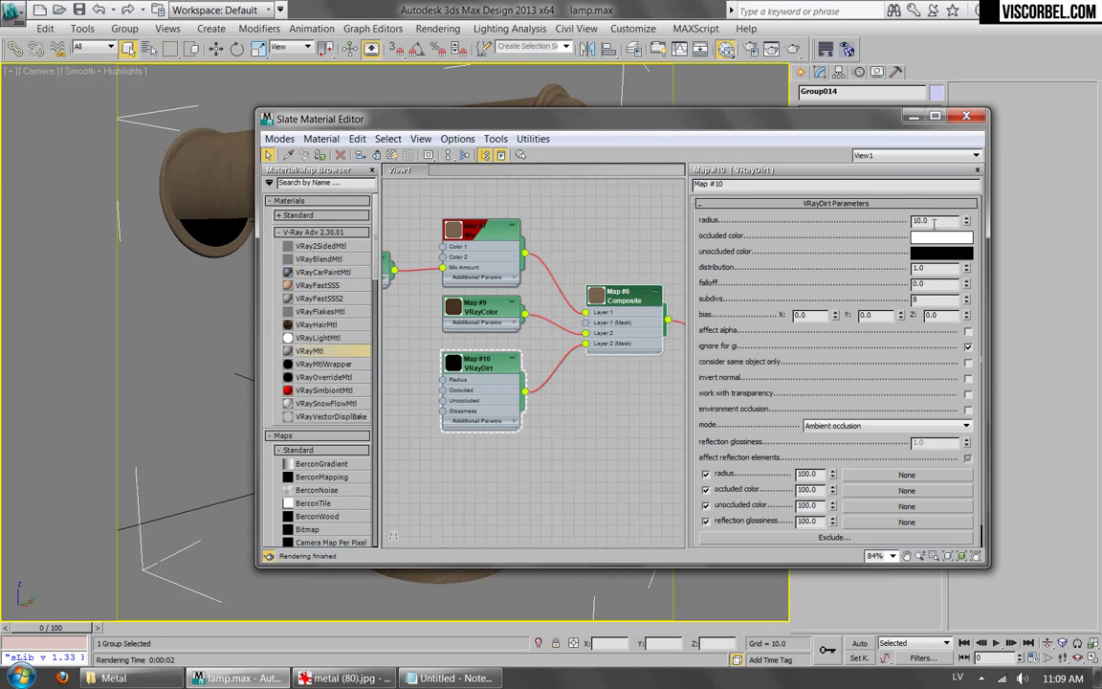
Preview the VRayDirt map on the lamp with the texmapPreview script.
{"action": "left_click", "coordinate": [847, 49]}
{"action": "left_click", "coordinate": [353, 588]}
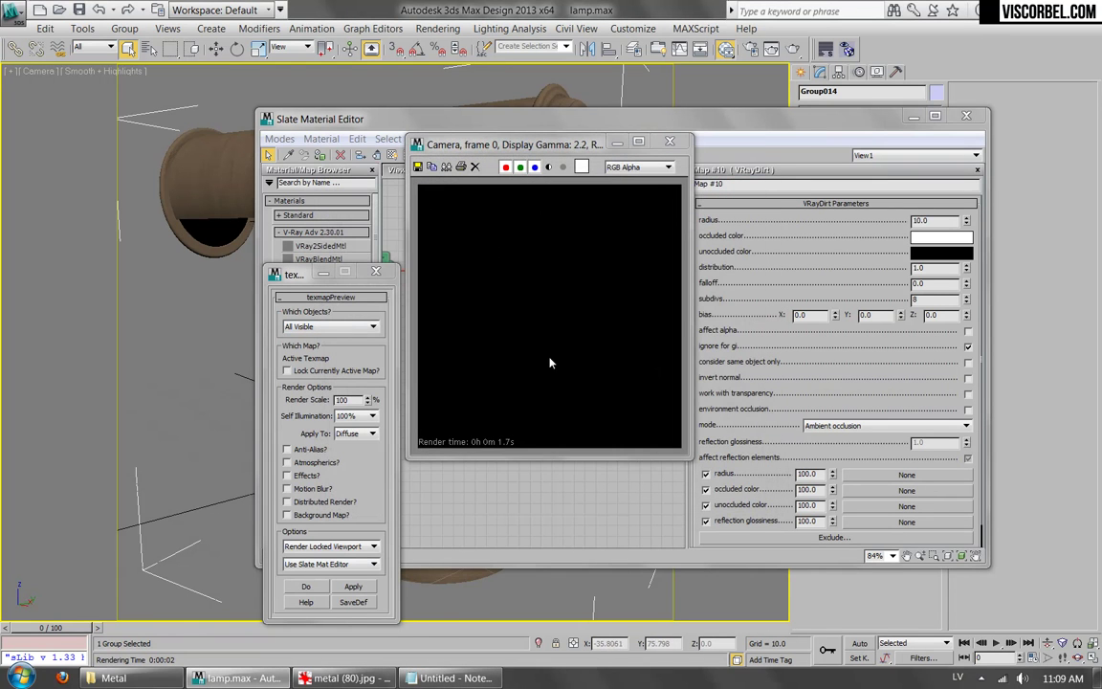
{"action": "left_click", "coordinate": [669, 143]}
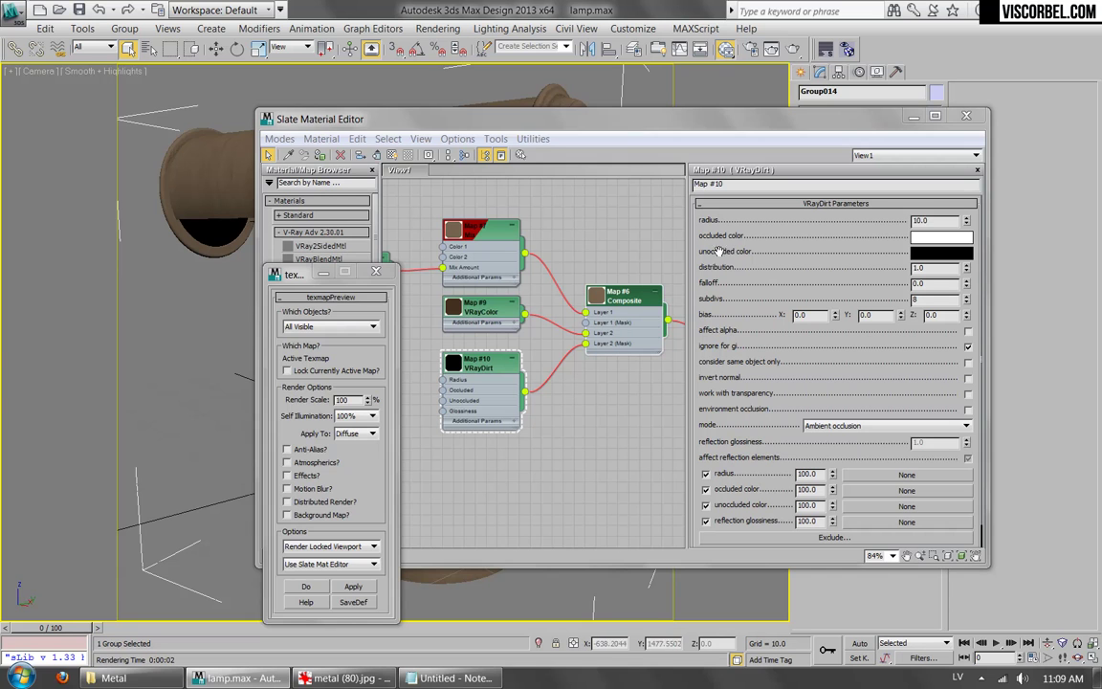
Set the VRayDirt radius to 15 and preview the map on the lamp again.
{"action": "left_click", "coordinate": [933, 222]}
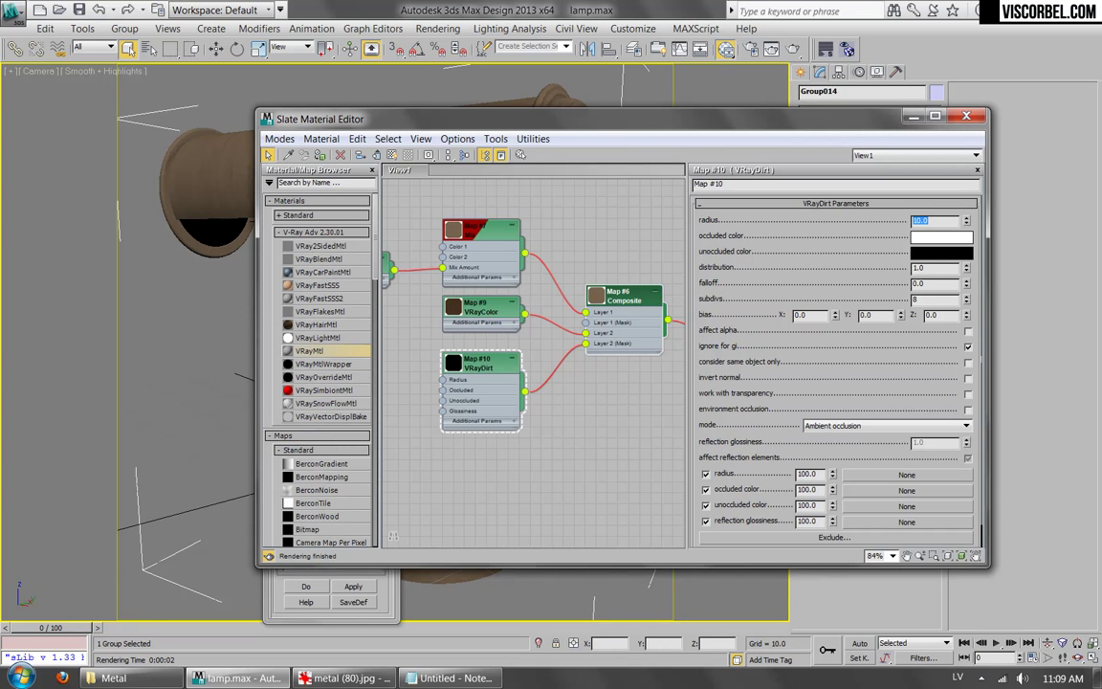
{"action": "key", "text": "Return"}
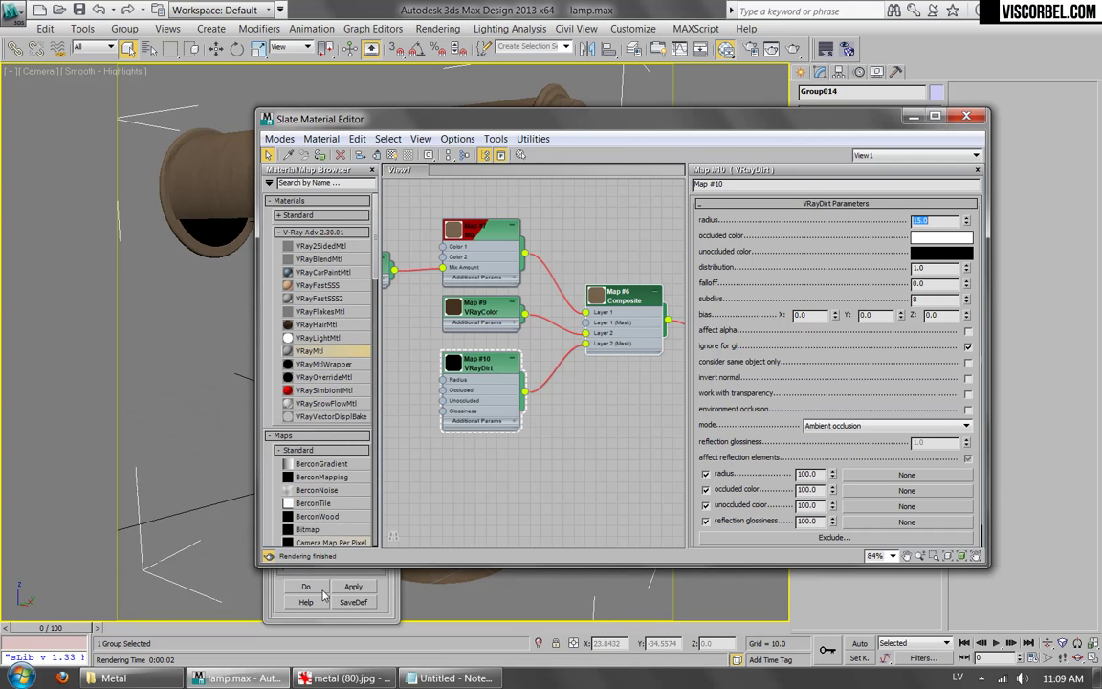
{"action": "left_click", "coordinate": [331, 598]}
{"action": "left_click", "coordinate": [353, 588]}
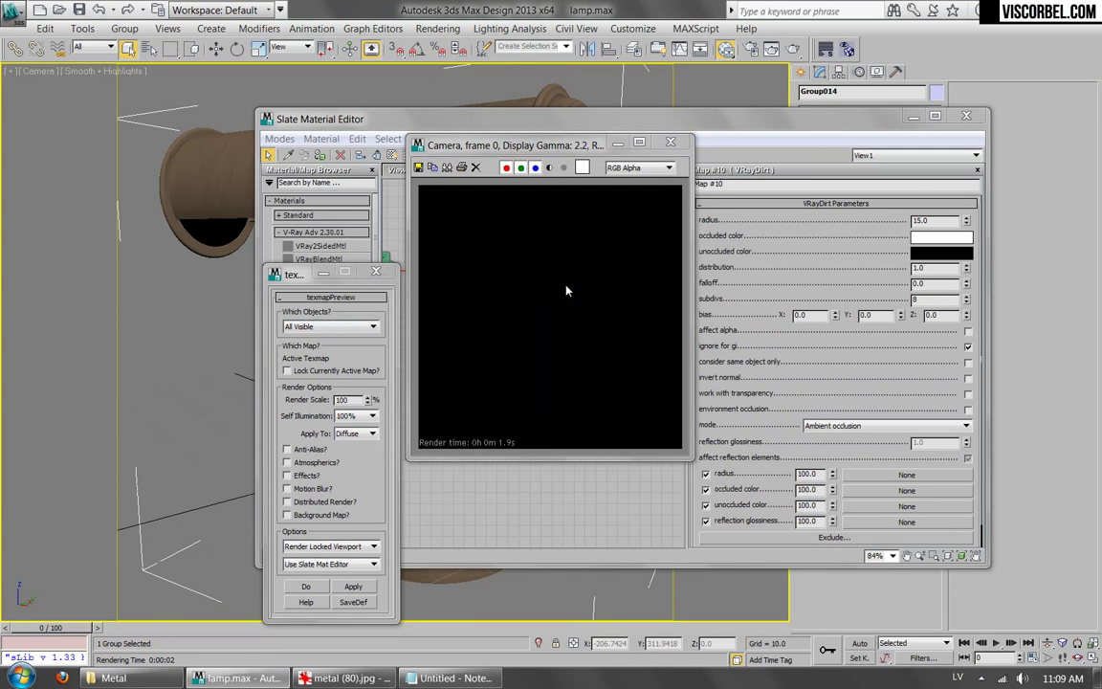
Load the dirt (4).png bitmap as the VRayDirt radius map and preview the textured dirt on the lamp.
{"action": "left_click", "coordinate": [888, 483]}
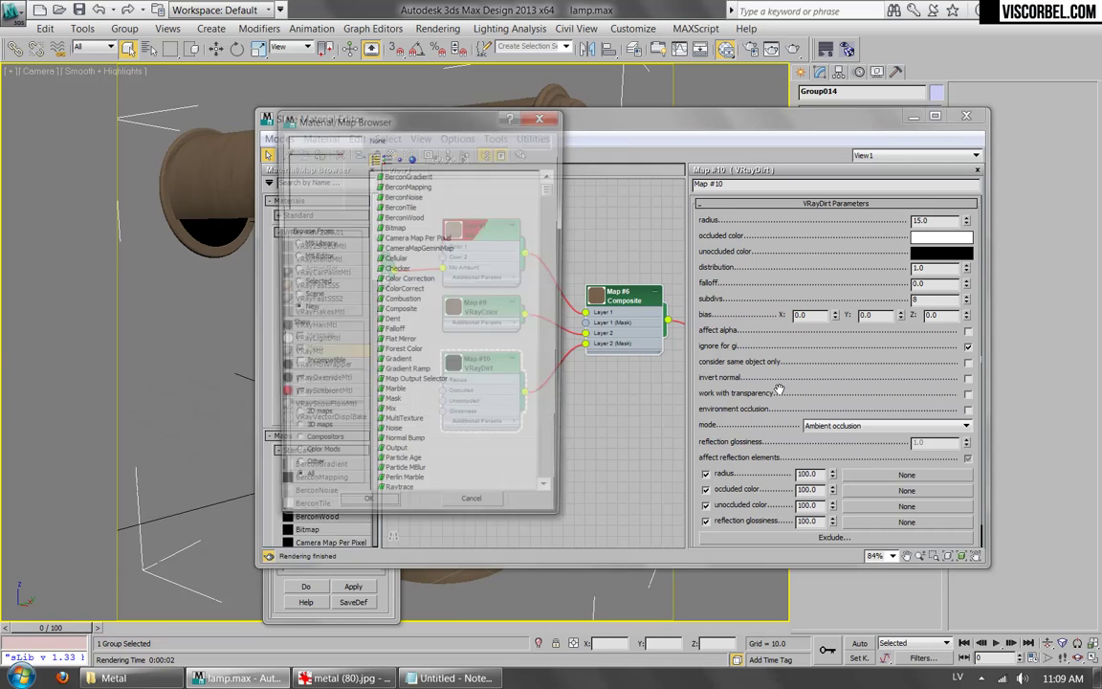
{"action": "double_click", "coordinate": [388, 228]}
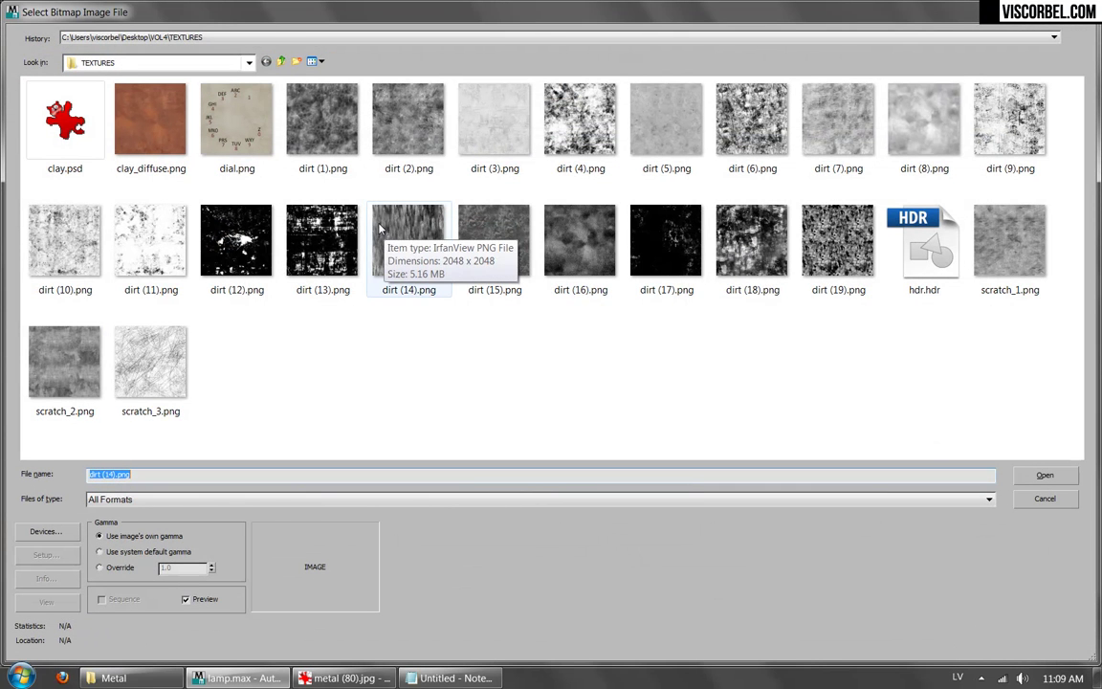
{"action": "left_click", "coordinate": [581, 119]}
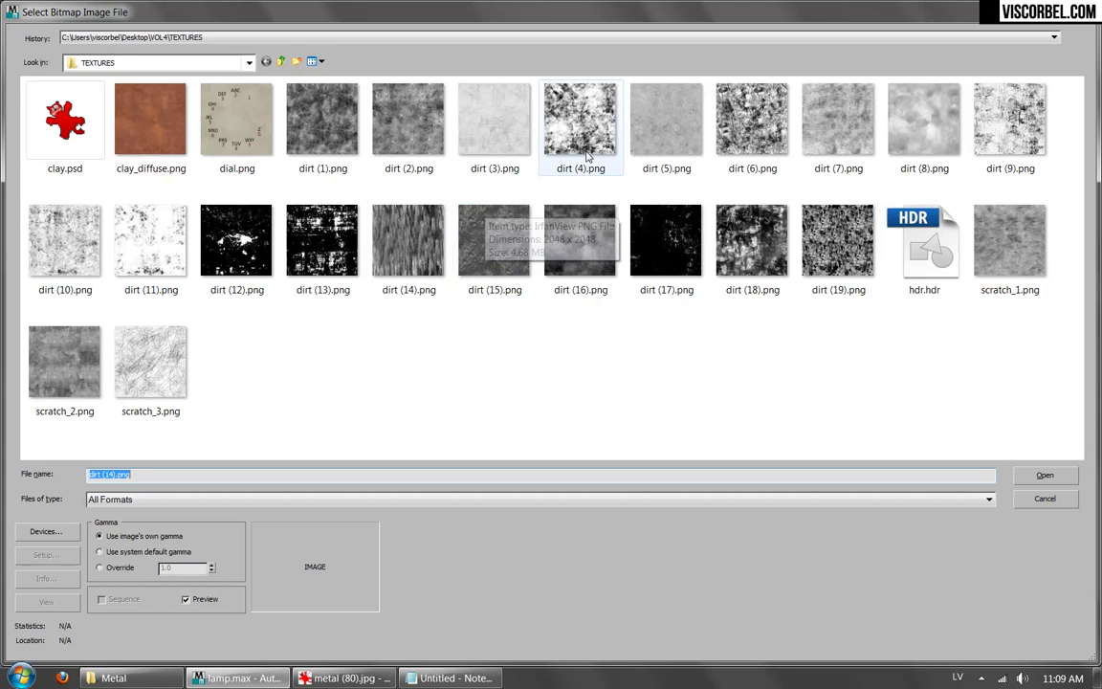
{"action": "double_click", "coordinate": [584, 129]}
{"action": "middle_click_drag", "start_coordinate": [530, 290], "coordinate": [597, 288]}
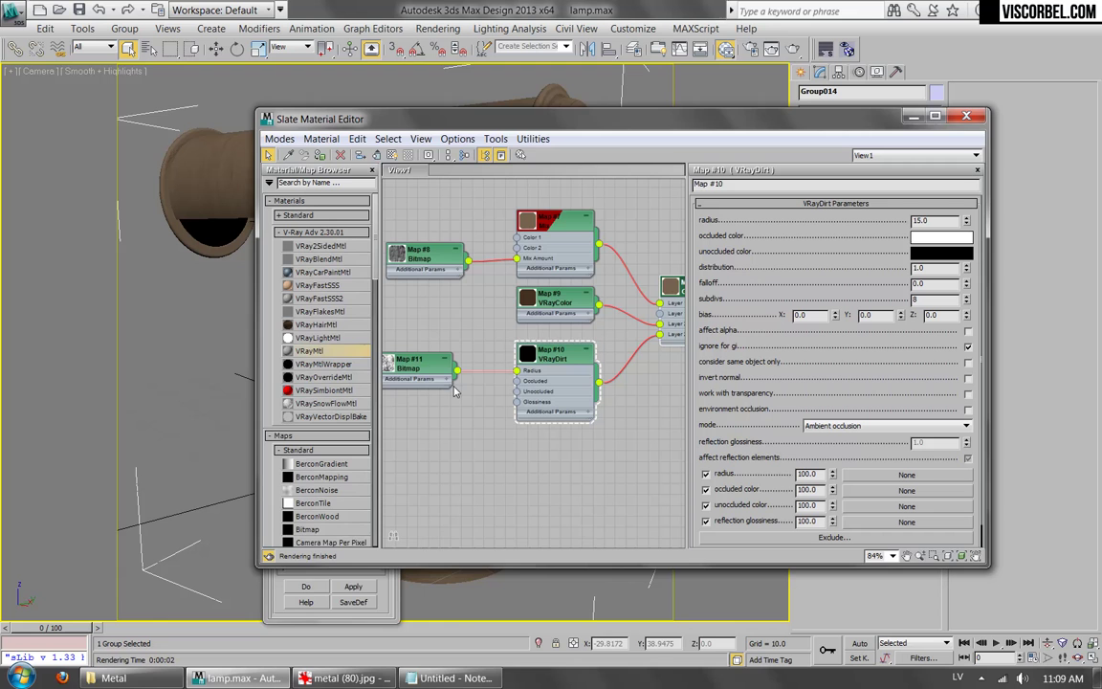
{"action": "left_click", "coordinate": [352, 588]}
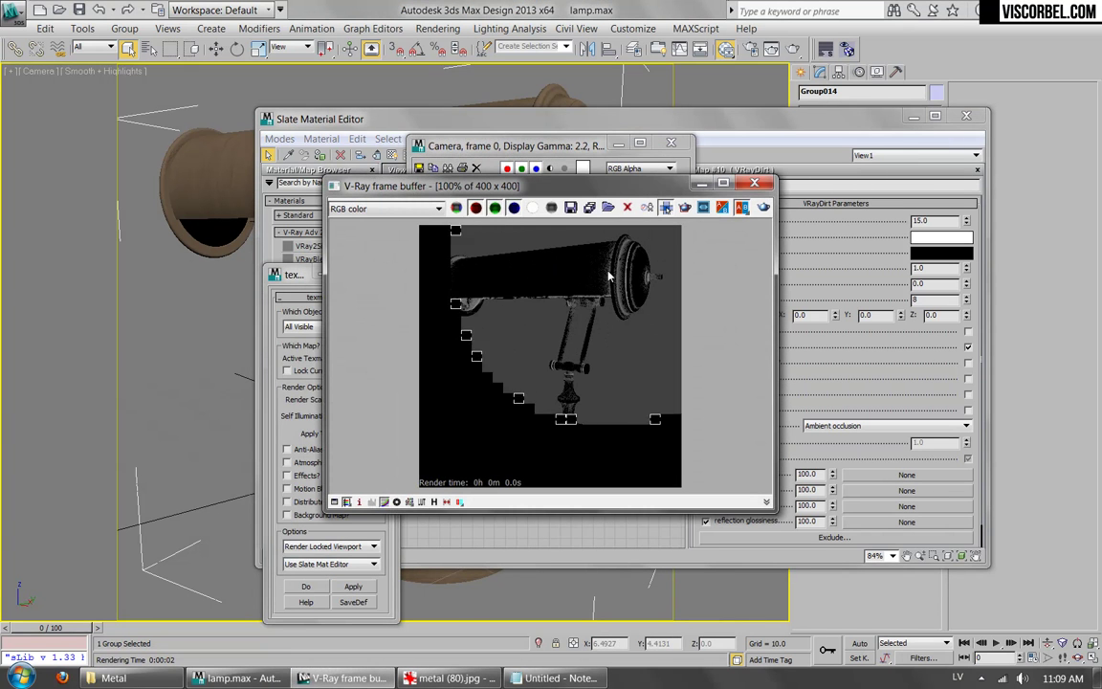
{"action": "left_click", "coordinate": [521, 536]}
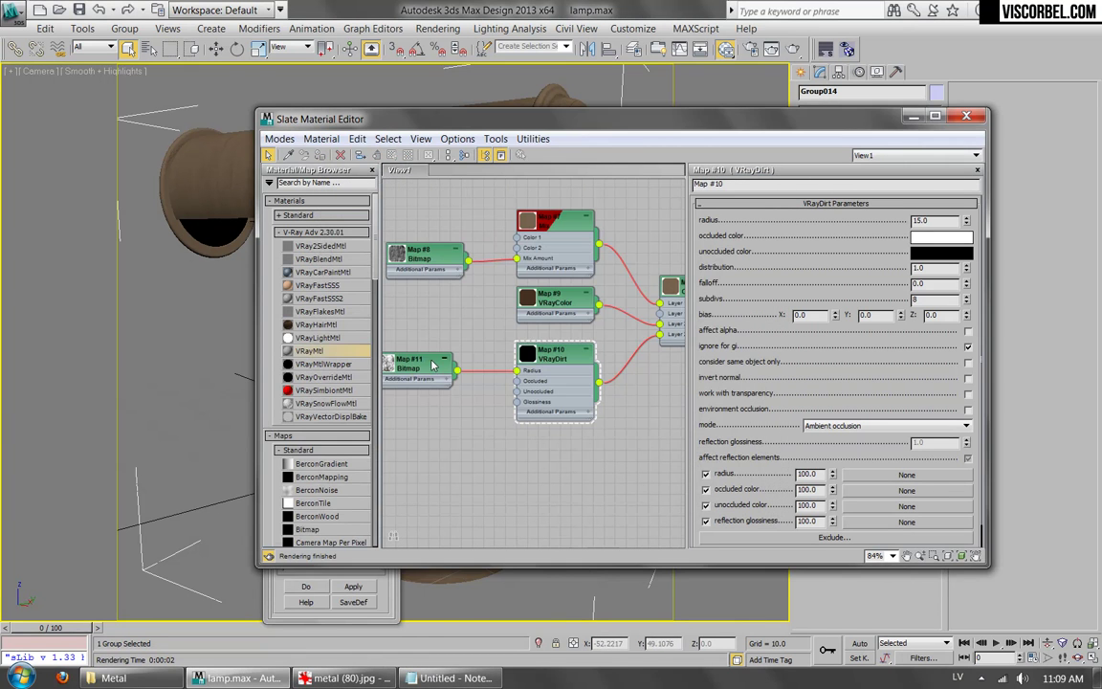
Inspect the output settings of the dirt (4).png bitmap and return to the VRayDirt map's parameters.
{"action": "double_click", "coordinate": [413, 366]}
{"action": "scroll", "coordinate": [791, 419], "scroll_direction": "down", "scroll_amount": 3}
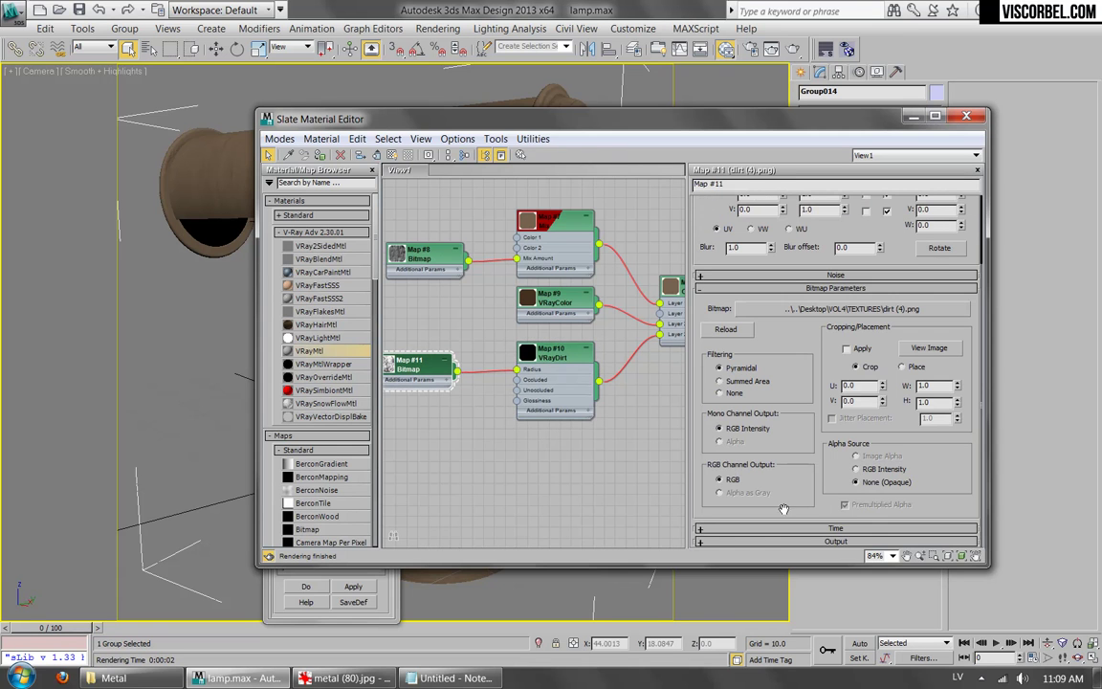
{"action": "left_click", "coordinate": [783, 542]}
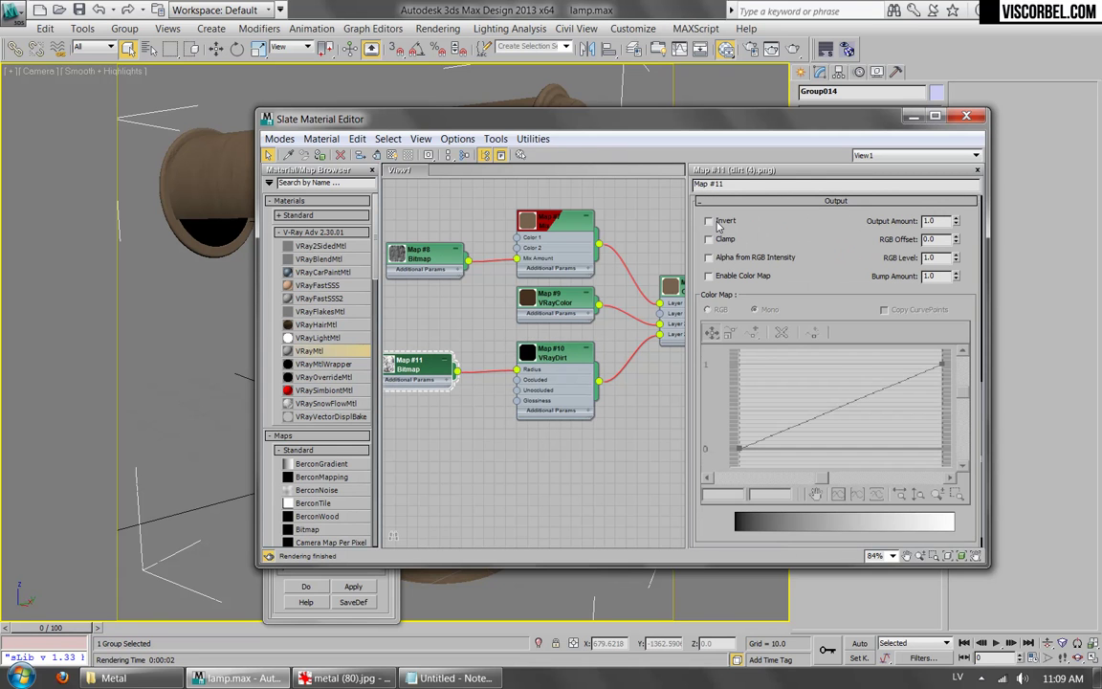
{"action": "double_click", "coordinate": [550, 354]}
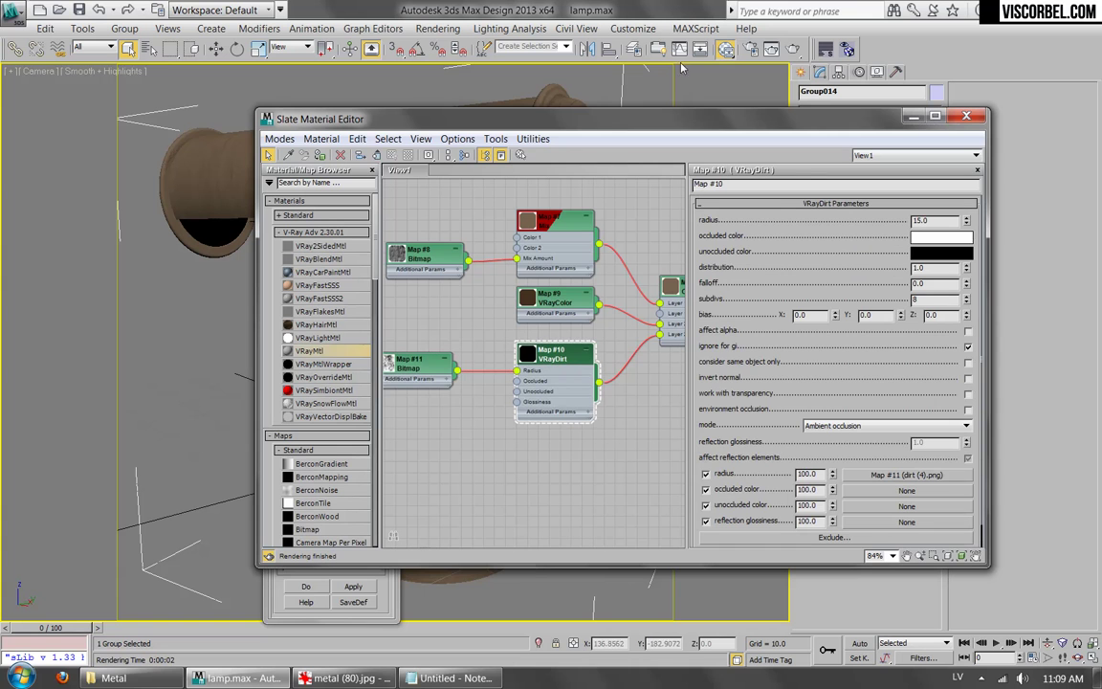
Preview the VRayDirt map on the lamp and show its dirt (4).png radius bitmap in the viewport on Material #26.
{"action": "left_click", "coordinate": [356, 587]}
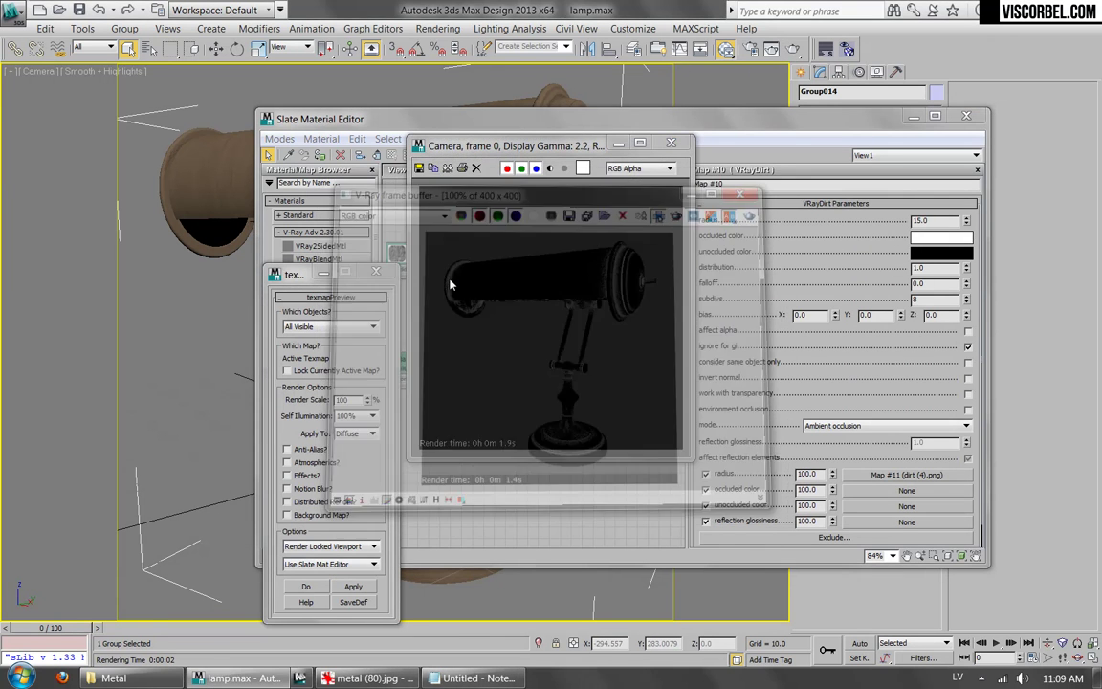
{"action": "right_click", "coordinate": [412, 375]}
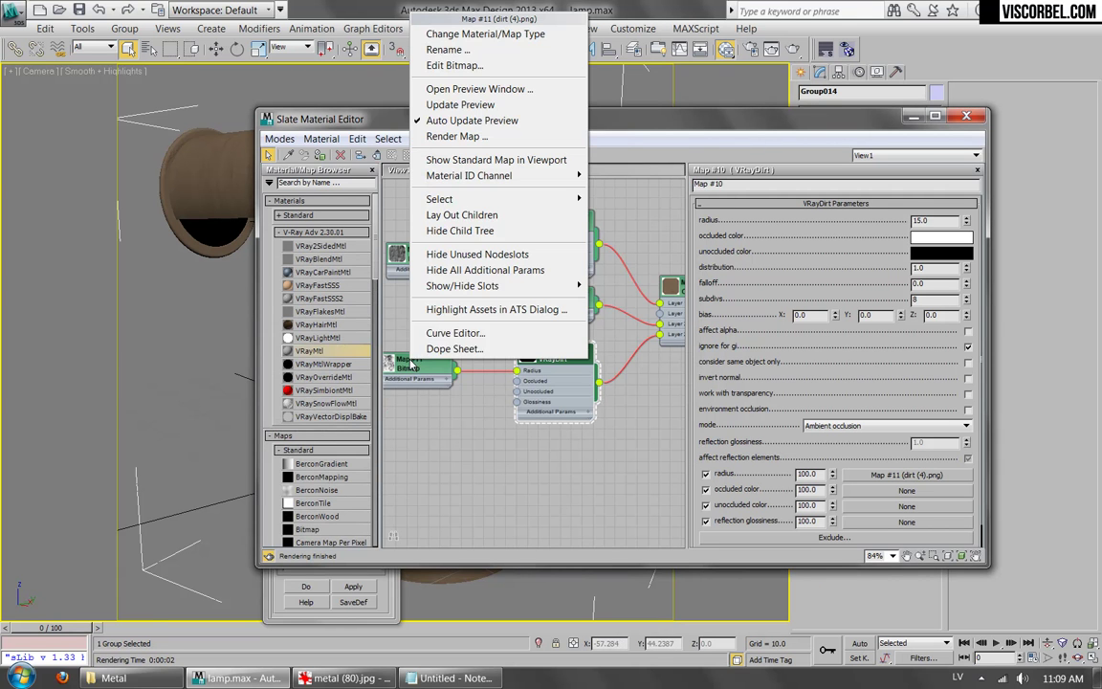
{"action": "left_click", "coordinate": [426, 160]}
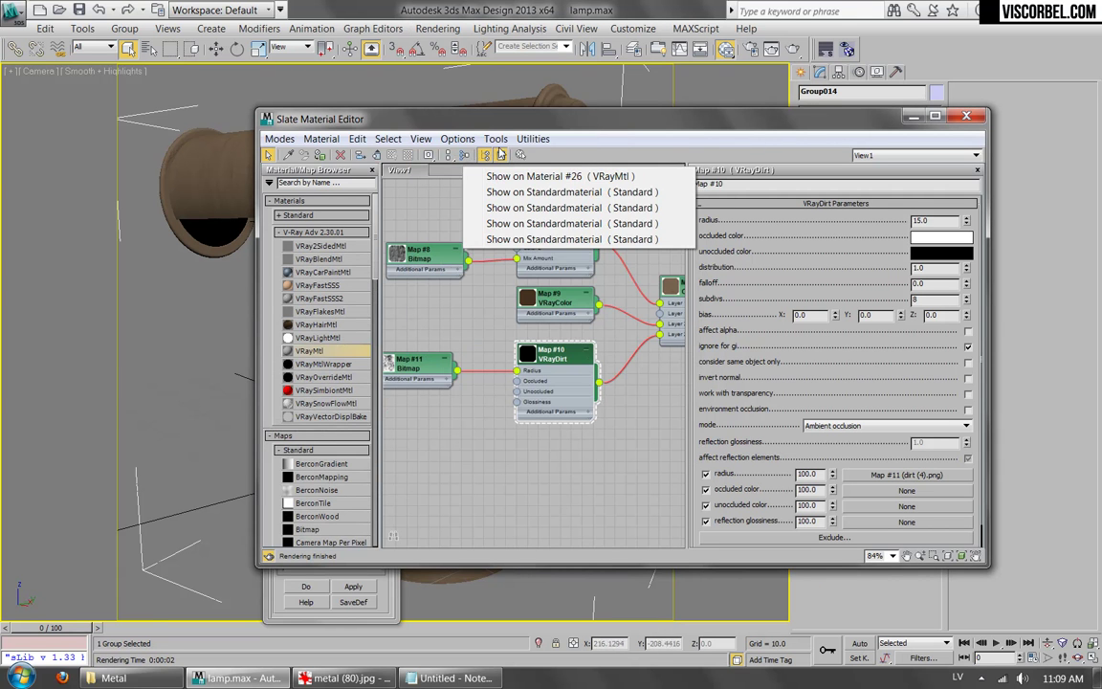
{"action": "left_click", "coordinate": [553, 178]}
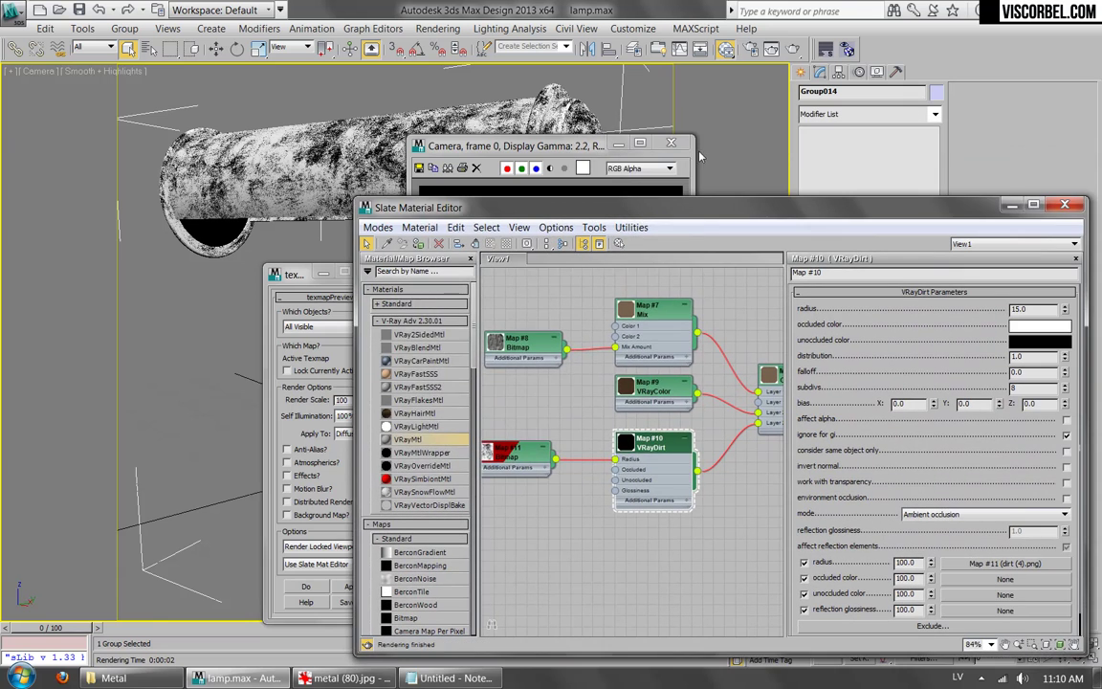
{"action": "left_click", "coordinate": [675, 144]}
Set the U and V tiling of the dirt (4).png radius bitmap to 0.5.
{"action": "double_click", "coordinate": [518, 458]}
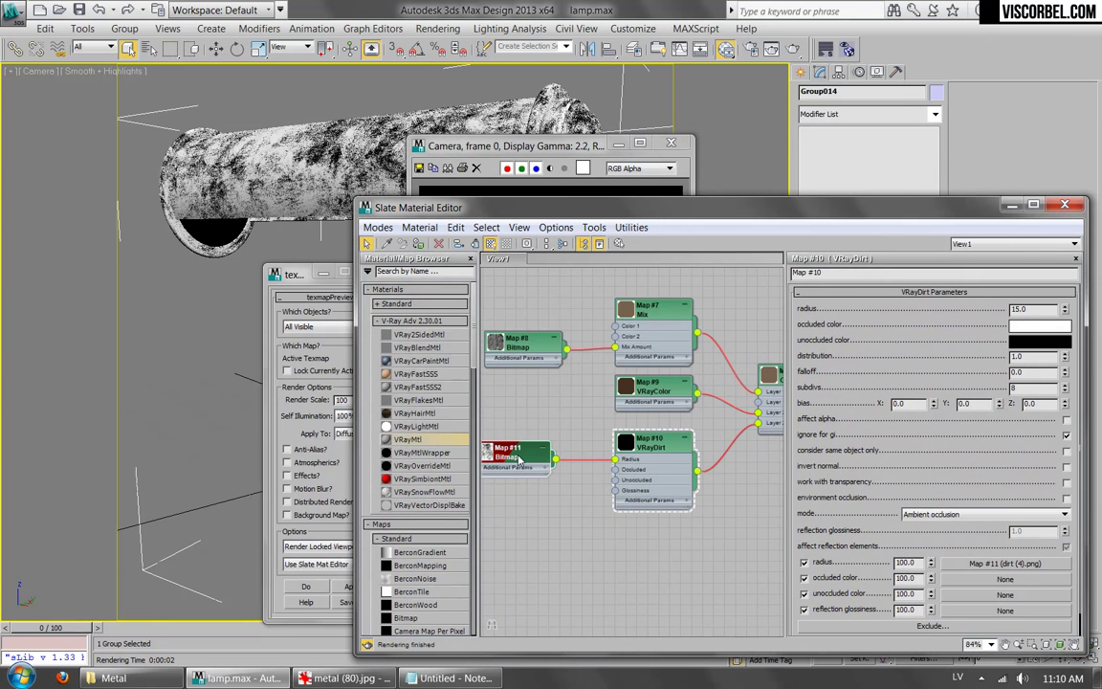
{"action": "type", "text": ".5"}
{"action": "key", "text": "Tab"}
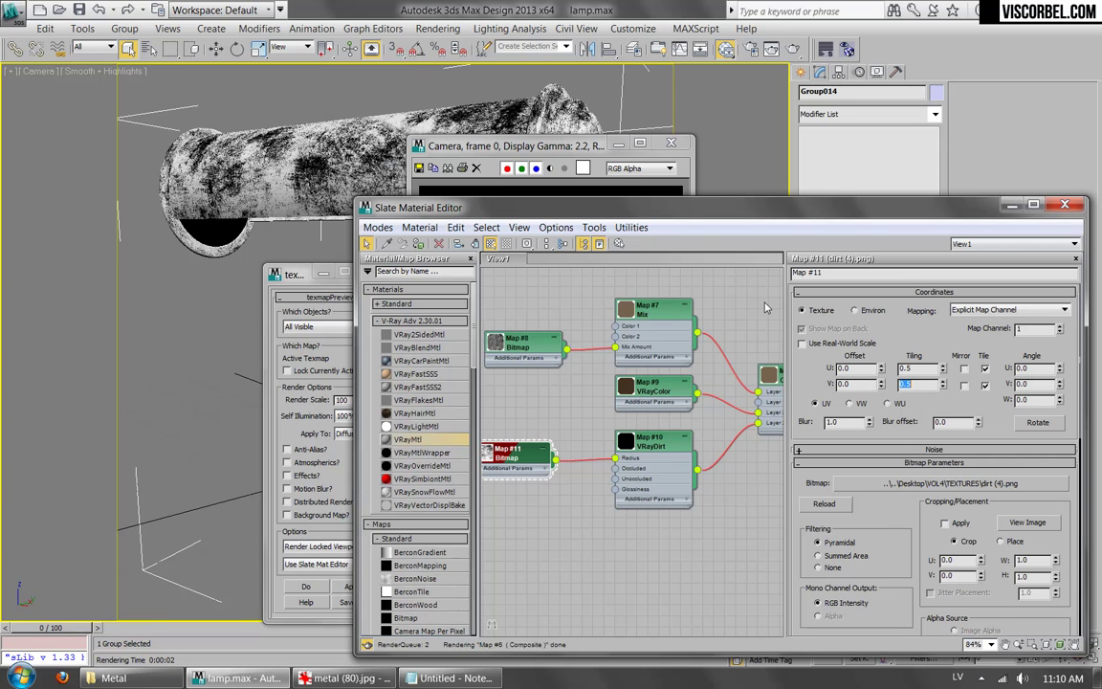
{"action": "left_click_drag", "start_coordinate": [681, 212], "coordinate": [536, 145]}
Copy the VRayDirt mask of Composite layer 2 and paste it into that VRayDirt's own unoccluded color map slot.
{"action": "middle_click_drag", "start_coordinate": [573, 339], "coordinate": [466, 392]}
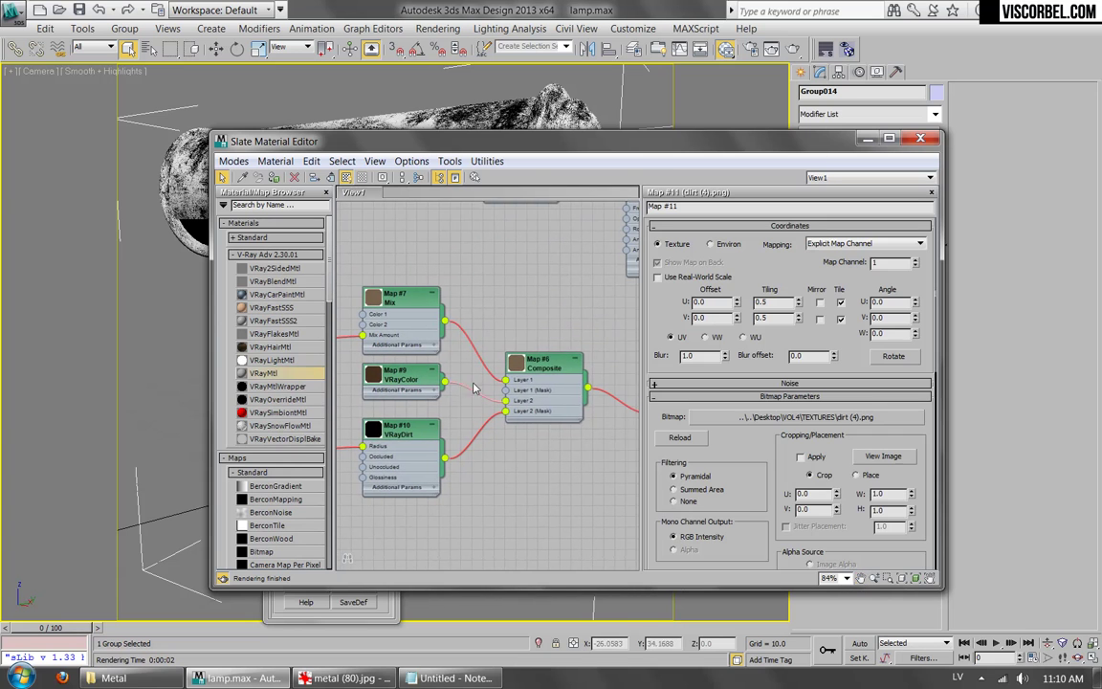
{"action": "double_click", "coordinate": [542, 368]}
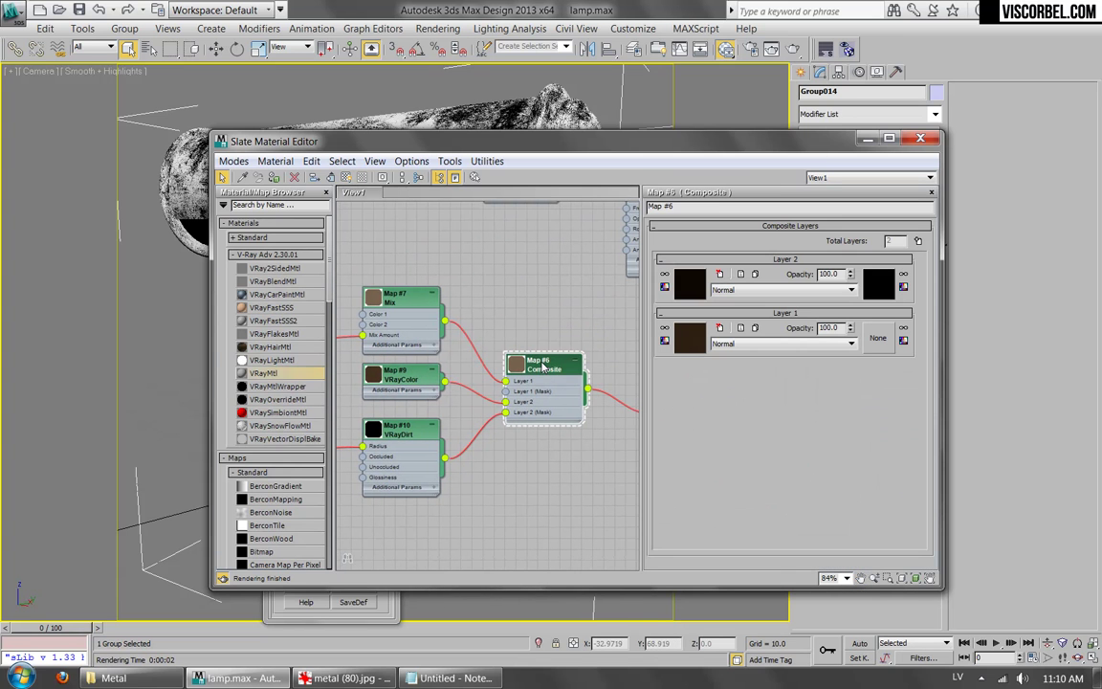
{"action": "left_click", "coordinate": [875, 292]}
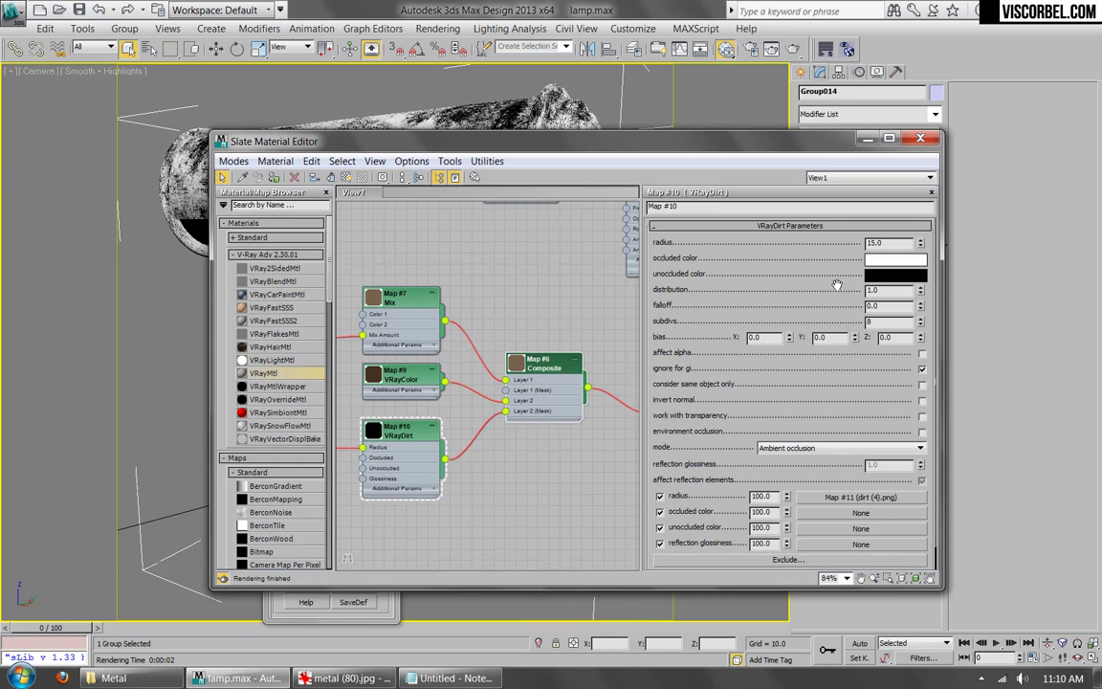
{"action": "double_click", "coordinate": [555, 365]}
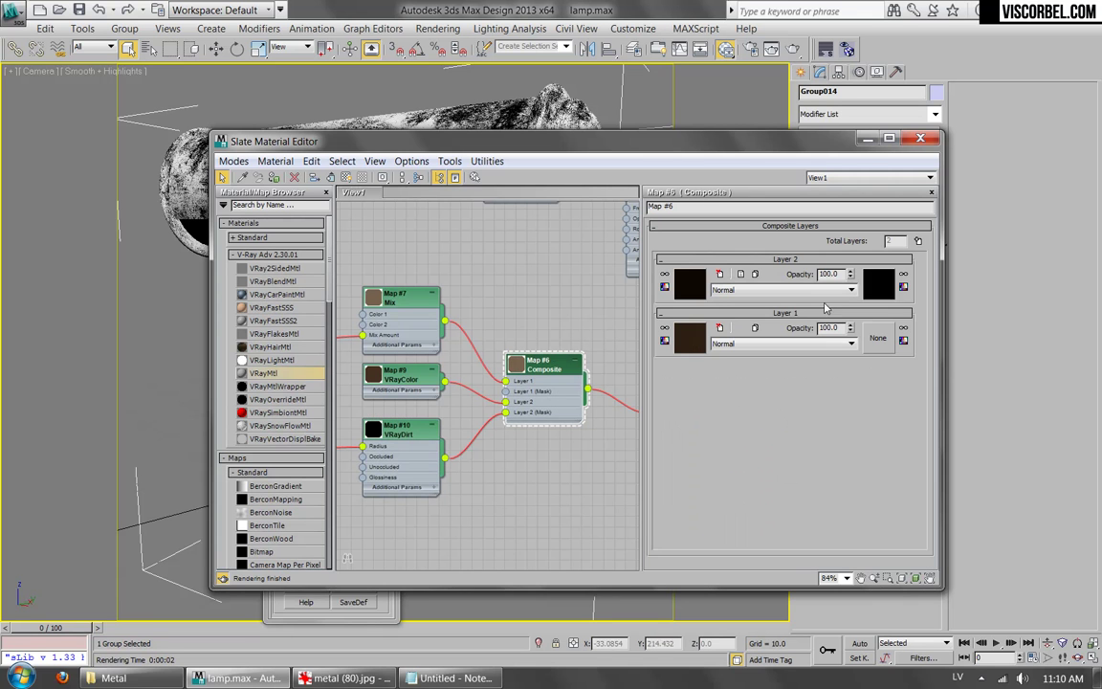
{"action": "right_click", "coordinate": [868, 285]}
{"action": "key", "text": "Escape"}
{"action": "right_click", "coordinate": [875, 284]}
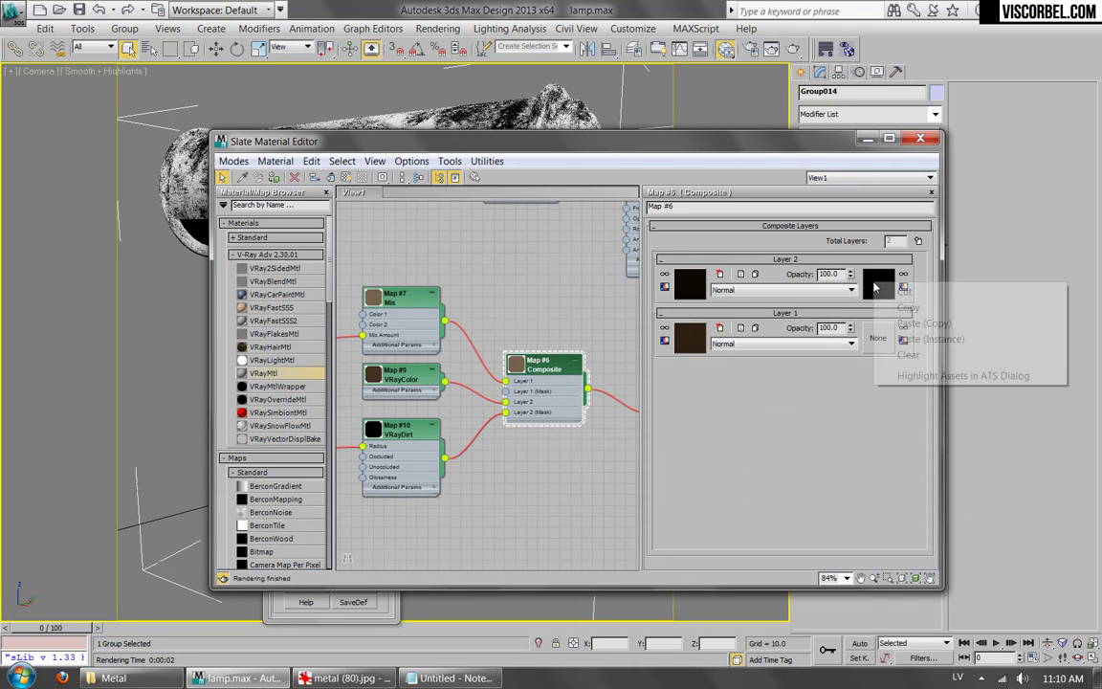
{"action": "left_click", "coordinate": [890, 305]}
{"action": "left_click", "coordinate": [883, 290]}
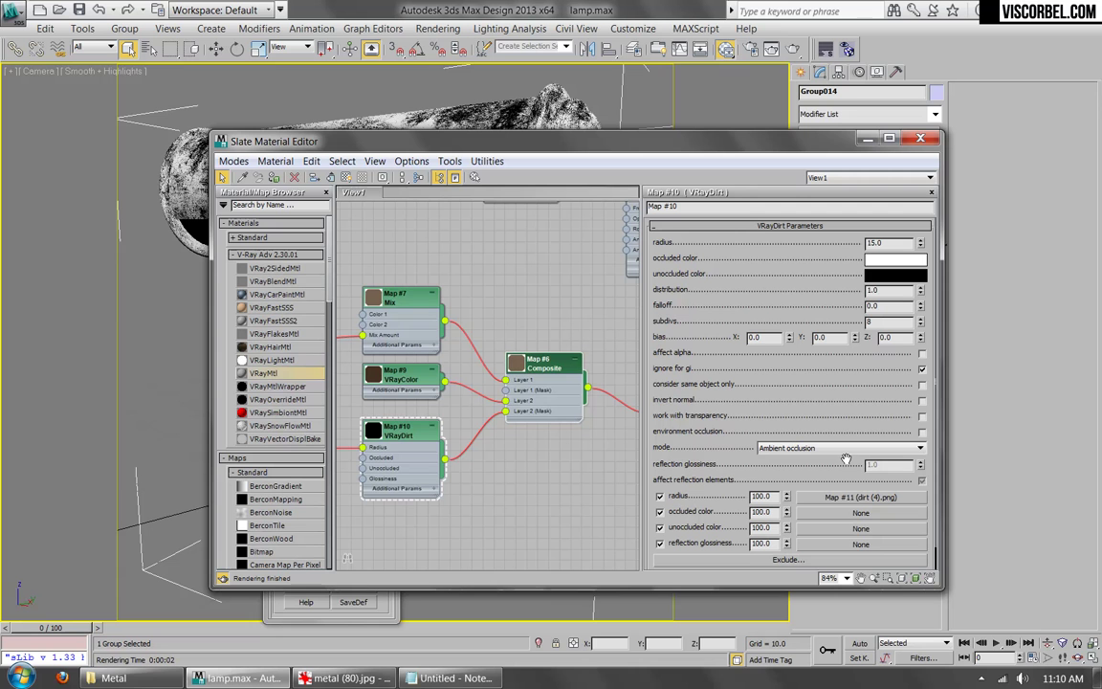
{"action": "right_click", "coordinate": [827, 528]}
{"action": "left_click", "coordinate": [854, 538]}
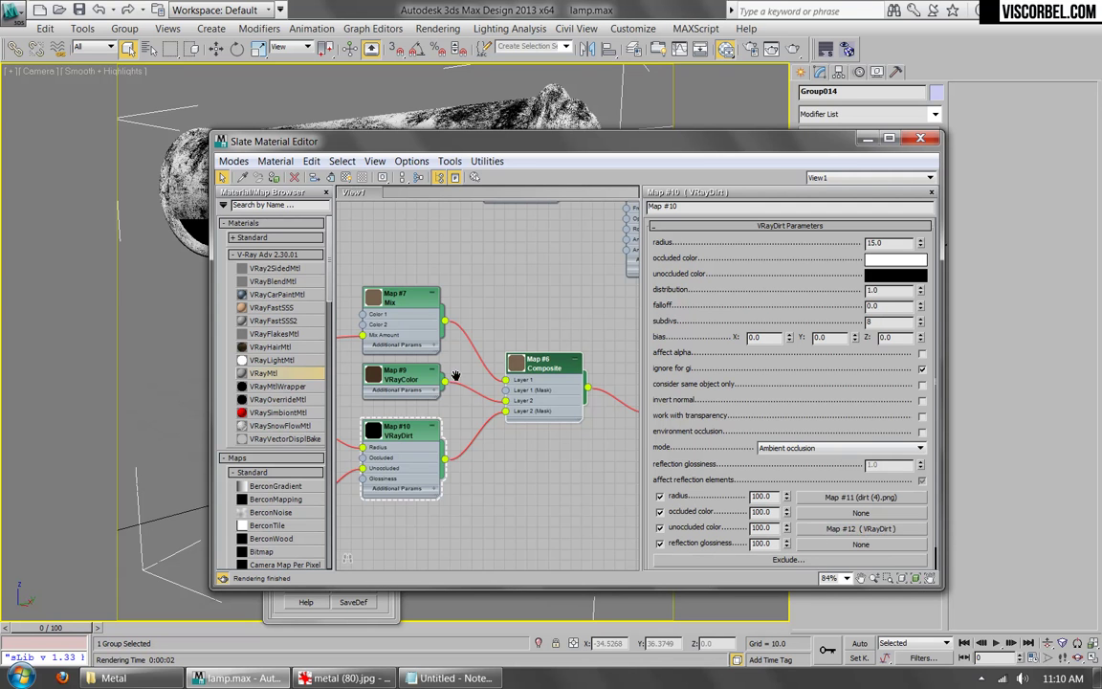
Render the lamp to check the nested VRayDirt mask in Material #26.
{"action": "scroll", "coordinate": [488, 387], "scroll_direction": "down", "scroll_amount": 5}
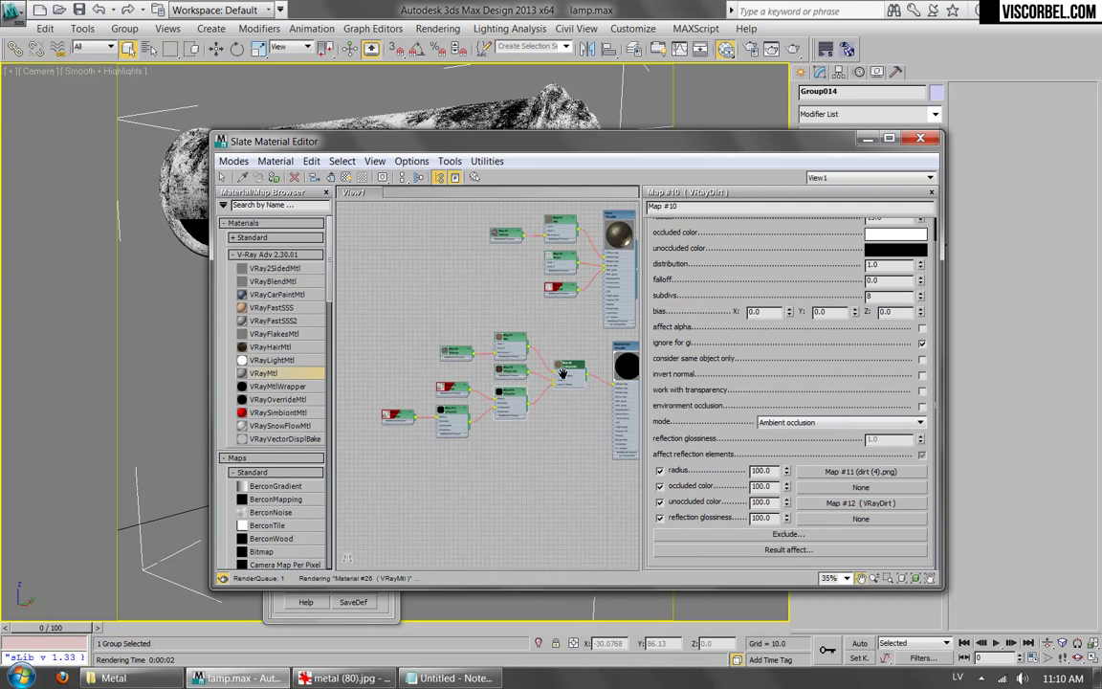
{"action": "scroll", "coordinate": [604, 386], "scroll_direction": "up", "scroll_amount": 2}
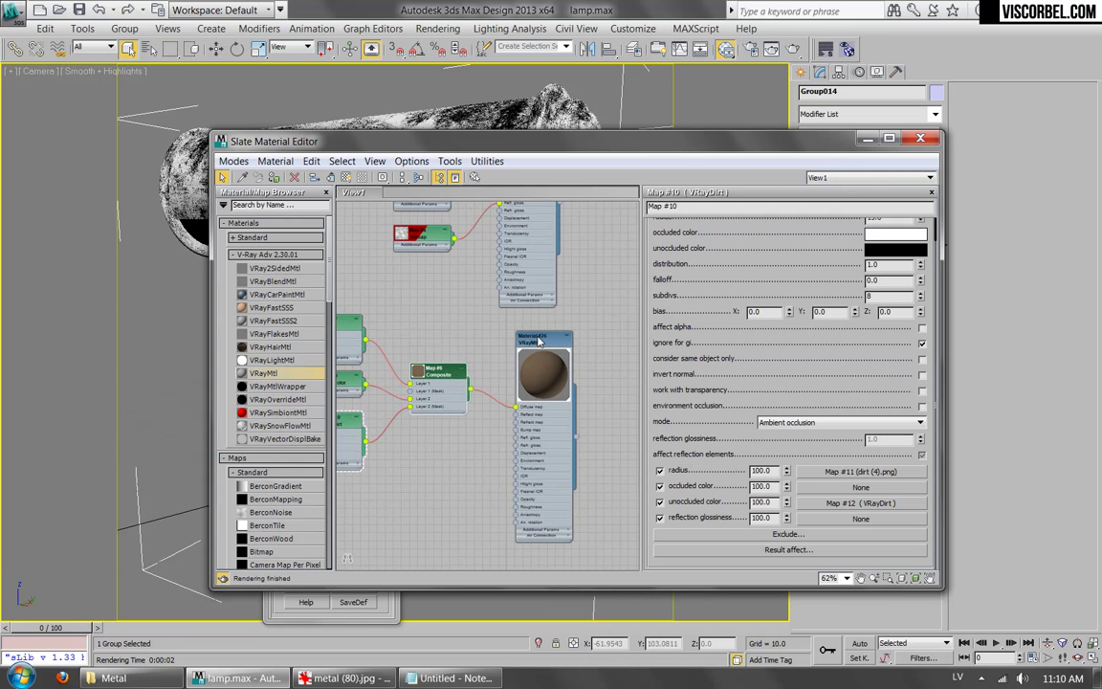
{"action": "double_click", "coordinate": [539, 340]}
{"action": "left_click", "coordinate": [793, 50]}
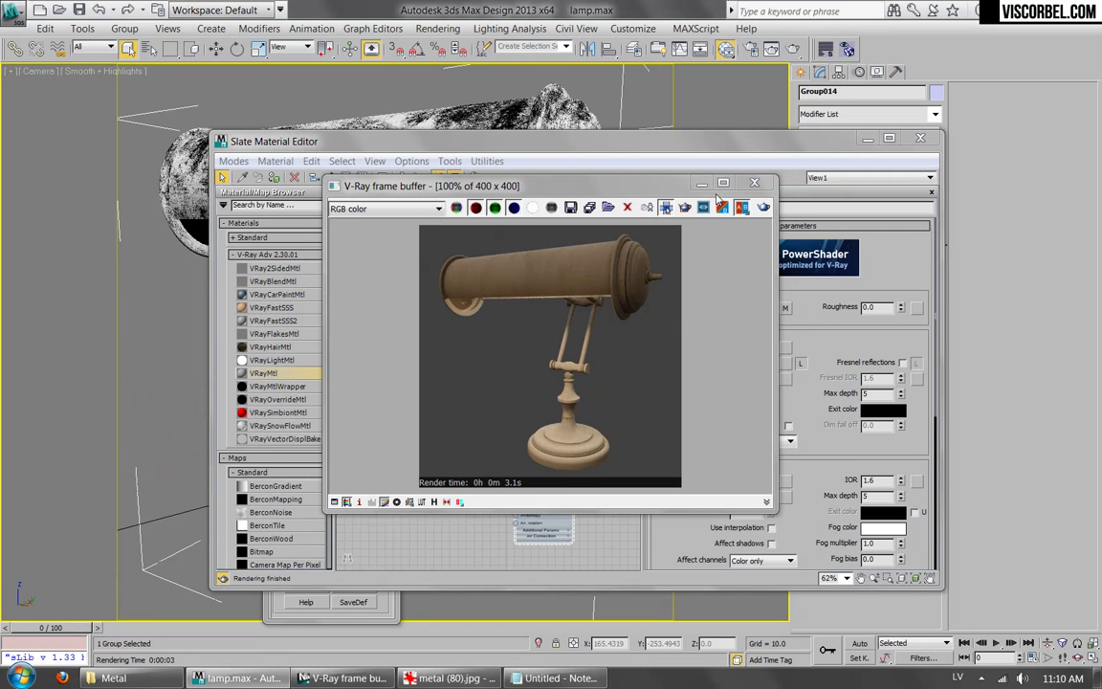
{"action": "left_click", "coordinate": [754, 181]}
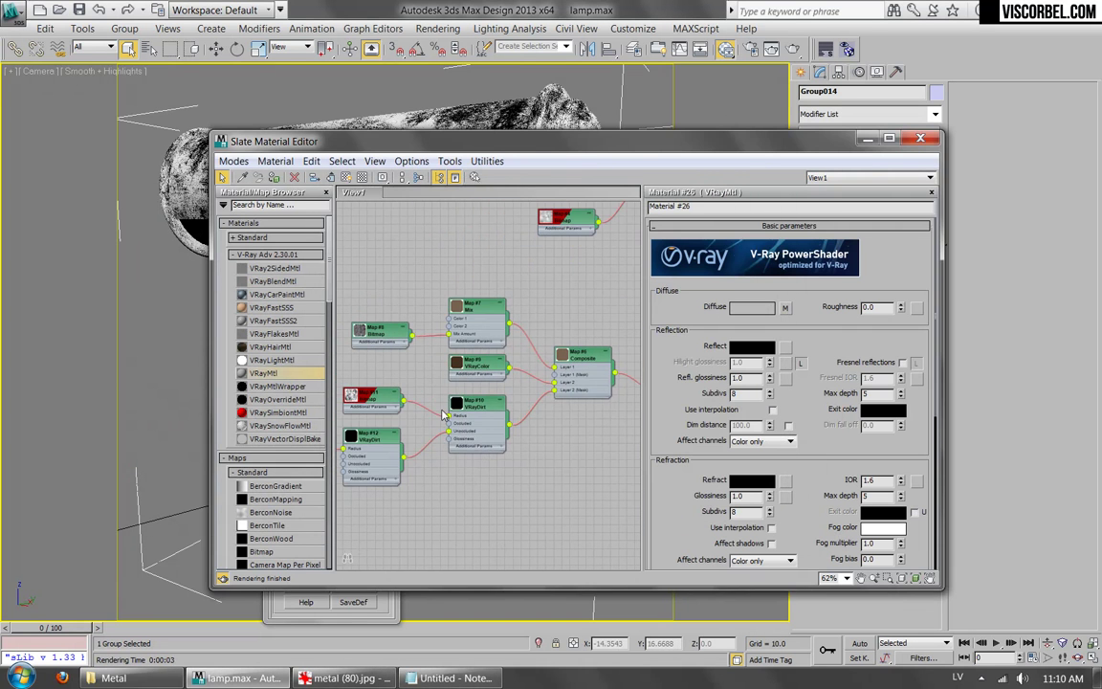
Set the nested VRayDirt's radius to 20 and paste another VRayDirt copy into its unoccluded color map slot.
{"action": "double_click", "coordinate": [474, 404]}
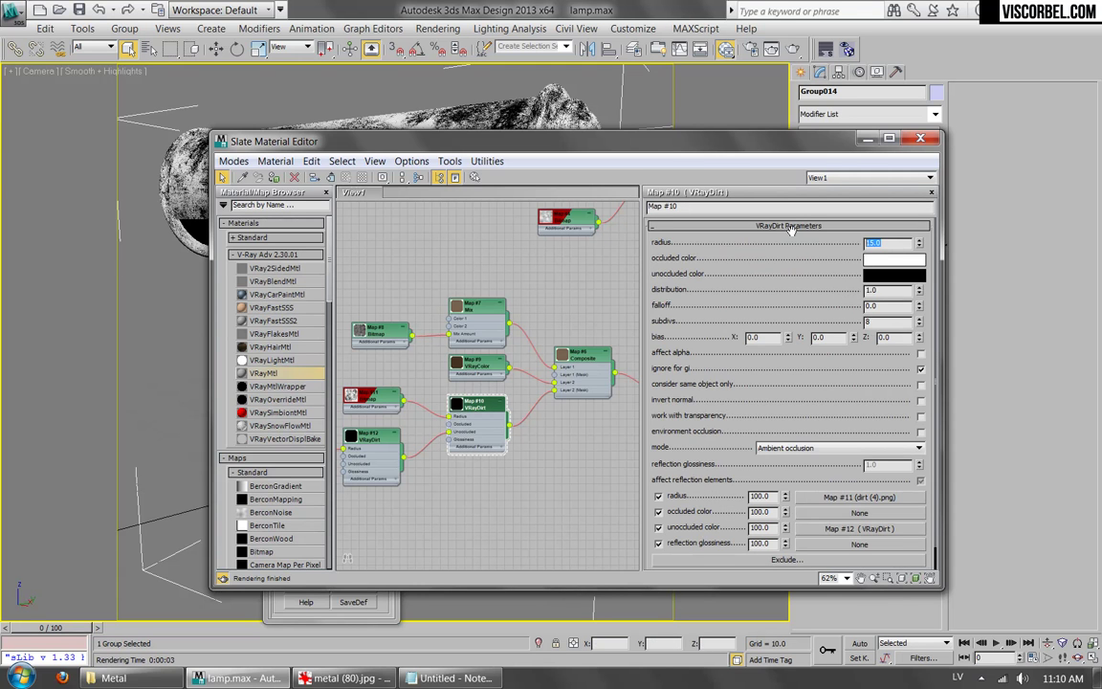
{"action": "double_click", "coordinate": [371, 439]}
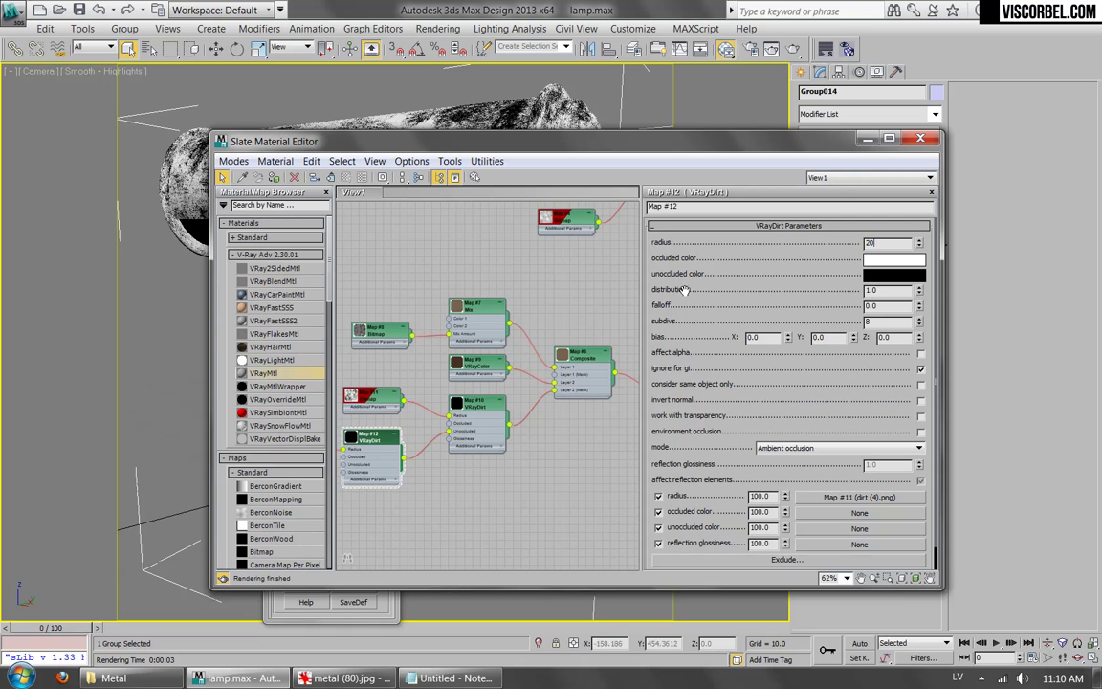
{"action": "key", "text": "Return"}
{"action": "middle_click_drag", "start_coordinate": [425, 395], "coordinate": [588, 383]}
{"action": "right_click", "coordinate": [852, 529]}
{"action": "left_click", "coordinate": [895, 475]}
Render the lamp again to check the stronger crevice dirt from the stacked VRayDirt maps.
{"action": "scroll", "coordinate": [532, 380], "scroll_direction": "down", "scroll_amount": 3}
{"action": "scroll", "coordinate": [604, 361], "scroll_direction": "up", "scroll_amount": 2}
{"action": "left_click", "coordinate": [771, 50]}
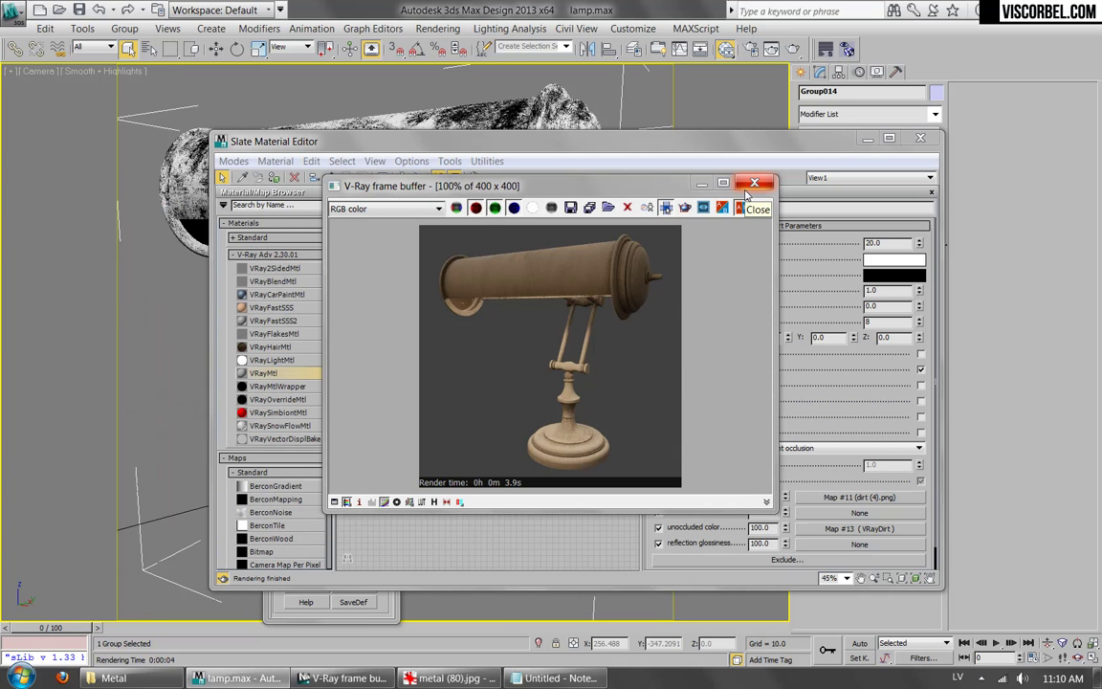
{"action": "left_click", "coordinate": [752, 190]}
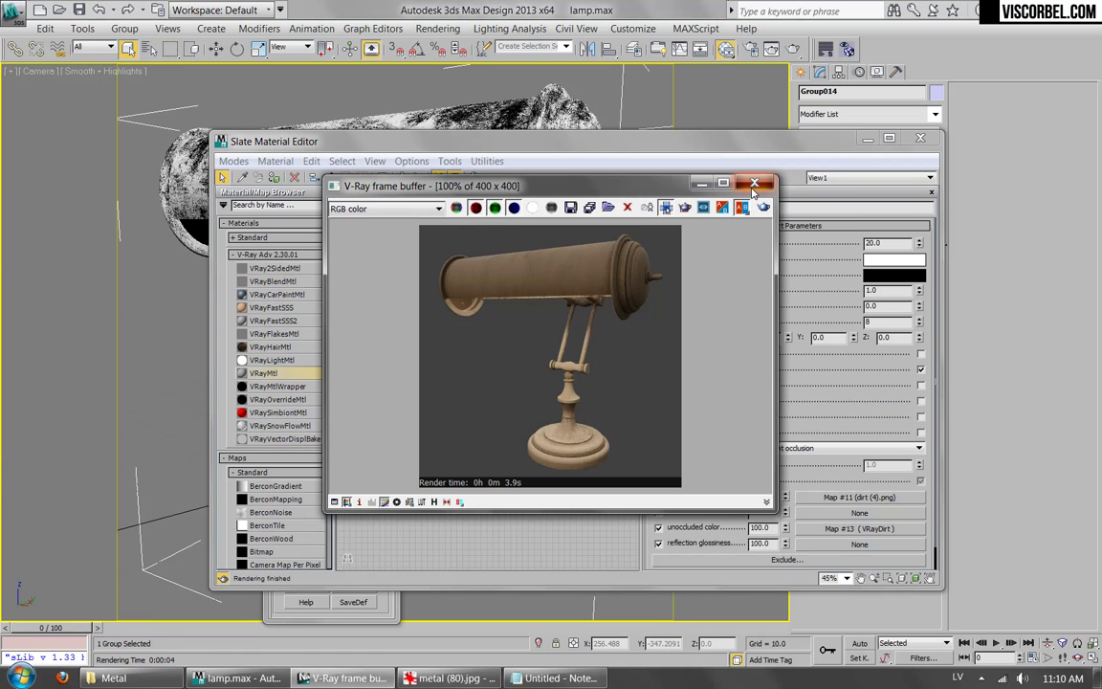
{"action": "left_click", "coordinate": [754, 188]}
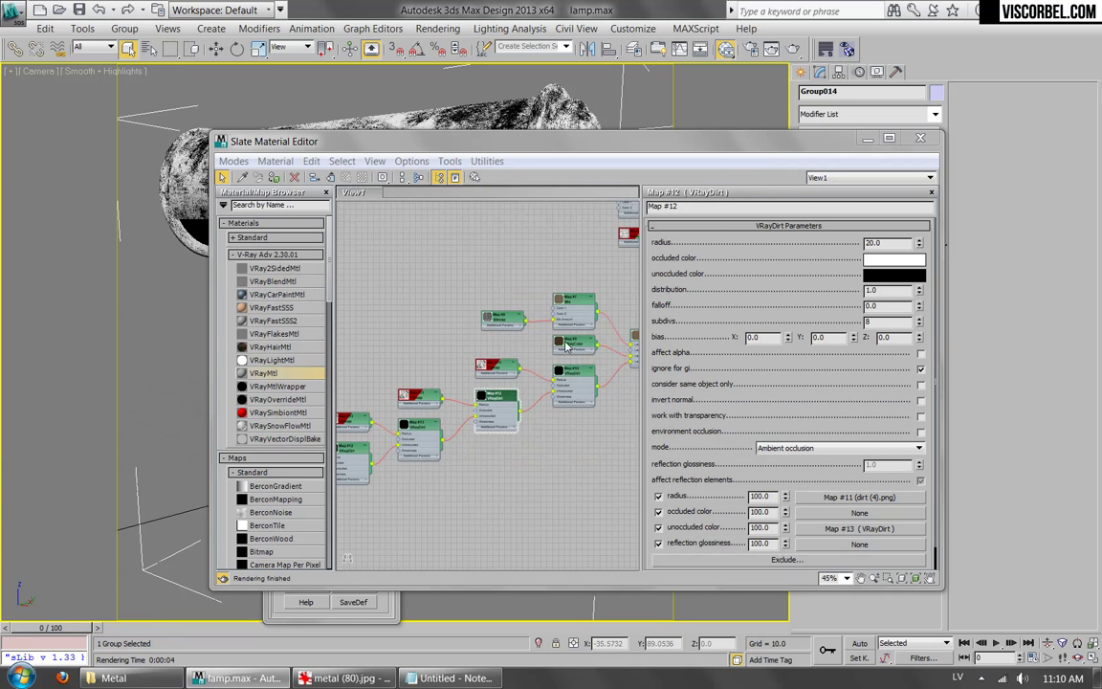
Load the dirt (16).png bitmap as Material #26's reflection map and show it in the viewport.
{"action": "scroll", "coordinate": [523, 340], "scroll_direction": "up", "scroll_amount": 5}
{"action": "double_click", "coordinate": [523, 340]}
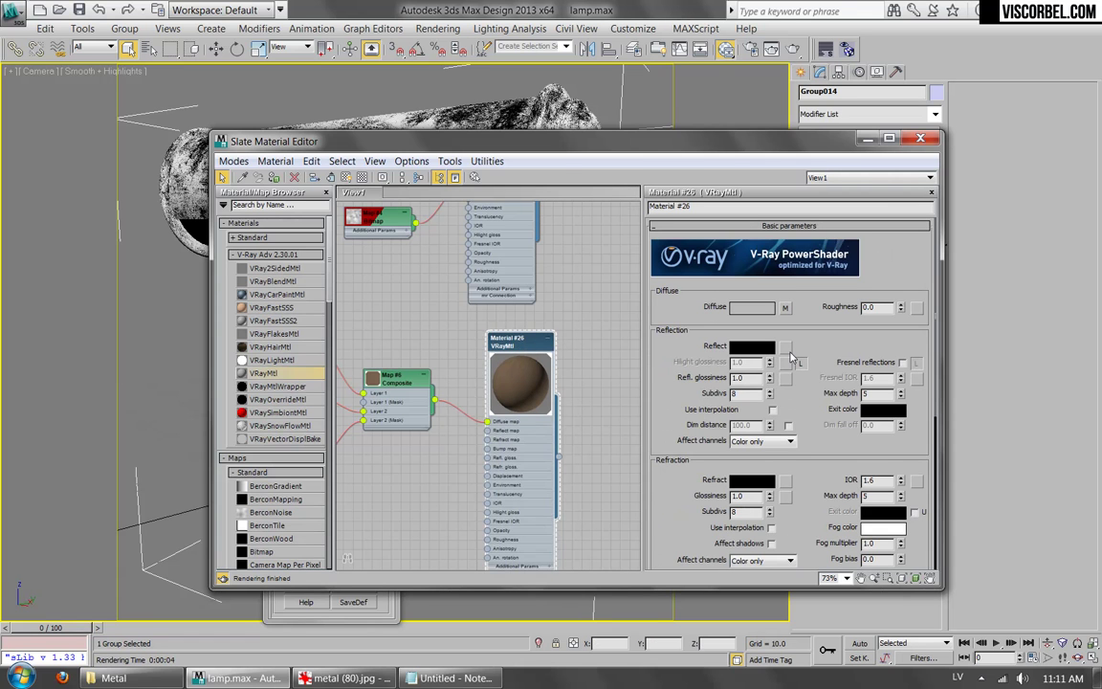
{"action": "left_click", "coordinate": [786, 348]}
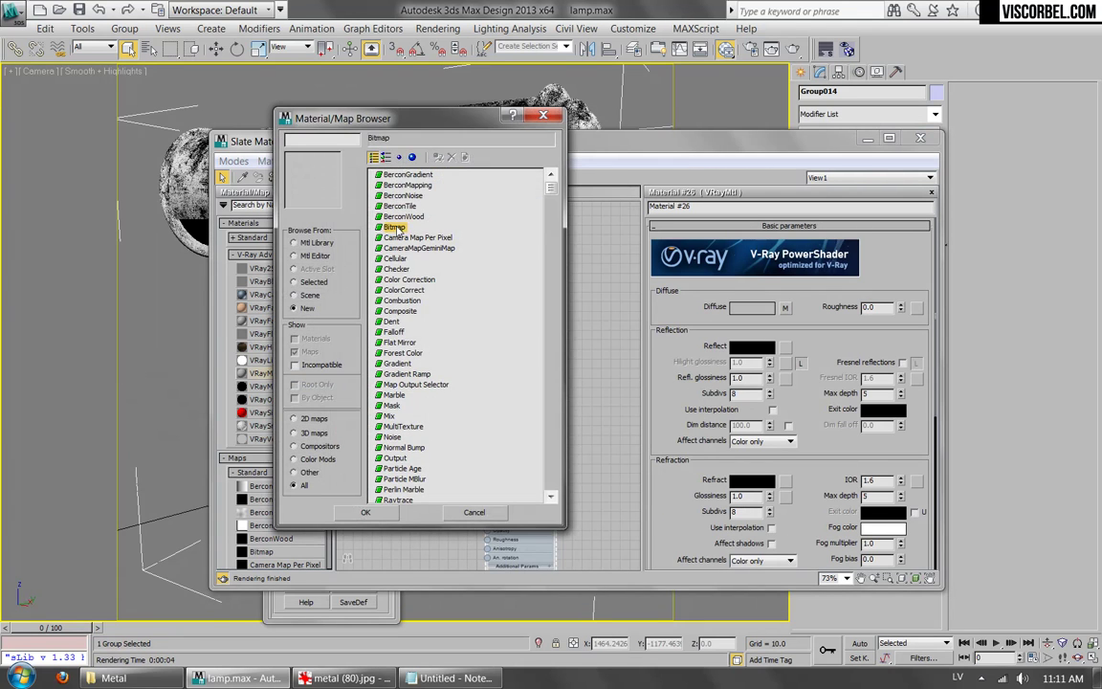
{"action": "double_click", "coordinate": [395, 227]}
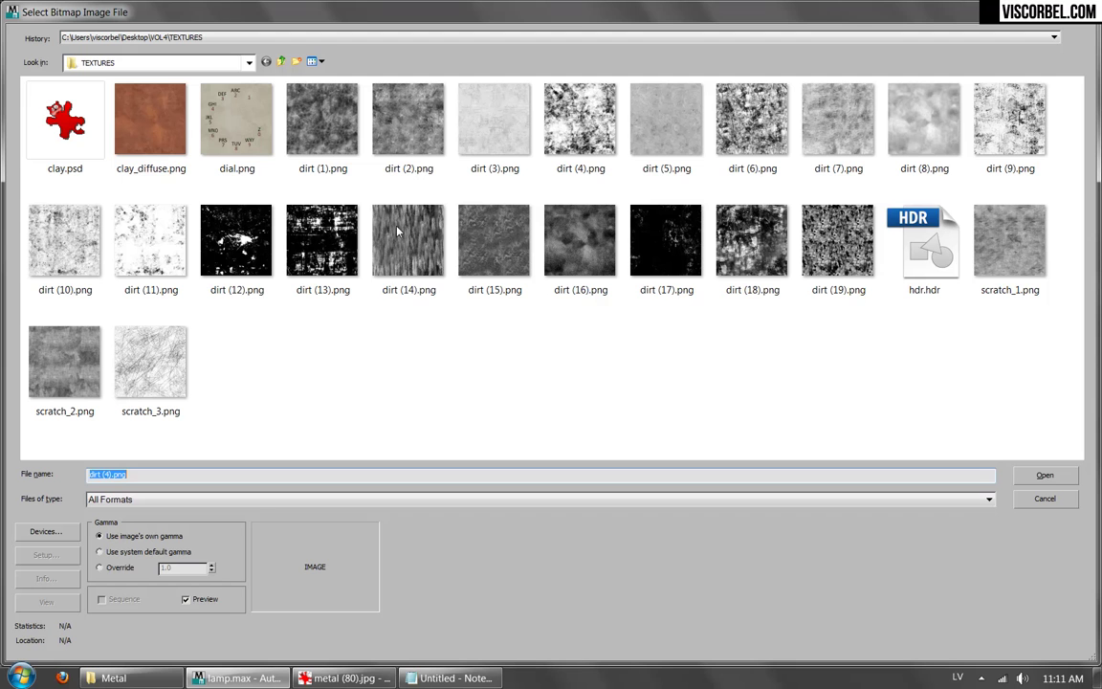
{"action": "double_click", "coordinate": [590, 275]}
{"action": "right_click", "coordinate": [388, 430]}
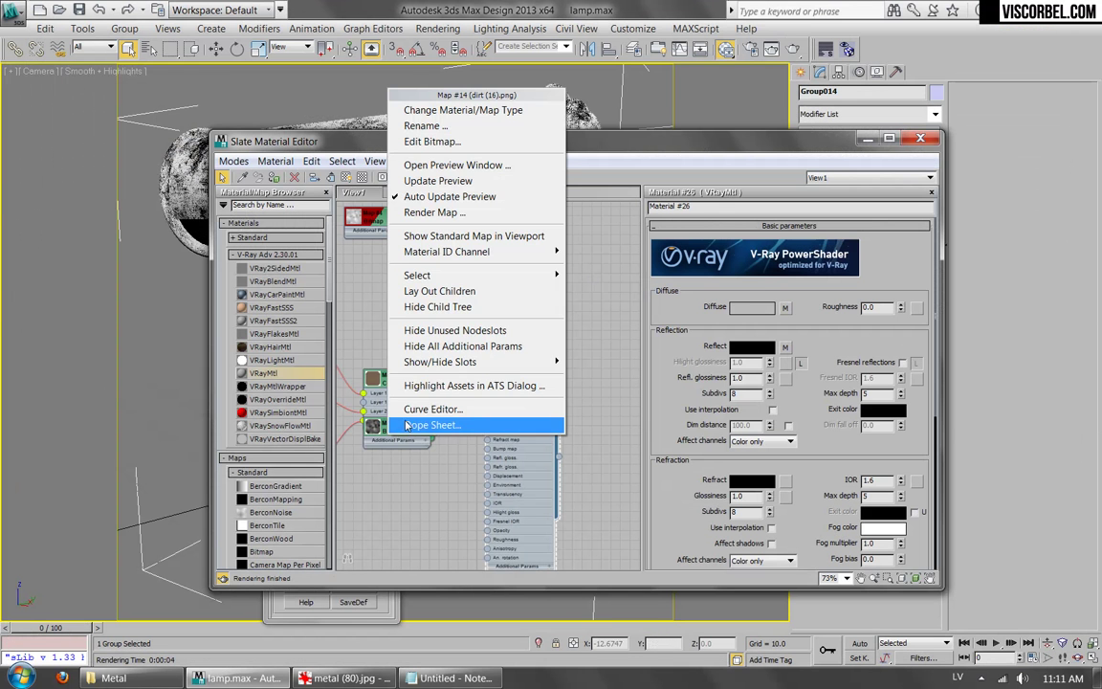
{"action": "left_click", "coordinate": [474, 235]}
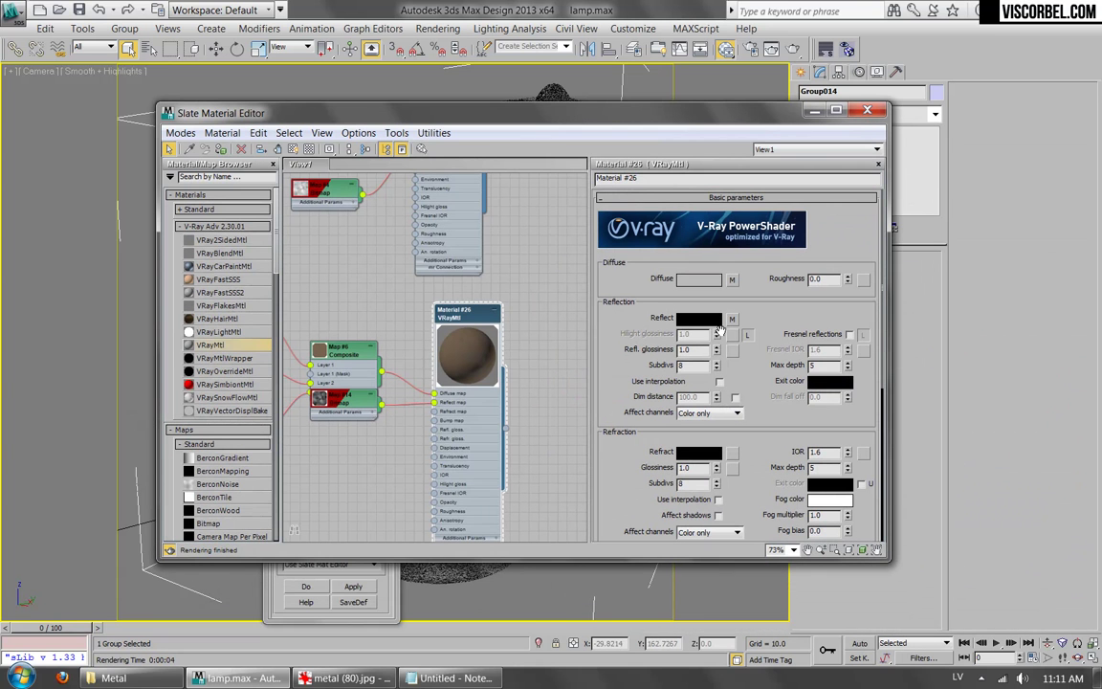
Set Material #26's reflection glossiness to 0.61 and enable Fresnel reflections with a Fresnel IOR of 5.
{"action": "left_click_drag", "start_coordinate": [718, 357], "coordinate": [725, 374]}
{"action": "scroll", "coordinate": [433, 353], "scroll_direction": "up", "scroll_amount": 4}
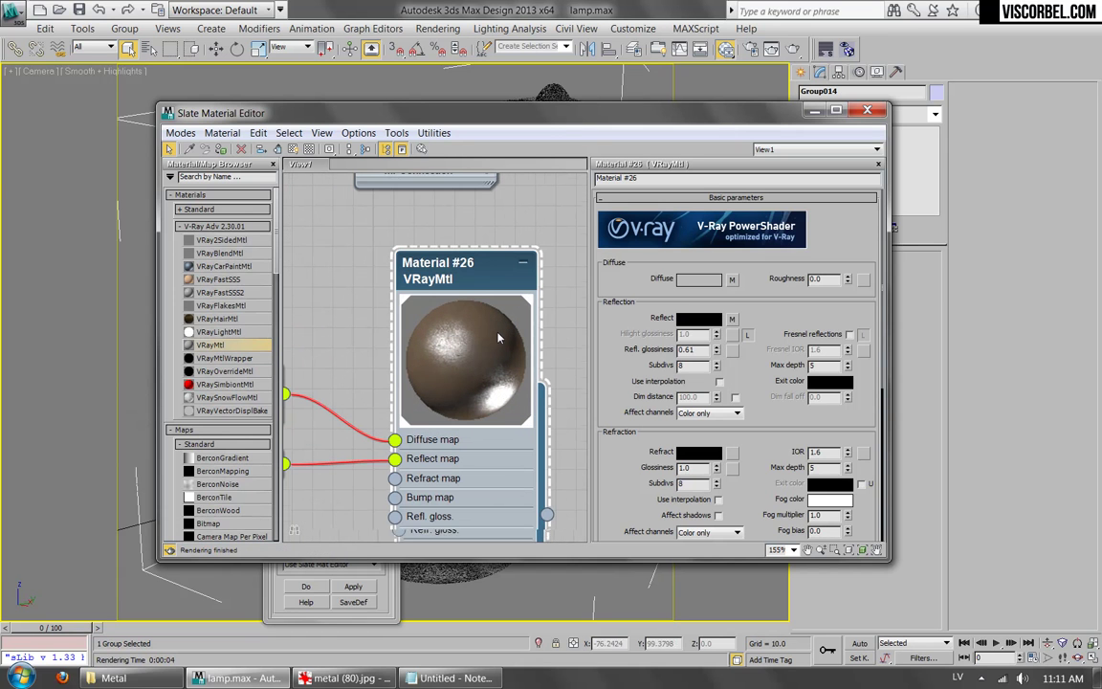
{"action": "left_click", "coordinate": [848, 335]}
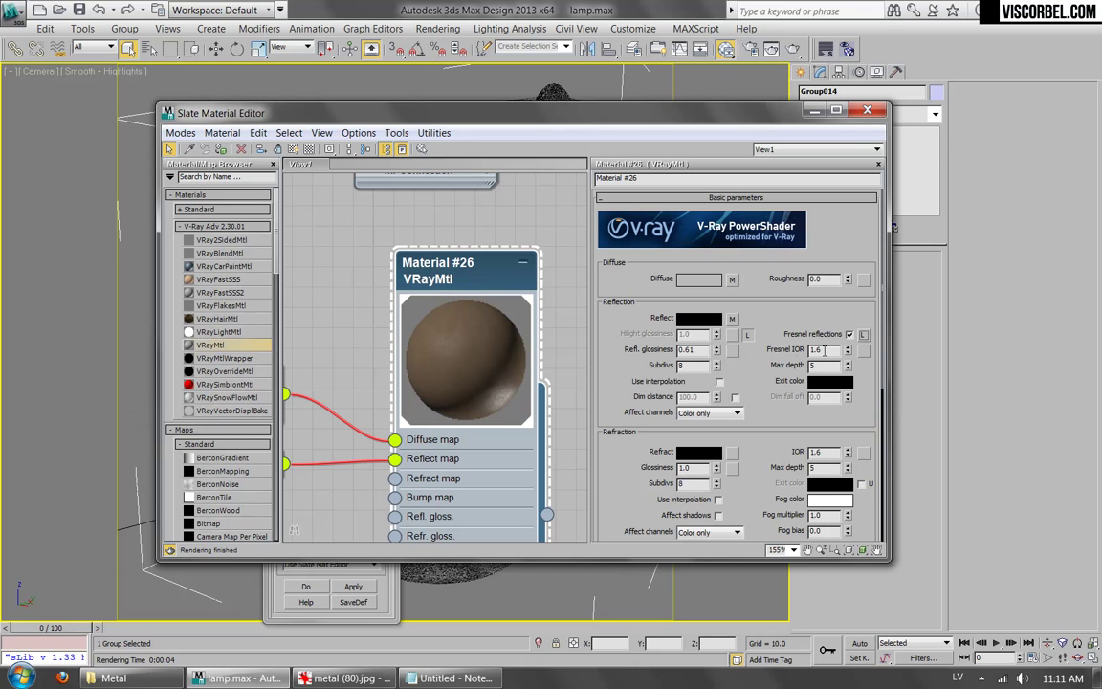
{"action": "type", "text": "5"}
{"action": "key", "text": "Return"}
Load the dirt (14).png bitmap as Material #26's reflection glossiness map.
{"action": "left_click", "coordinate": [732, 351]}
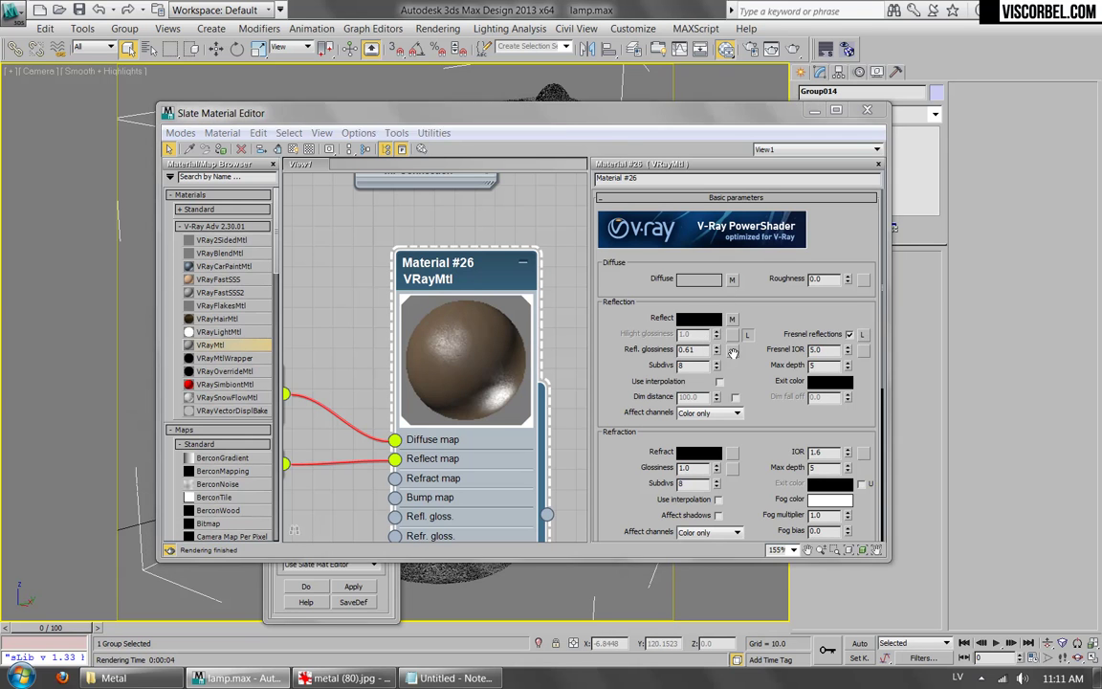
{"action": "double_click", "coordinate": [392, 228]}
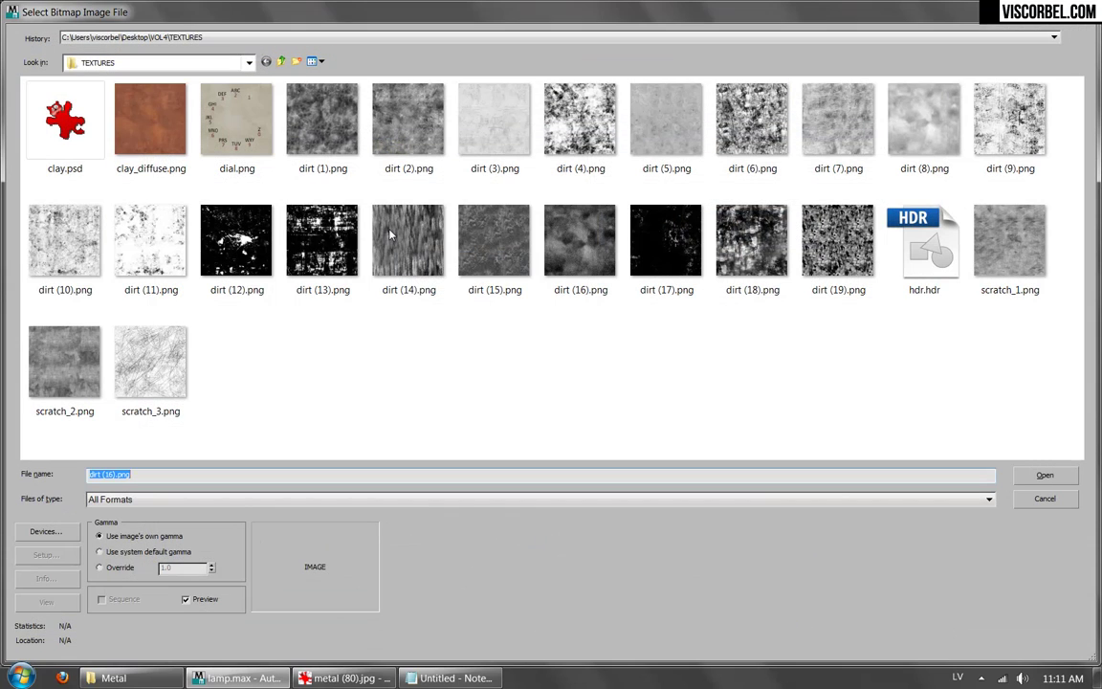
{"action": "double_click", "coordinate": [397, 232]}
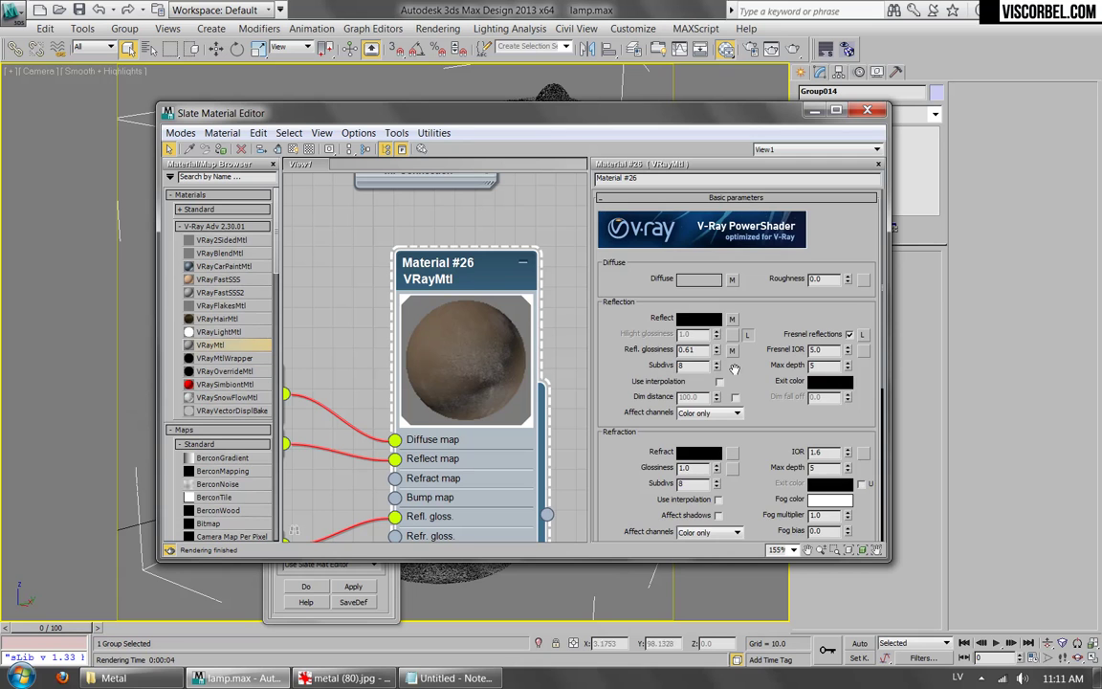
Open the dirt (14).png glossiness bitmap's parameters and show that bitmap in the viewport.
{"action": "scroll", "coordinate": [734, 370], "scroll_direction": "down", "scroll_amount": 5}
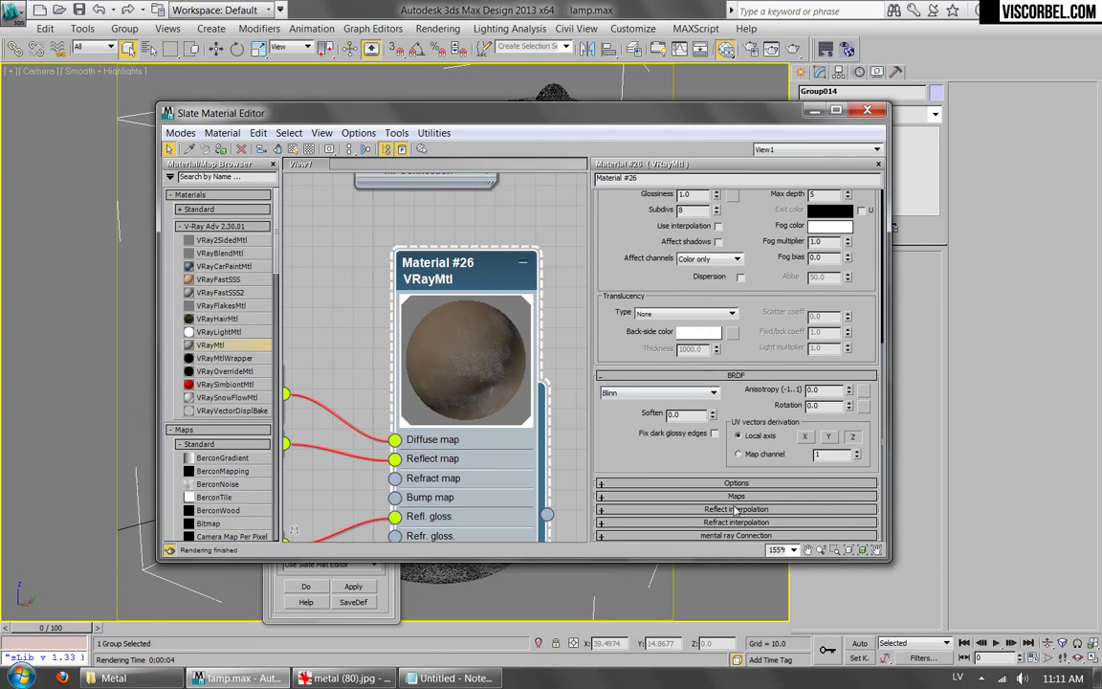
{"action": "left_click", "coordinate": [736, 497]}
{"action": "left_click", "coordinate": [761, 356]}
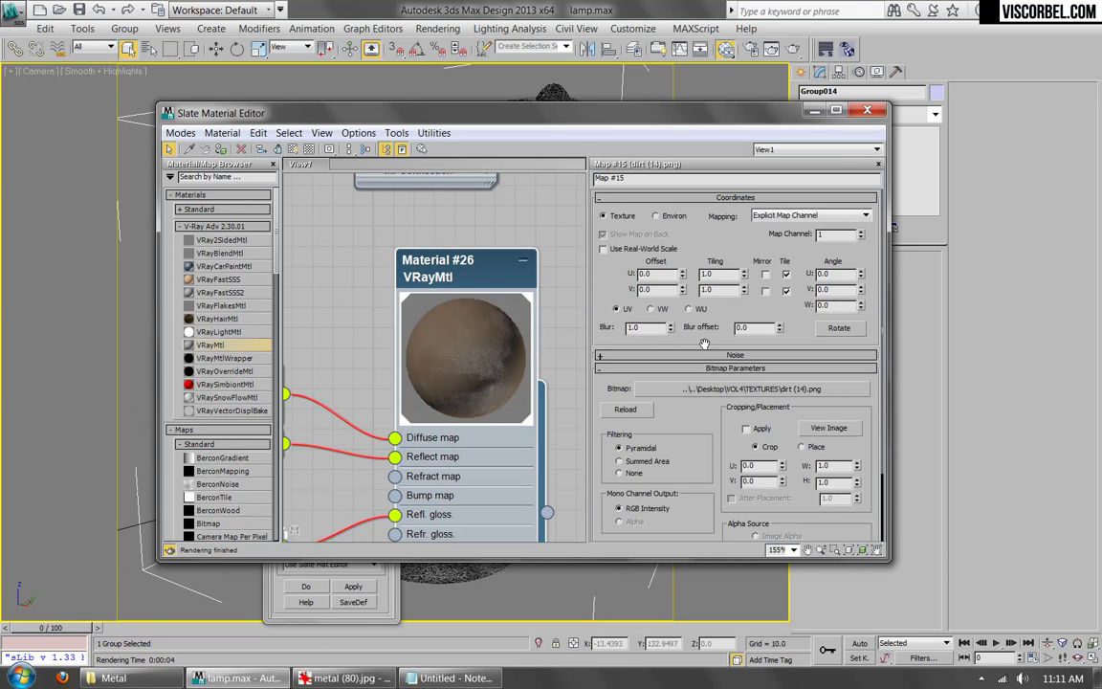
{"action": "right_click", "coordinate": [394, 385]}
{"action": "left_click", "coordinate": [494, 205]}
{"action": "left_click_drag", "start_coordinate": [497, 120], "coordinate": [476, 136]}
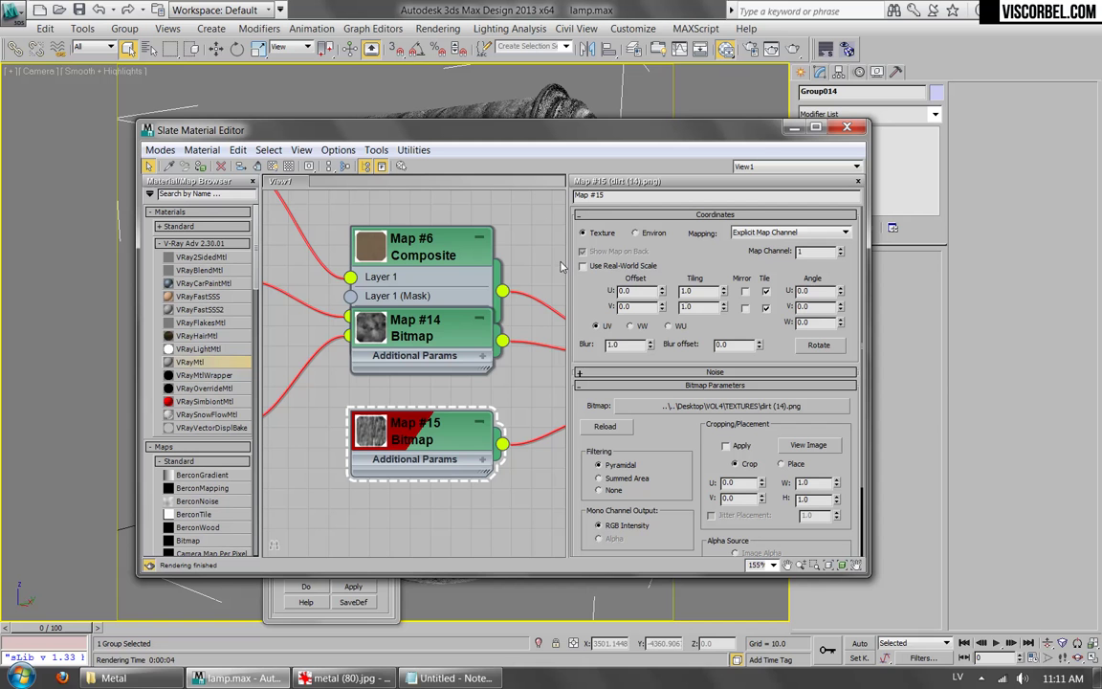
Set the V tiling of the dirt (14).png glossiness bitmap to 0.5.
{"action": "double_click", "coordinate": [701, 306]}
{"action": "type", "text": "0.5"}
{"action": "key", "text": "Return"}
Set Material #26's reflection glossiness map amount to 50 and test render the lamp.
{"action": "left_click_drag", "start_coordinate": [627, 135], "coordinate": [653, 136]}
{"action": "middle_click_drag", "start_coordinate": [578, 283], "coordinate": [344, 325]}
{"action": "middle_click_drag", "start_coordinate": [482, 340], "coordinate": [462, 409]}
{"action": "double_click", "coordinate": [470, 295]}
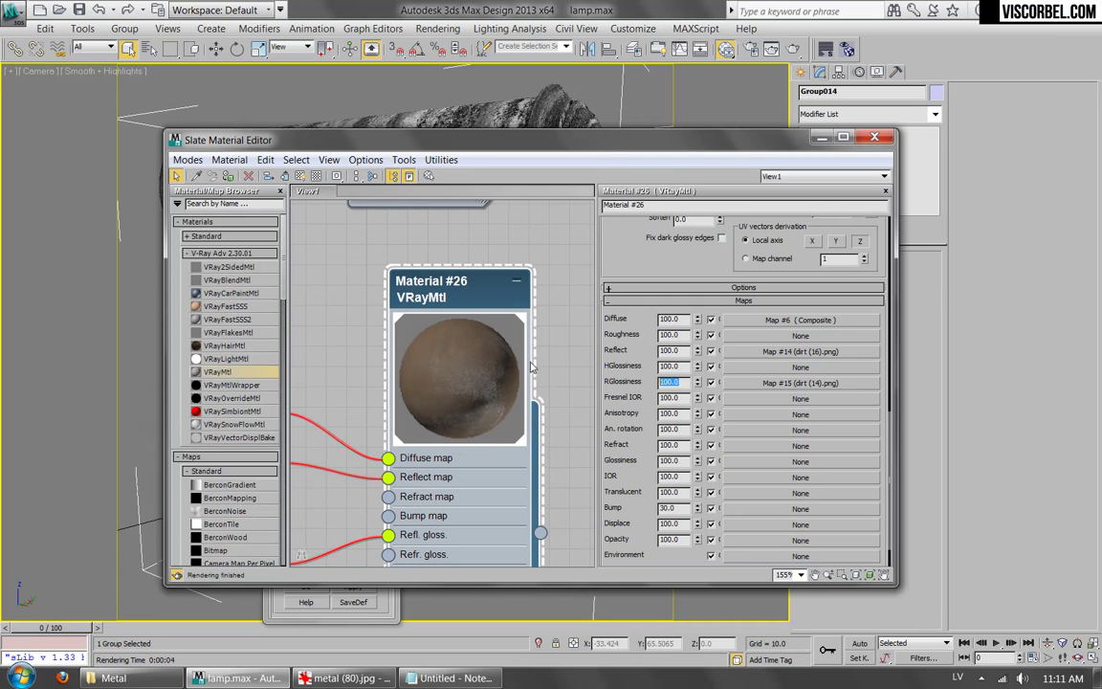
{"action": "key", "text": "Return"}
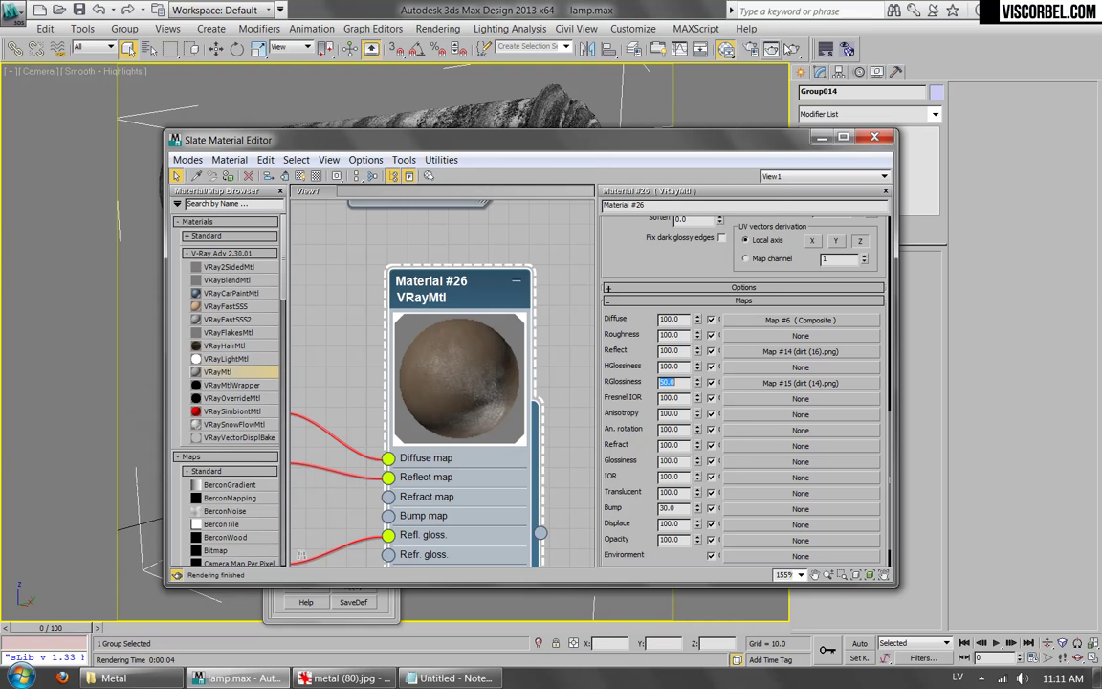
{"action": "left_click", "coordinate": [790, 49]}
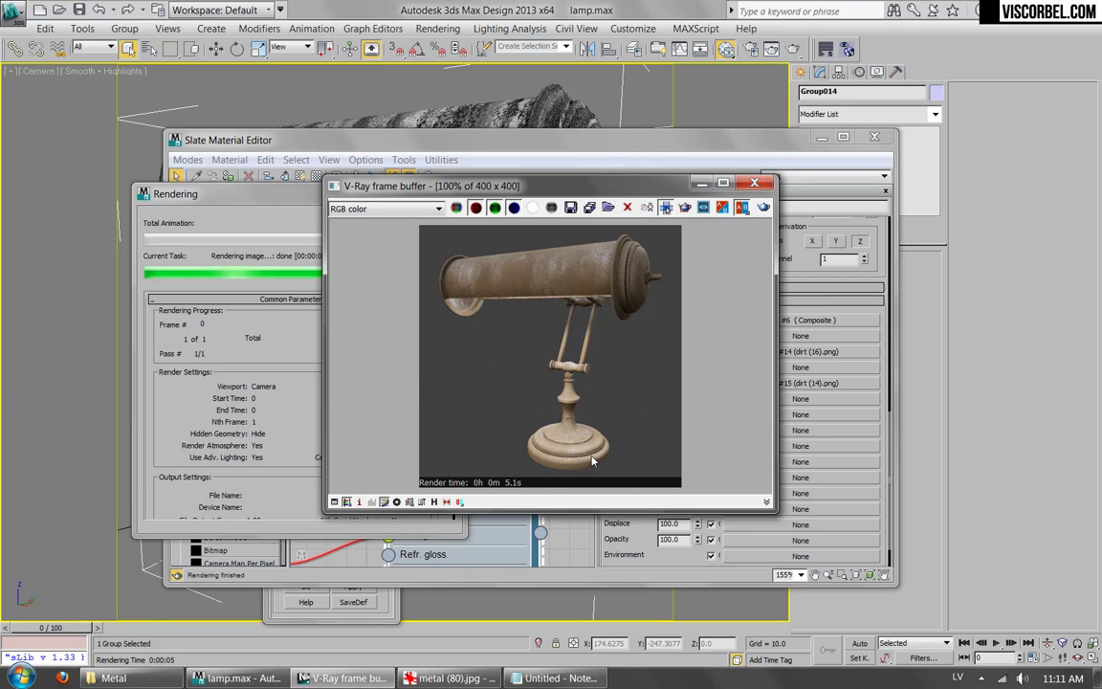
{"action": "left_click", "coordinate": [741, 183]}
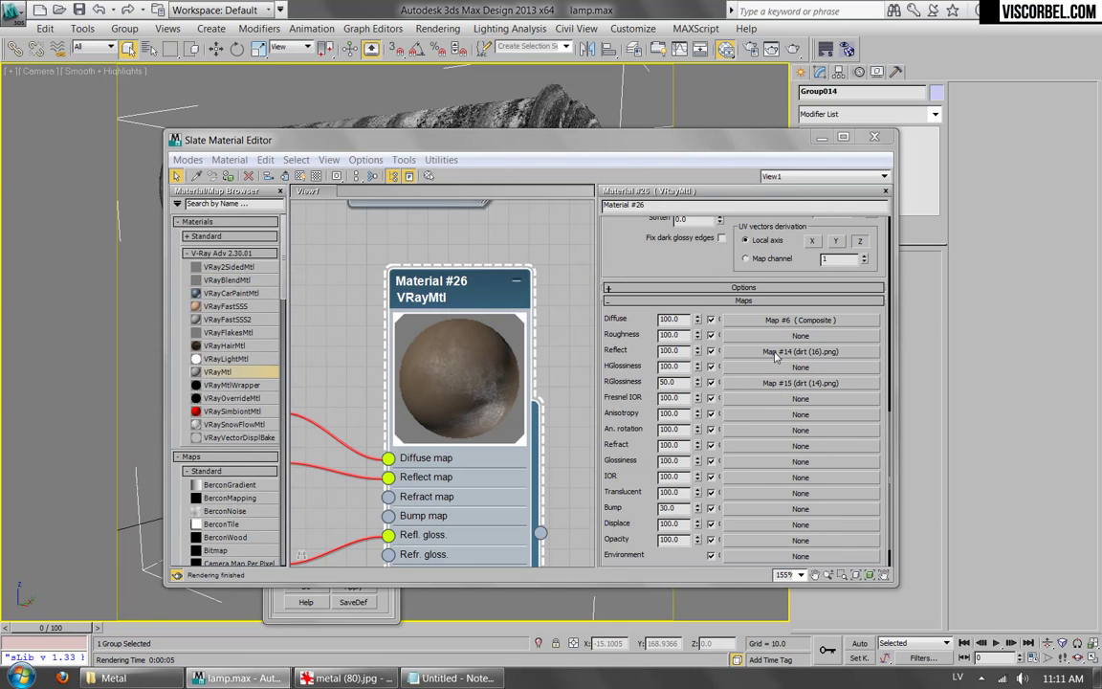
Copy Material #26's dirt (16).png reflection map into its bump slot as an instance.
{"action": "right_click", "coordinate": [789, 354]}
{"action": "left_click", "coordinate": [814, 380]}
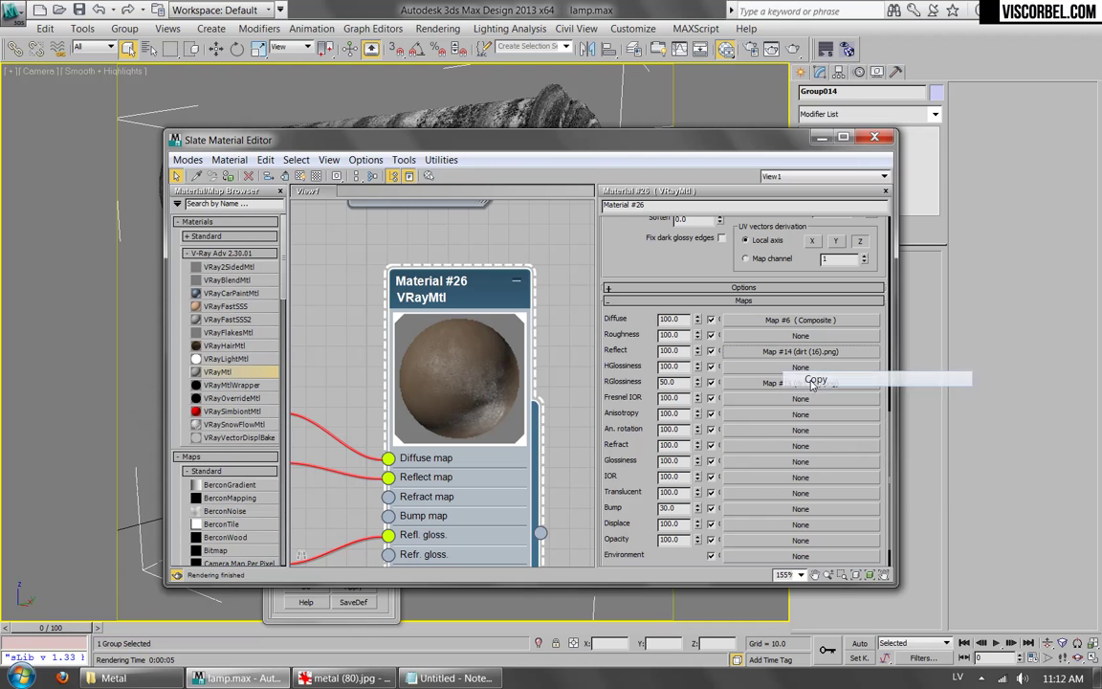
{"action": "right_click", "coordinate": [773, 508]}
{"action": "left_click", "coordinate": [799, 455]}
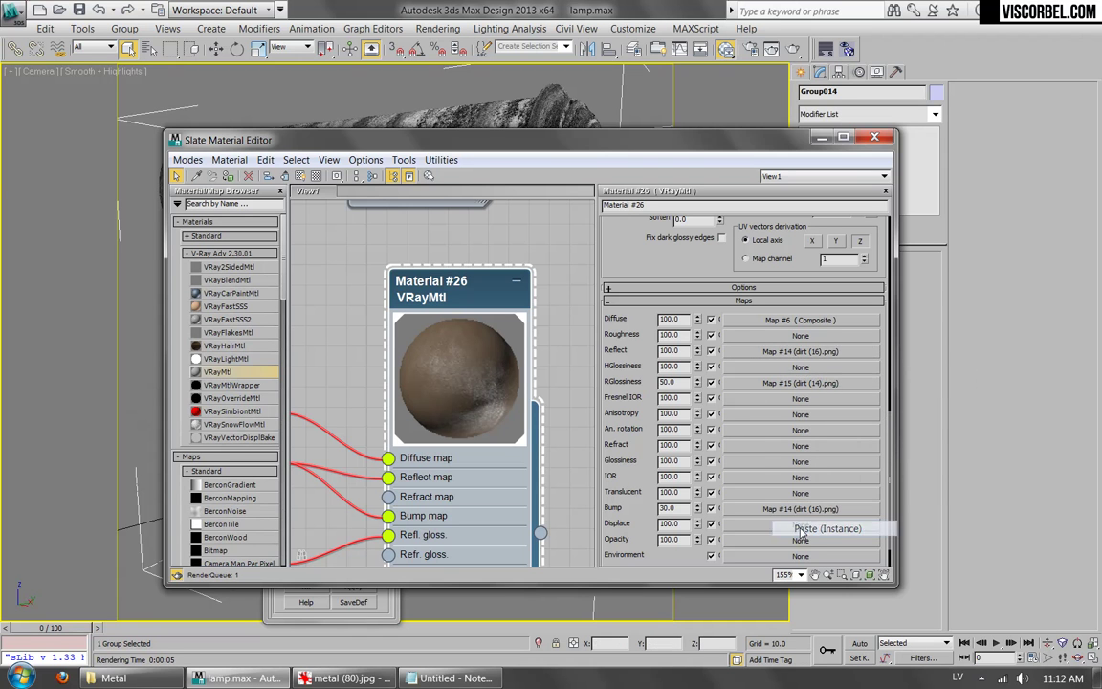
Set the blur of the dirt (16).png bitmap to 0.5.
{"action": "left_click", "coordinate": [741, 507]}
{"action": "double_click", "coordinate": [656, 355]}
{"action": "type", "text": ".5"}
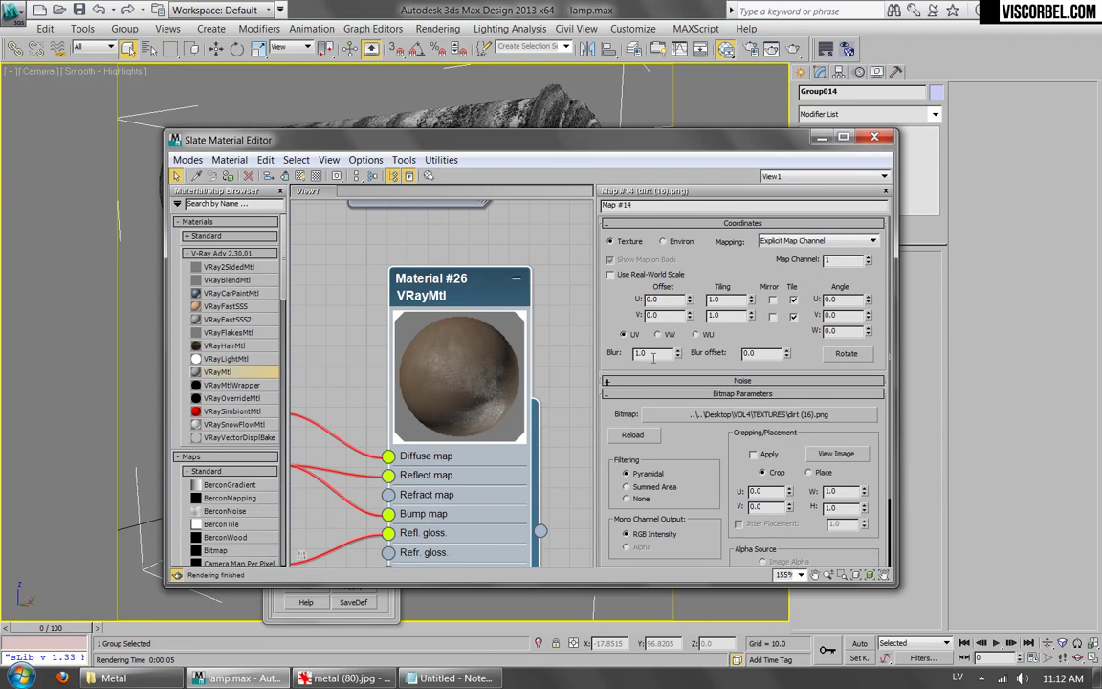
{"action": "key", "text": "Return"}
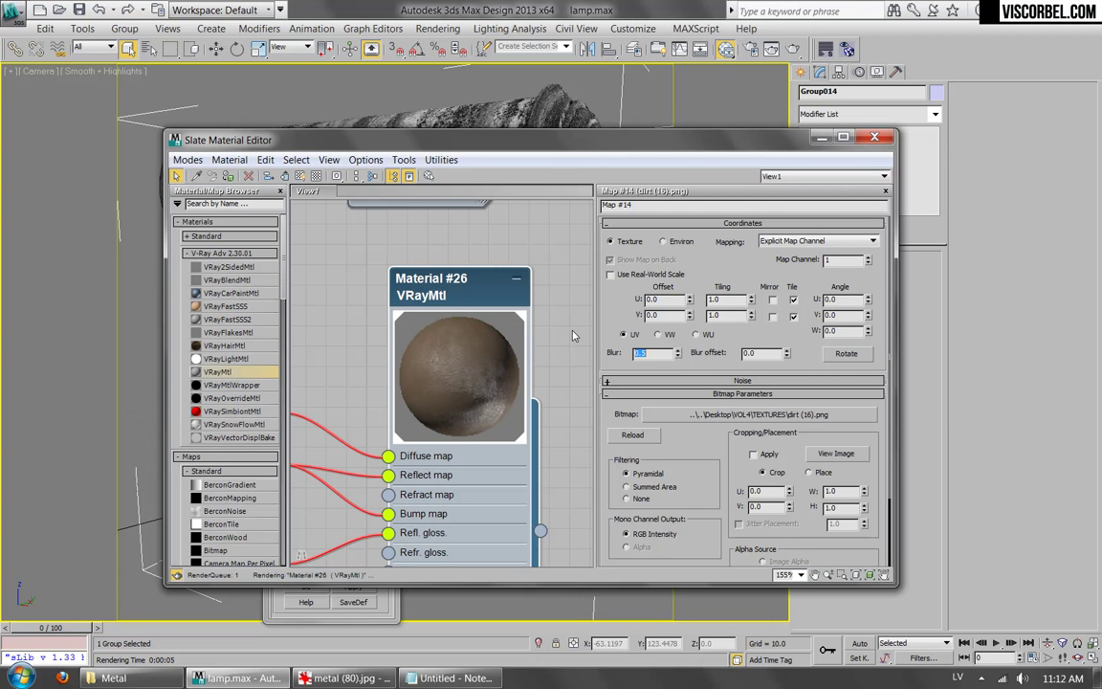
Set Material #26's bump amount to 10 and test render the lamp.
{"action": "left_click", "coordinate": [485, 298]}
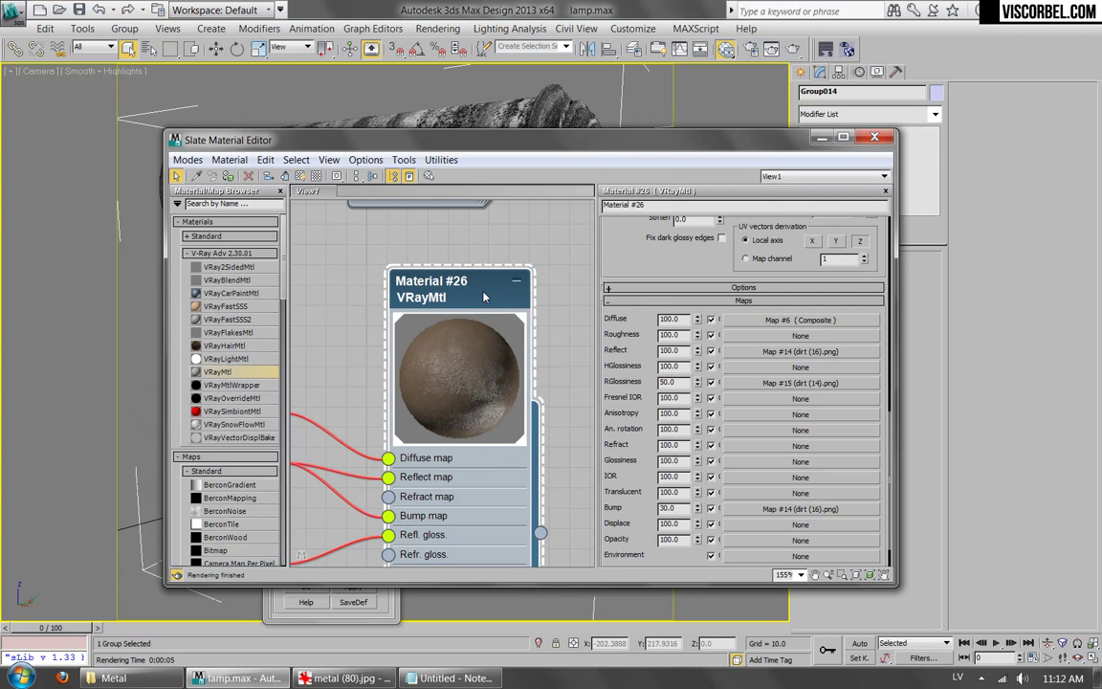
{"action": "type", "text": "10"}
{"action": "key", "text": "Return"}
{"action": "left_click", "coordinate": [793, 49]}
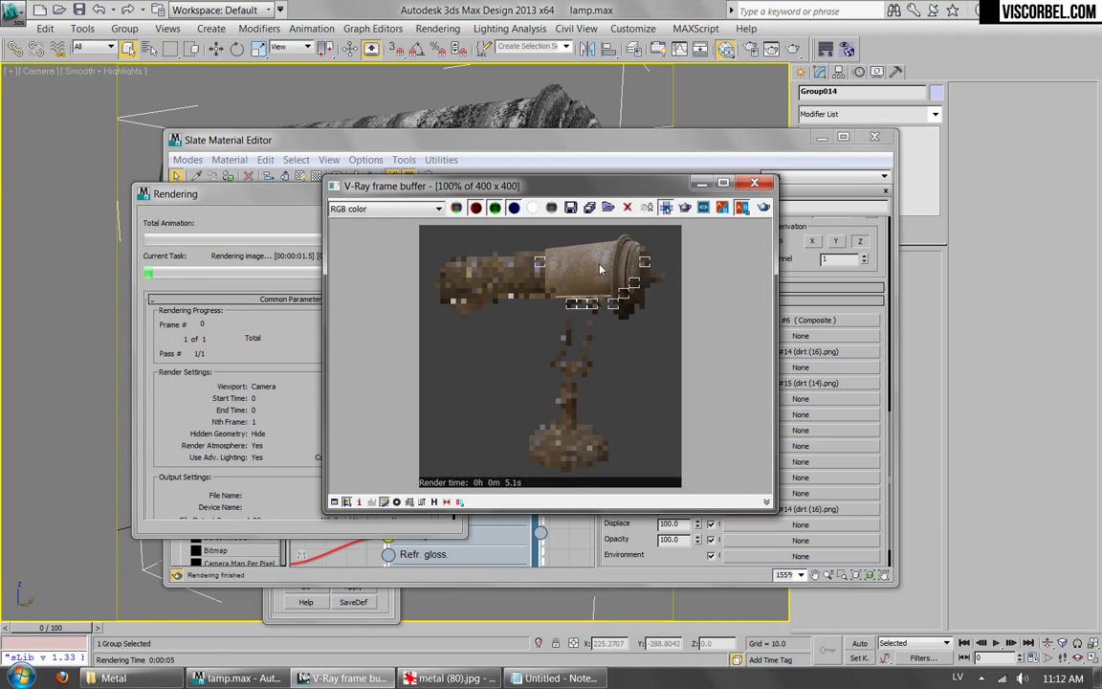
{"action": "left_click", "coordinate": [308, 388]}
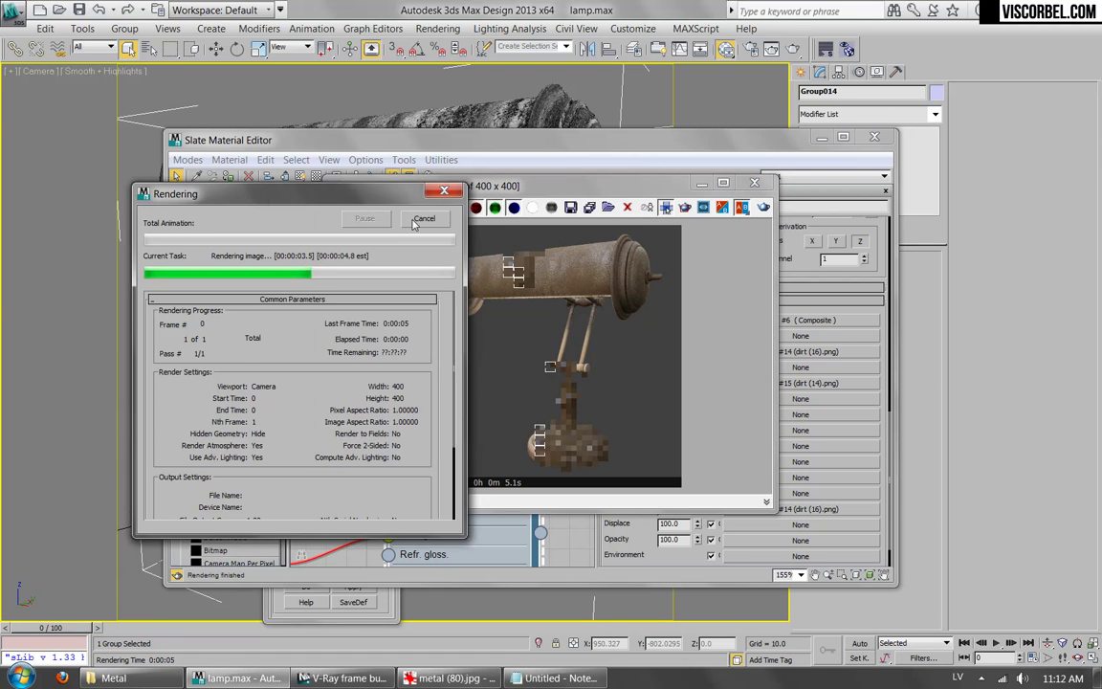
Set Material #26's reflection map amount to 30 and render the lamp again.
{"action": "left_click", "coordinate": [632, 161]}
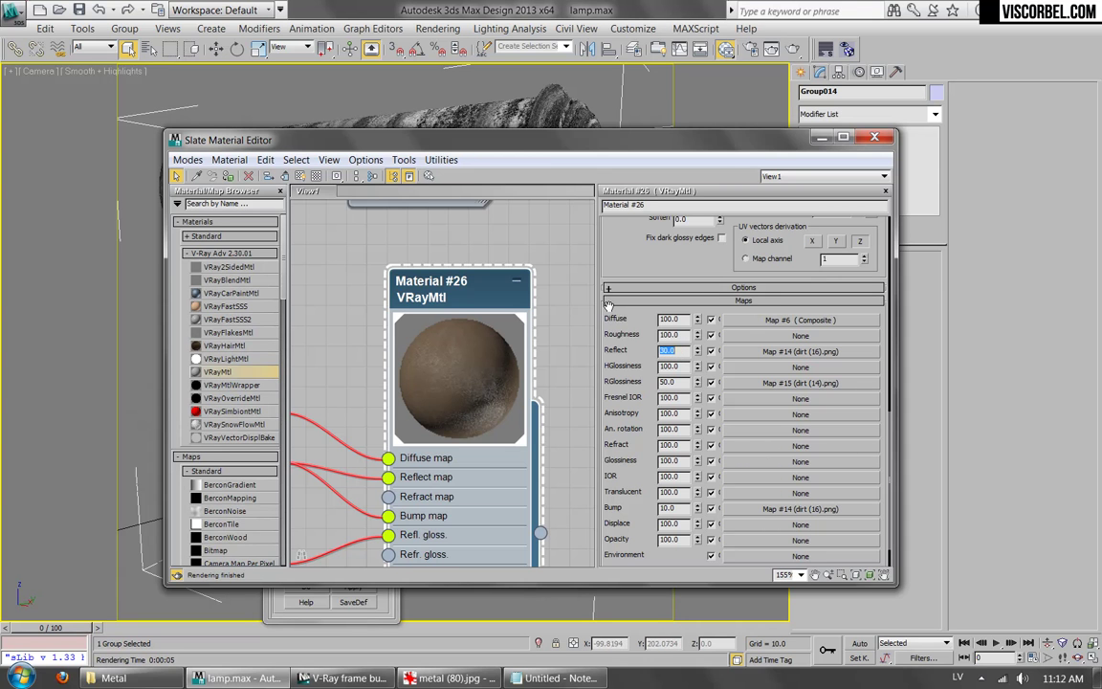
{"action": "scroll", "coordinate": [644, 261], "scroll_direction": "up", "scroll_amount": 1}
{"action": "left_click", "coordinate": [793, 48]}
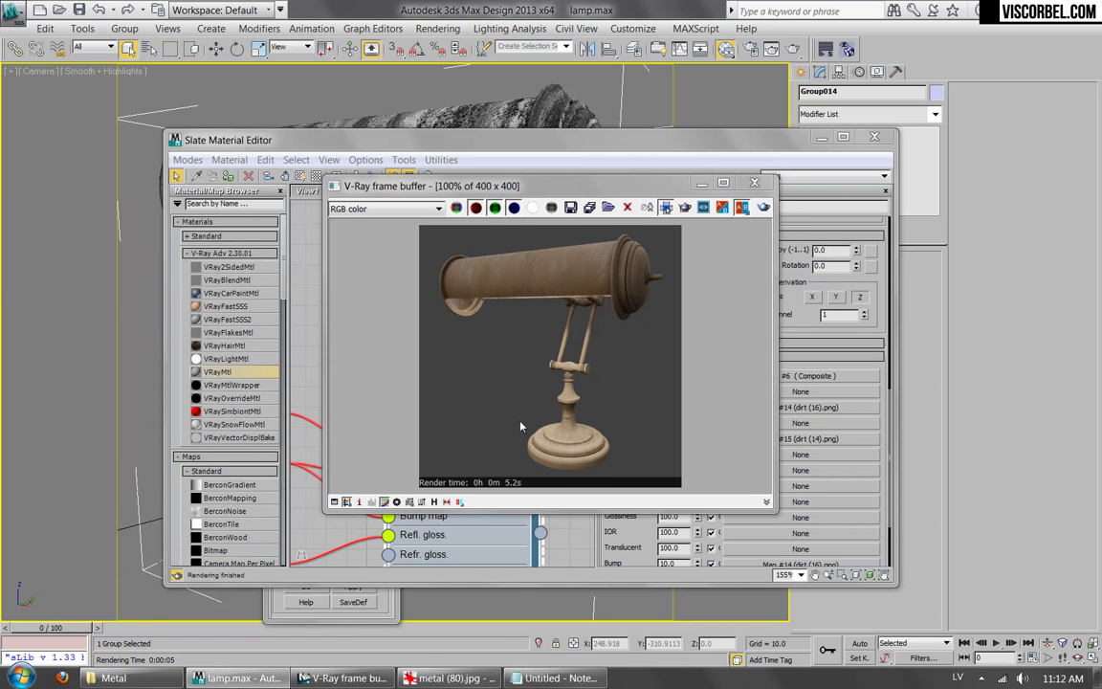
Check the metal (80).jpg reference photo and the material notes in Notepad, return to the render and dismiss it.
{"action": "left_click", "coordinate": [448, 677]}
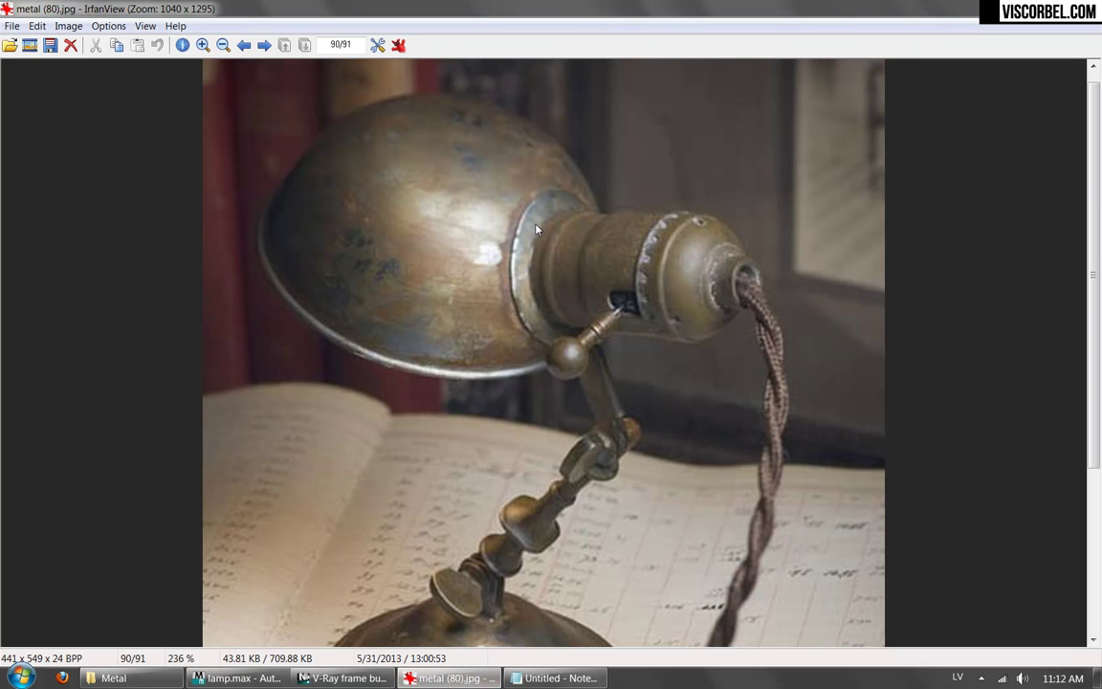
{"action": "left_click", "coordinate": [555, 678]}
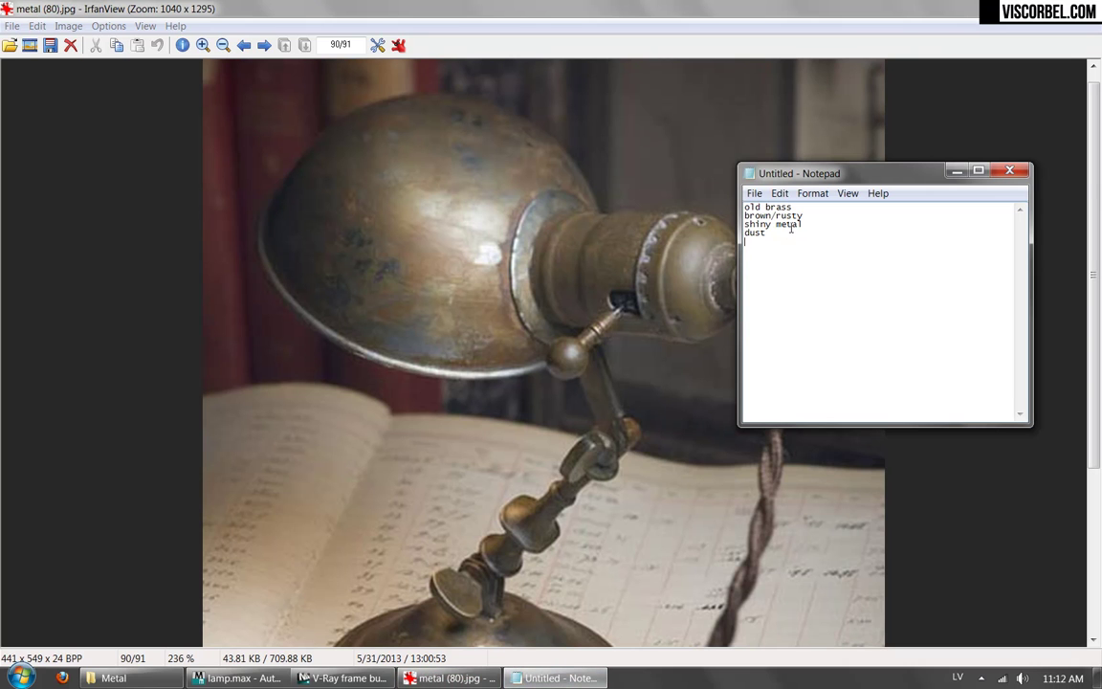
{"action": "left_click", "coordinate": [360, 678]}
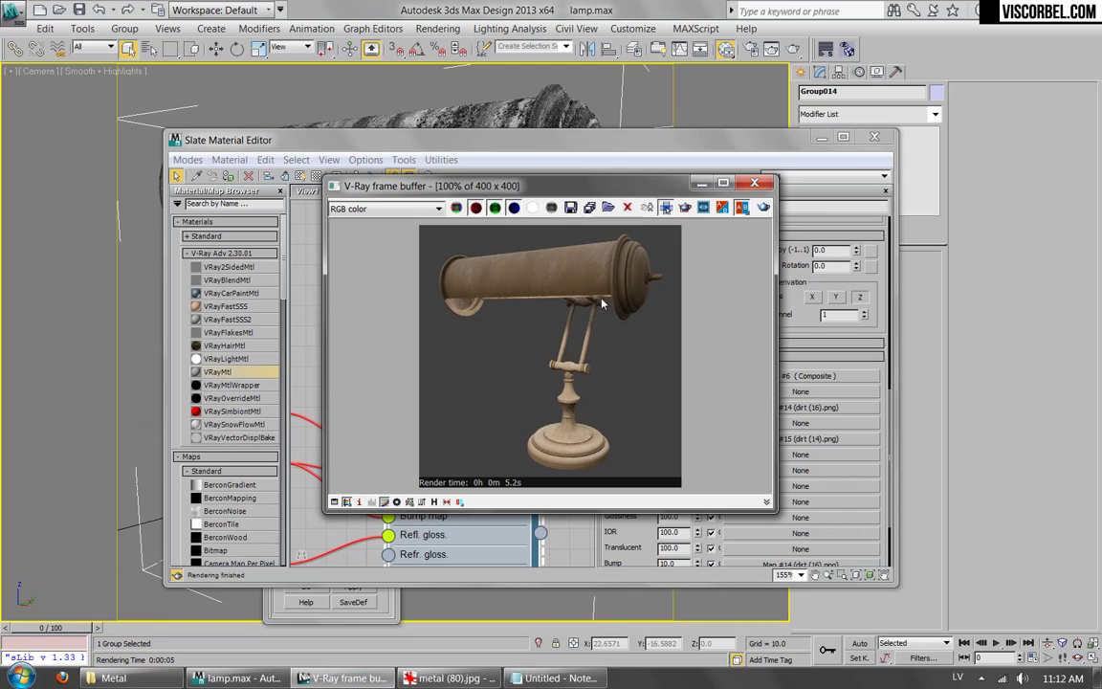
{"action": "left_click", "coordinate": [753, 184]}
Rename Material #26 to rust.
{"action": "scroll", "coordinate": [363, 341], "scroll_direction": "down", "scroll_amount": 10}
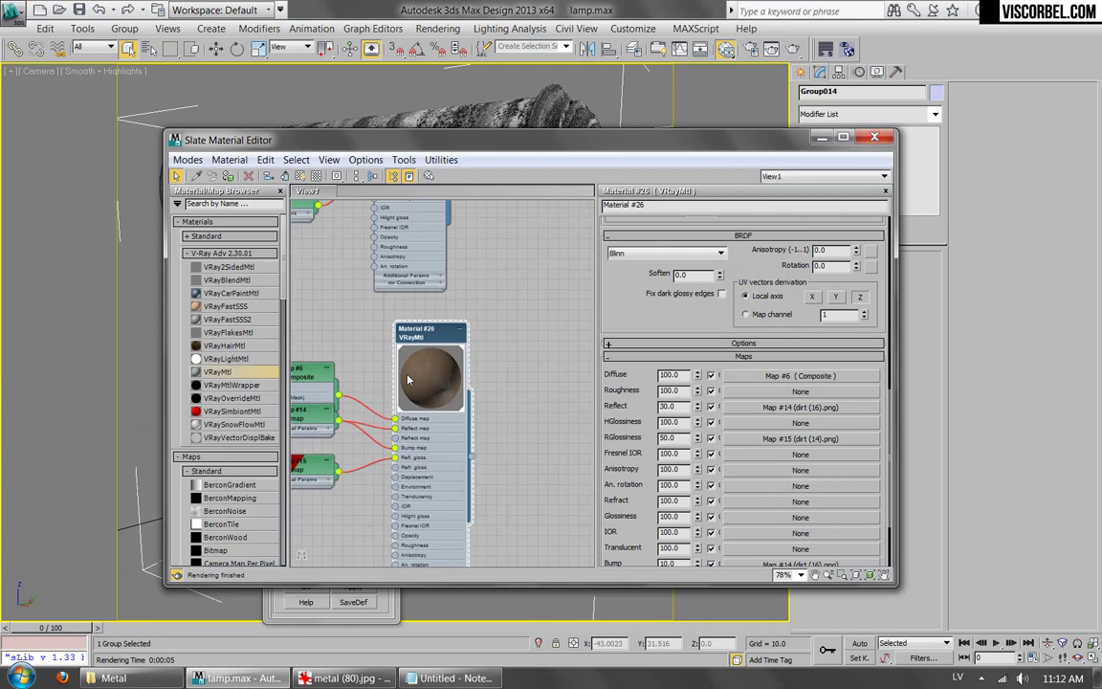
{"action": "middle_click_drag", "start_coordinate": [411, 380], "coordinate": [476, 323]}
{"action": "scroll", "coordinate": [475, 323], "scroll_direction": "up", "scroll_amount": 1}
{"action": "right_click", "coordinate": [479, 320]}
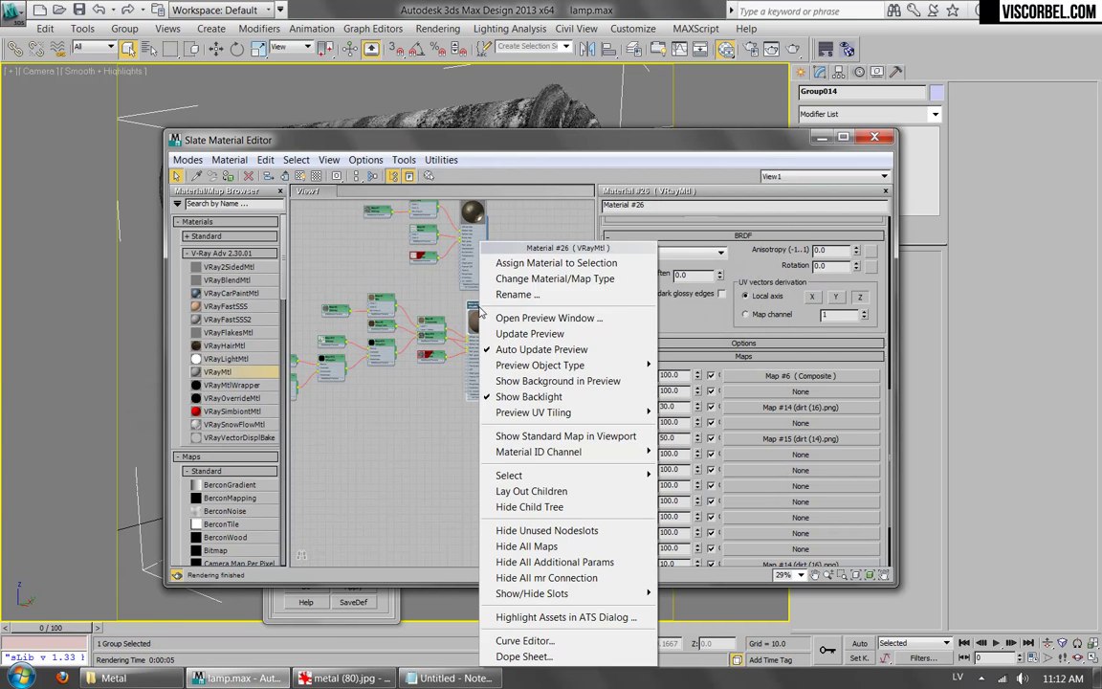
{"action": "left_click", "coordinate": [539, 294]}
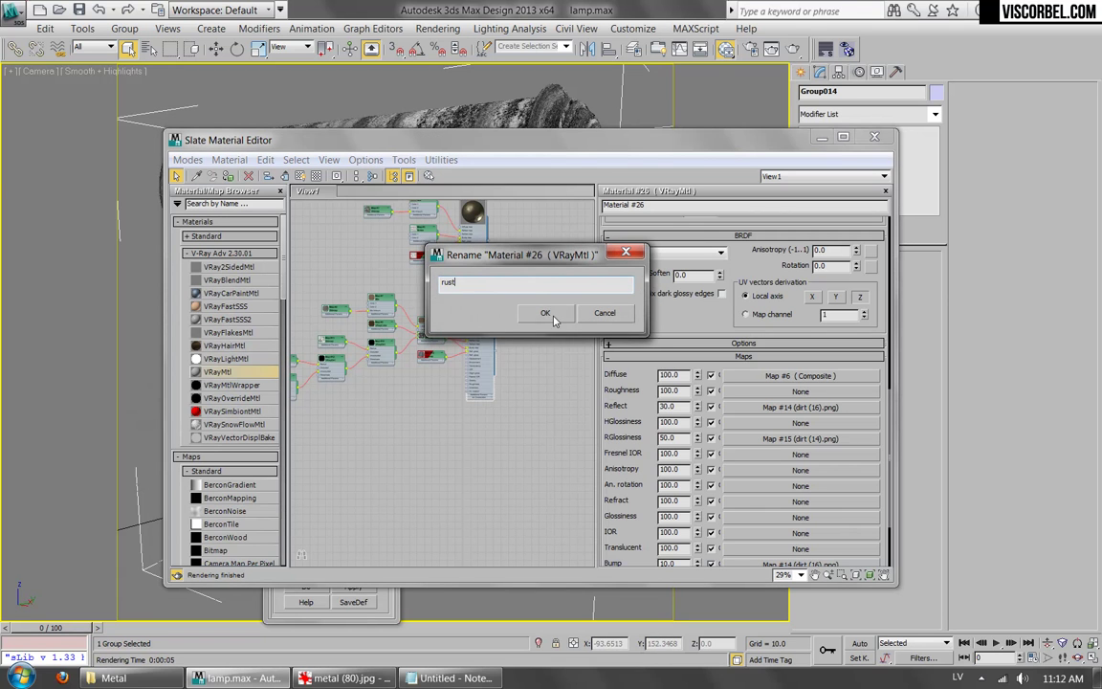
{"action": "left_click", "coordinate": [552, 317]}
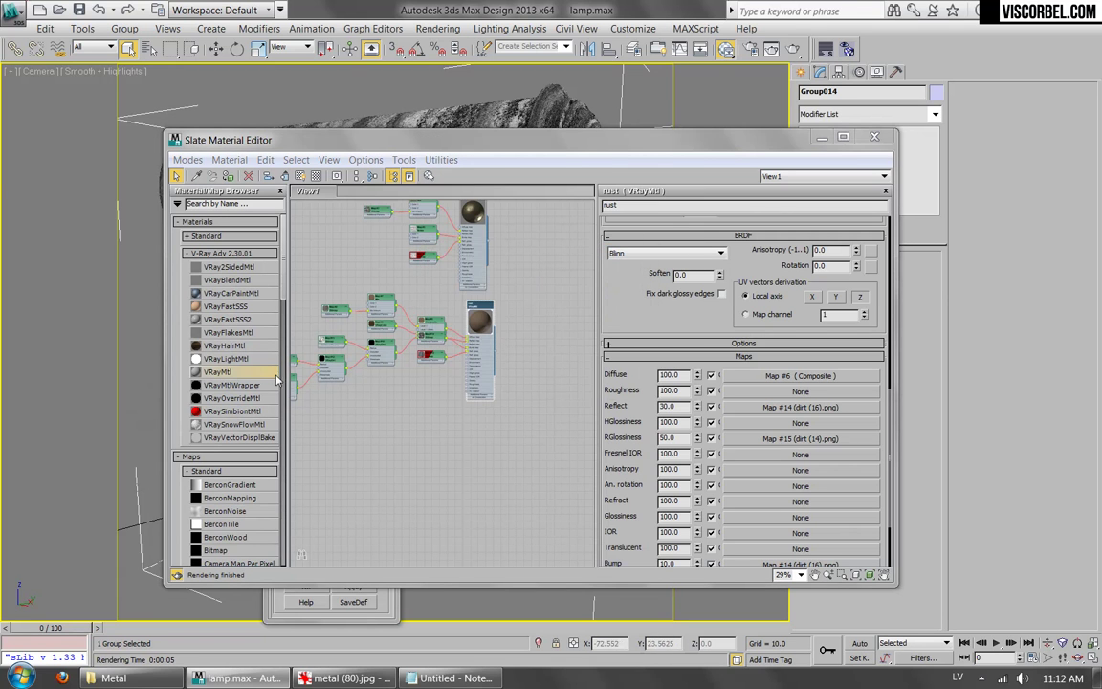
Add a new VRayMtl below the rust material and name it shiny_metal.
{"action": "left_click_drag", "start_coordinate": [476, 438], "coordinate": [477, 438]}
{"action": "double_click", "coordinate": [474, 436]}
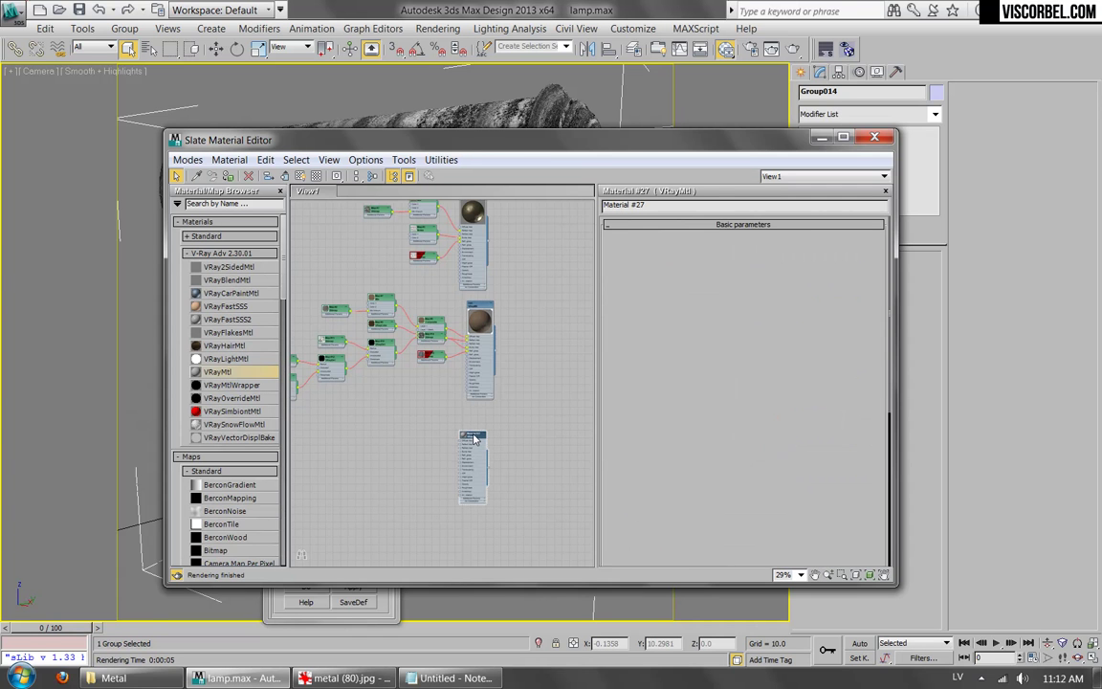
{"action": "scroll", "coordinate": [473, 439], "scroll_direction": "up", "scroll_amount": 4}
{"action": "right_click", "coordinate": [463, 434]}
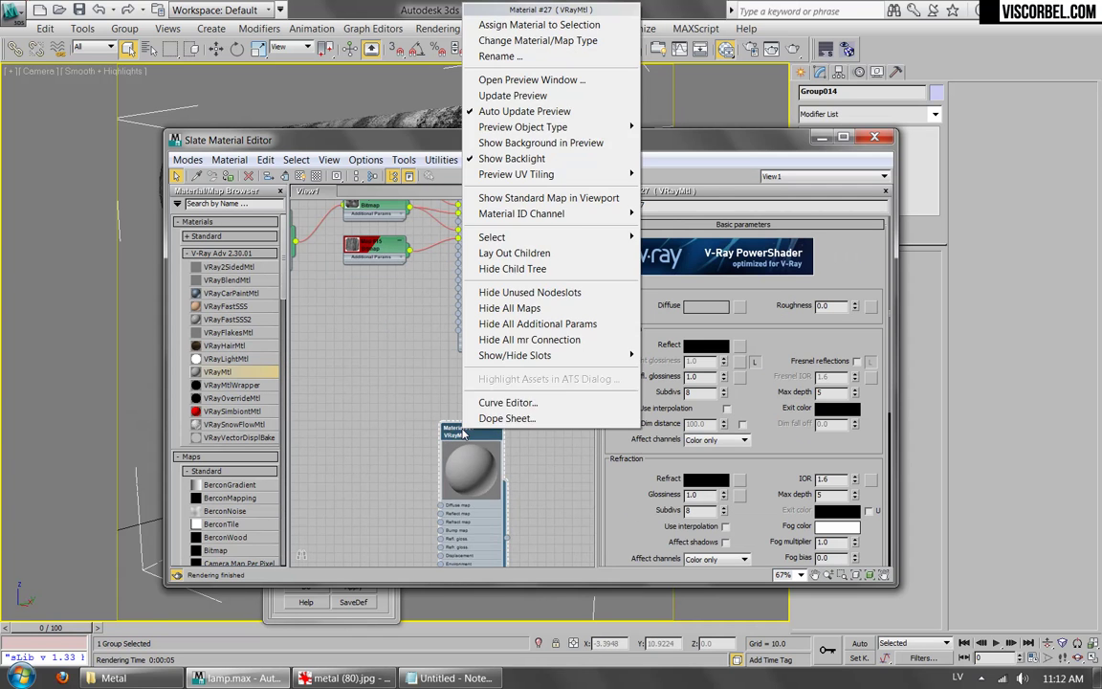
{"action": "left_click", "coordinate": [499, 56]}
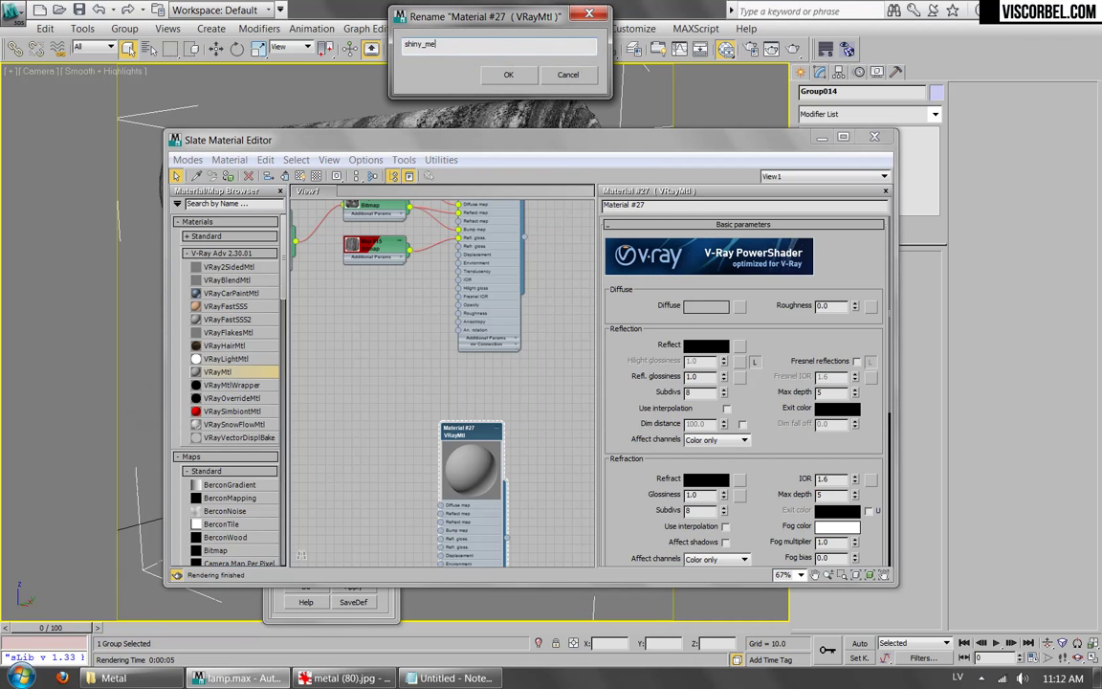
{"action": "key", "text": "Return"}
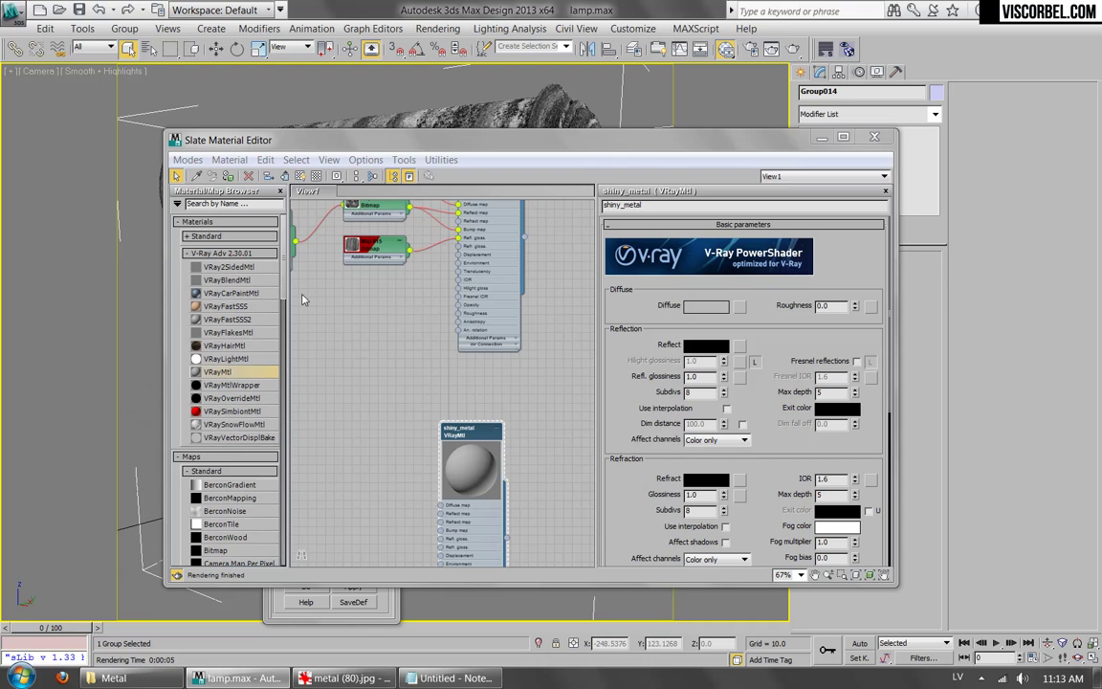
Line up the shiny_metal node beneath the rust material and assign shiny_metal to the selected lamp.
{"action": "middle_click_drag", "start_coordinate": [462, 451], "coordinate": [462, 319]}
{"action": "mouse_move", "coordinate": [473, 297]}
{"action": "left_mouse_down"}
{"action": "mouse_move", "coordinate": [511, 273]}
{"action": "mouse_move", "coordinate": [491, 284]}
{"action": "left_mouse_up"}
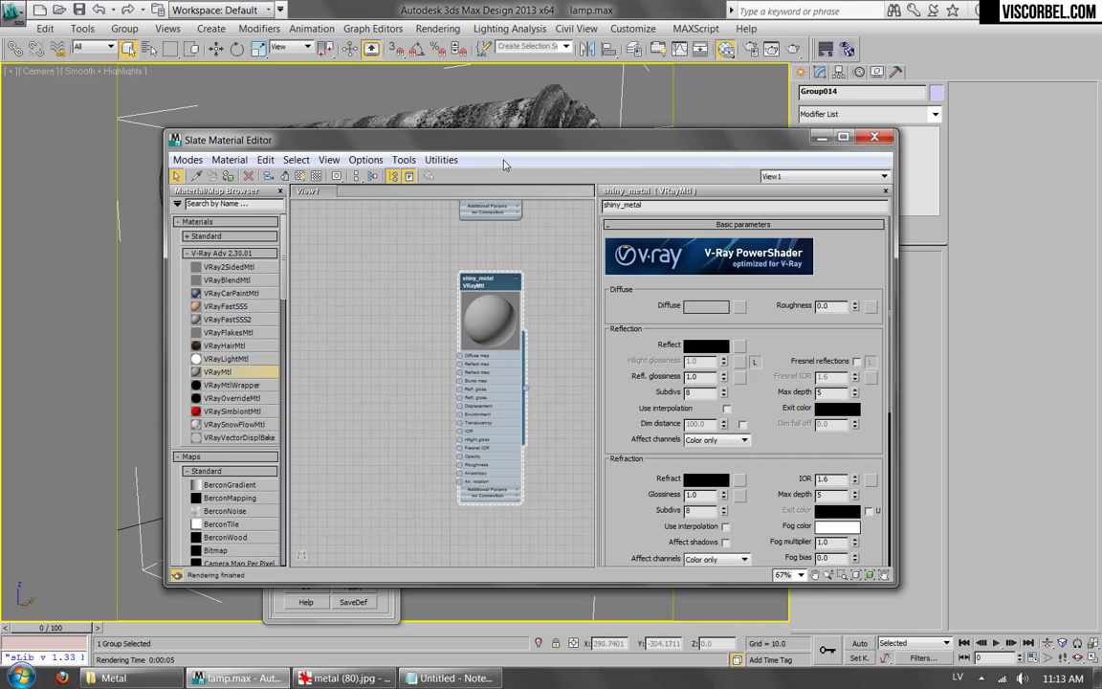
{"action": "left_click", "coordinate": [228, 177]}
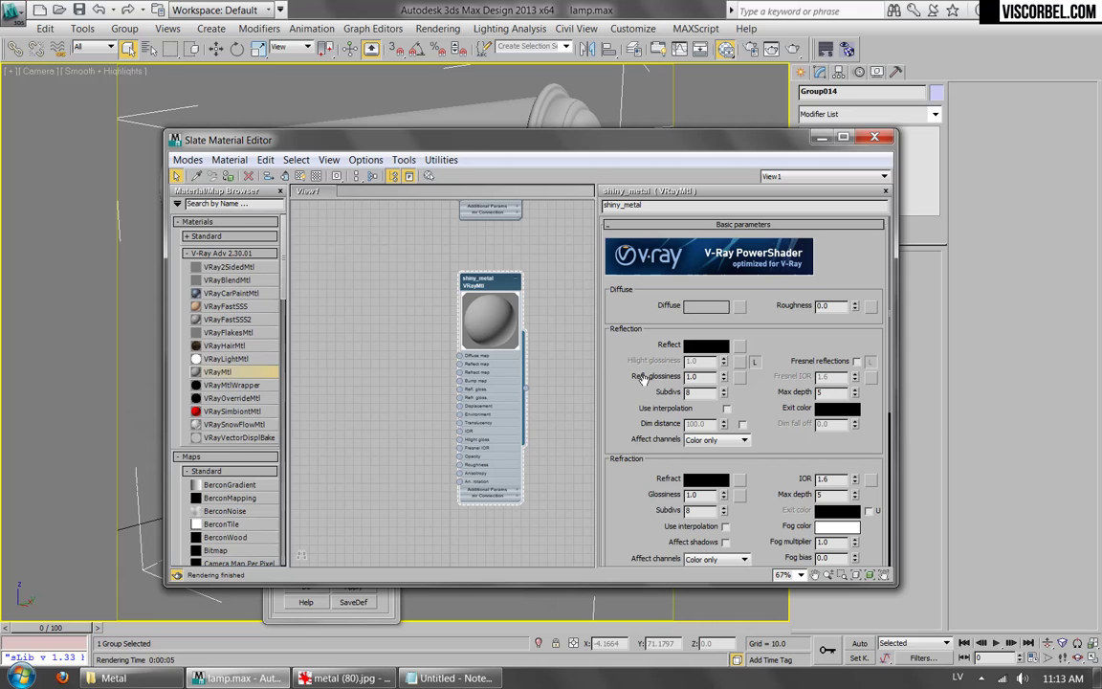
Set shiny_metal's diffuse color to near-black with RGB values of 3.
{"action": "left_click", "coordinate": [718, 307]}
{"action": "left_click_drag", "start_coordinate": [483, 168], "coordinate": [472, 172]}
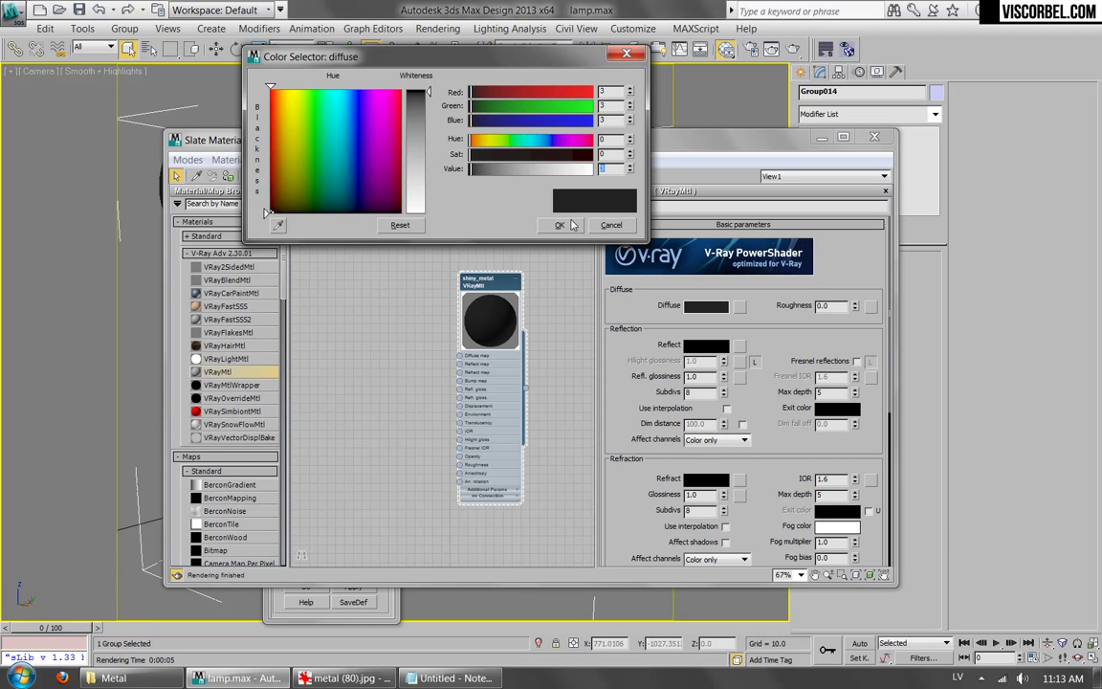
{"action": "left_click", "coordinate": [560, 225]}
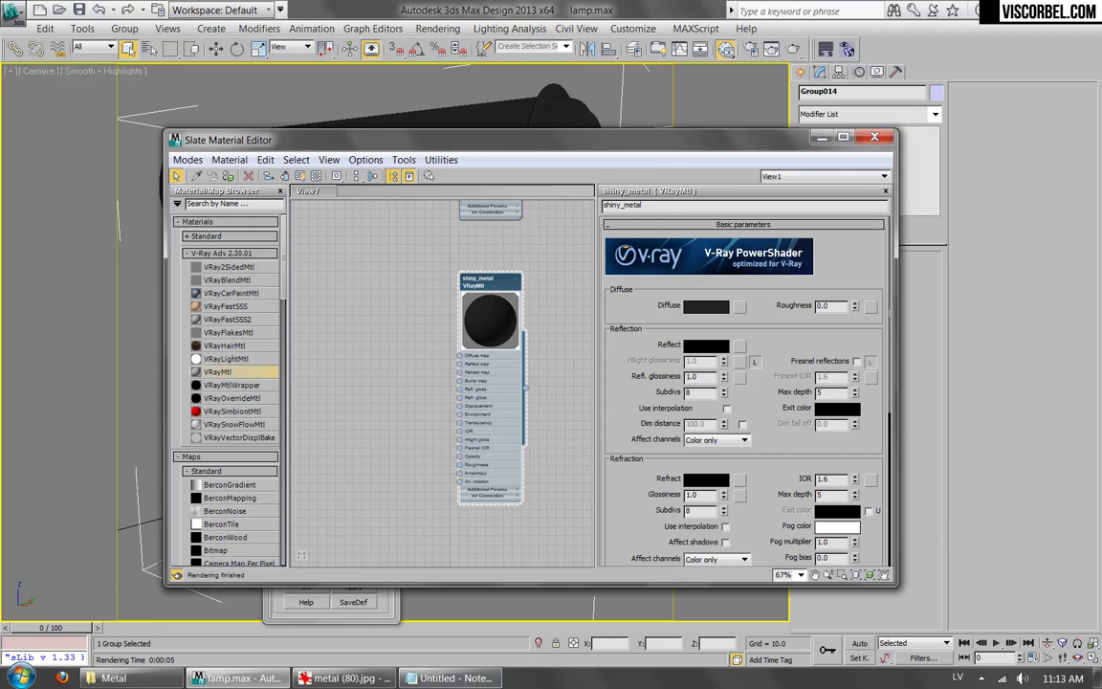
Load the dirt (10).png bitmap as shiny_metal's reflection map.
{"action": "left_click", "coordinate": [739, 346]}
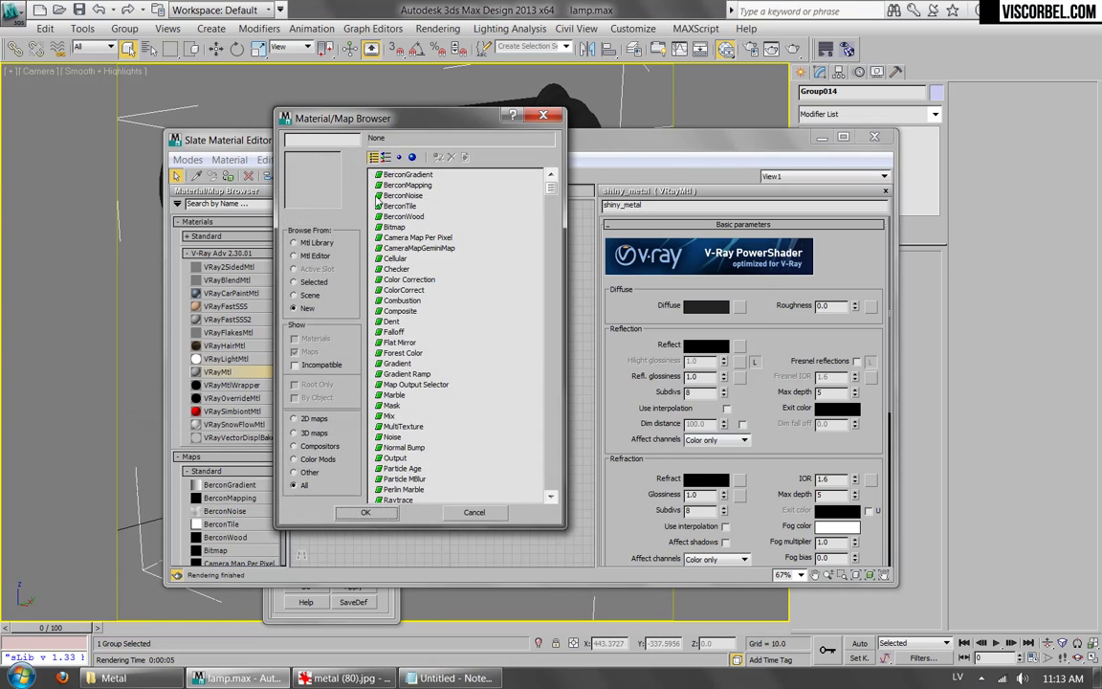
{"action": "double_click", "coordinate": [390, 226]}
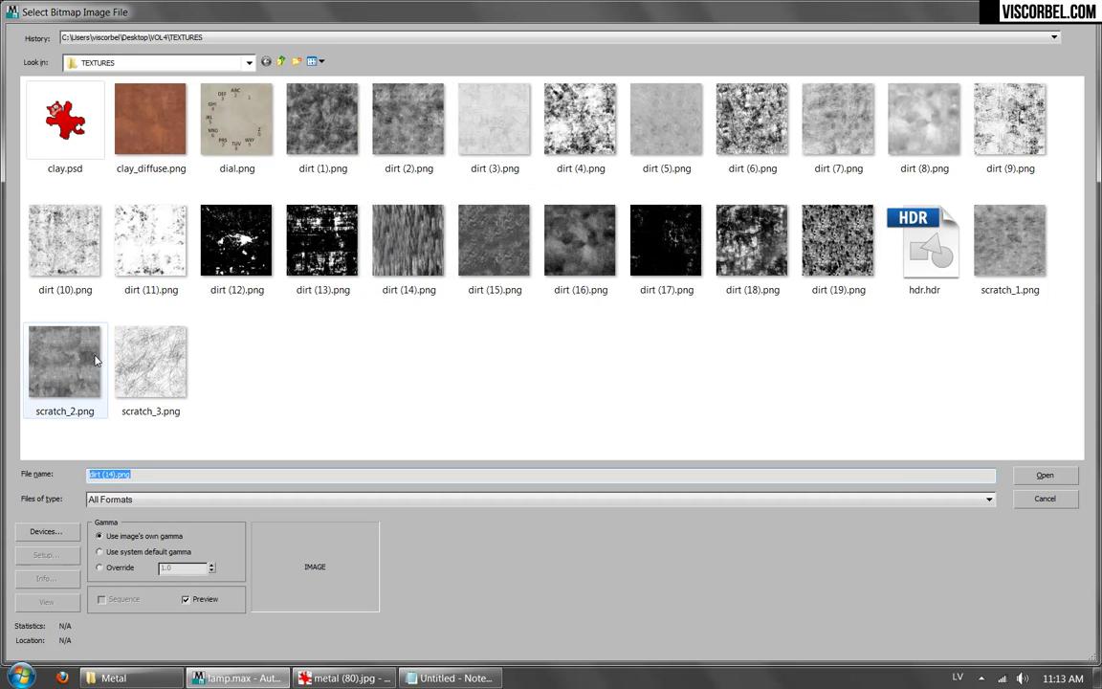
{"action": "double_click", "coordinate": [65, 237]}
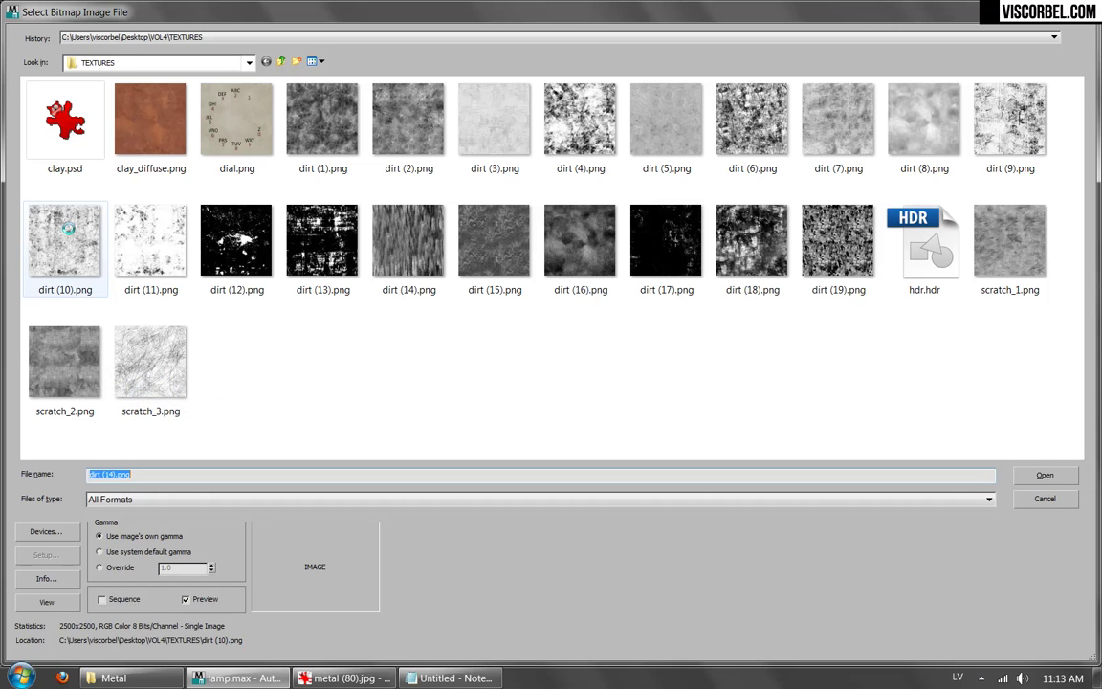
{"action": "scroll", "coordinate": [384, 329], "scroll_direction": "up", "scroll_amount": 2}
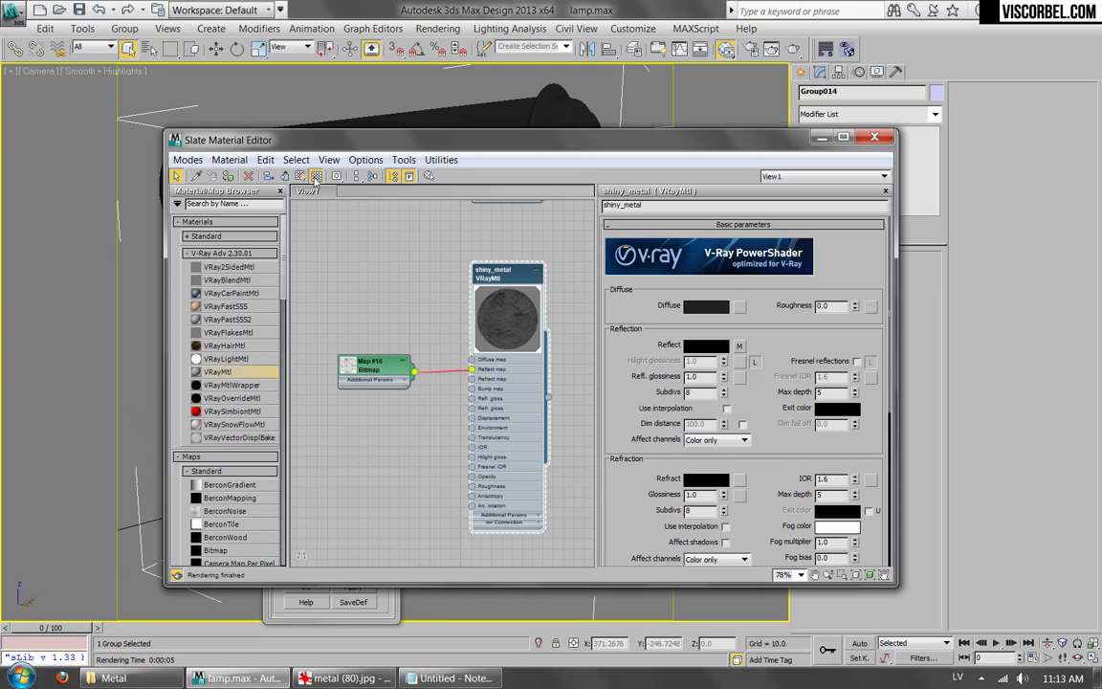
Enable Fresnel reflections on shiny_metal with a Fresnel IOR of 40 and test render the lamp.
{"action": "left_click", "coordinate": [857, 360]}
{"action": "type", "text": "40"}
{"action": "key", "text": "Return"}
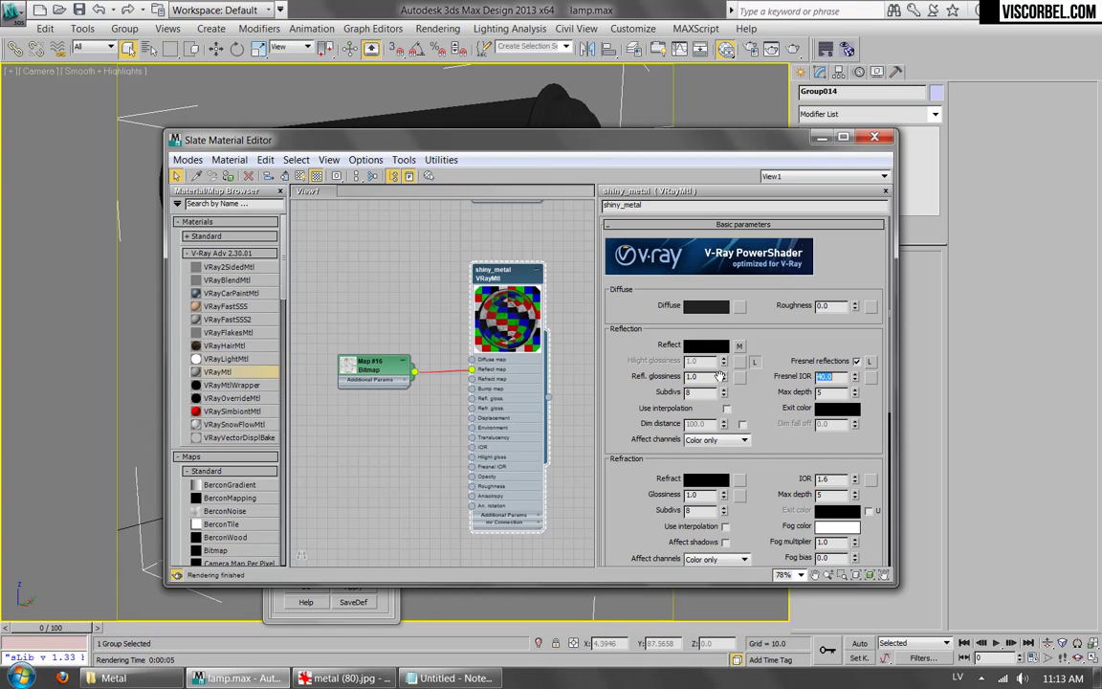
{"action": "left_click", "coordinate": [794, 49]}
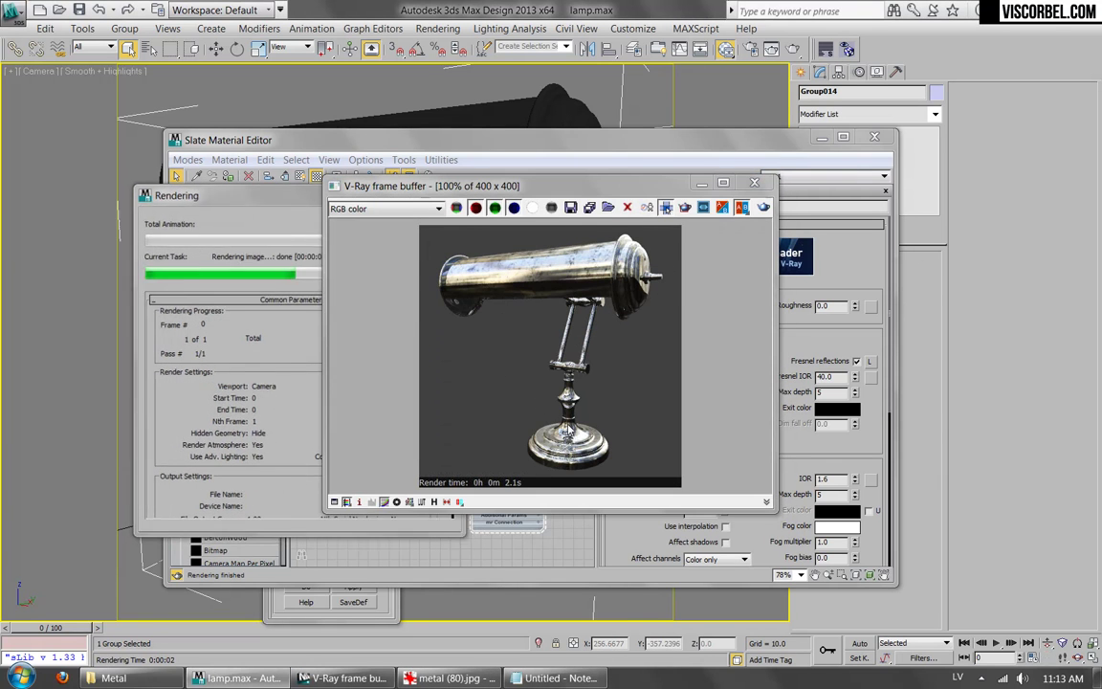
{"action": "left_click", "coordinate": [756, 183]}
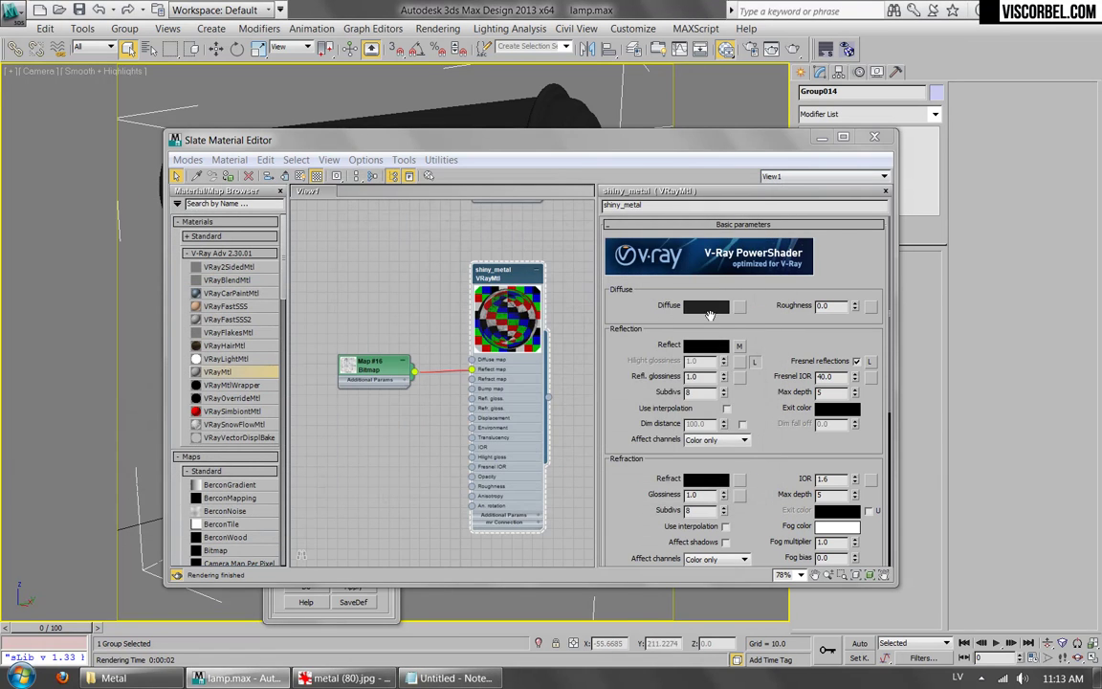
Load the dirt (7).png bitmap as shiny_metal's reflection glossiness map.
{"action": "left_click", "coordinate": [740, 377]}
{"action": "double_click", "coordinate": [361, 206]}
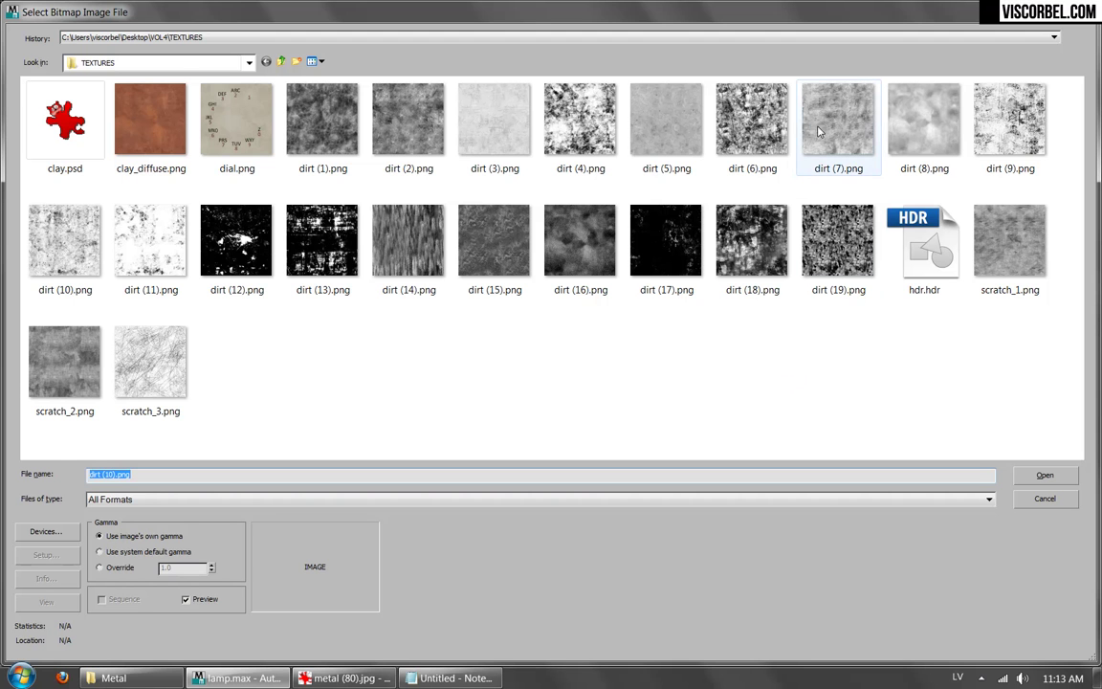
{"action": "double_click", "coordinate": [736, 113]}
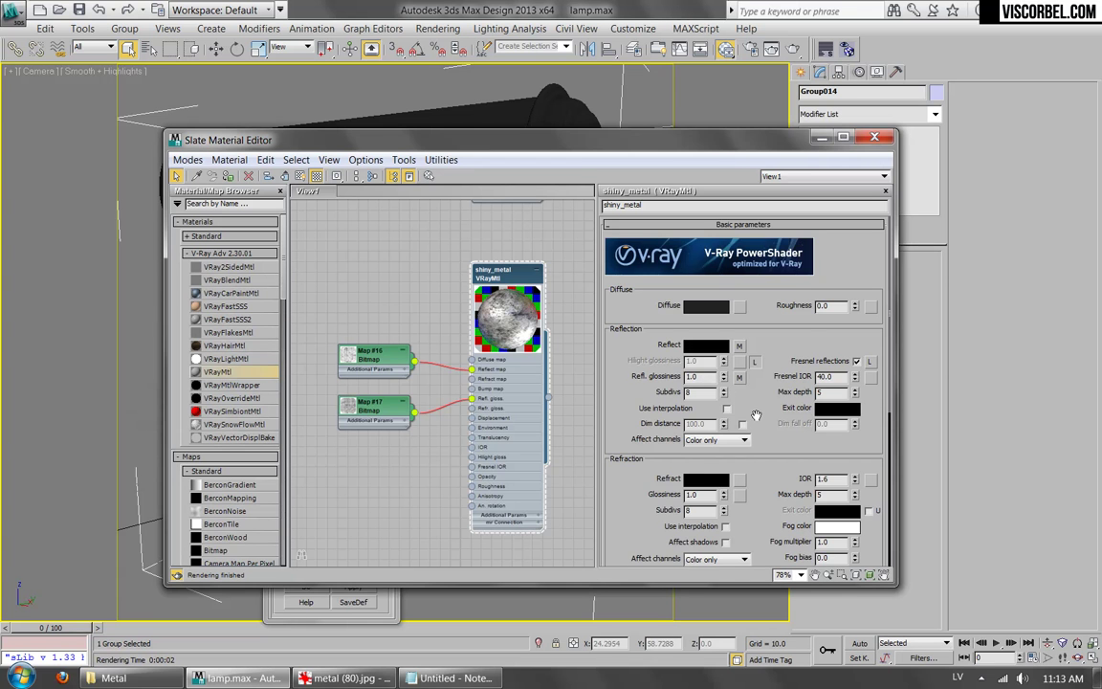
Set shiny_metal's reflection glossiness map amount to 30 and test render the lamp.
{"action": "scroll", "coordinate": [718, 421], "scroll_direction": "down", "scroll_amount": 10}
{"action": "left_click", "coordinate": [708, 518]}
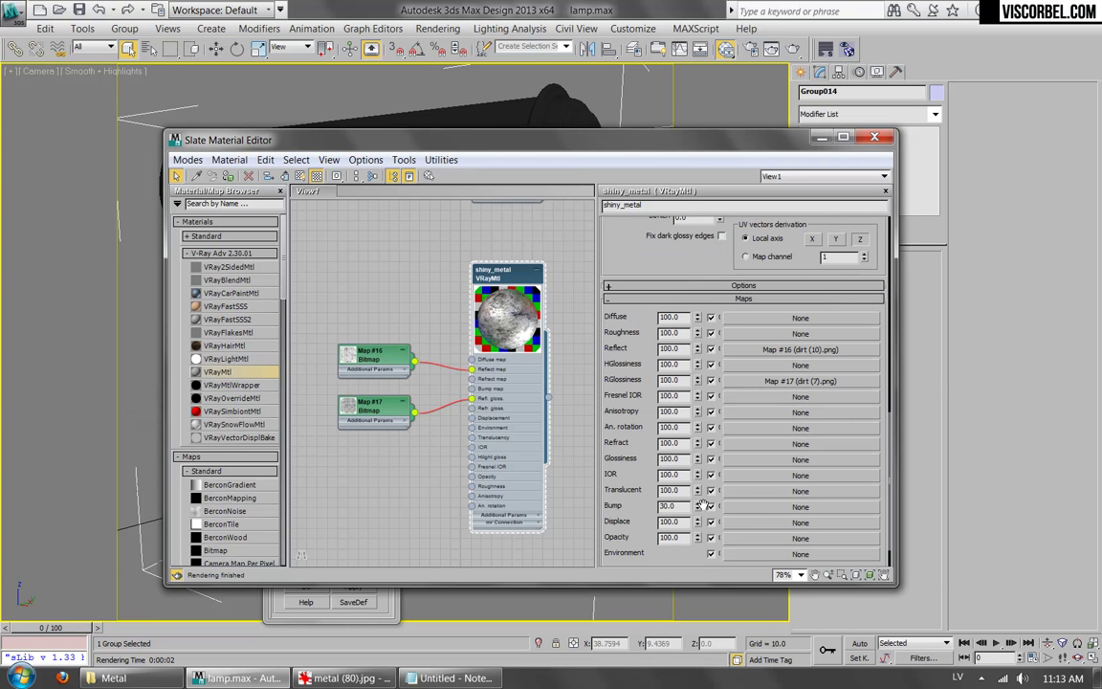
{"action": "type", "text": "30"}
{"action": "key", "text": "Return"}
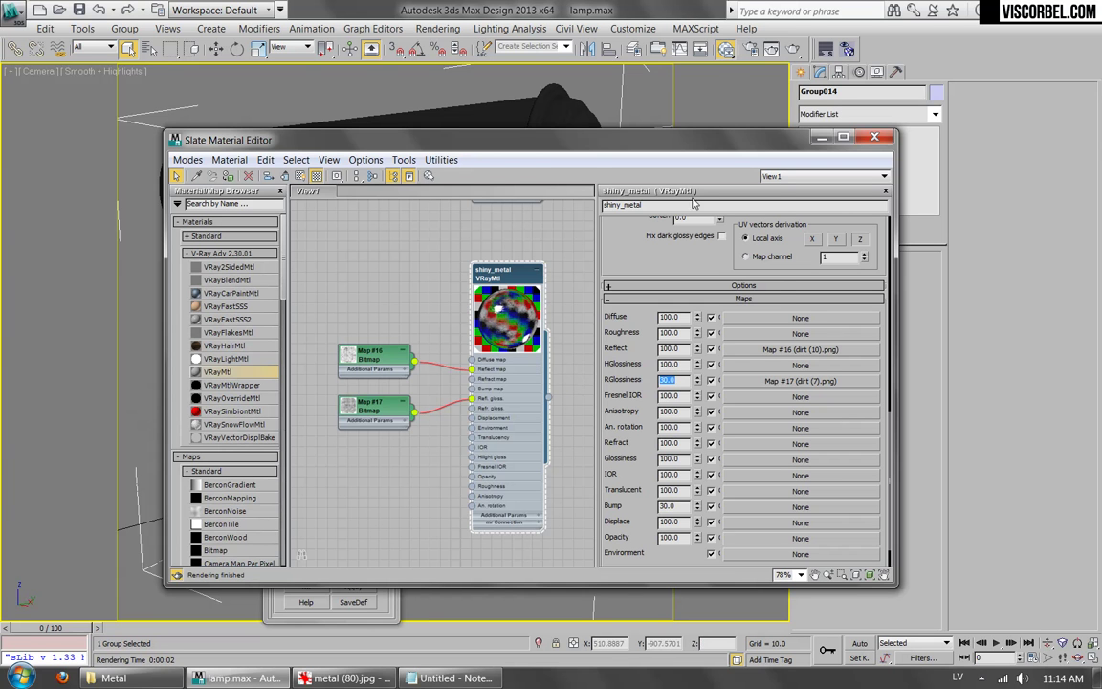
{"action": "left_click", "coordinate": [793, 49]}
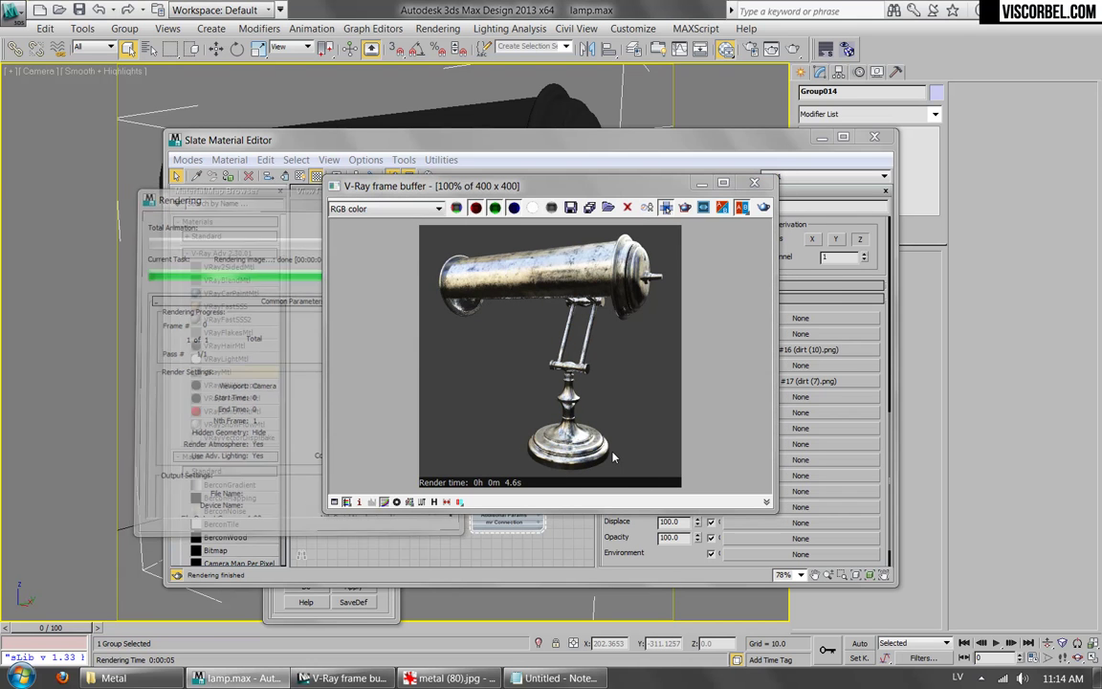
Raise the reflection glossiness map amount to 40, test render the lamp and close the render window.
{"action": "left_click", "coordinate": [623, 556]}
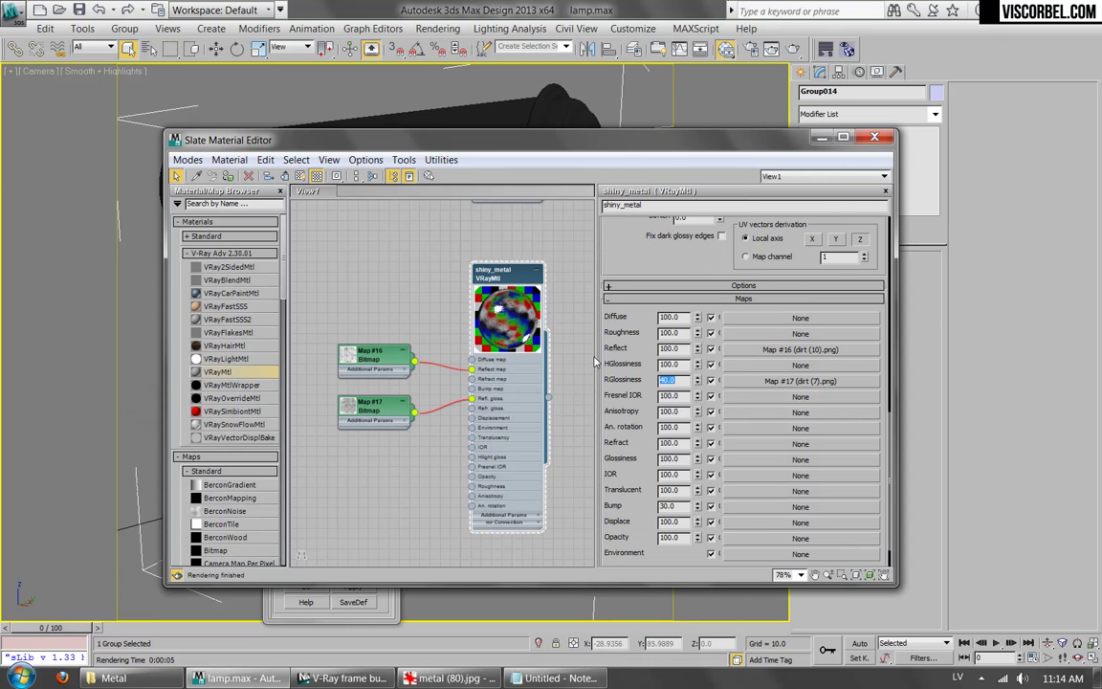
{"action": "left_click", "coordinate": [793, 49]}
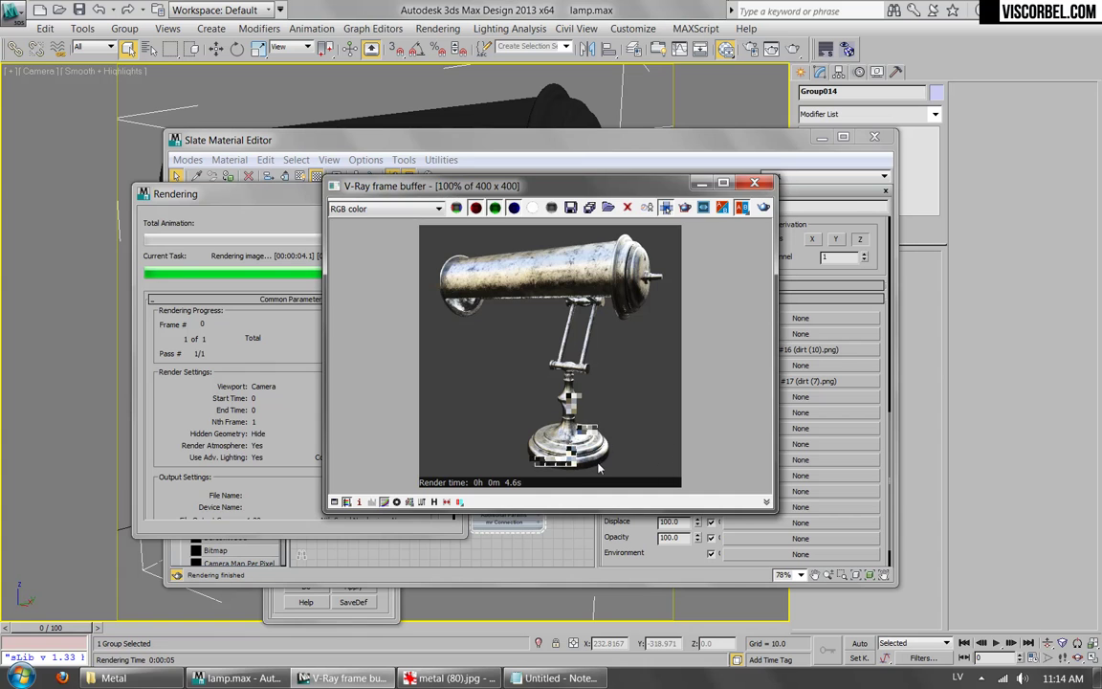
{"action": "left_click", "coordinate": [756, 183]}
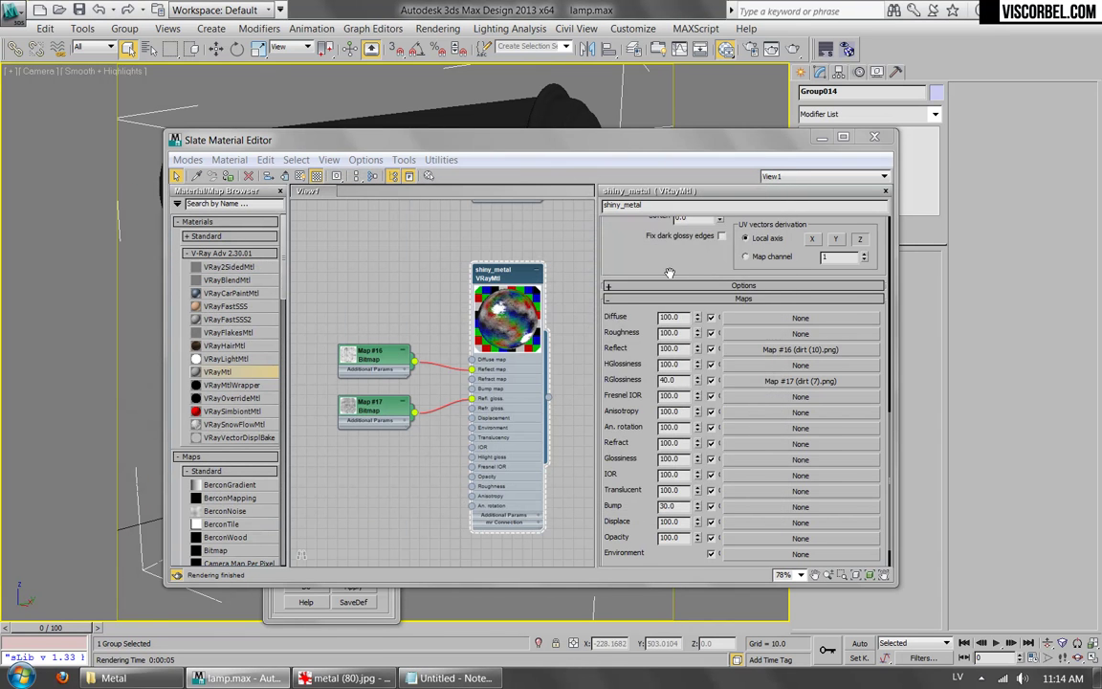
Unlock shiny_metal's highlight glossiness from the reflection glossiness and set it to 0.6.
{"action": "scroll", "coordinate": [717, 399], "scroll_direction": "up", "scroll_amount": 10}
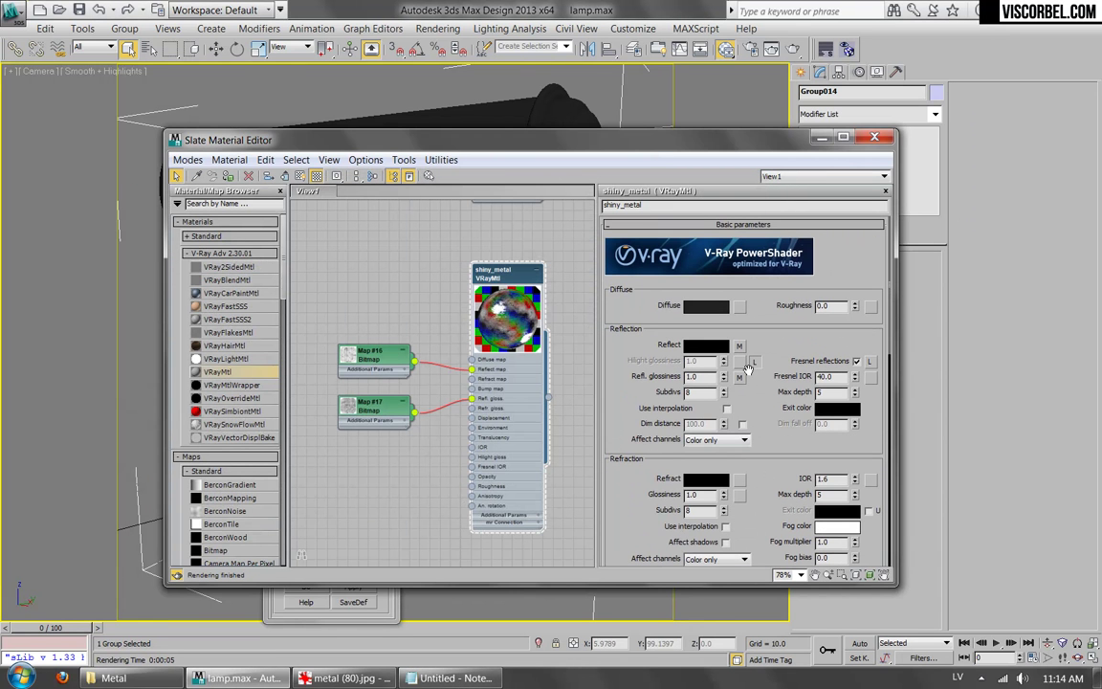
{"action": "left_click", "coordinate": [755, 363]}
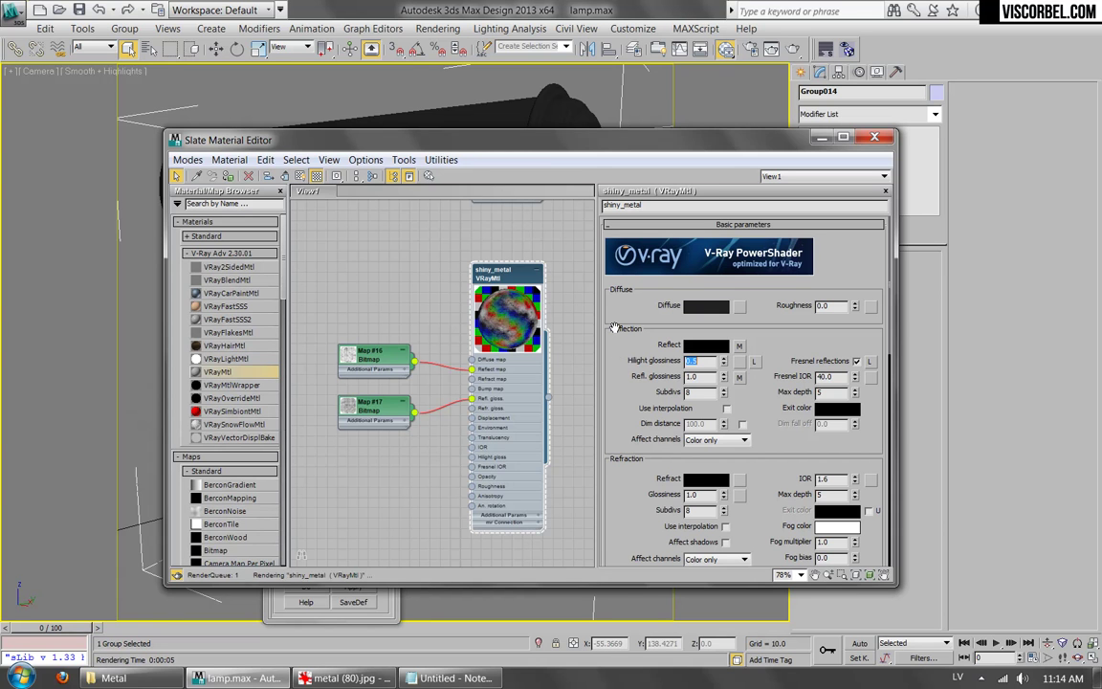
{"action": "key", "text": "Return"}
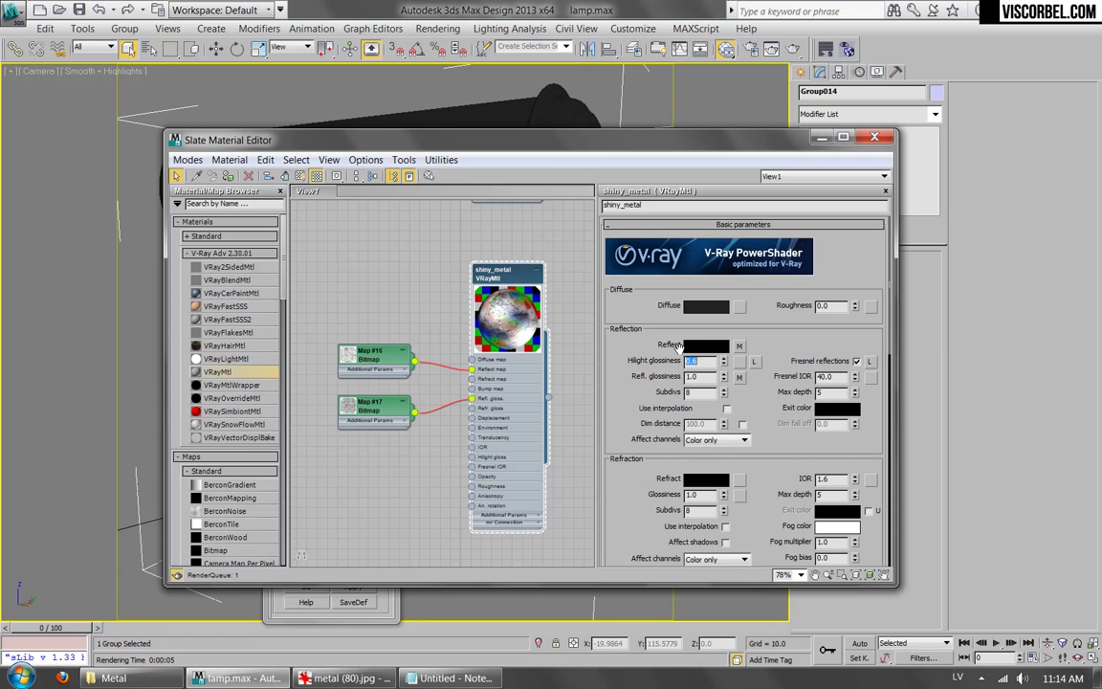
Copy the dirt (7).png reflection glossiness map into shiny_metal's highlight glossiness slot as an independent copy.
{"action": "right_click", "coordinate": [738, 376]}
{"action": "left_click", "coordinate": [767, 400]}
{"action": "right_click", "coordinate": [740, 364]}
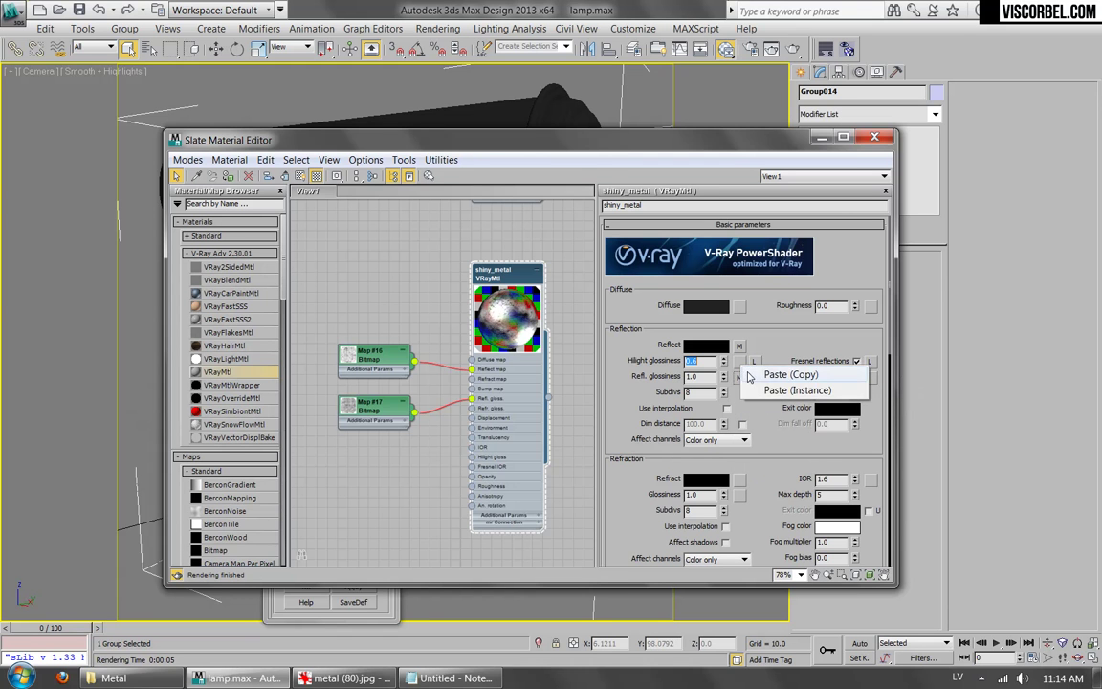
{"action": "left_click", "coordinate": [775, 374]}
Set shiny_metal's highlight glossiness map amount to 30 and test render the lamp.
{"action": "scroll", "coordinate": [763, 413], "scroll_direction": "down", "scroll_amount": 8}
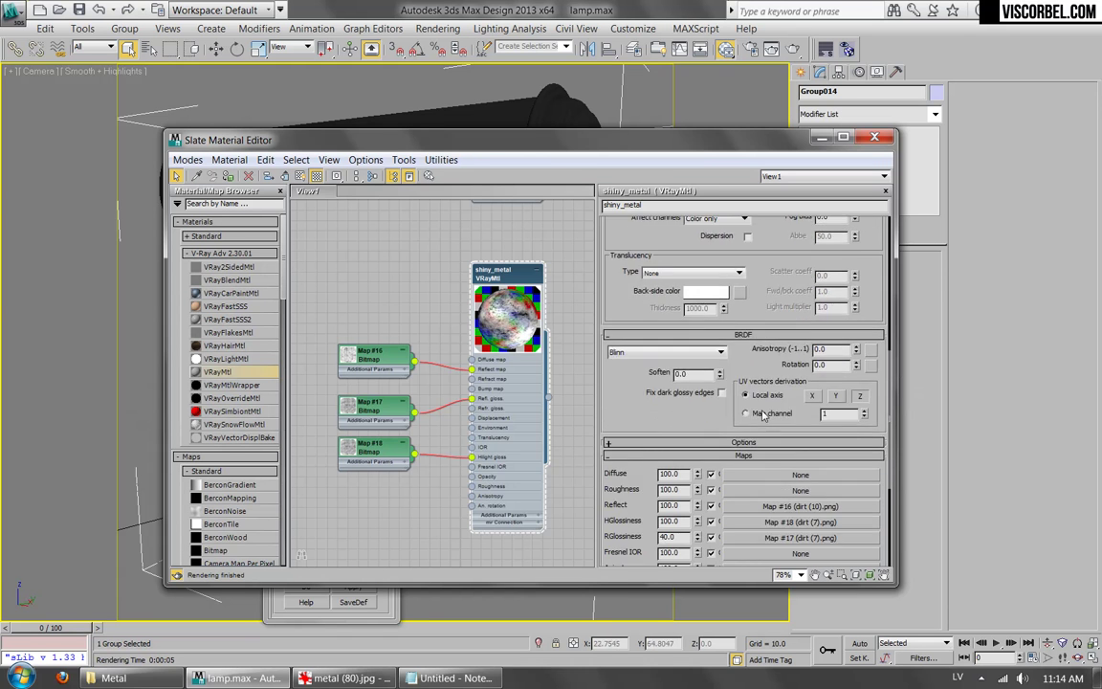
{"action": "scroll", "coordinate": [751, 415], "scroll_direction": "down", "scroll_amount": 4}
{"action": "double_click", "coordinate": [670, 382]}
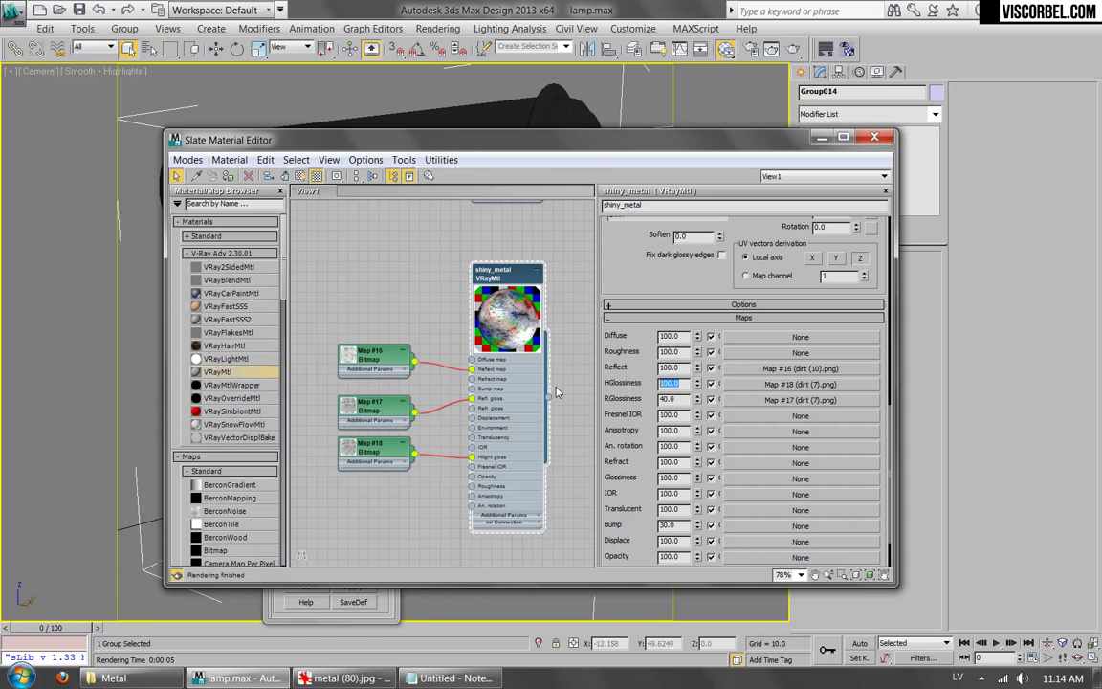
{"action": "key", "text": "Return"}
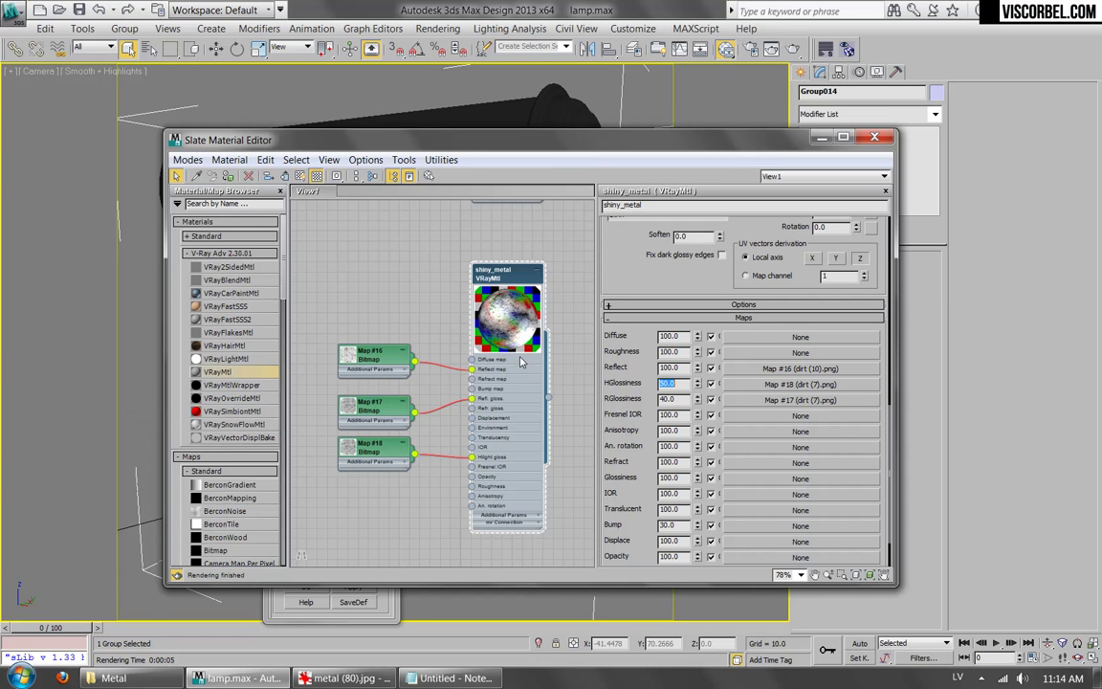
{"action": "key", "text": "Return"}
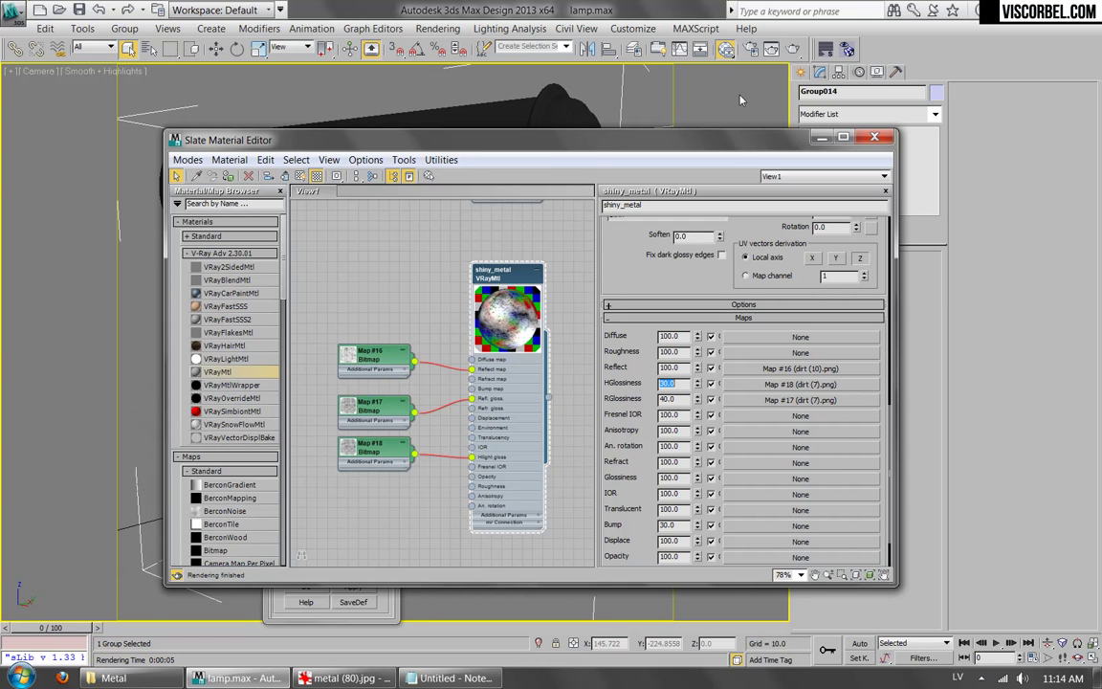
{"action": "left_click", "coordinate": [793, 49]}
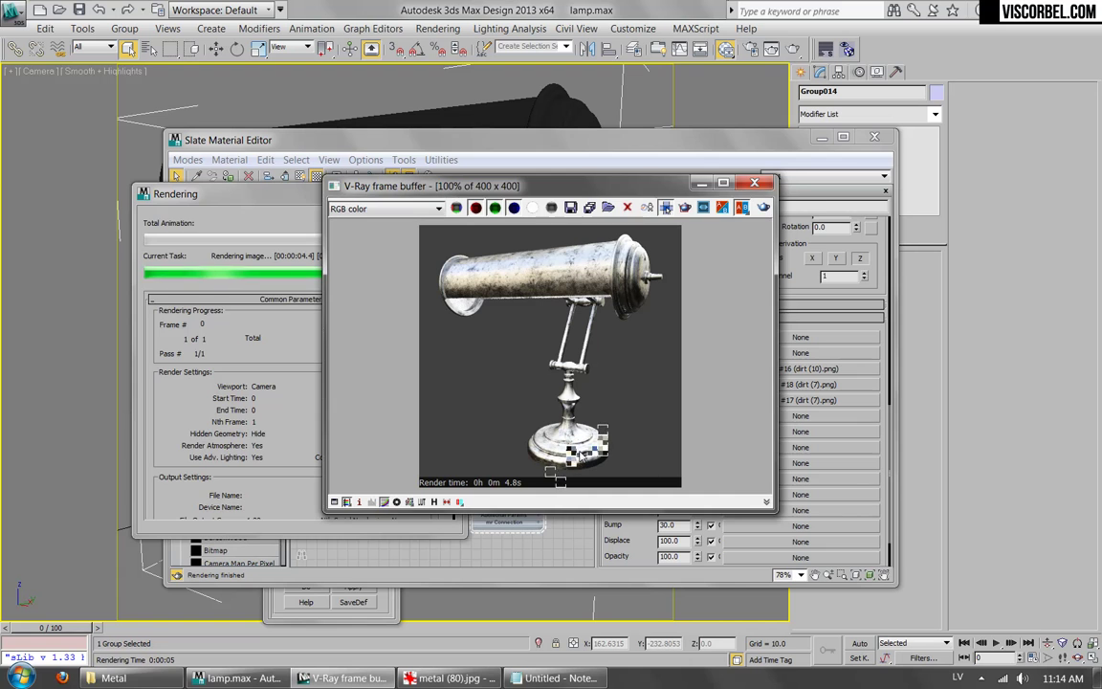
Lower shiny_metal's reflection glossiness map amount to 20 and test render the lamp.
{"action": "left_click", "coordinate": [849, 294]}
{"action": "scroll", "coordinate": [849, 293], "scroll_direction": "up", "scroll_amount": 10}
{"action": "scroll", "coordinate": [689, 459], "scroll_direction": "down", "scroll_amount": 2}
{"action": "scroll", "coordinate": [689, 459], "scroll_direction": "down", "scroll_amount": 5}
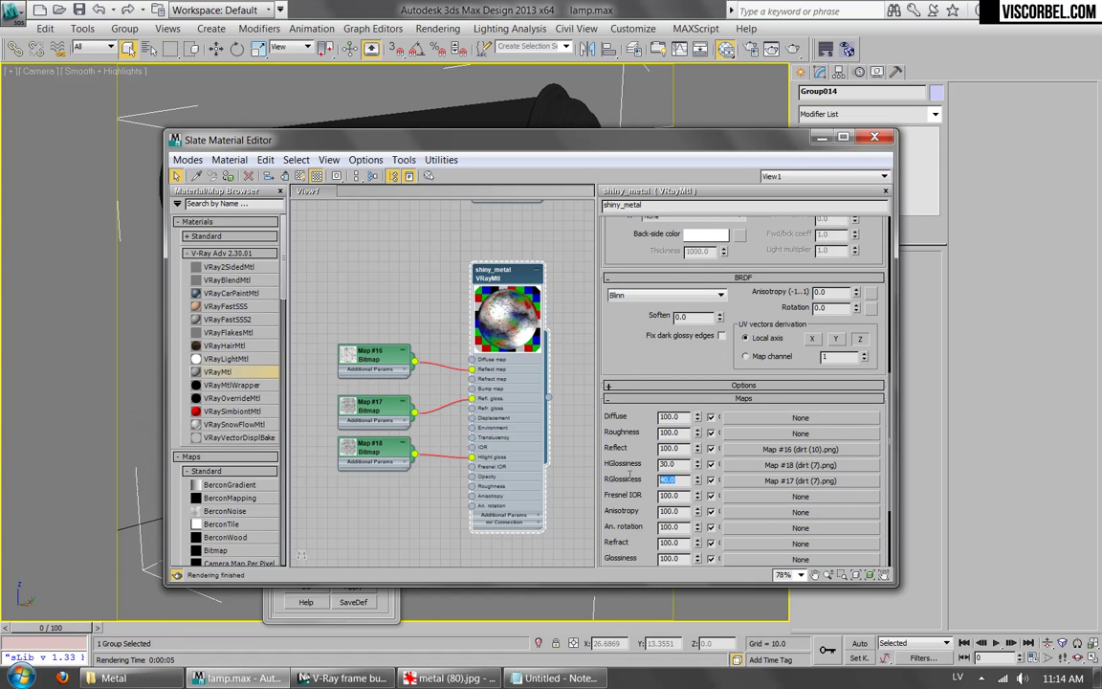
{"action": "key", "text": "Return"}
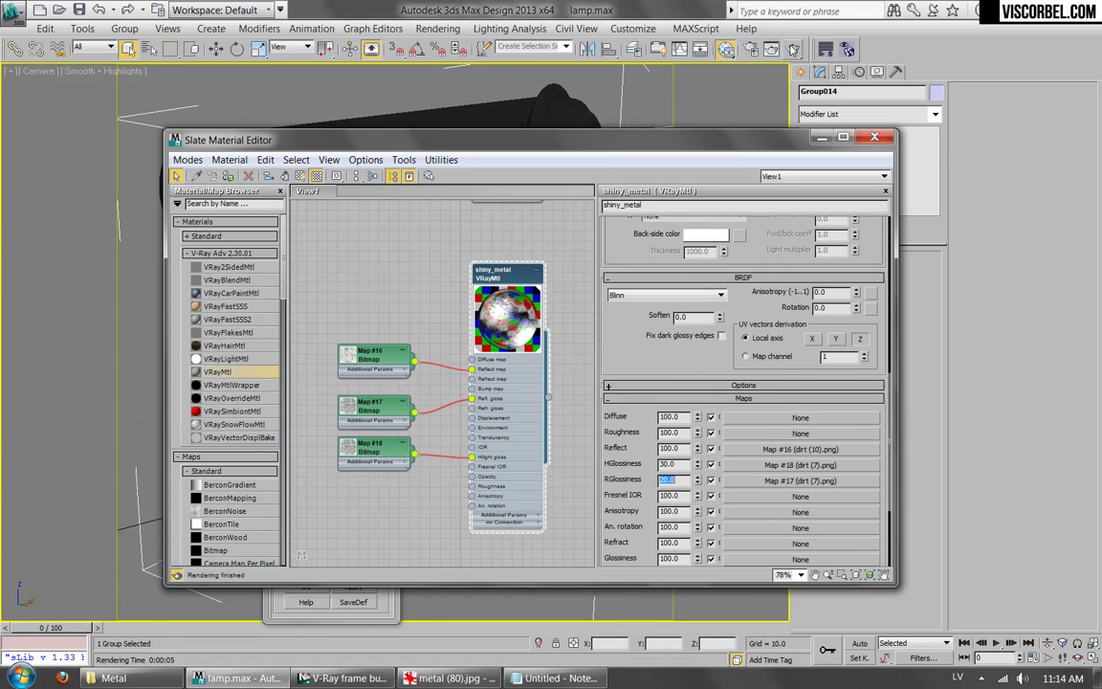
{"action": "left_click", "coordinate": [793, 49]}
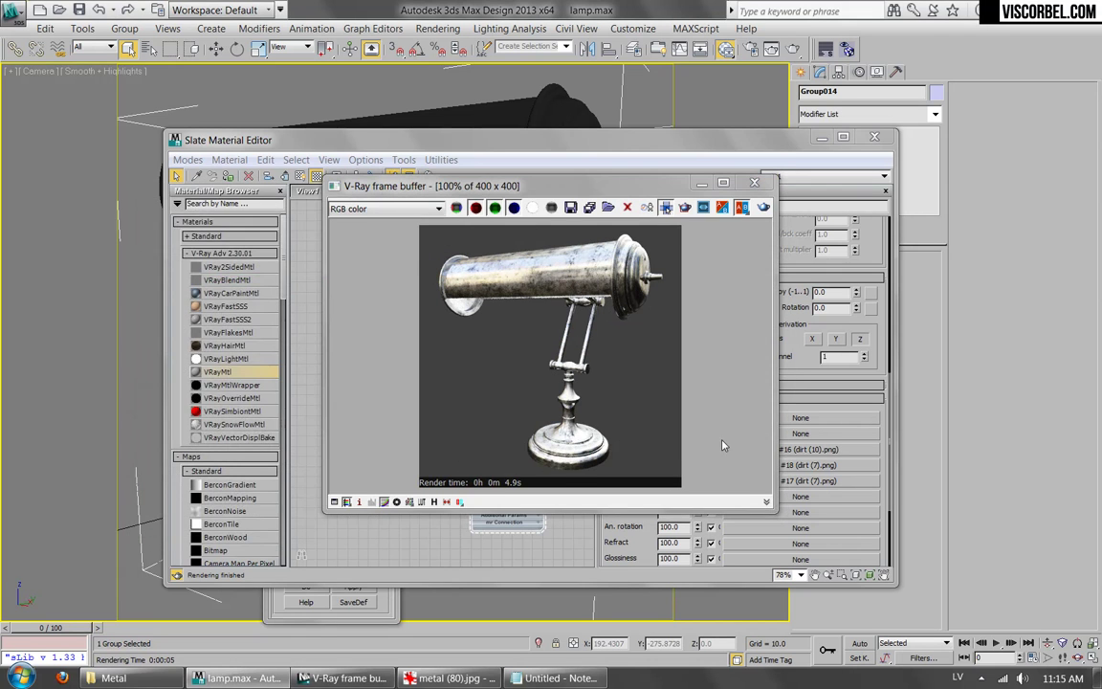
Load the scratch_2.png bitmap as shiny_metal's bump map.
{"action": "left_click_drag", "start_coordinate": [876, 411], "coordinate": [875, 287]}
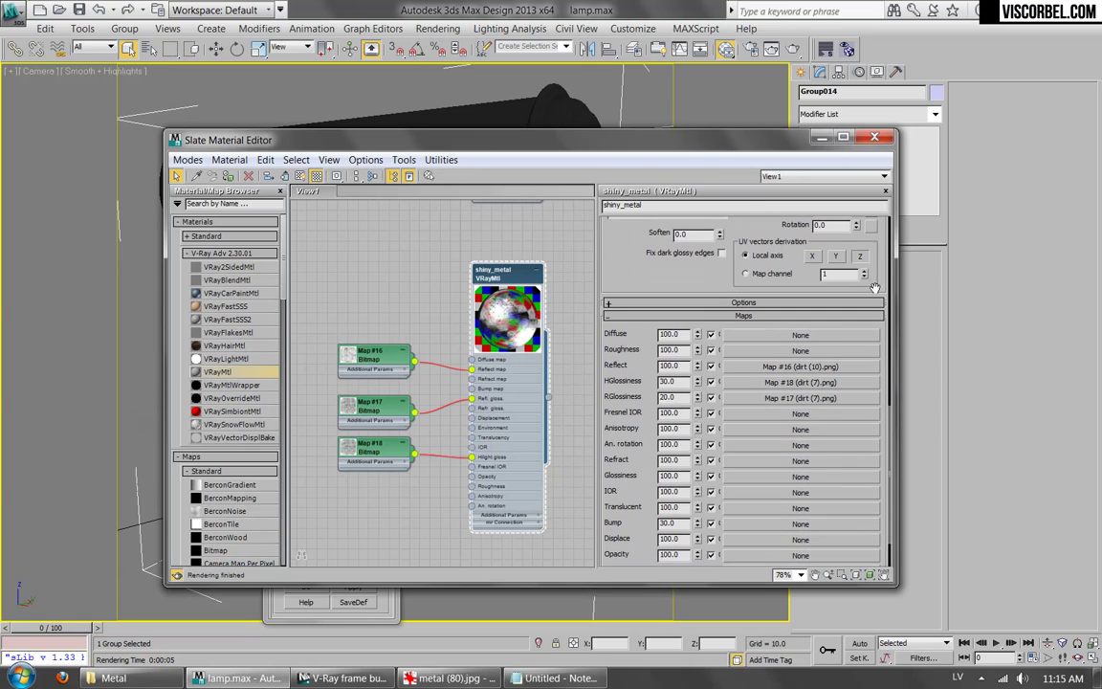
{"action": "left_click", "coordinate": [782, 527]}
{"action": "double_click", "coordinate": [386, 230]}
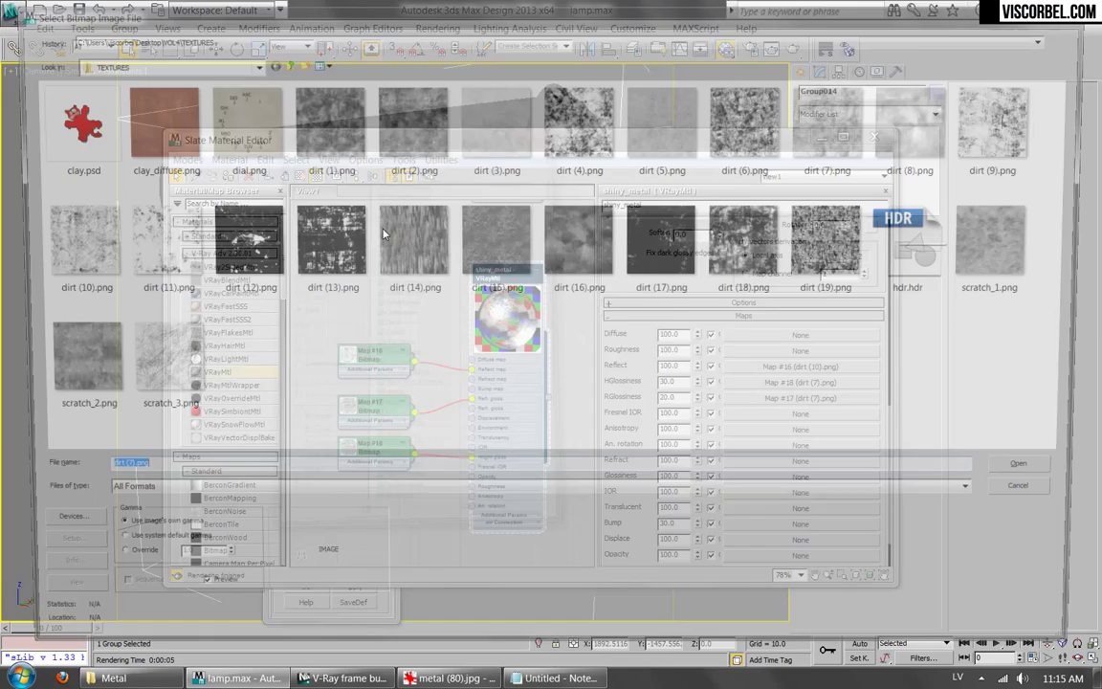
{"action": "left_click", "coordinate": [64, 362]}
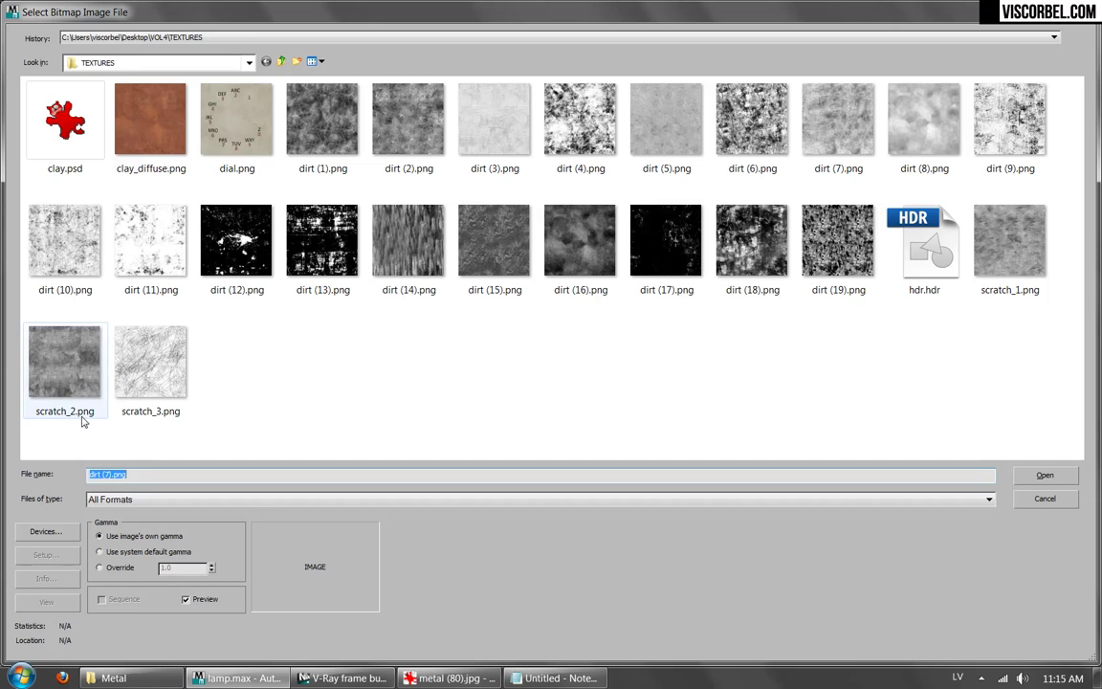
{"action": "double_click", "coordinate": [60, 341]}
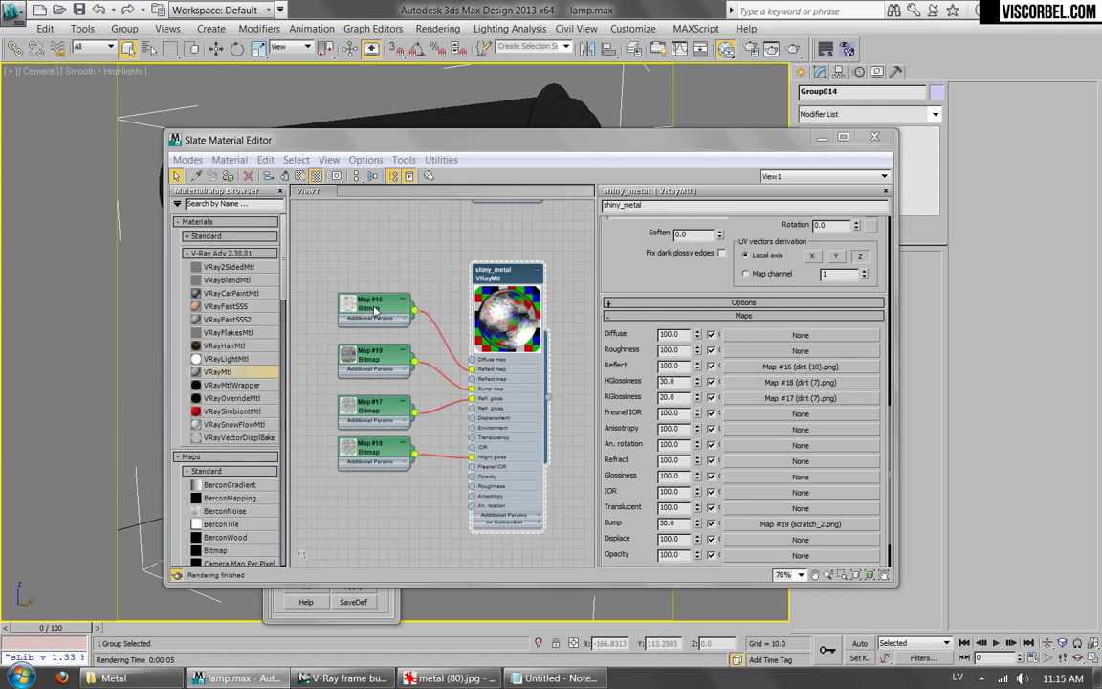
Show the scratch_2.png bump map on the lamp in the viewport and shift the material editor to check it.
{"action": "right_click", "coordinate": [372, 359]}
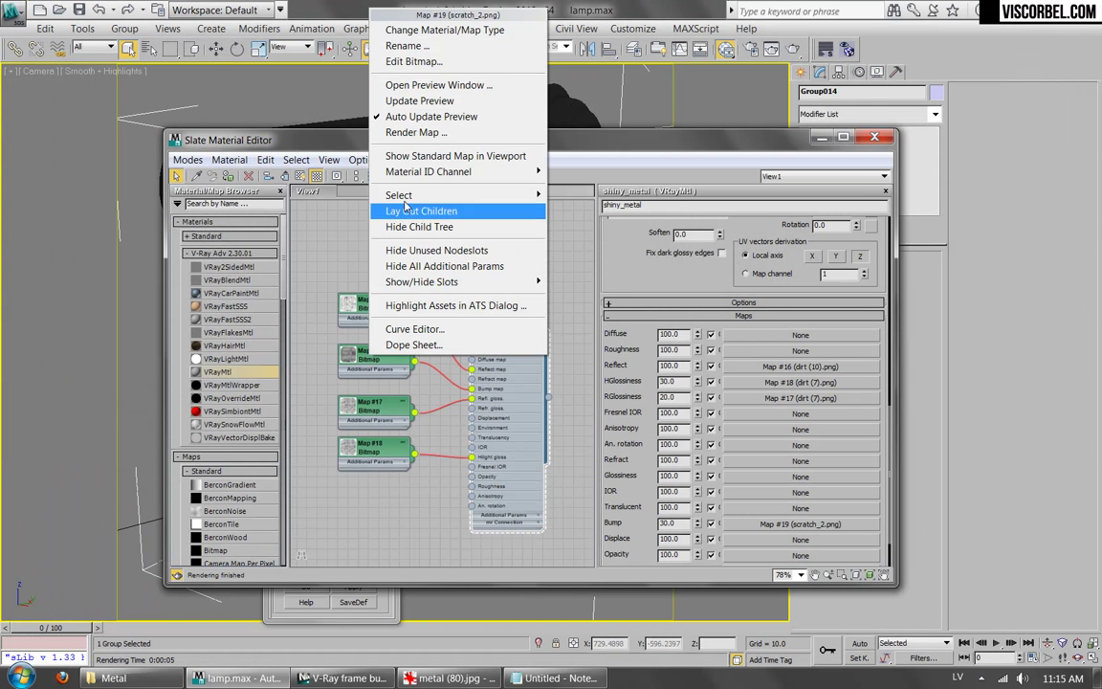
{"action": "left_click", "coordinate": [419, 152]}
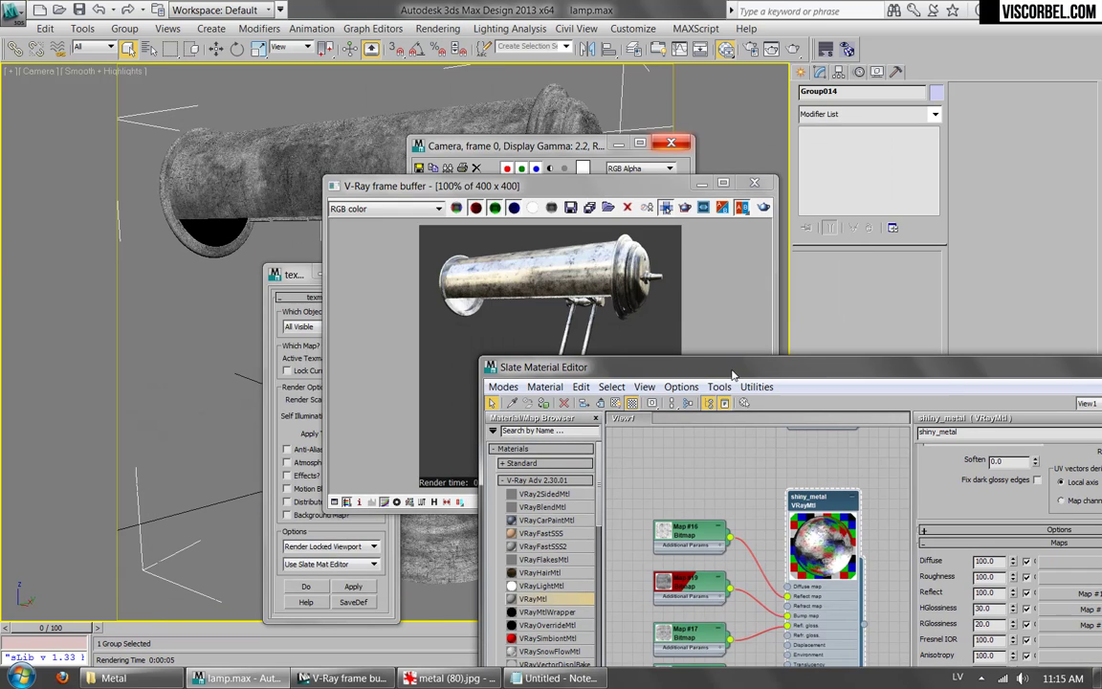
{"action": "left_click_drag", "start_coordinate": [416, 150], "coordinate": [397, 121]}
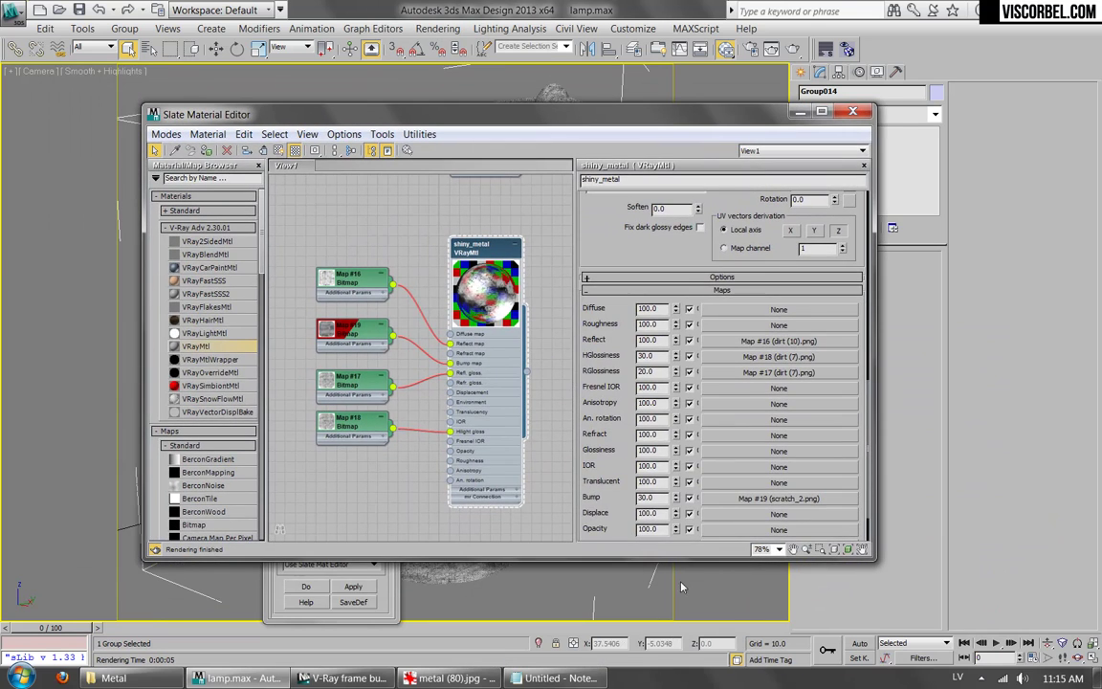
Set the scratch_2.png map's blur to 0.2 and shiny_metal's bump amount to 3.
{"action": "left_click", "coordinate": [751, 501]}
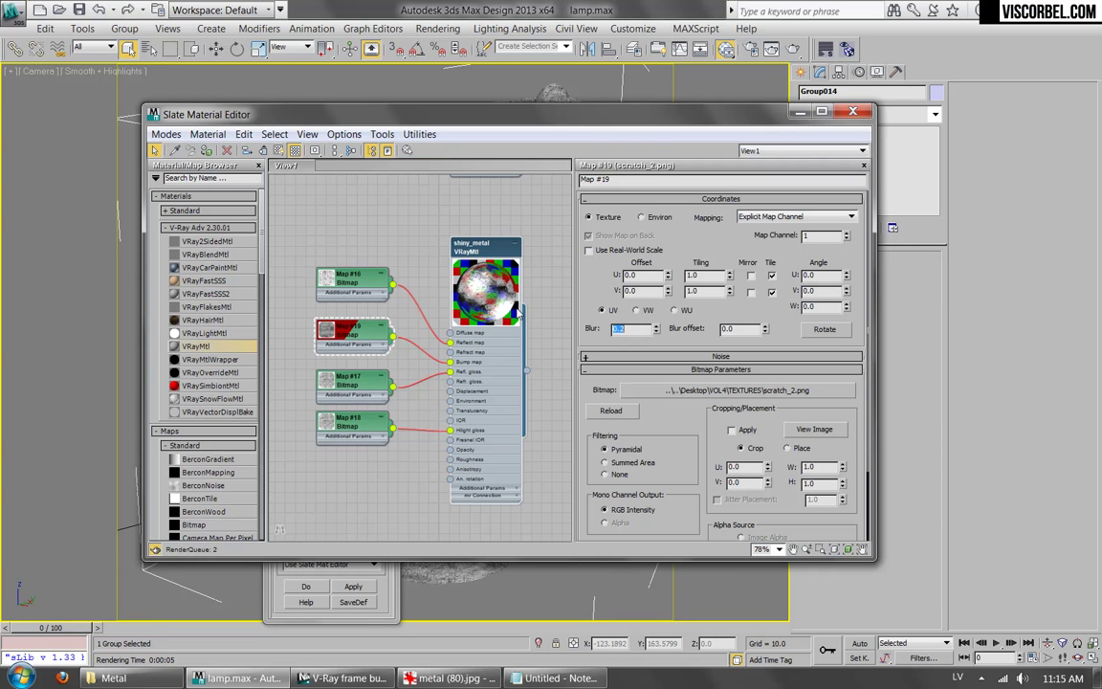
{"action": "double_click", "coordinate": [488, 253]}
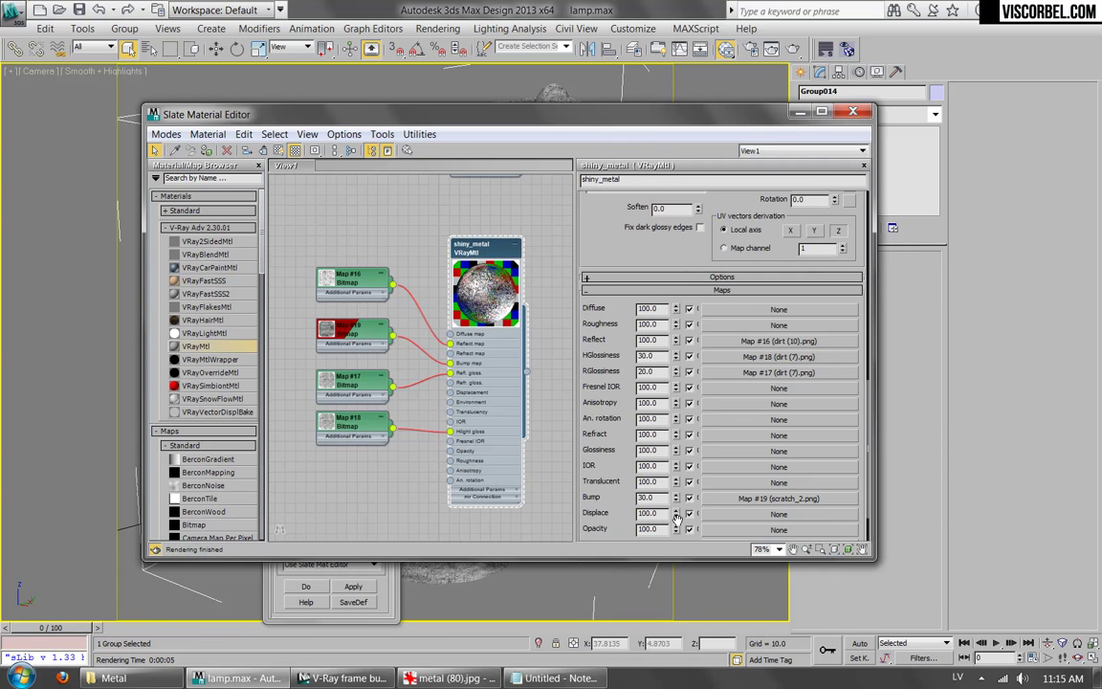
{"action": "type", "text": "3"}
{"action": "key", "text": "Return"}
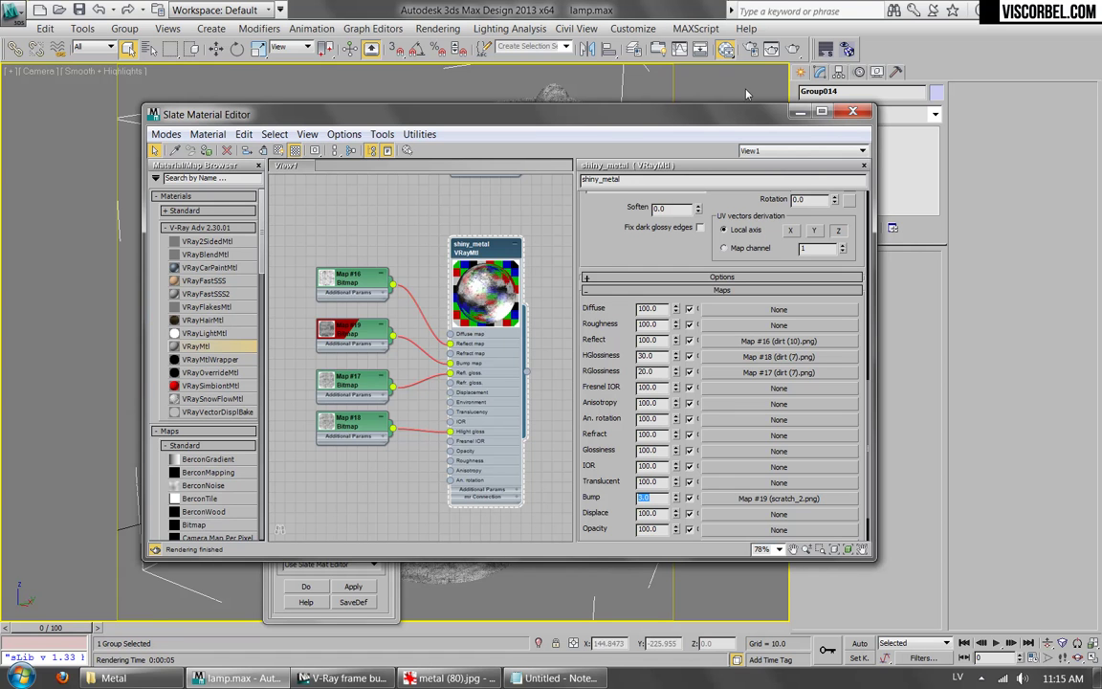
Render the camera view to check the shiny_metal material on the lamp, and close the render window.
{"action": "left_click", "coordinate": [794, 52]}
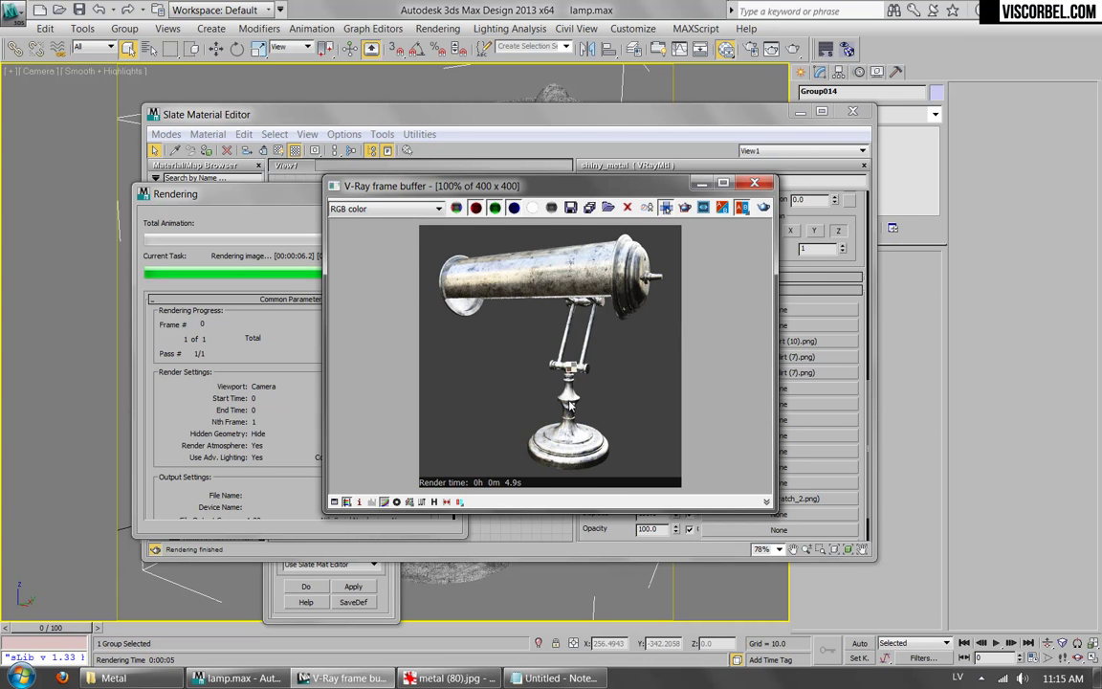
{"action": "left_click", "coordinate": [754, 182]}
Add a new VRayMtl node below the shiny_metal node and set its roughness to 0.8.
{"action": "scroll", "coordinate": [486, 354], "scroll_direction": "down", "scroll_amount": 6}
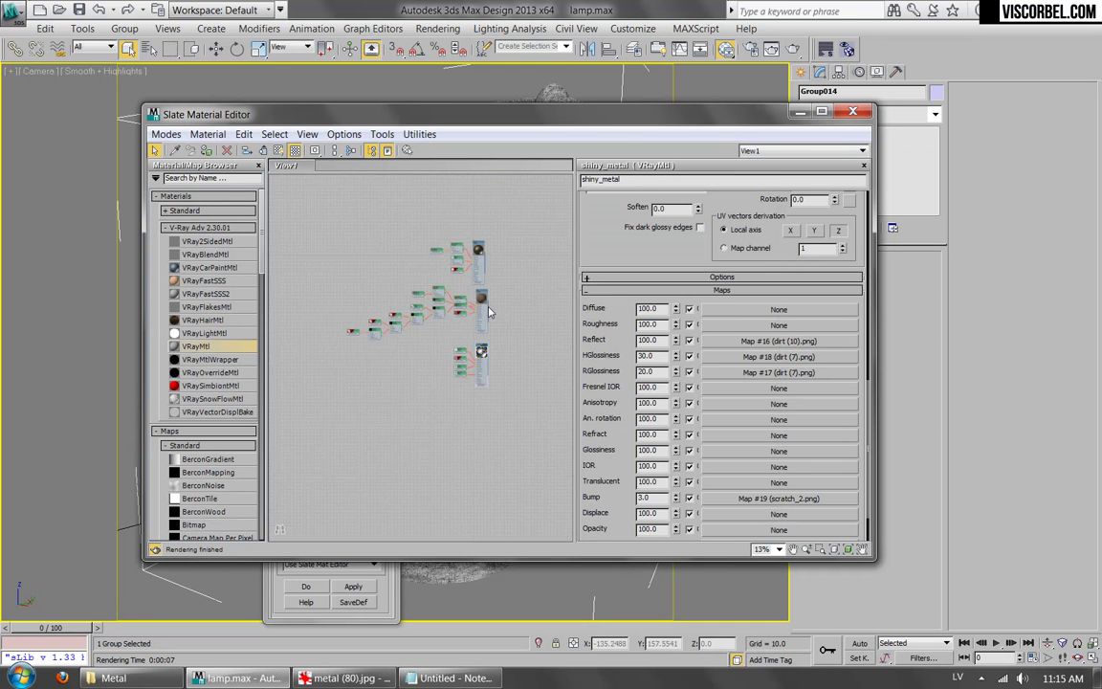
{"action": "scroll", "coordinate": [488, 312], "scroll_direction": "up", "scroll_amount": 4}
{"action": "left_click_drag", "start_coordinate": [471, 424], "coordinate": [465, 409]}
{"action": "middle_click_drag", "start_coordinate": [378, 385], "coordinate": [370, 271]}
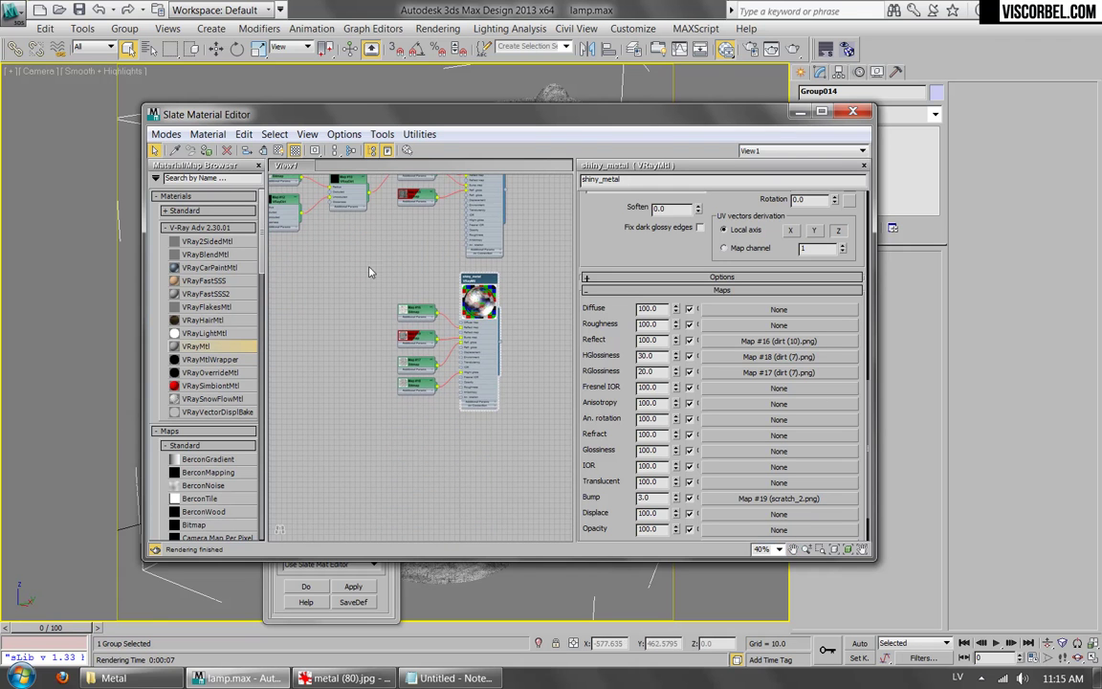
{"action": "left_click_drag", "start_coordinate": [197, 351], "coordinate": [476, 438]}
{"action": "double_click", "coordinate": [471, 439]}
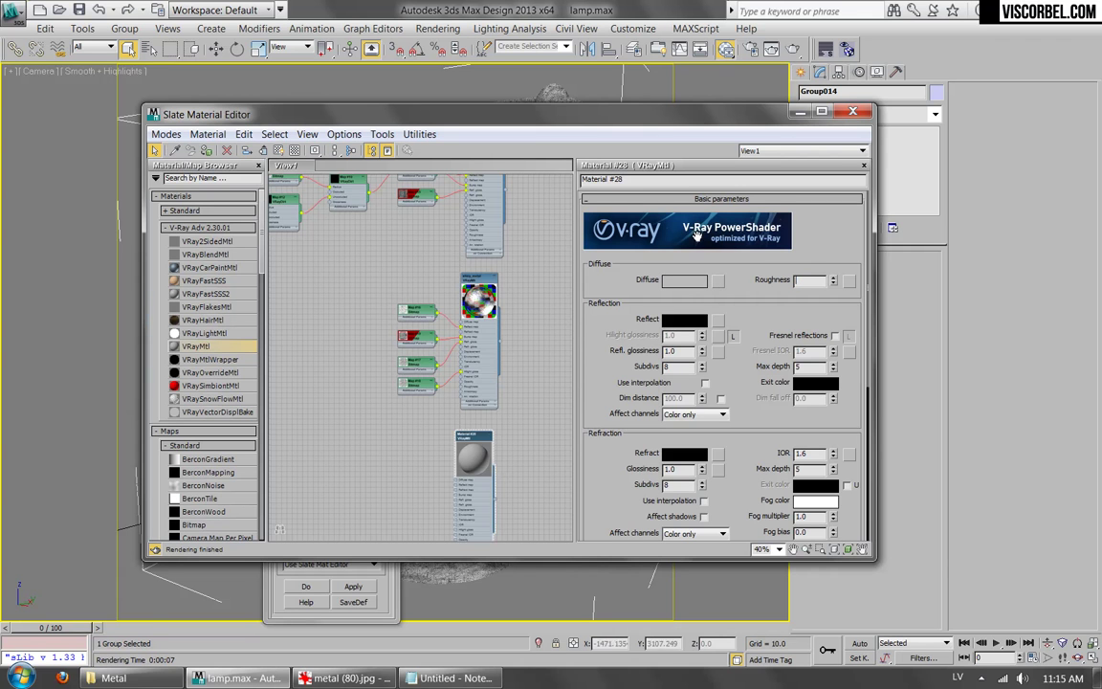
{"action": "middle_click_drag", "start_coordinate": [431, 449], "coordinate": [409, 344]}
{"action": "scroll", "coordinate": [408, 344], "scroll_direction": "up", "scroll_amount": 3}
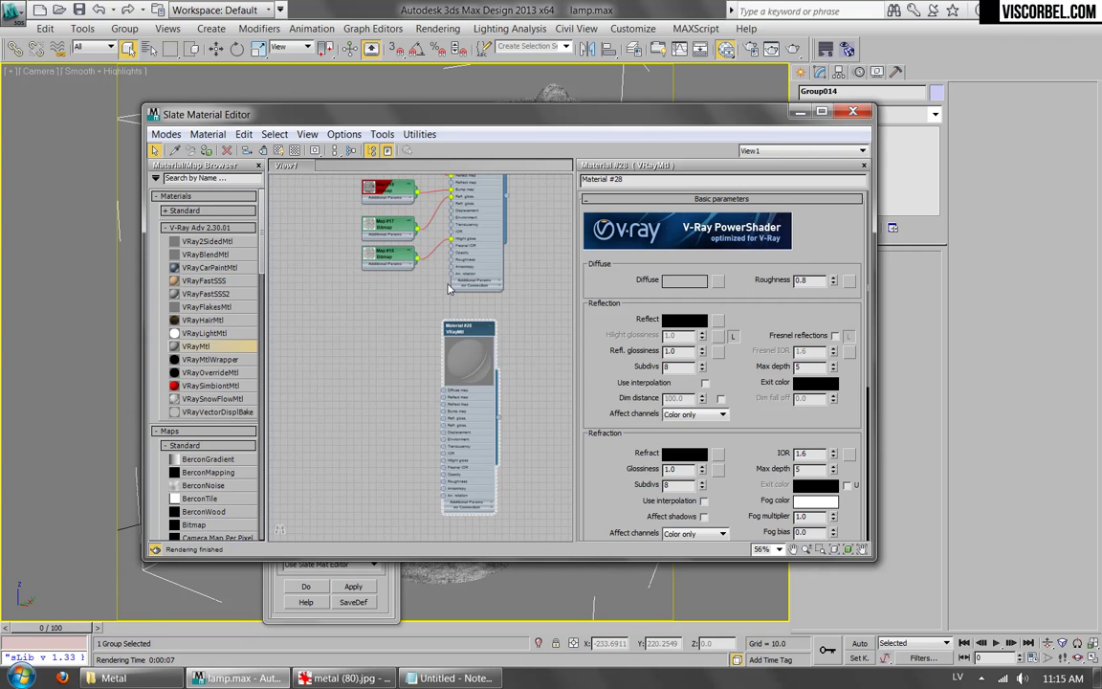
Add a VRayBlendMtl node beside the existing material nodes and show its parameters.
{"action": "scroll", "coordinate": [517, 274], "scroll_direction": "down", "scroll_amount": 10}
{"action": "middle_click_drag", "start_coordinate": [516, 251], "coordinate": [457, 308]}
{"action": "scroll", "coordinate": [431, 339], "scroll_direction": "up", "scroll_amount": 5}
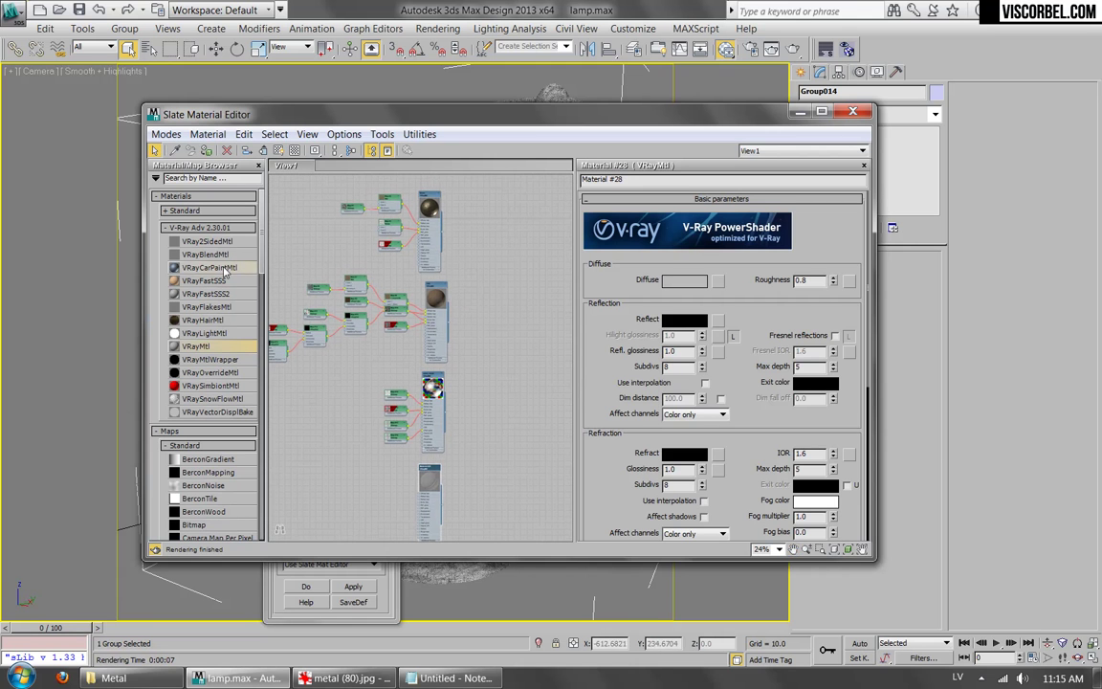
{"action": "scroll", "coordinate": [236, 239], "scroll_direction": "down", "scroll_amount": 6}
{"action": "scroll", "coordinate": [251, 287], "scroll_direction": "up", "scroll_amount": 5}
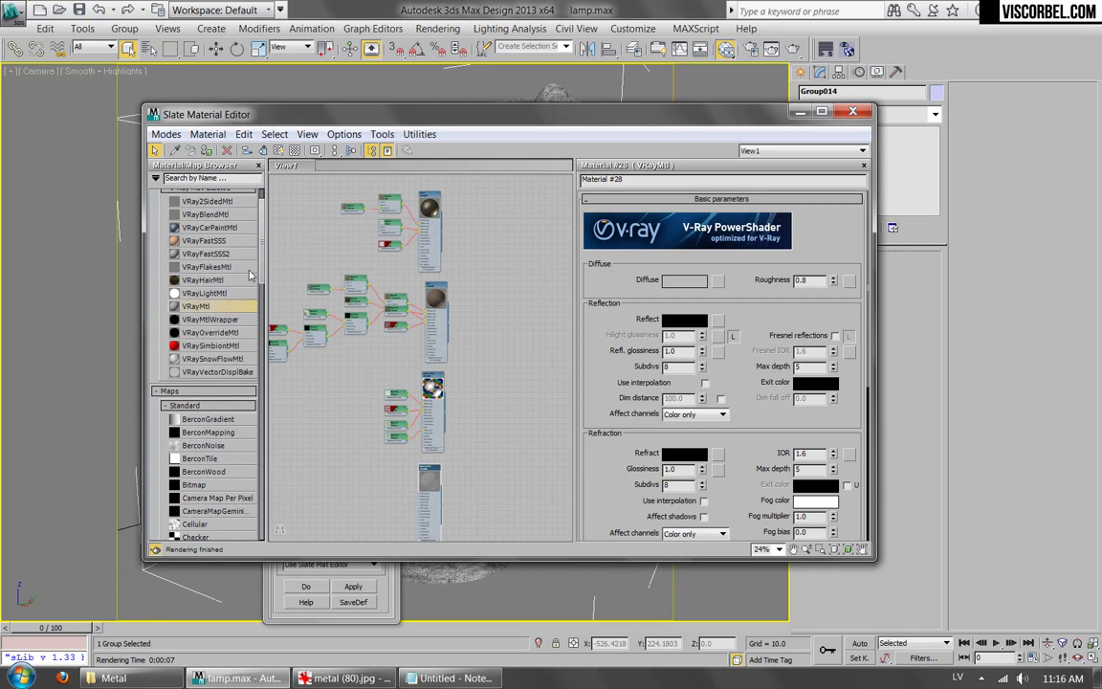
{"action": "scroll", "coordinate": [251, 276], "scroll_direction": "up", "scroll_amount": 1}
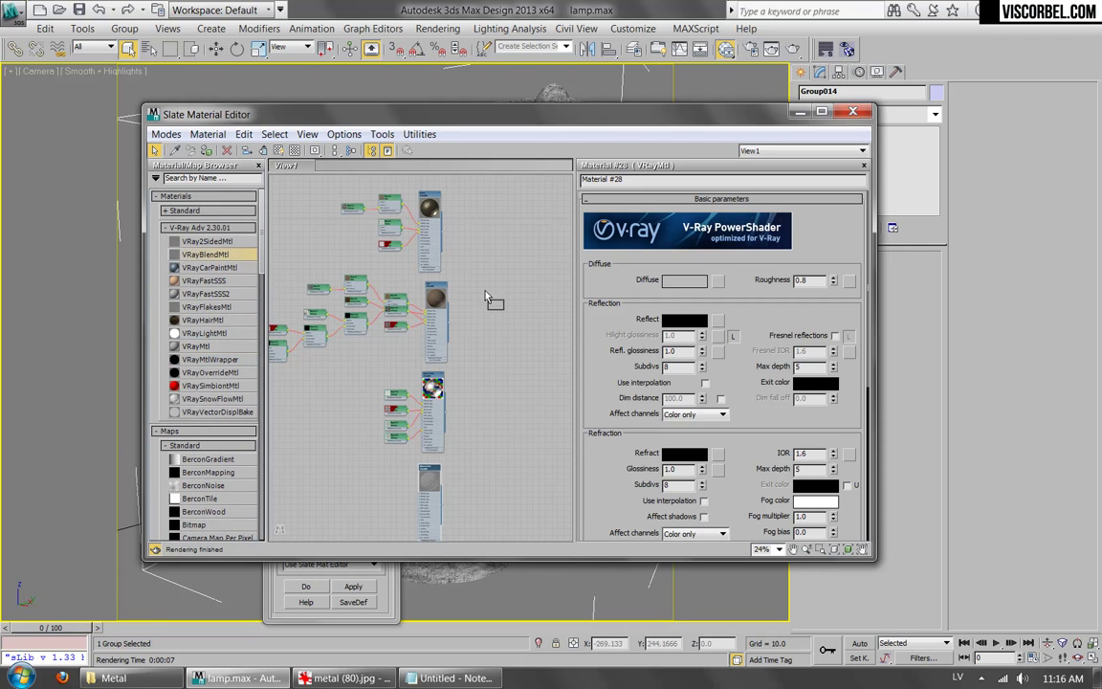
{"action": "left_click_drag", "start_coordinate": [206, 255], "coordinate": [516, 319]}
{"action": "double_click", "coordinate": [517, 319]}
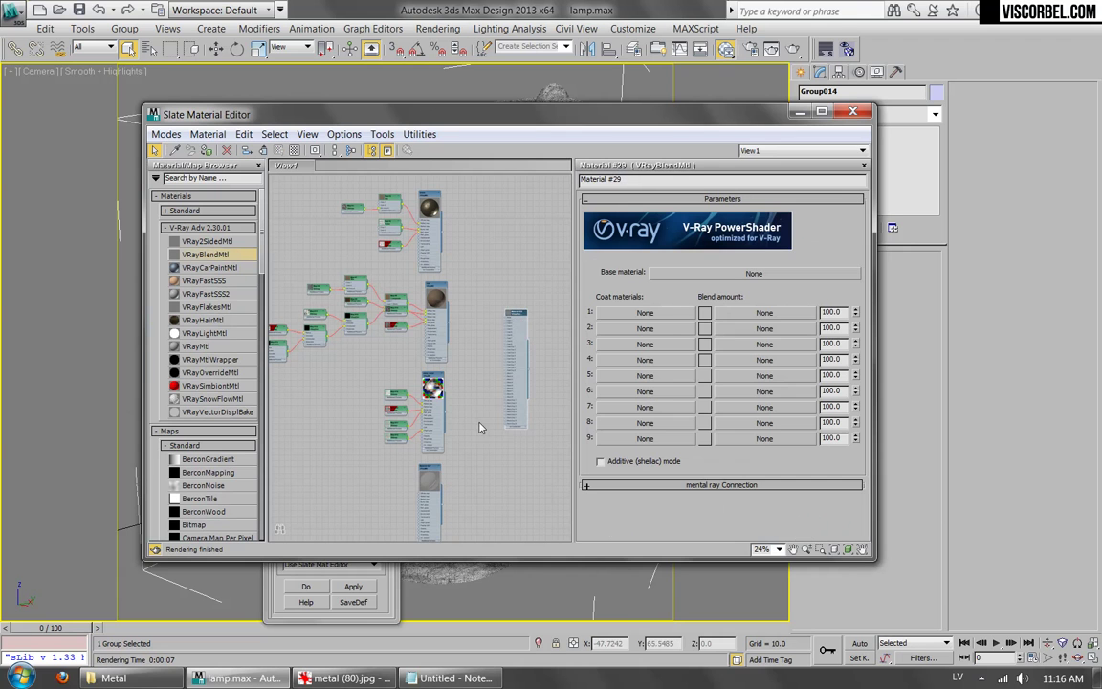
View the reference lamp photo in IrfanView, and connect brass to Base and rust to Coat 1 of the blend material in 3ds Max.
{"action": "left_click", "coordinate": [337, 678]}
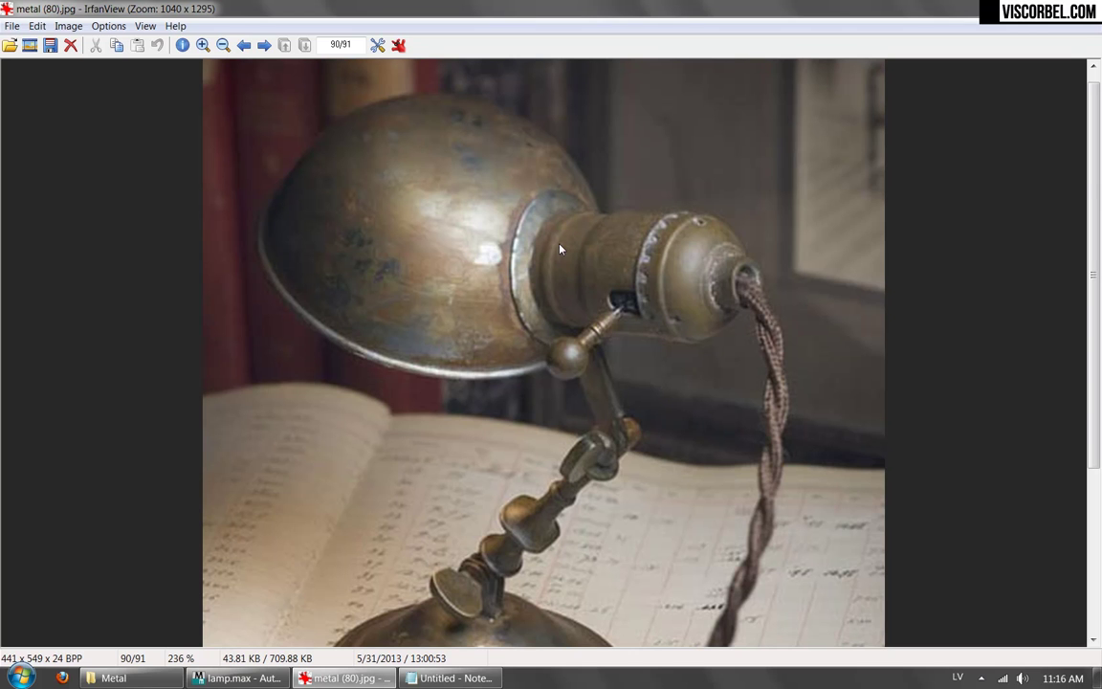
{"action": "key", "text": "alt+Tab"}
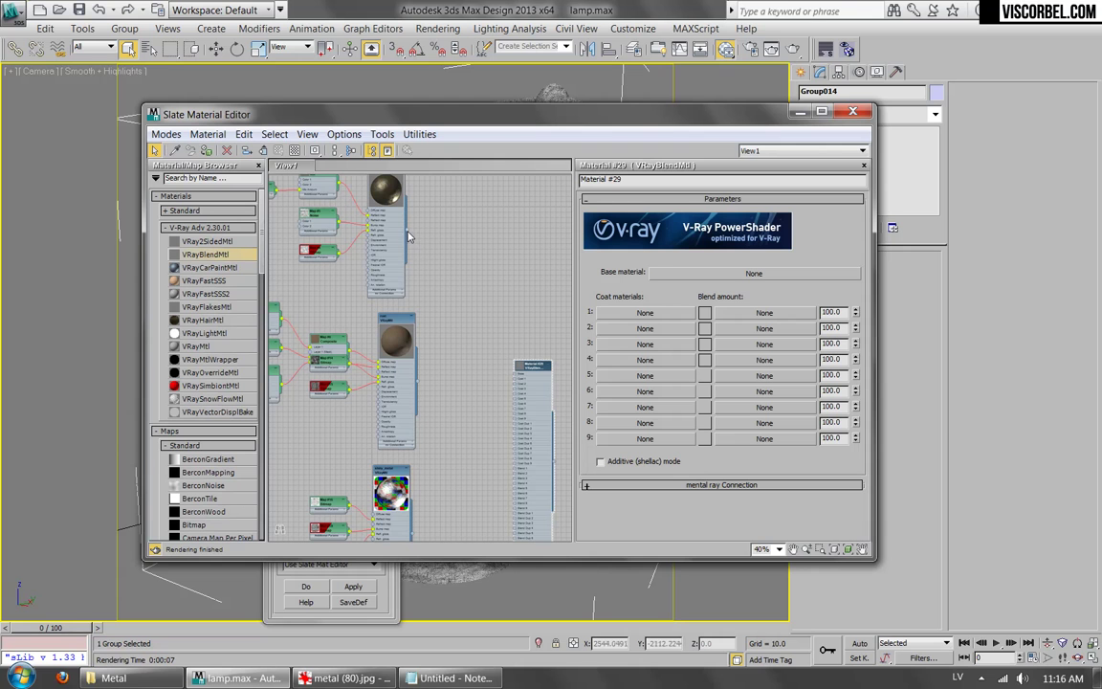
{"action": "scroll", "coordinate": [524, 373], "scroll_direction": "up", "scroll_amount": 5}
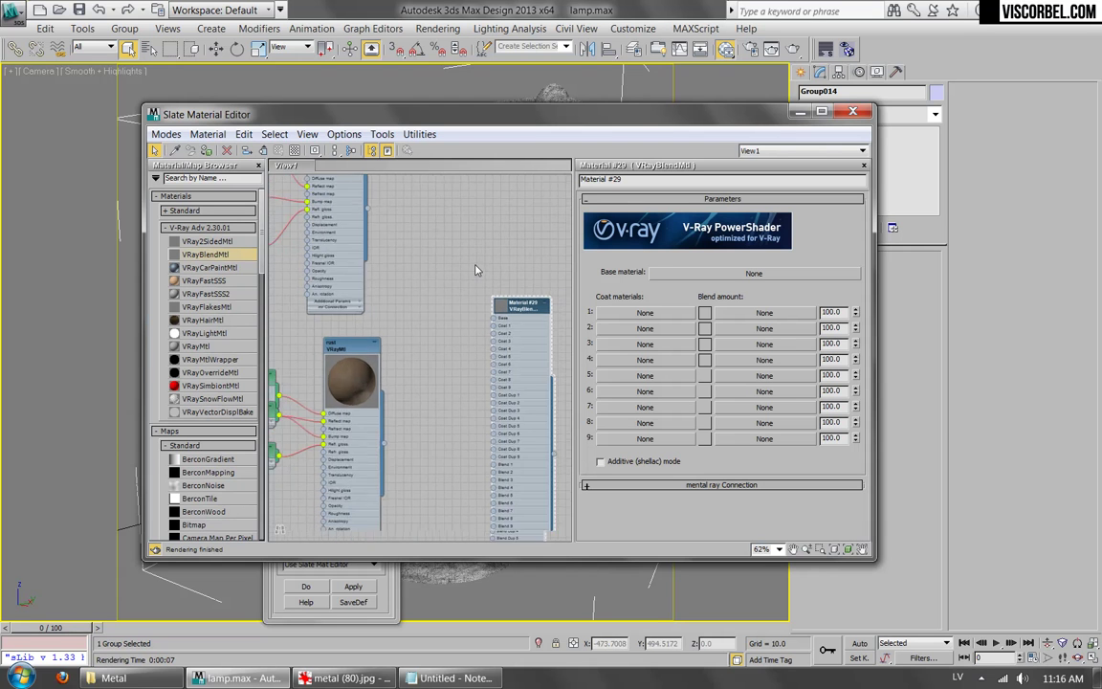
{"action": "left_click_drag", "start_coordinate": [363, 229], "coordinate": [491, 339]}
{"action": "middle_click_drag", "start_coordinate": [408, 430], "coordinate": [428, 337]}
{"action": "left_click_drag", "start_coordinate": [506, 306], "coordinate": [511, 253]}
{"action": "middle_click_drag", "start_coordinate": [433, 409], "coordinate": [434, 361]}
{"action": "middle_click_drag", "start_coordinate": [395, 505], "coordinate": [368, 527]}
{"action": "scroll", "coordinate": [367, 452], "scroll_direction": "down", "scroll_amount": 1}
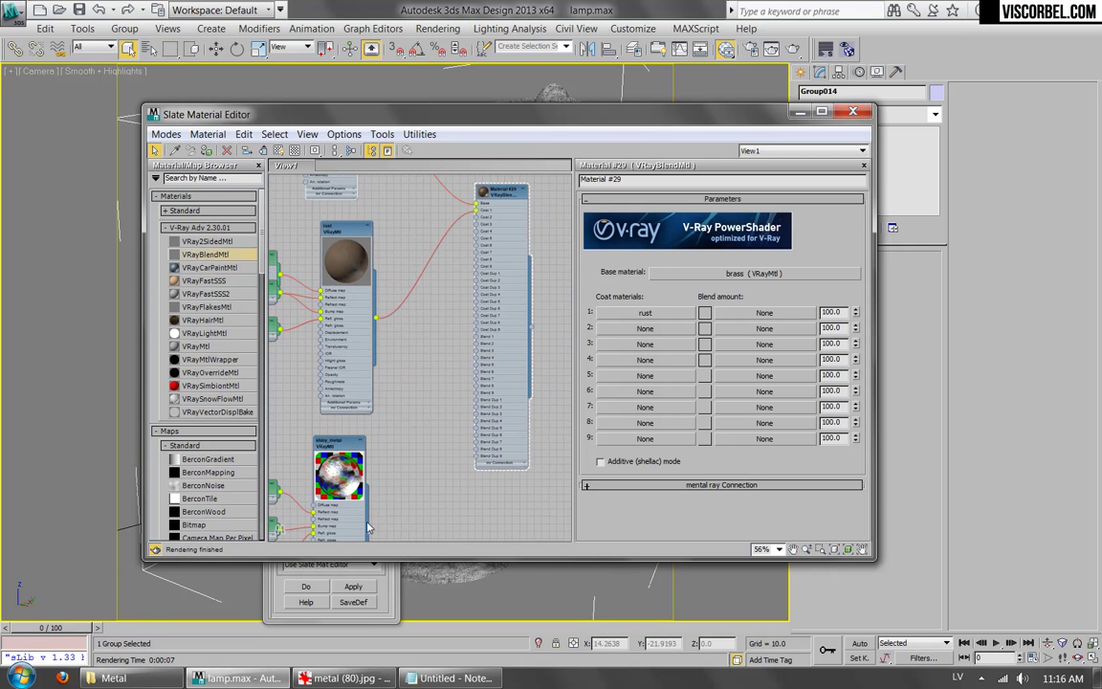
Connect shiny_metal to Coat 2 and the new VRayMtl to Coat 3 of the blend material.
{"action": "left_click_drag", "start_coordinate": [417, 481], "coordinate": [478, 216]}
{"action": "middle_click_drag", "start_coordinate": [440, 434], "coordinate": [448, 256]}
{"action": "scroll", "coordinate": [379, 444], "scroll_direction": "down", "scroll_amount": 6}
{"action": "middle_click_drag", "start_coordinate": [383, 434], "coordinate": [392, 465]}
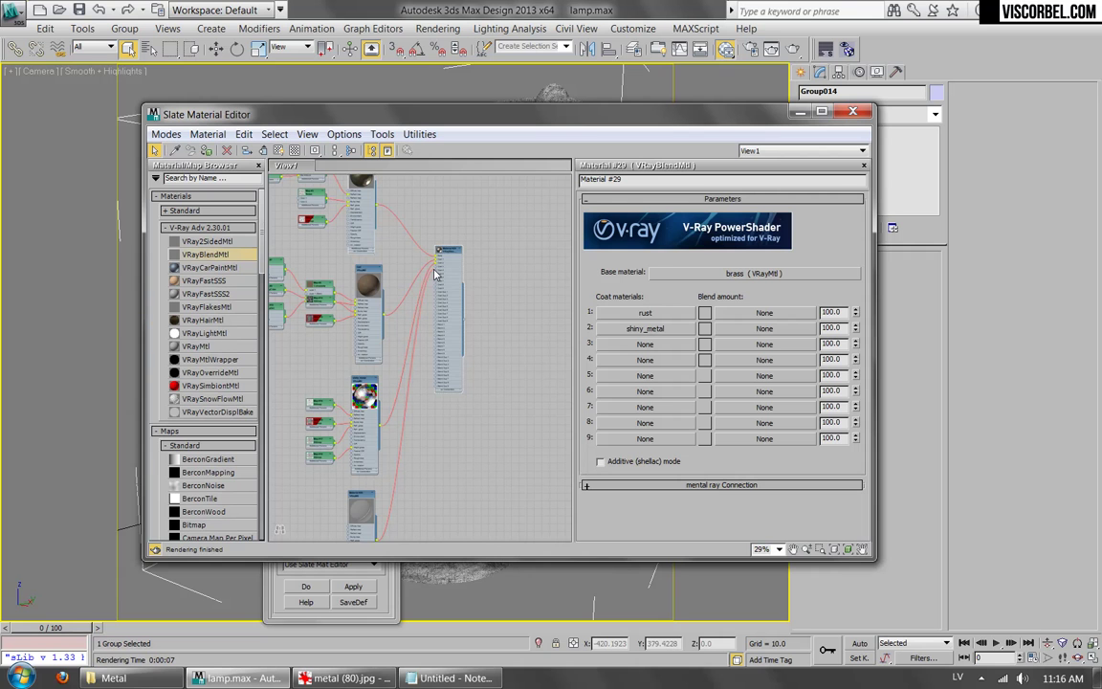
Enlarge the blend material's preview sphere and set the blend amount colour of coat 3 to black.
{"action": "scroll", "coordinate": [437, 273], "scroll_direction": "up", "scroll_amount": 8}
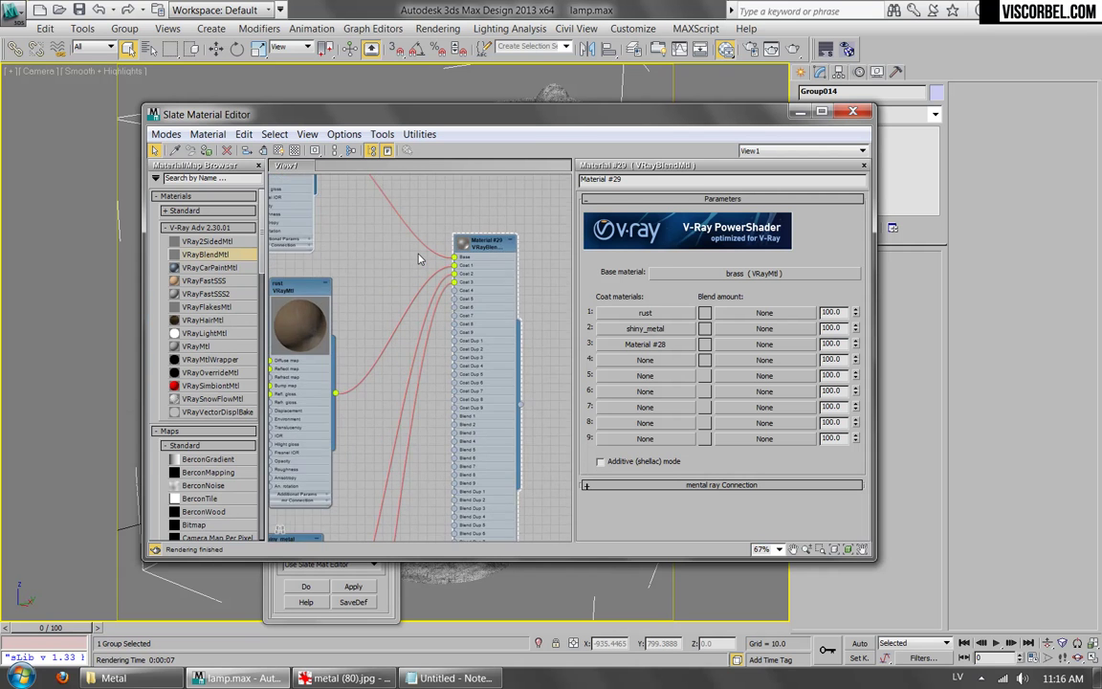
{"action": "double_click", "coordinate": [477, 246]}
{"action": "middle_click_drag", "start_coordinate": [400, 282], "coordinate": [316, 294]}
{"action": "scroll", "coordinate": [315, 294], "scroll_direction": "up", "scroll_amount": 1}
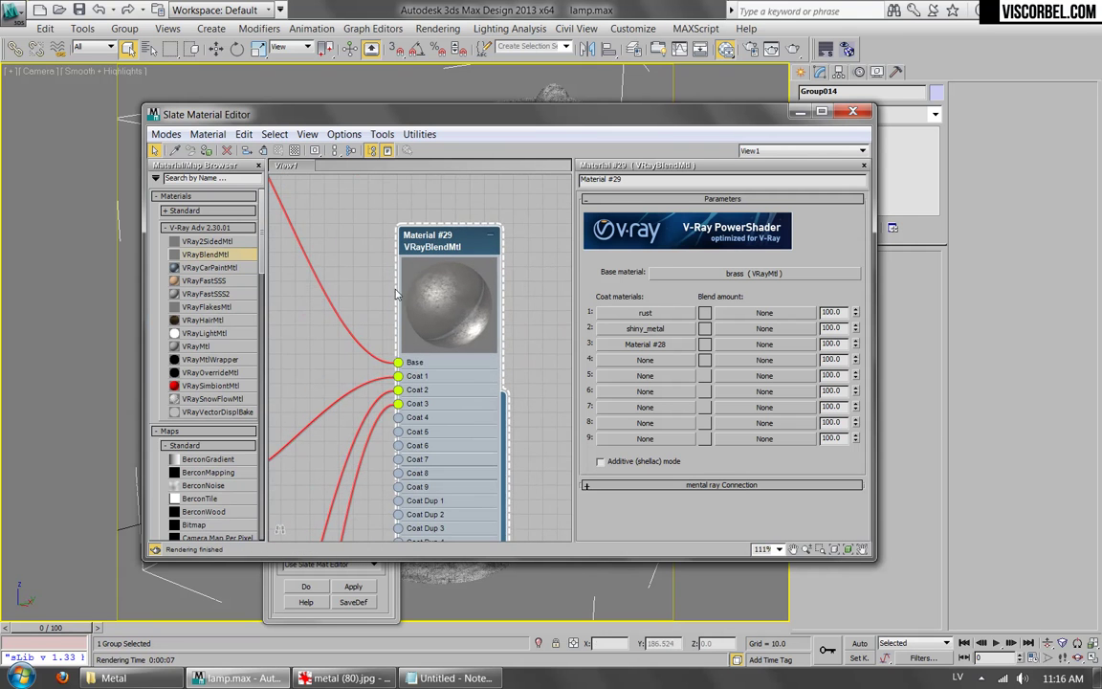
{"action": "scroll", "coordinate": [395, 295], "scroll_direction": "up", "scroll_amount": 1}
{"action": "middle_click_drag", "start_coordinate": [395, 295], "coordinate": [353, 309]}
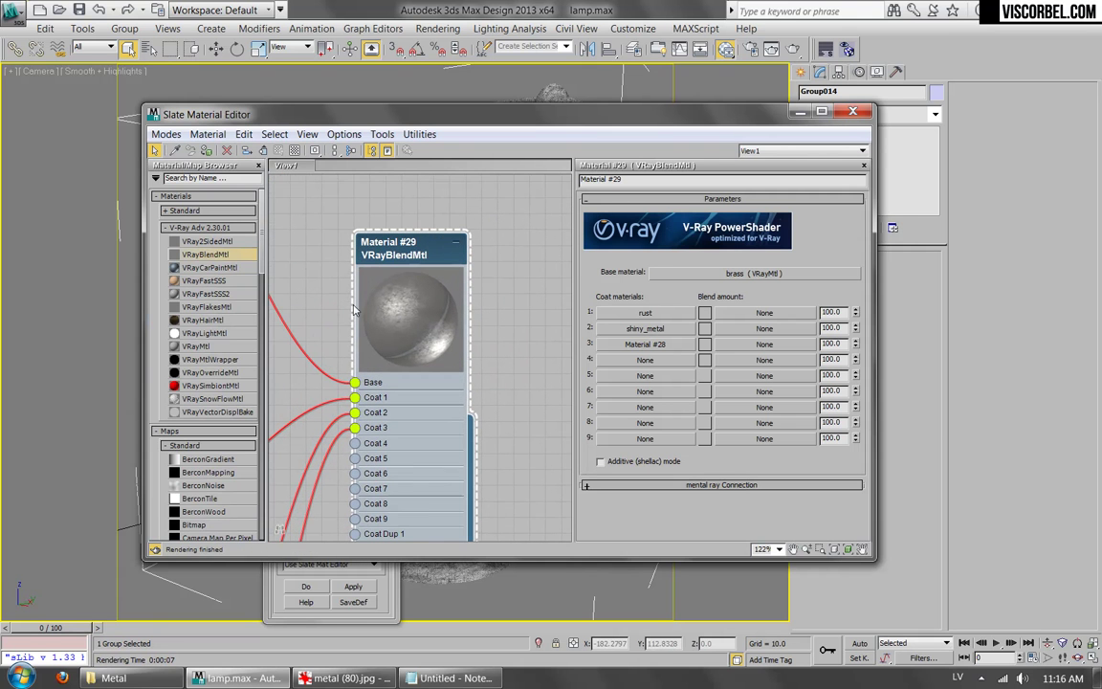
{"action": "left_click", "coordinate": [704, 346]}
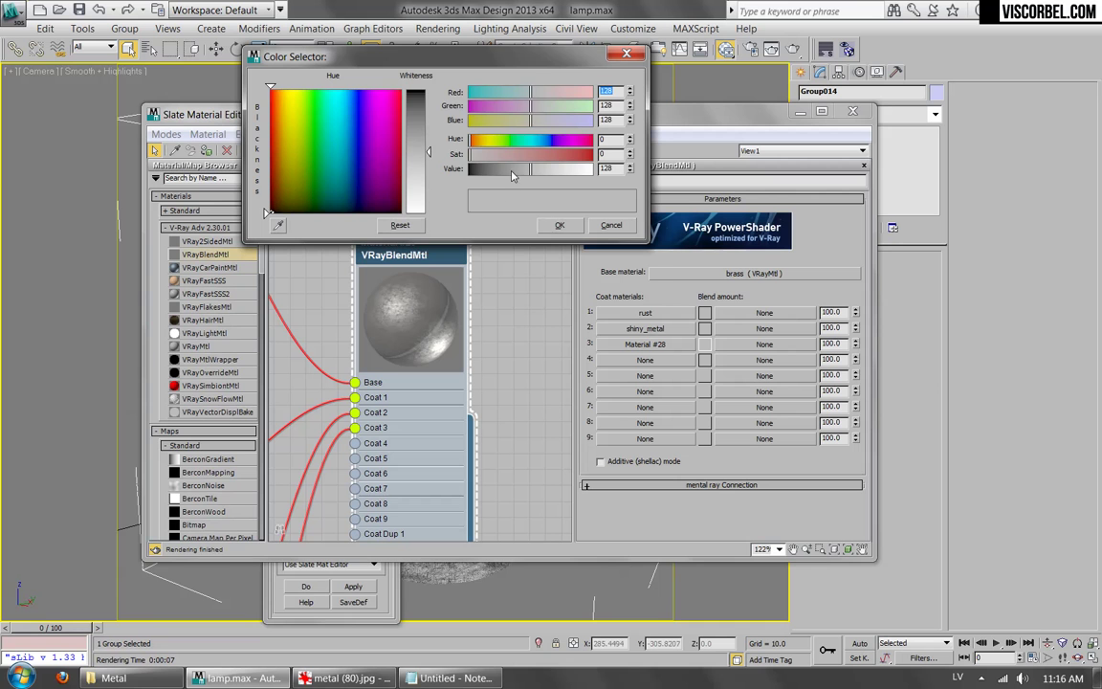
{"action": "left_click_drag", "start_coordinate": [512, 176], "coordinate": [469, 172]}
{"action": "left_click", "coordinate": [560, 224]}
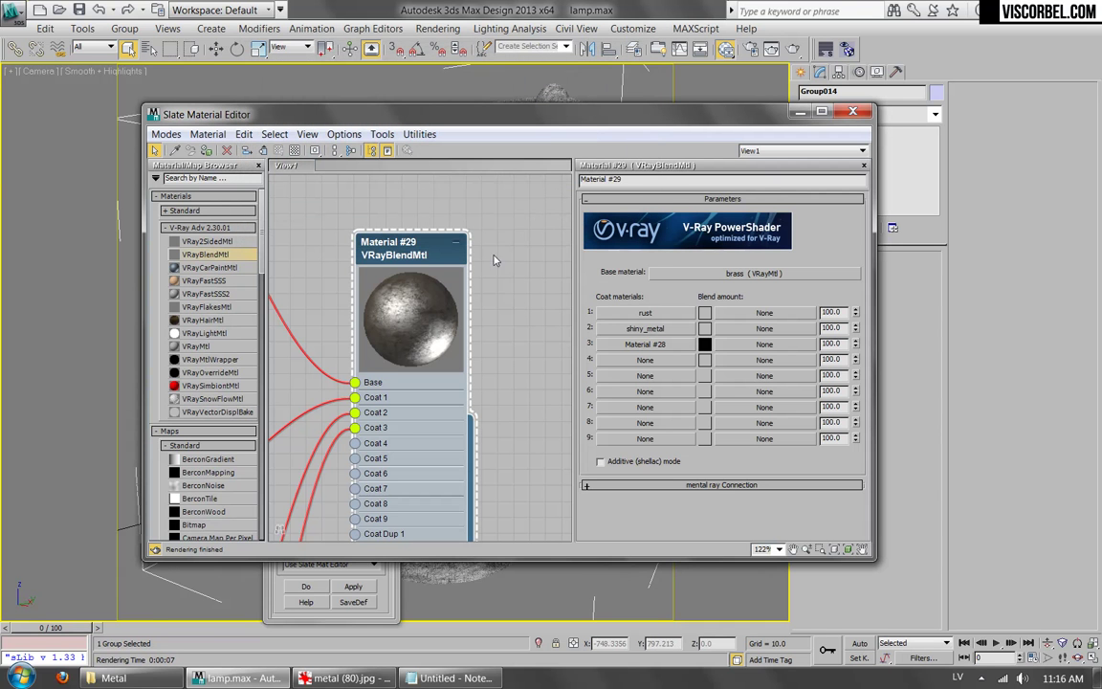
Check the reference photo in IrfanView, and assign dirt (18).png as a Bitmap blend map for the rust coat in 3ds Max.
{"action": "key", "text": "alt+Tab"}
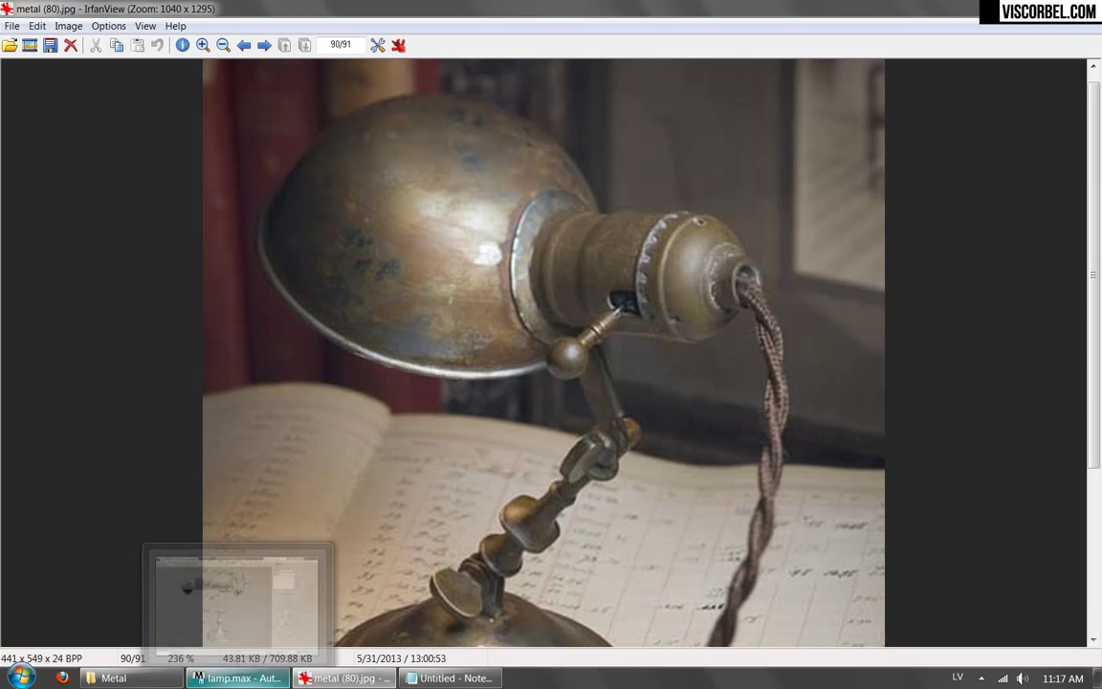
{"action": "left_click_drag", "start_coordinate": [546, 468], "coordinate": [543, 520]}
{"action": "left_click", "coordinate": [250, 675]}
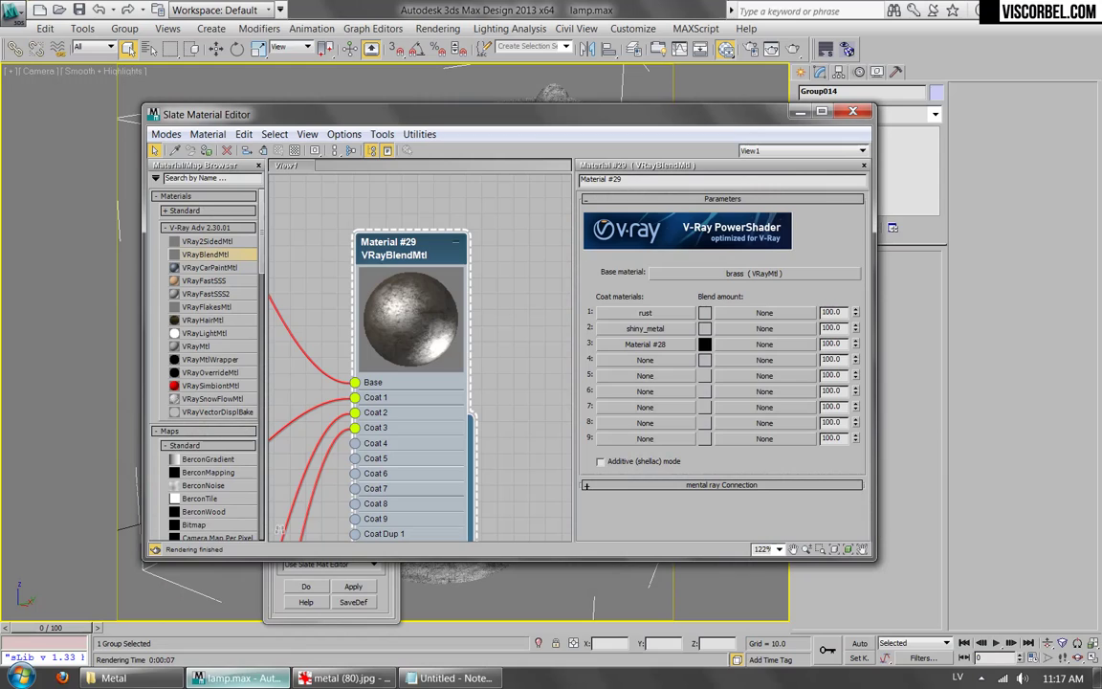
{"action": "left_click", "coordinate": [765, 313]}
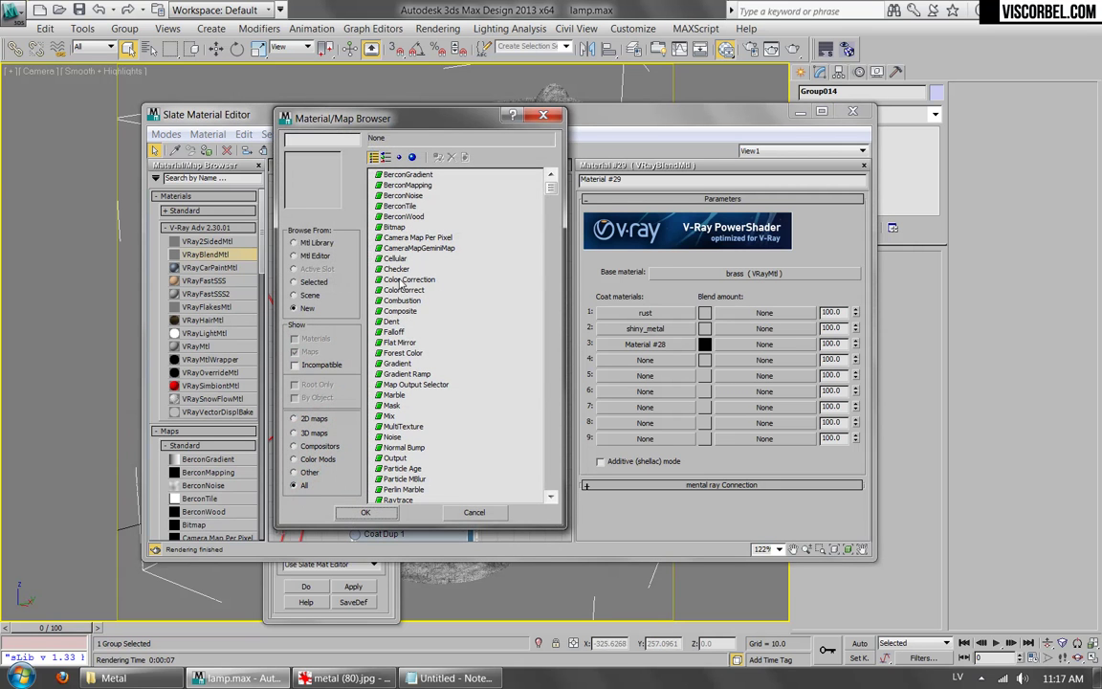
{"action": "double_click", "coordinate": [392, 227]}
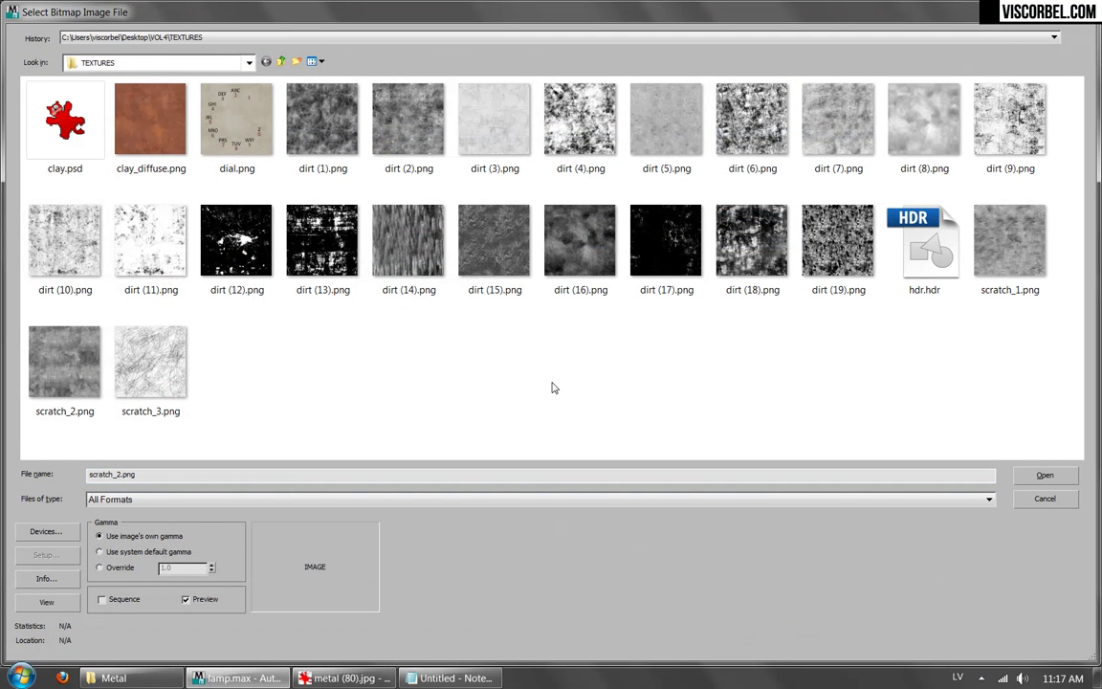
{"action": "double_click", "coordinate": [749, 227]}
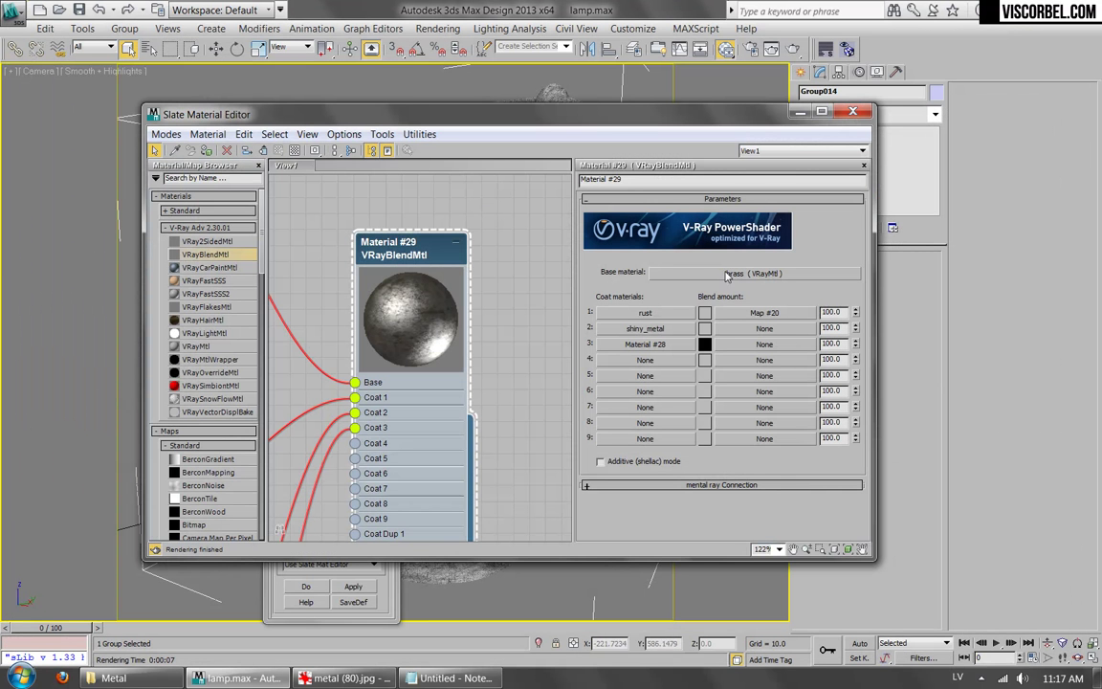
Set the blend amount colour of the shiny_metal coat to black.
{"action": "left_click", "coordinate": [707, 328]}
{"action": "left_click_drag", "start_coordinate": [489, 169], "coordinate": [428, 169]}
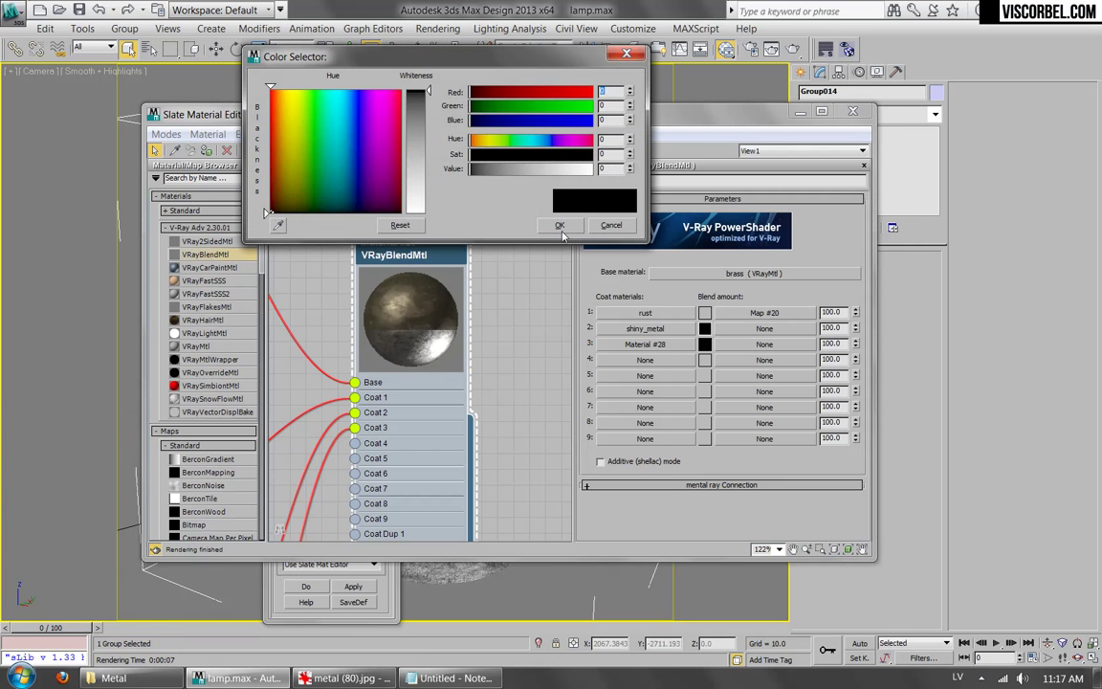
{"action": "left_click", "coordinate": [560, 226]}
{"action": "left_click", "coordinate": [793, 49]}
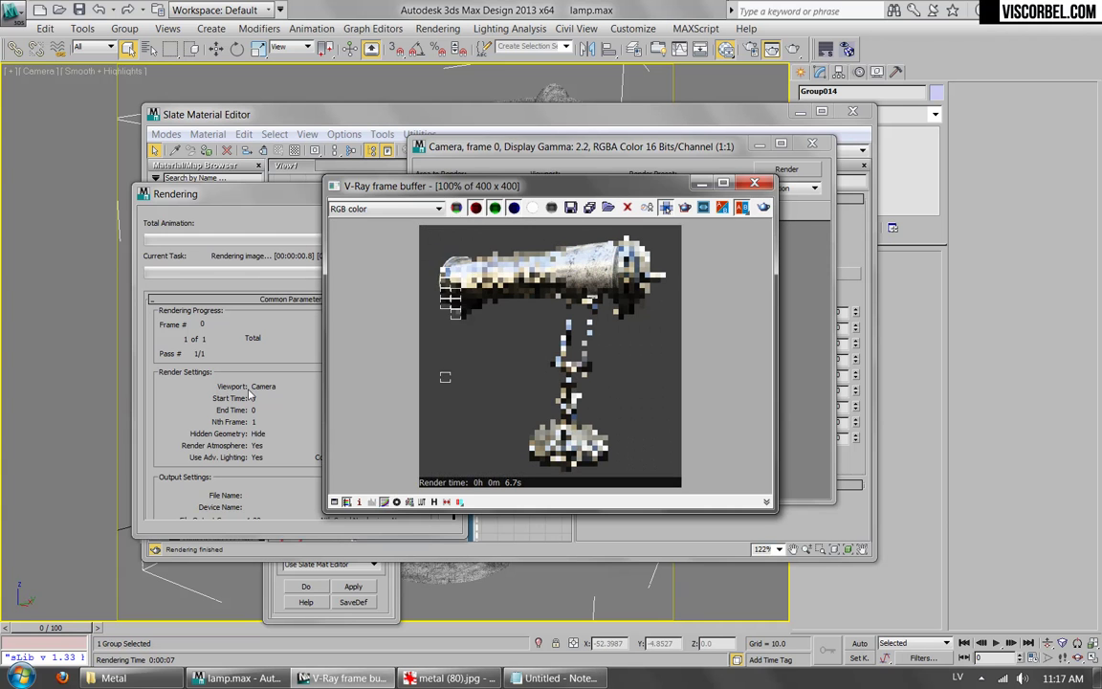
{"action": "left_click", "coordinate": [771, 114]}
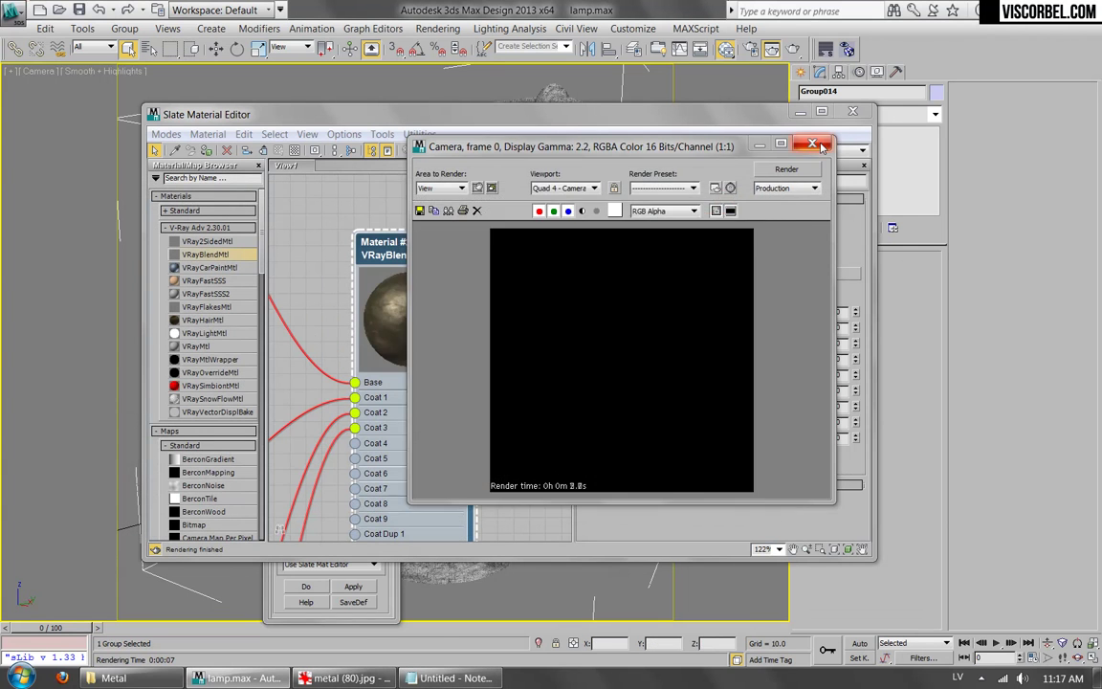
{"action": "left_click", "coordinate": [812, 145]}
Assign the blend material to the selected lamp group.
{"action": "left_click_drag", "start_coordinate": [399, 116], "coordinate": [638, 143]}
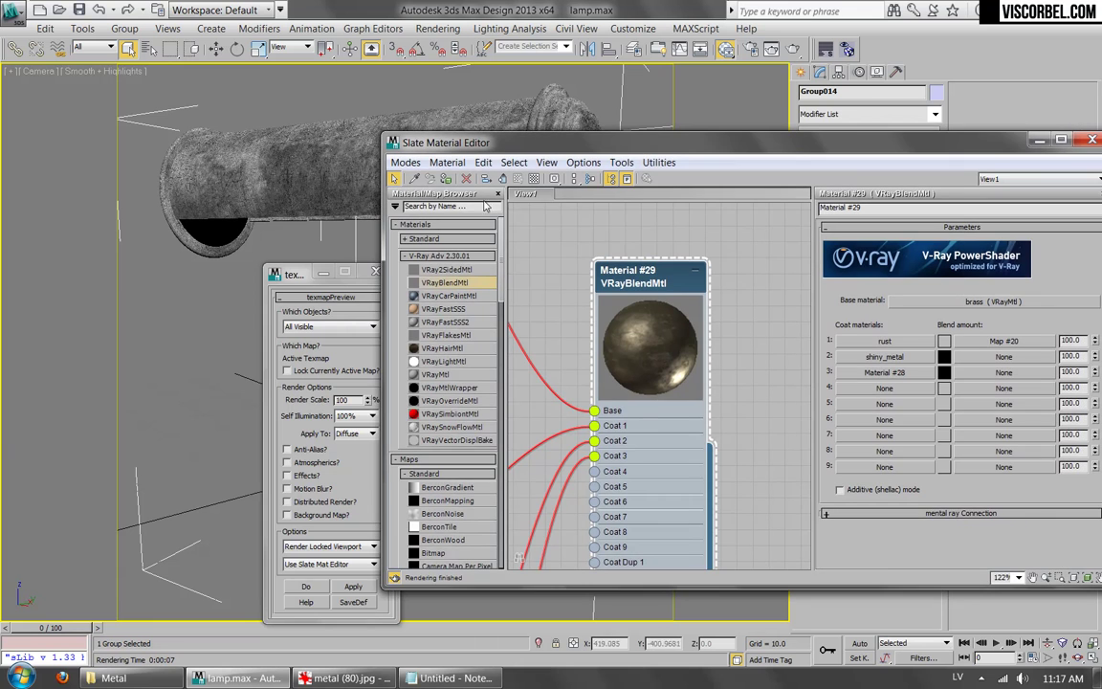
{"action": "left_click", "coordinate": [443, 181]}
{"action": "left_click_drag", "start_coordinate": [560, 146], "coordinate": [314, 136]}
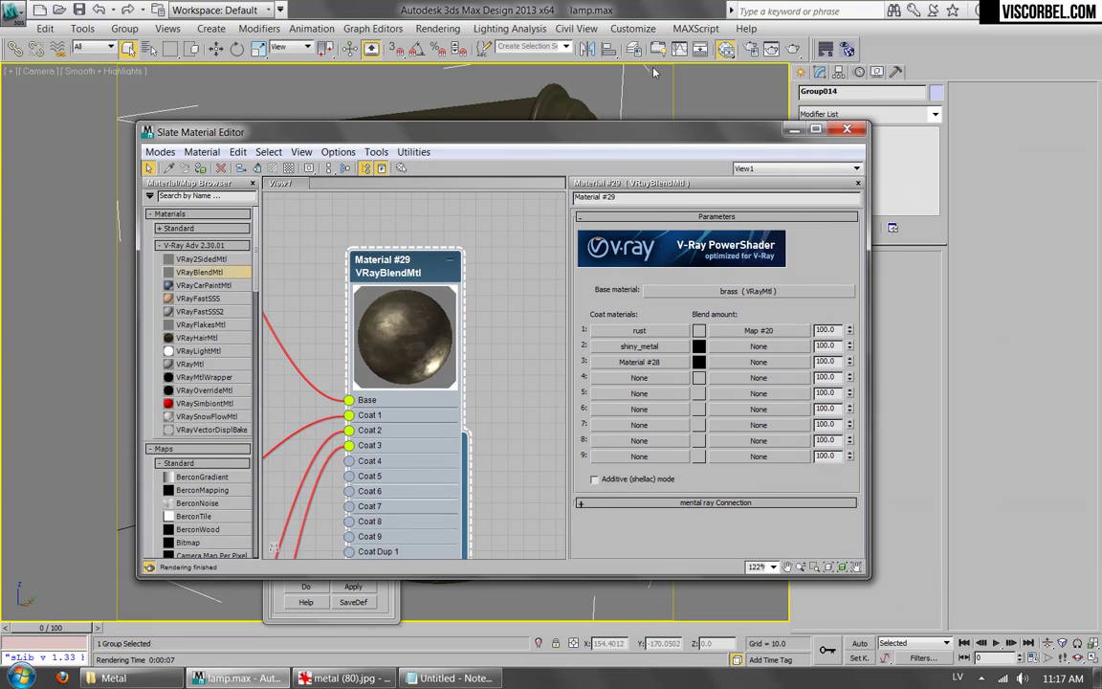
Render the camera view and examine the blended material on the lamp's shade and base.
{"action": "left_click", "coordinate": [793, 48]}
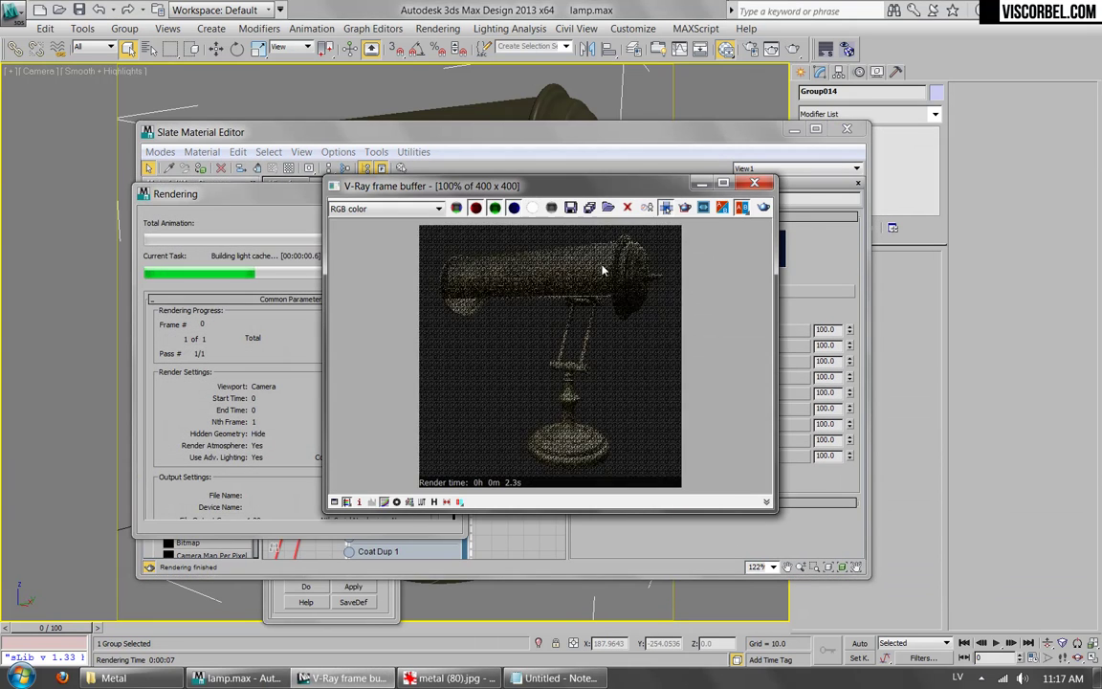
{"action": "scroll", "coordinate": [612, 278], "scroll_direction": "up", "scroll_amount": 1}
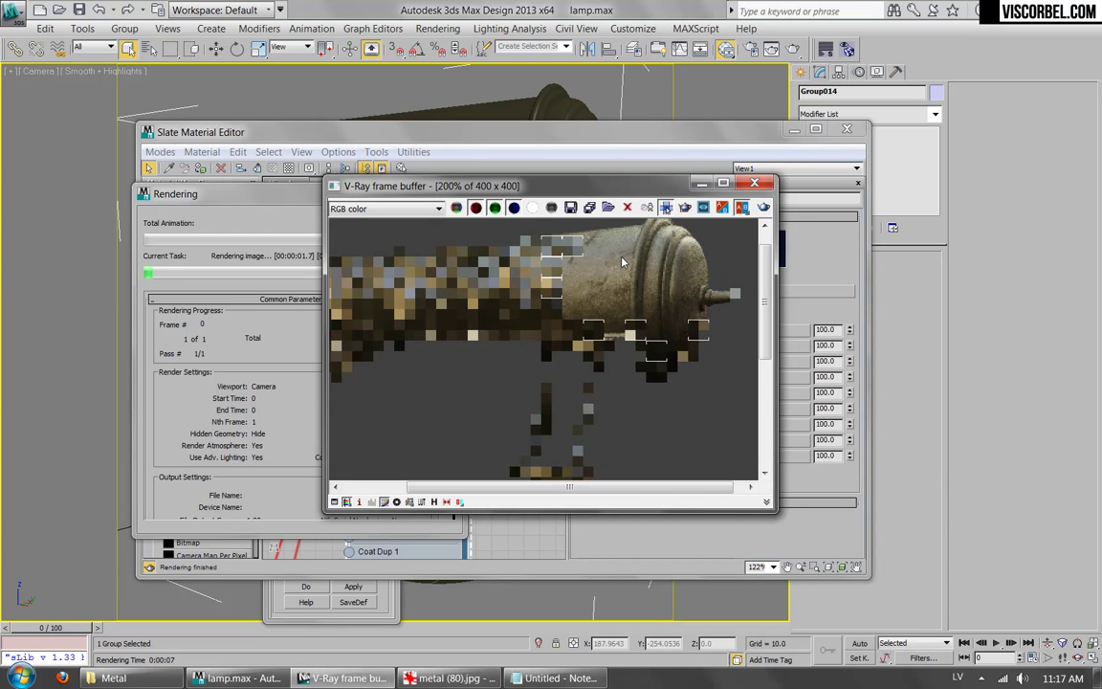
{"action": "scroll", "coordinate": [473, 294], "scroll_direction": "down", "scroll_amount": 1}
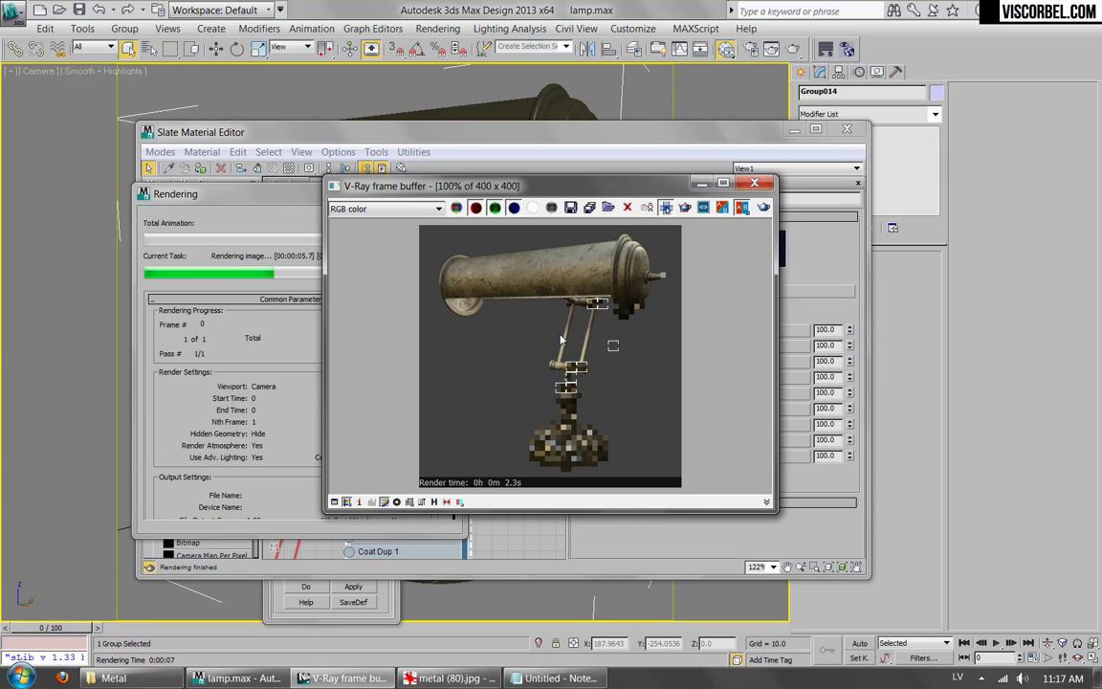
{"action": "scroll", "coordinate": [571, 383], "scroll_direction": "up", "scroll_amount": 2}
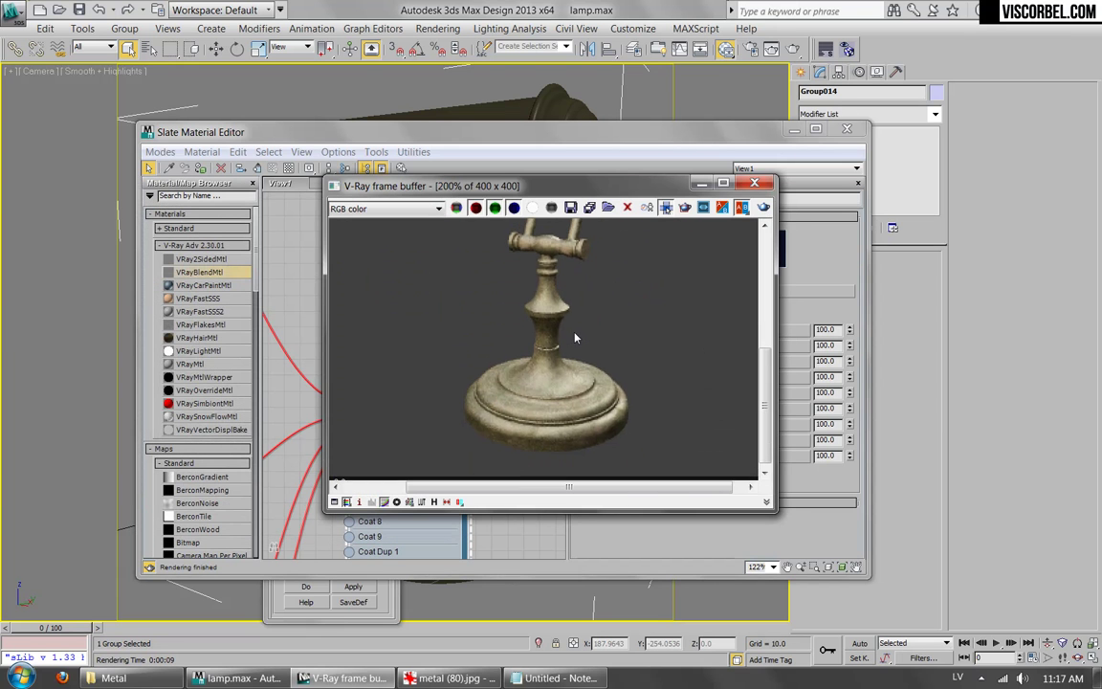
{"action": "scroll", "coordinate": [575, 307], "scroll_direction": "down", "scroll_amount": 1}
{"action": "left_click", "coordinate": [753, 184]}
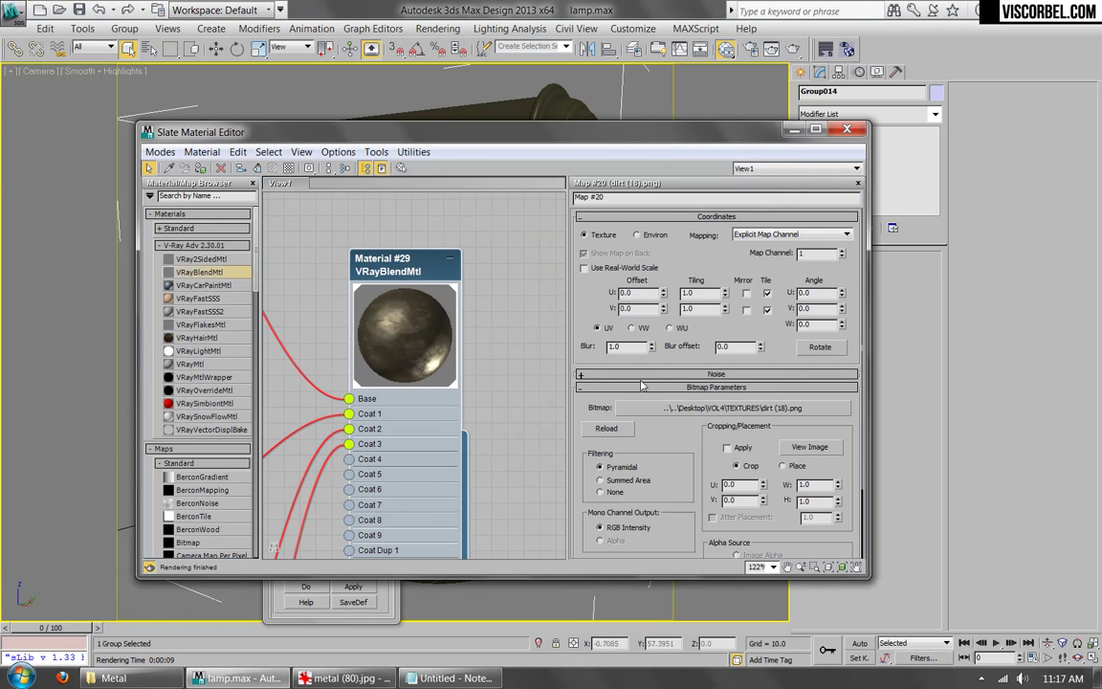
Display the dirt (18).png blend map on the lamp in the viewport.
{"action": "middle_click_drag", "start_coordinate": [315, 421], "coordinate": [492, 352]}
{"action": "scroll", "coordinate": [488, 356], "scroll_direction": "down", "scroll_amount": 3}
{"action": "middle_click_drag", "start_coordinate": [471, 484], "coordinate": [426, 264]}
{"action": "right_click", "coordinate": [374, 370]}
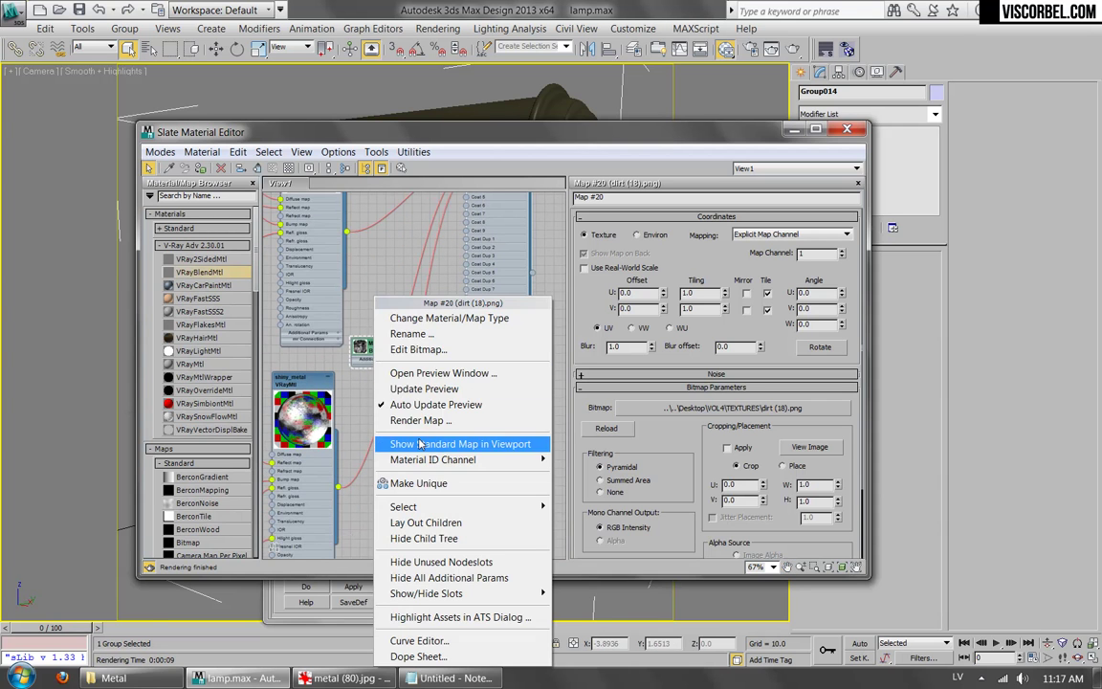
{"action": "left_click", "coordinate": [431, 398]}
{"action": "left_click_drag", "start_coordinate": [482, 133], "coordinate": [487, 165]}
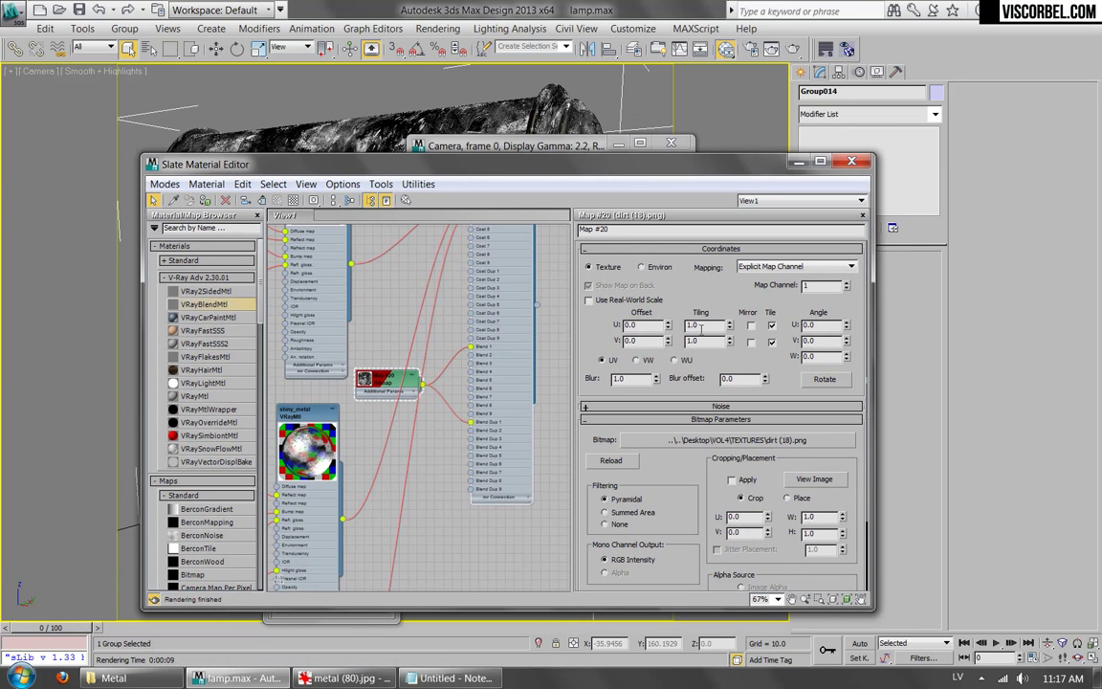
Set the U and V tiling of the dirt (18).png map to 0.5.
{"action": "type", "text": ".5"}
{"action": "key", "text": "Tab"}
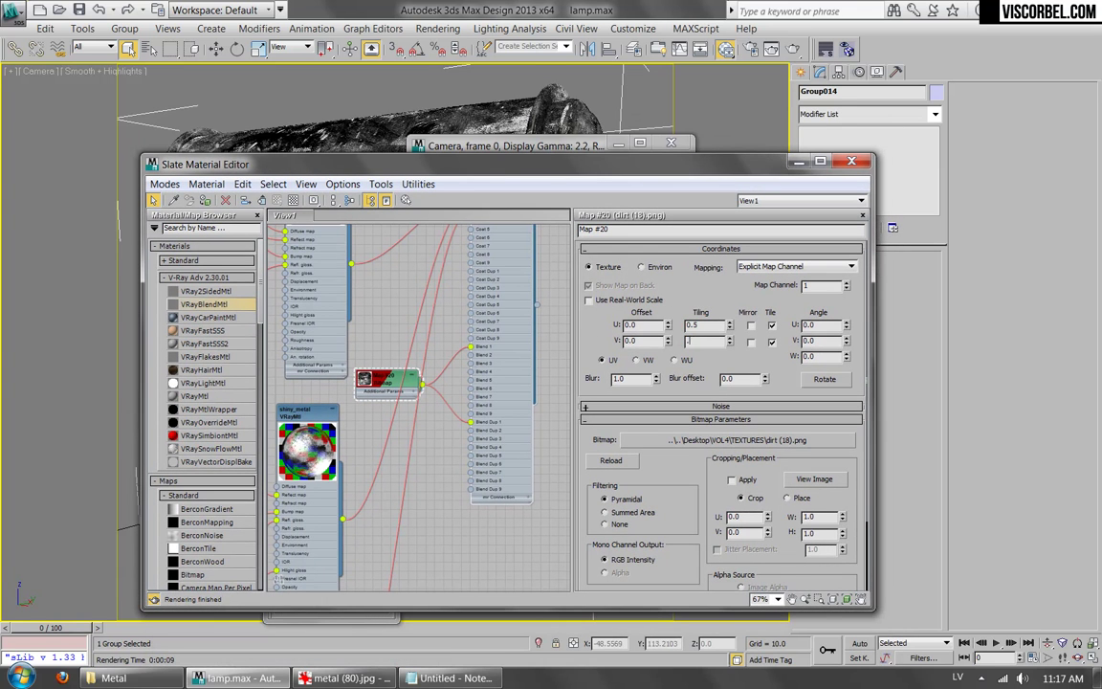
{"action": "left_click_drag", "start_coordinate": [616, 144], "coordinate": [650, 102]}
{"action": "left_click", "coordinate": [701, 162]}
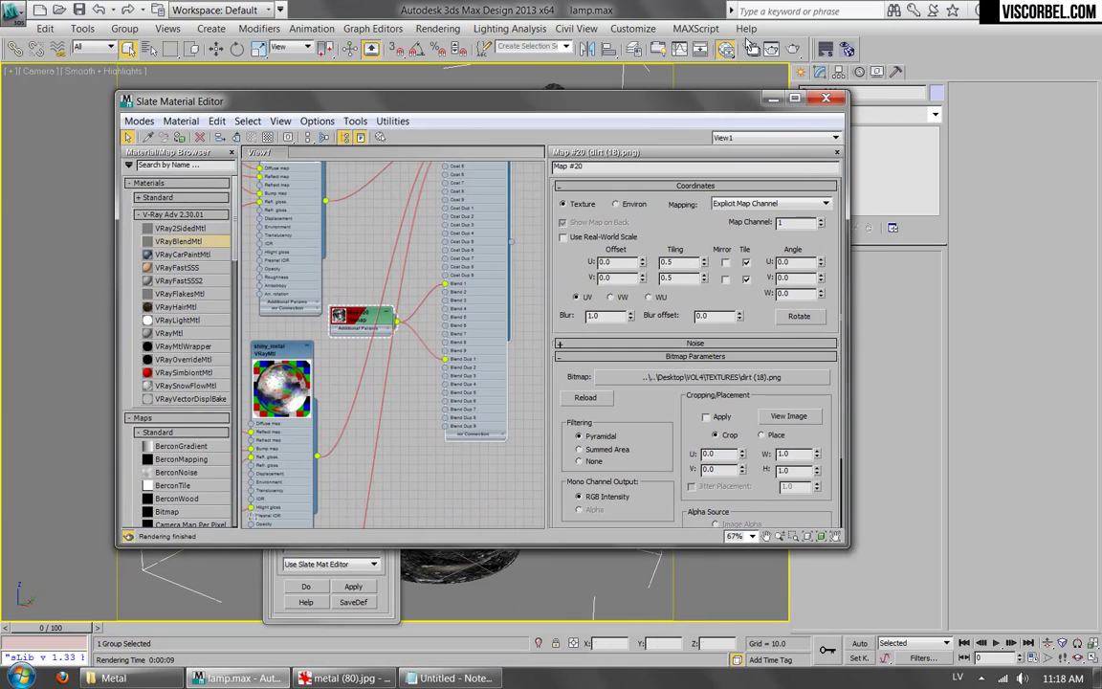
Render the camera view and compare the lamp's material with the reference photo in IrfanView.
{"action": "left_click", "coordinate": [793, 48]}
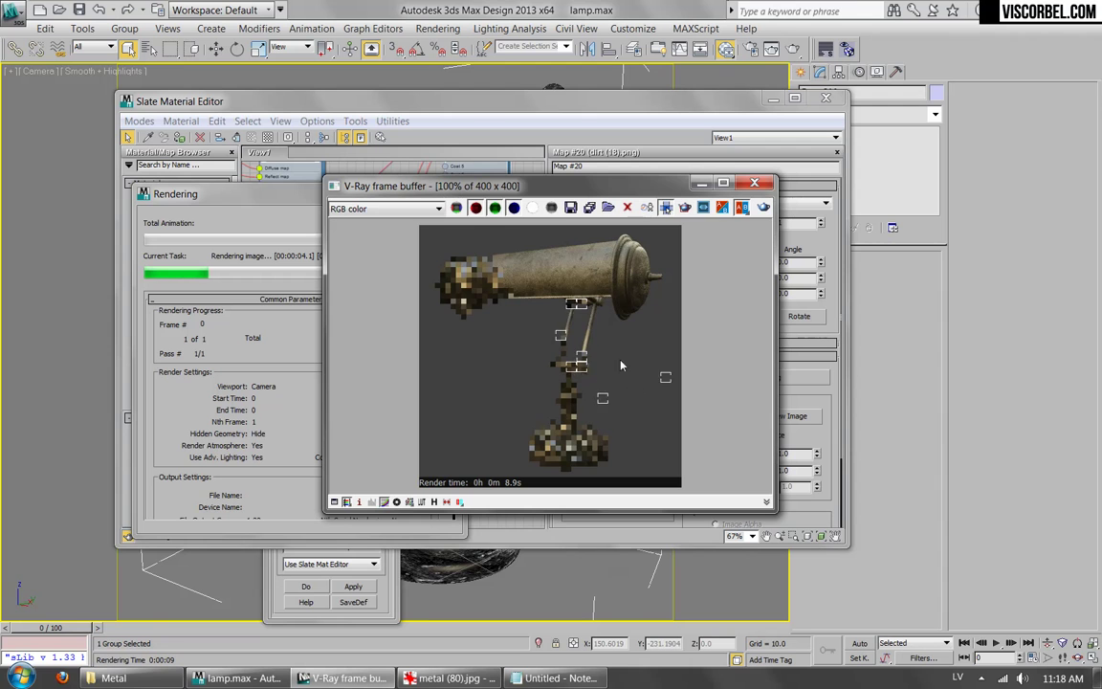
{"action": "left_click", "coordinate": [466, 677]}
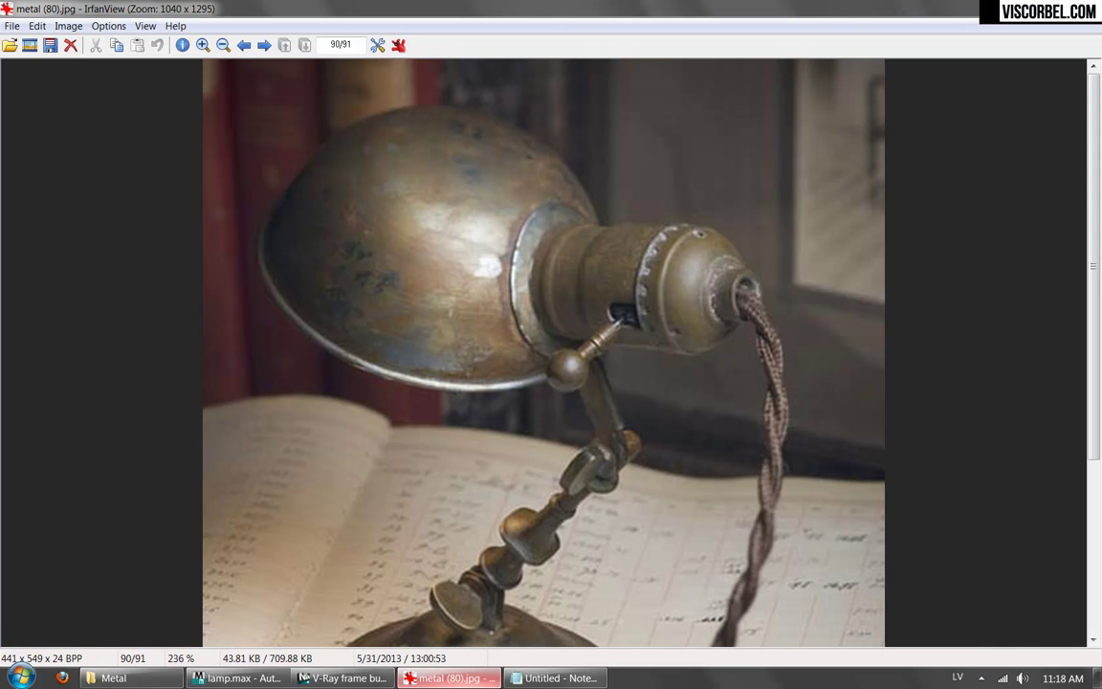
{"action": "left_click", "coordinate": [466, 679]}
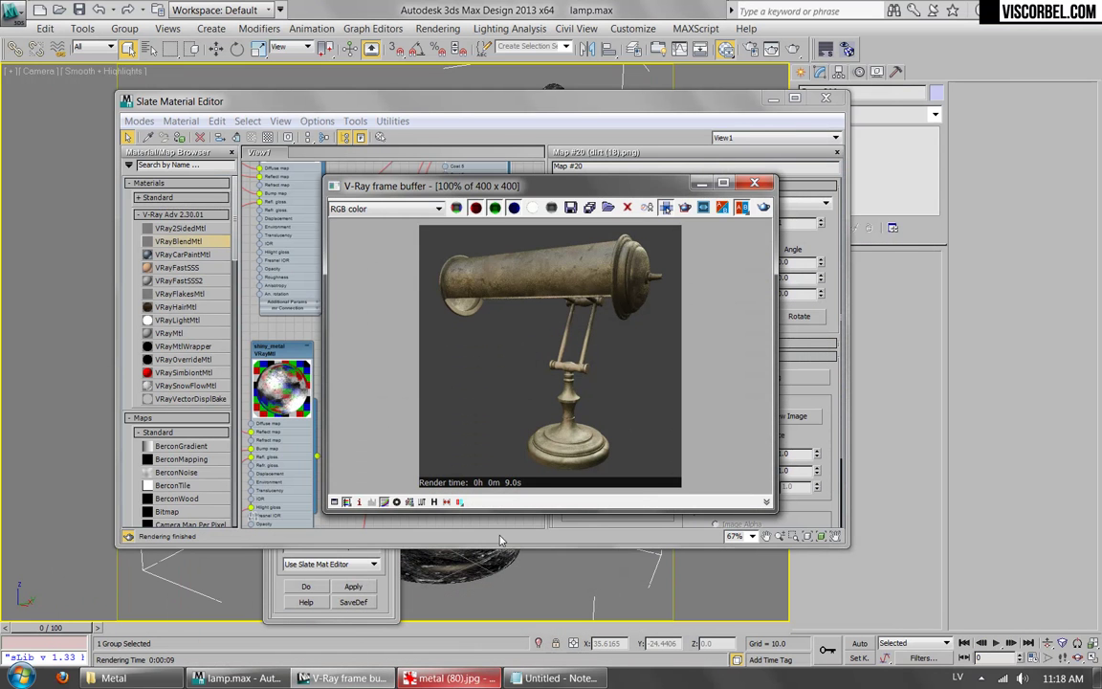
{"action": "left_click", "coordinate": [754, 182]}
Make Color #1 of the rust material's Mix map a more saturated brown.
{"action": "scroll", "coordinate": [316, 232], "scroll_direction": "down", "scroll_amount": 1}
{"action": "middle_click_drag", "start_coordinate": [316, 231], "coordinate": [419, 337]}
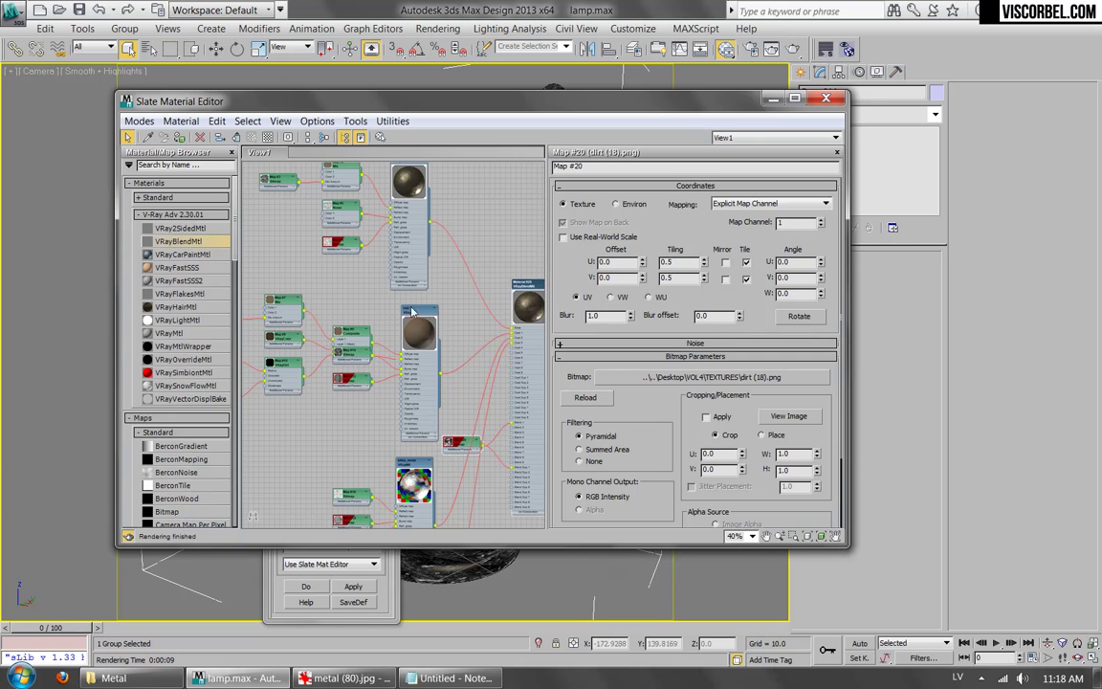
{"action": "scroll", "coordinate": [265, 292], "scroll_direction": "up", "scroll_amount": 1}
{"action": "middle_click_drag", "start_coordinate": [300, 311], "coordinate": [375, 321]}
{"action": "scroll", "coordinate": [375, 320], "scroll_direction": "up", "scroll_amount": 2}
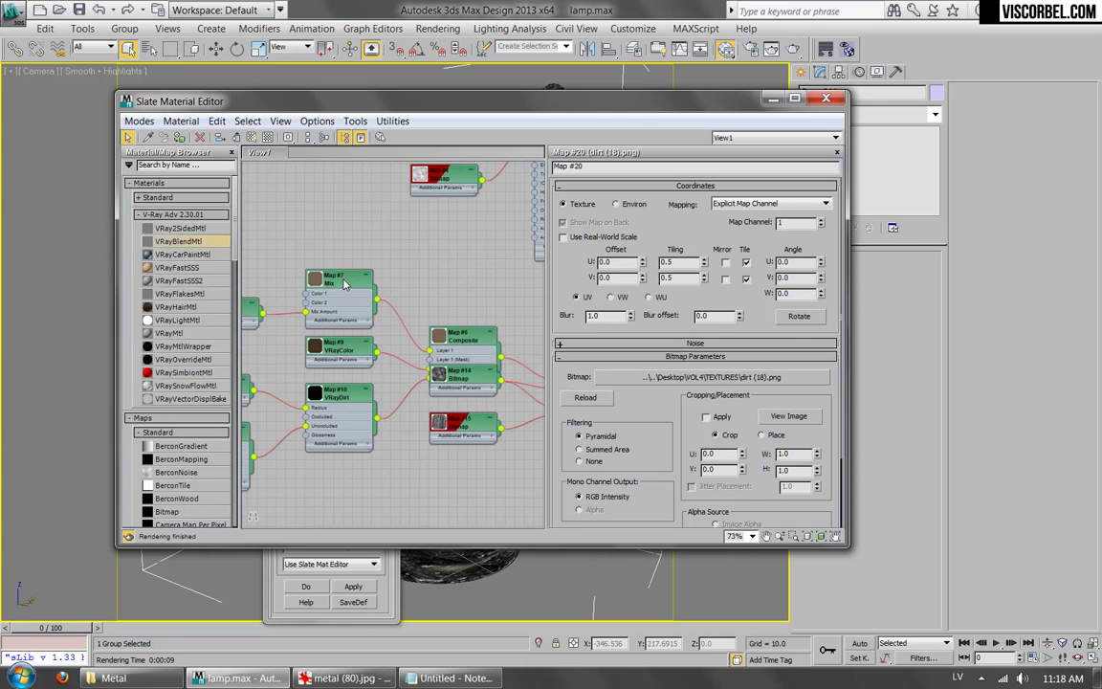
{"action": "double_click", "coordinate": [346, 284]}
{"action": "left_click", "coordinate": [669, 219]}
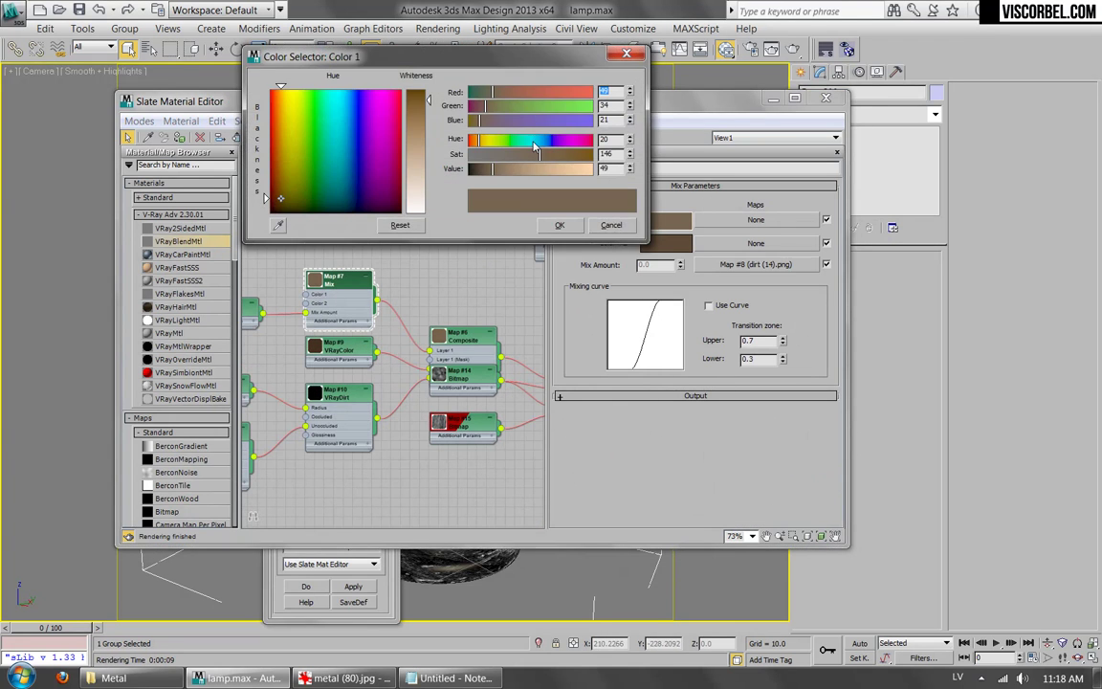
{"action": "left_click", "coordinate": [560, 225]}
Set Color #2 of the rust Mix map to RGB 28, 15, 5 and render the camera view to check the lamp's base.
{"action": "left_click", "coordinate": [667, 243]}
{"action": "left_click", "coordinate": [557, 223]}
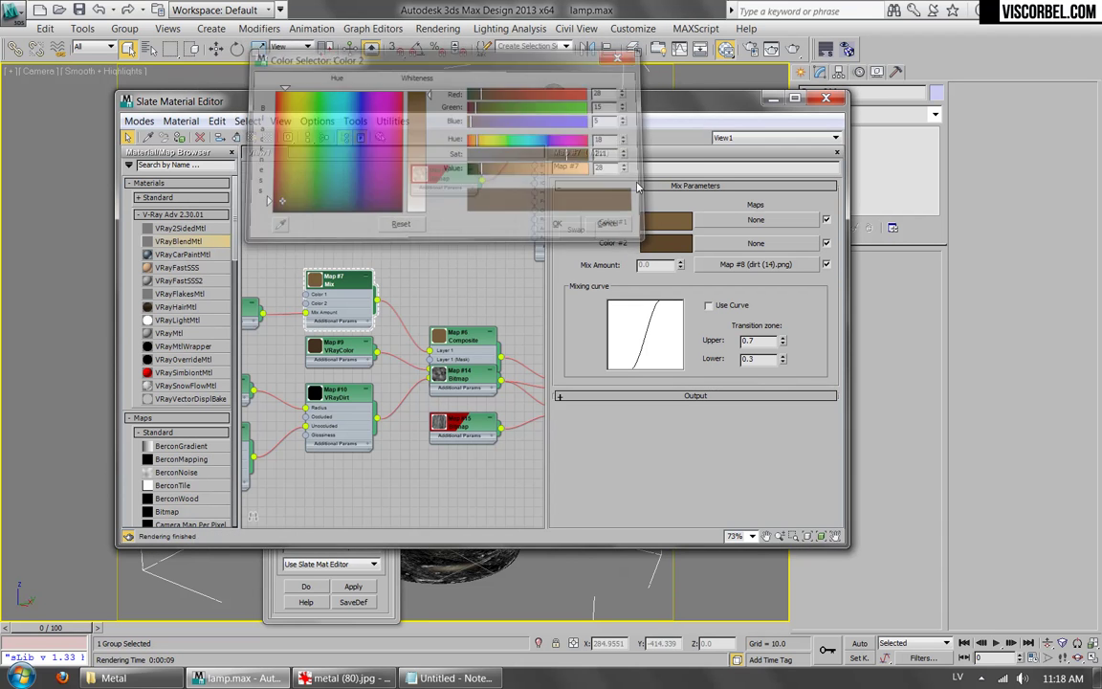
{"action": "left_click", "coordinate": [793, 50]}
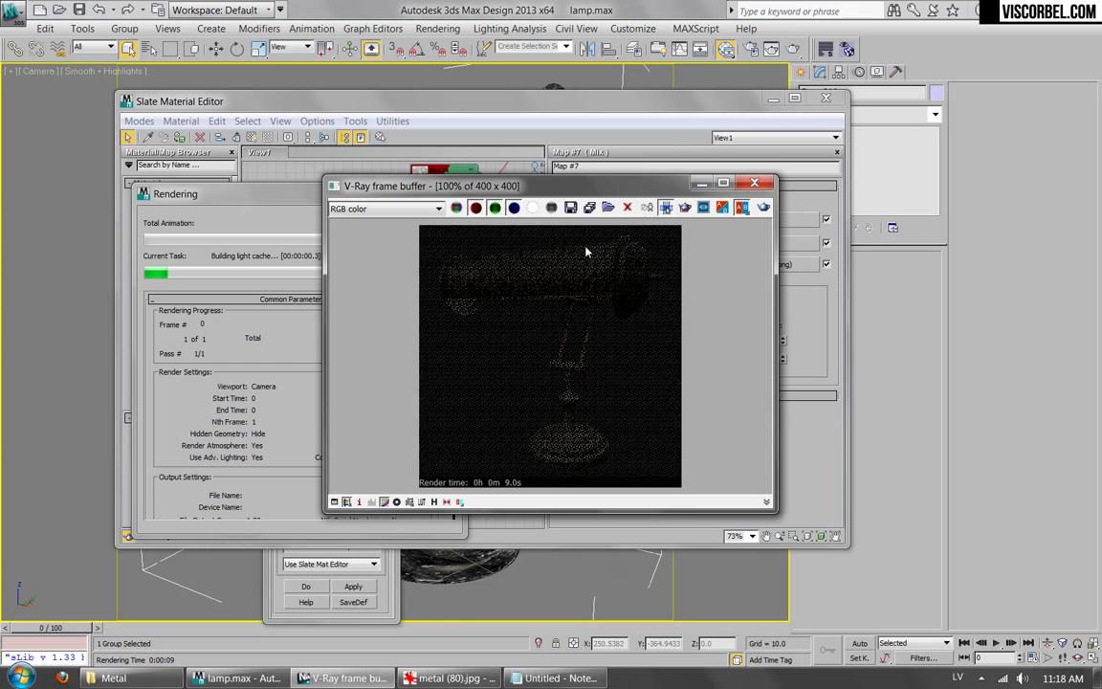
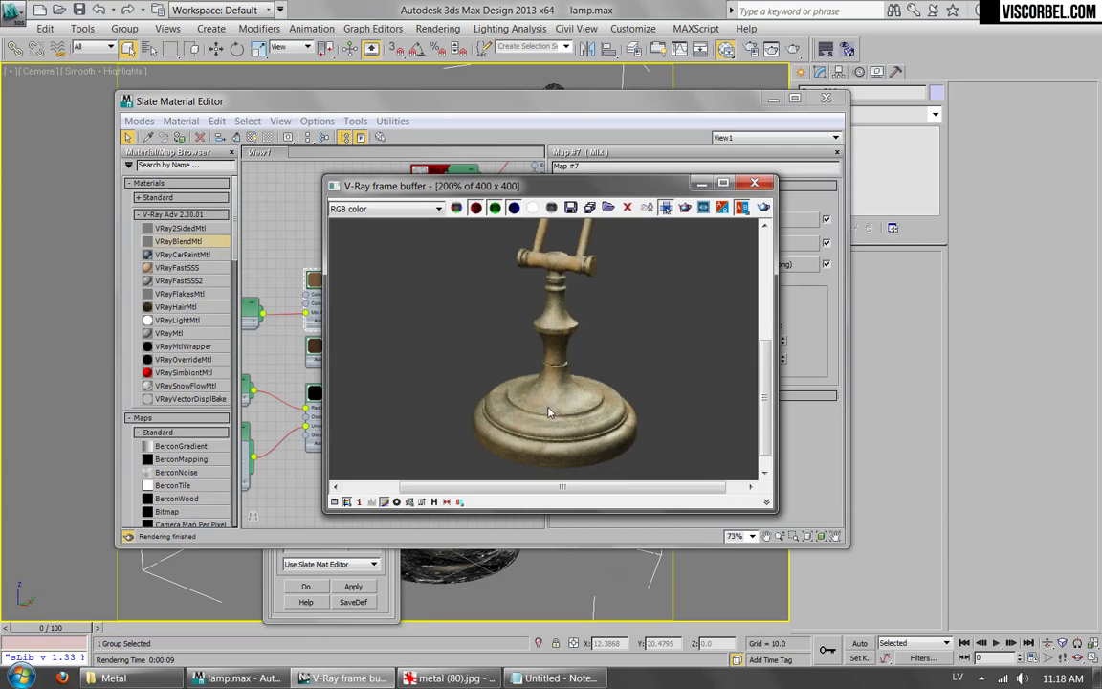
{"action": "left_click", "coordinate": [754, 183]}
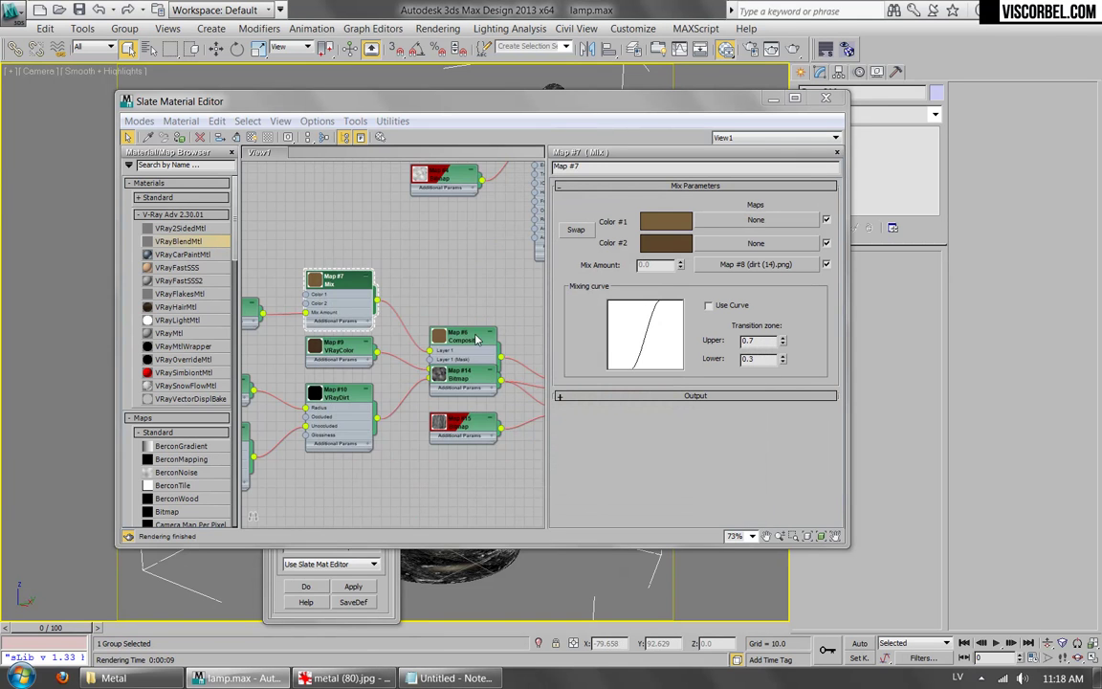
Set the shiny_metal coat's blend amount colour in the blend material to a mid grey with value 128.
{"action": "scroll", "coordinate": [414, 302], "scroll_direction": "down", "scroll_amount": 6}
{"action": "middle_click_drag", "start_coordinate": [415, 301], "coordinate": [364, 278]}
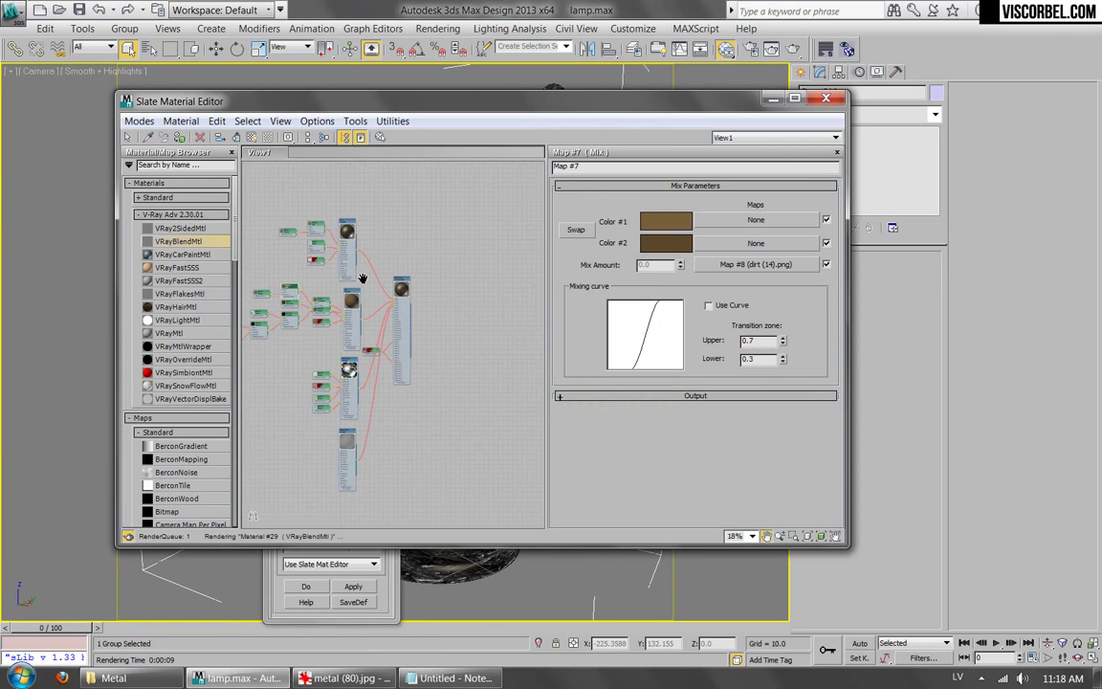
{"action": "double_click", "coordinate": [407, 284]}
{"action": "scroll", "coordinate": [414, 306], "scroll_direction": "up", "scroll_amount": 5}
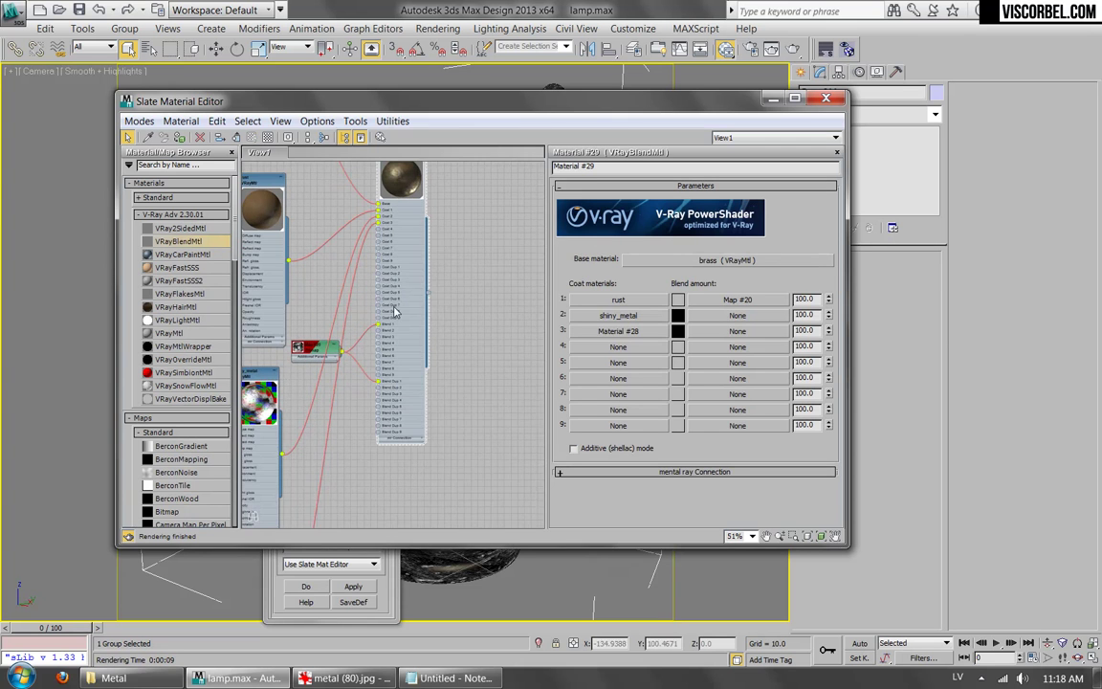
{"action": "left_click", "coordinate": [677, 315]}
{"action": "left_click_drag", "start_coordinate": [474, 168], "coordinate": [591, 169]}
{"action": "left_click_drag", "start_coordinate": [619, 215], "coordinate": [620, 213]}
{"action": "left_click_drag", "start_coordinate": [620, 168], "coordinate": [522, 169]}
{"action": "type", "text": "128"}
{"action": "key", "text": "Return"}
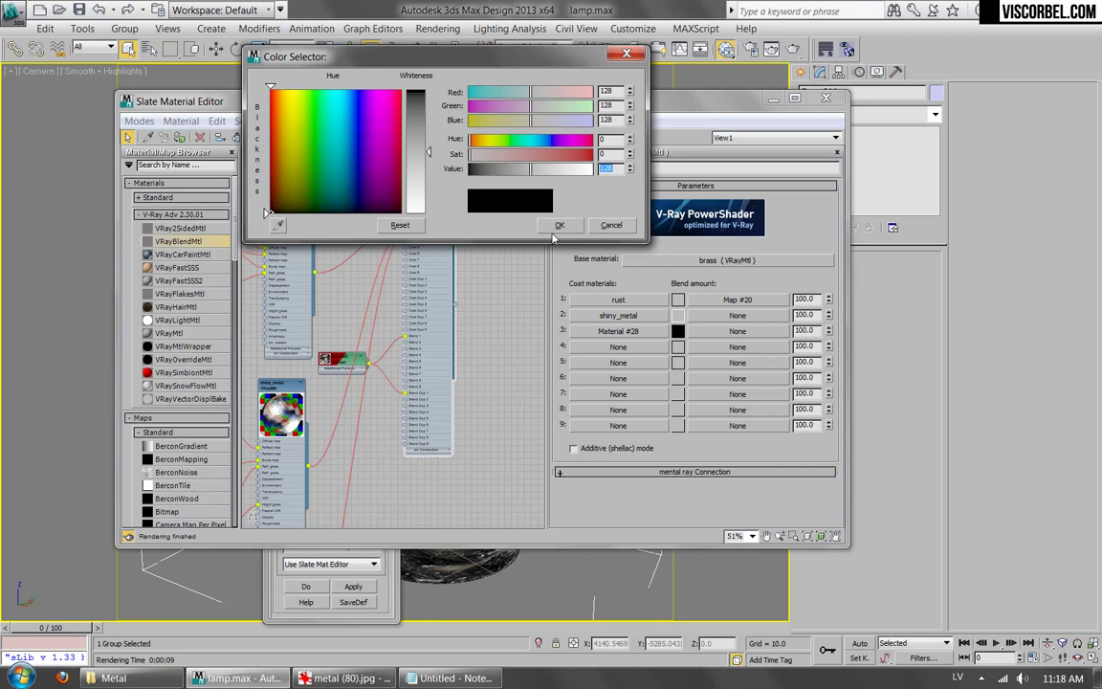
{"action": "left_click", "coordinate": [557, 229]}
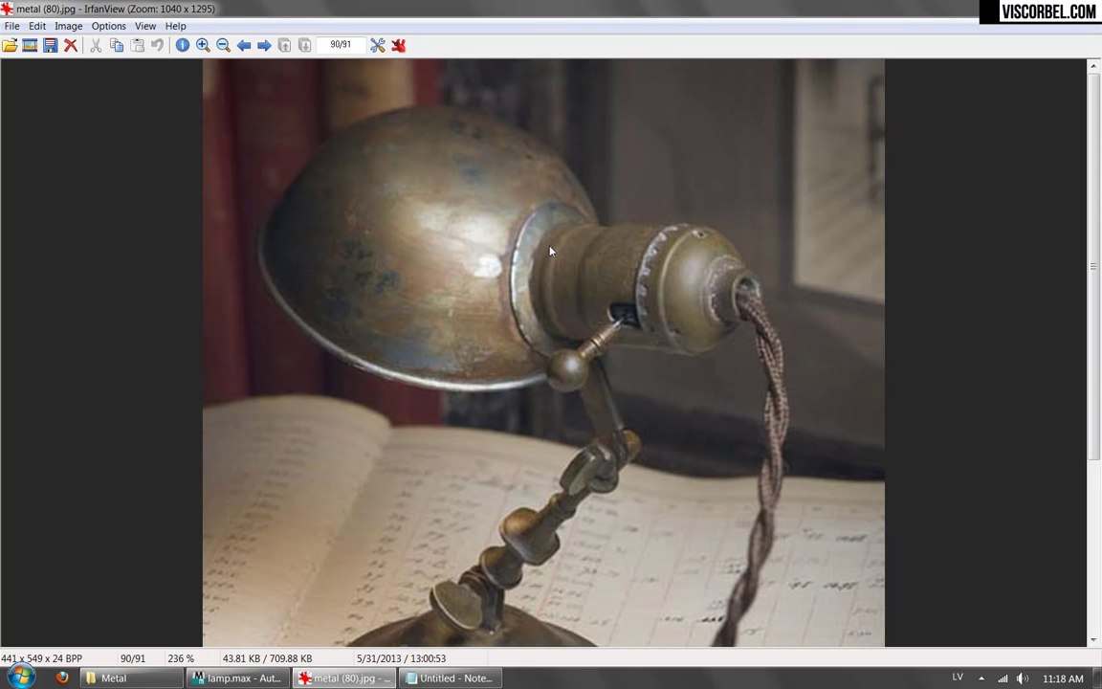
Examine the metal wear on the lamp in the reference photo, and return to 3ds Max.
{"action": "right_click_drag", "start_coordinate": [537, 461], "coordinate": [539, 423]}
{"action": "right_click_drag", "start_coordinate": [459, 241], "coordinate": [478, 398]}
{"action": "left_click", "coordinate": [257, 677]}
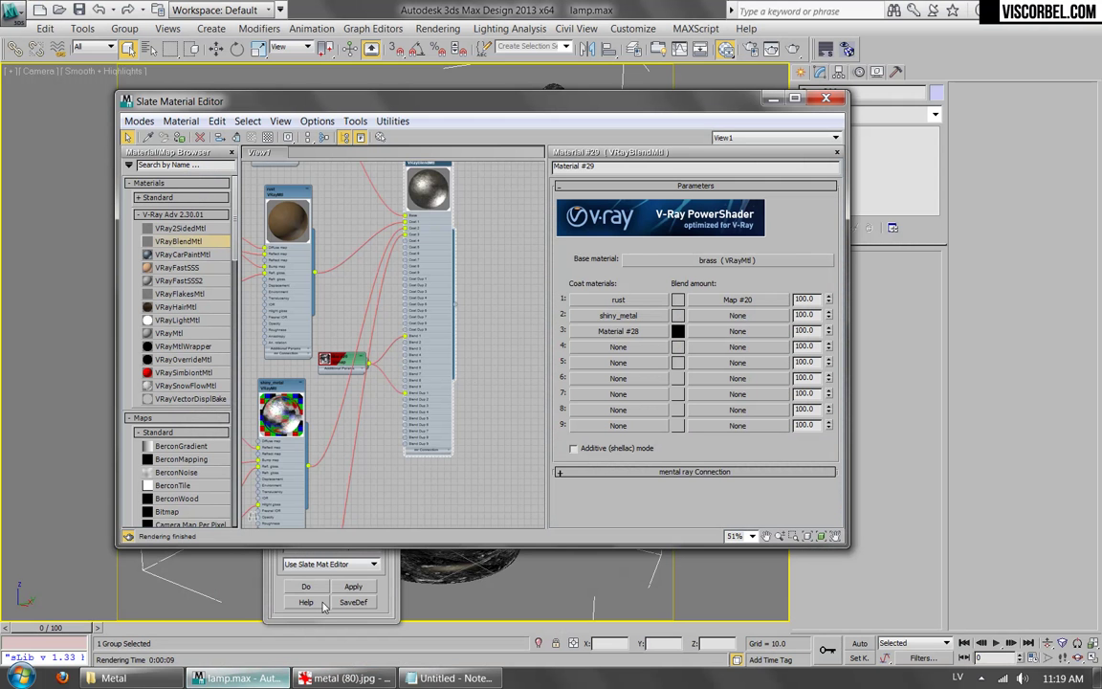
Assign a Composite map as the shiny_metal coat's blend map and place its node below the blend material's inputs.
{"action": "middle_click_drag", "start_coordinate": [480, 185], "coordinate": [490, 229]}
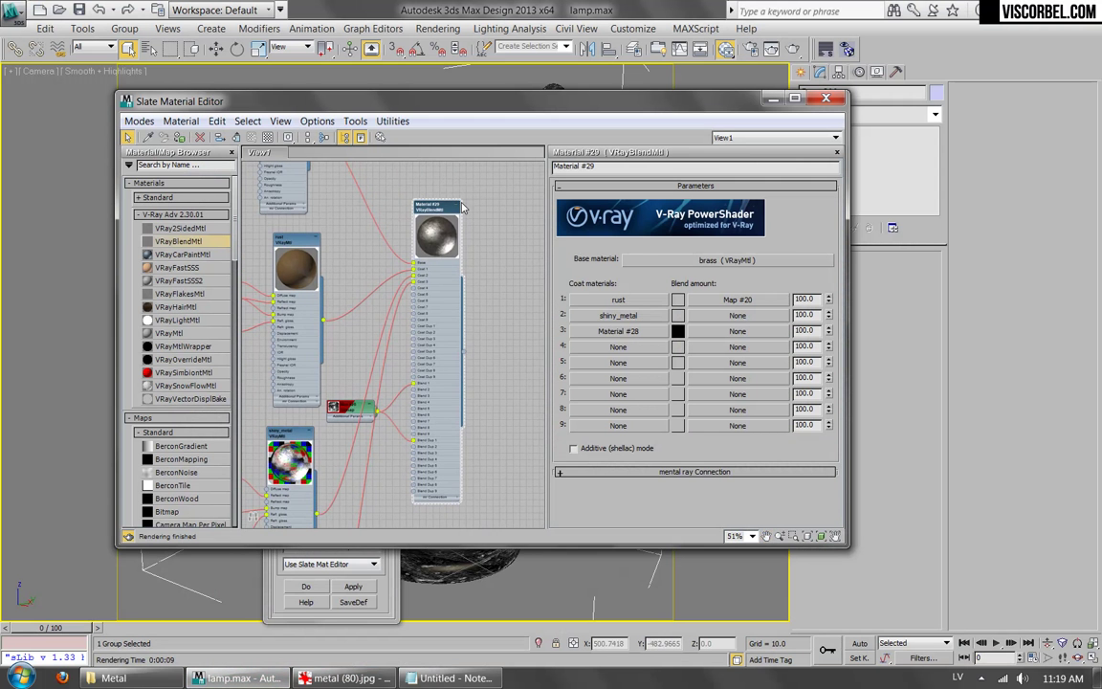
{"action": "left_click", "coordinate": [732, 315]}
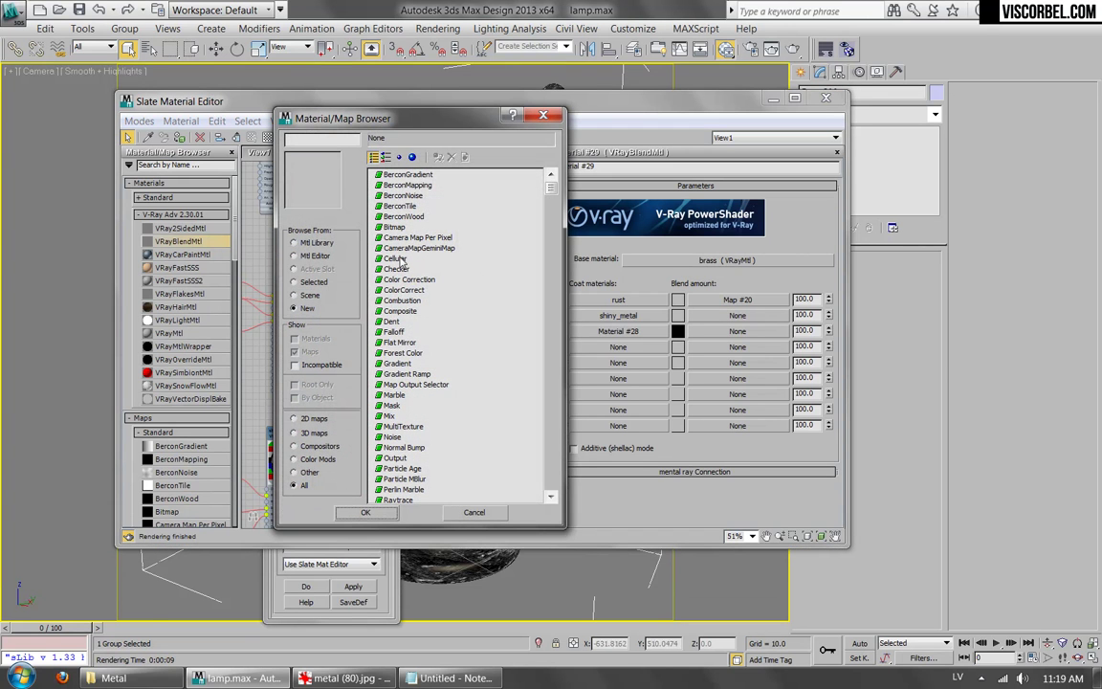
{"action": "double_click", "coordinate": [400, 311]}
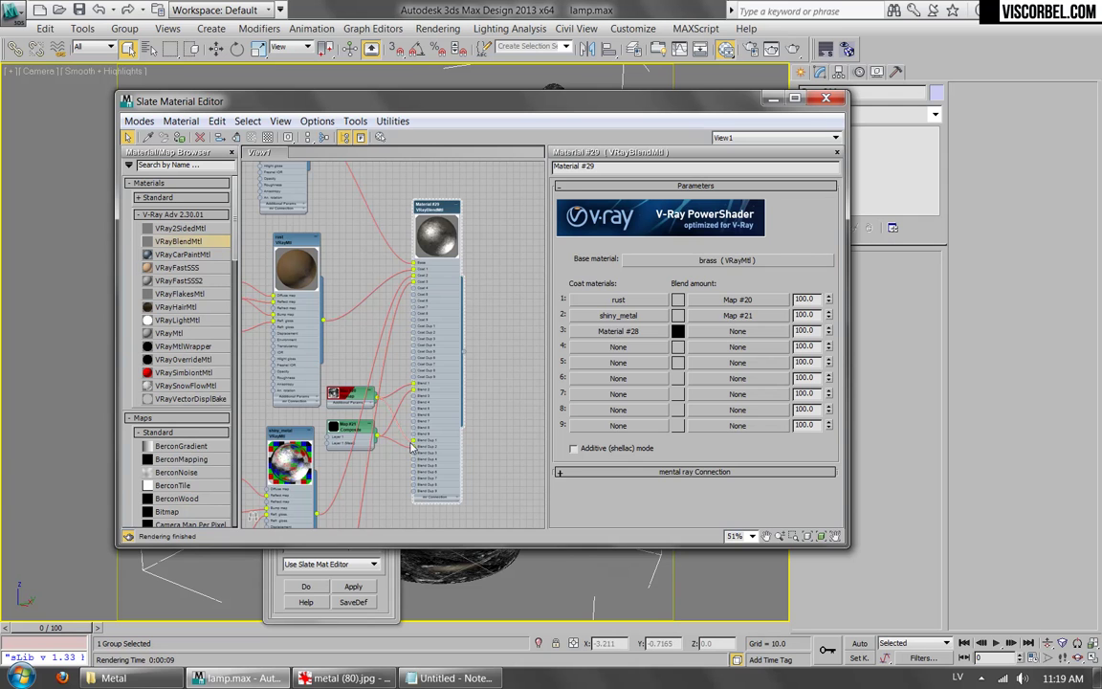
{"action": "scroll", "coordinate": [362, 437], "scroll_direction": "up", "scroll_amount": 5}
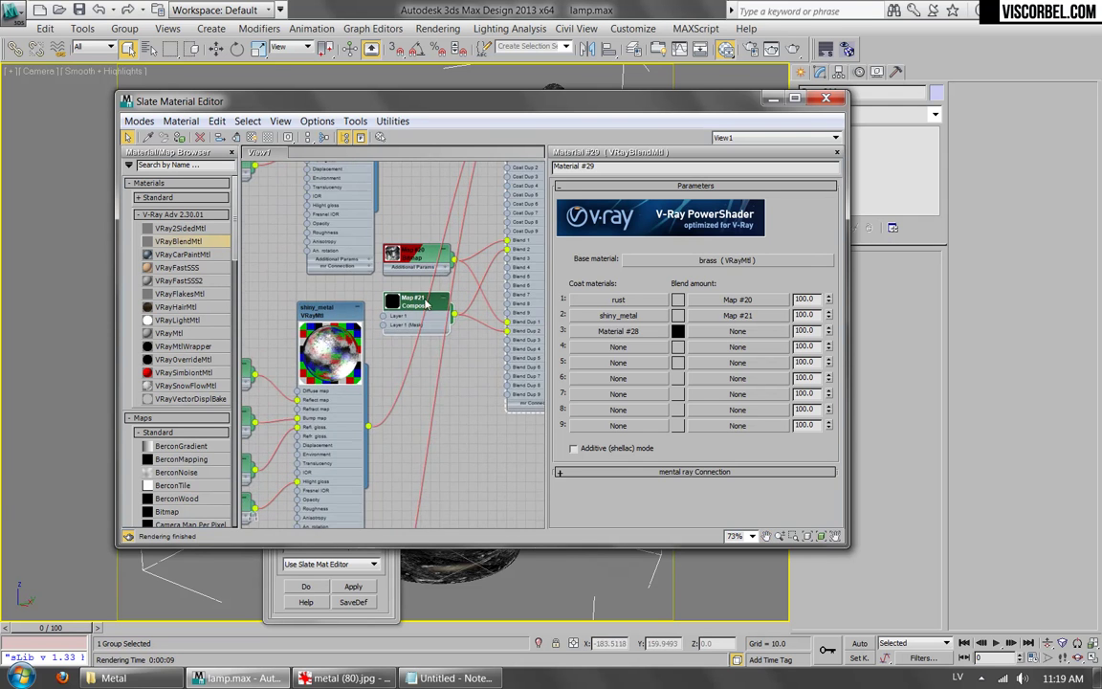
{"action": "double_click", "coordinate": [401, 303]}
{"action": "left_click_drag", "start_coordinate": [423, 305], "coordinate": [496, 438]}
{"action": "middle_click_drag", "start_coordinate": [496, 437], "coordinate": [378, 324]}
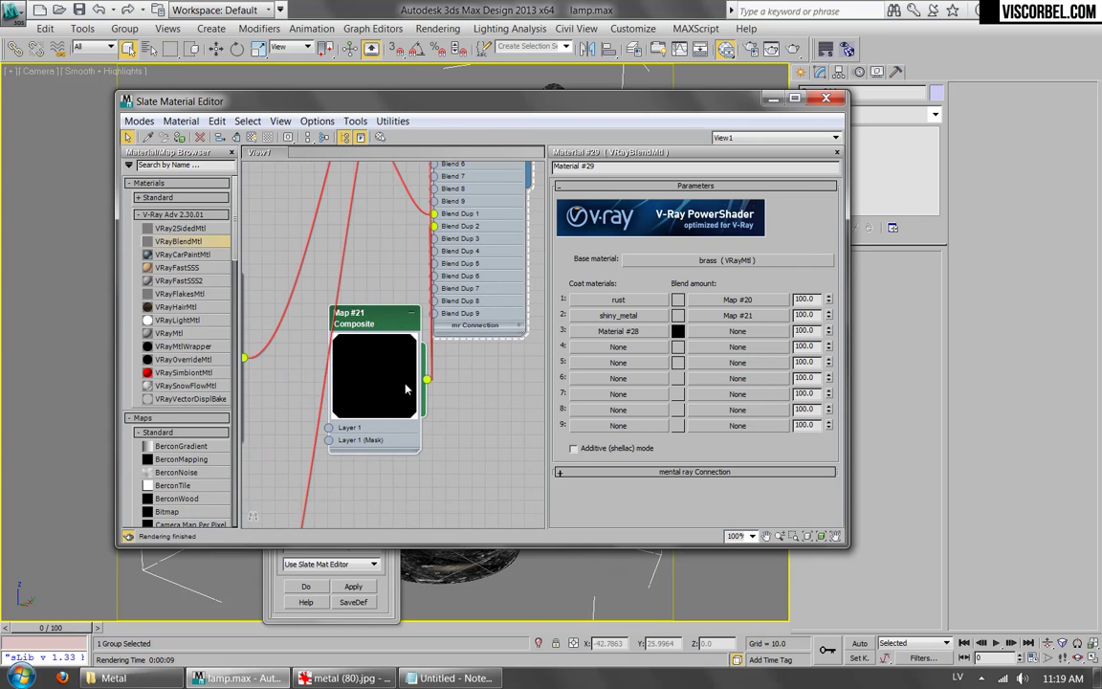
Load dirt (13).png as a Bitmap into Layer 1 of the Composite map.
{"action": "left_click", "coordinate": [725, 314]}
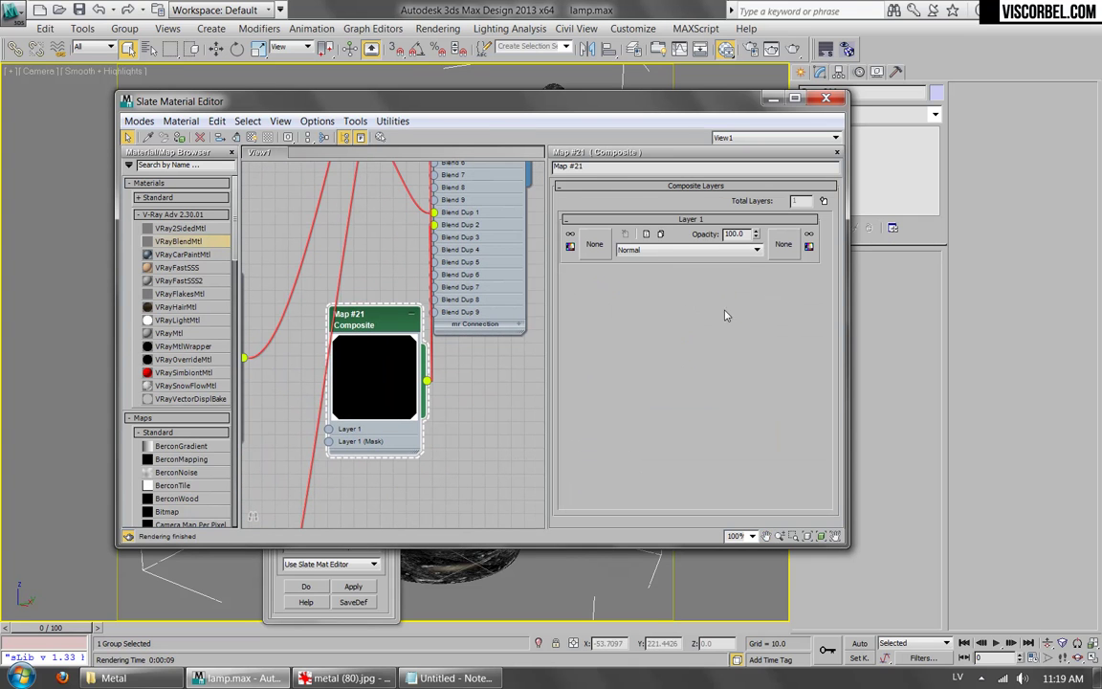
{"action": "left_click", "coordinate": [593, 243]}
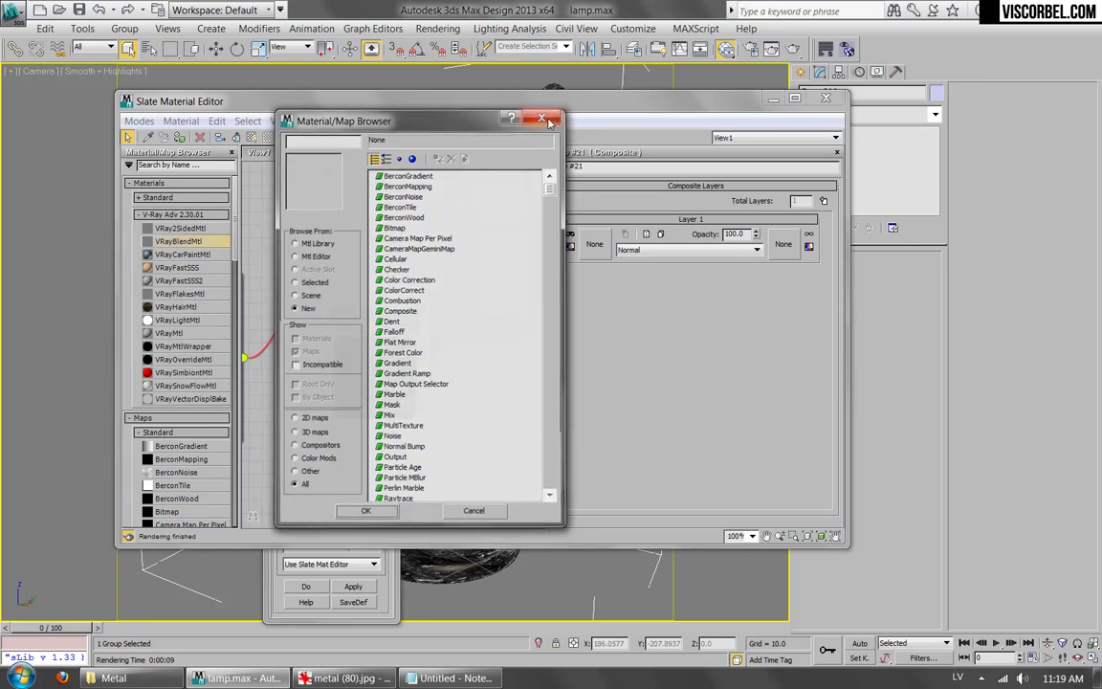
{"action": "key", "text": "Escape"}
{"action": "left_click", "coordinate": [586, 241]}
{"action": "double_click", "coordinate": [396, 227]}
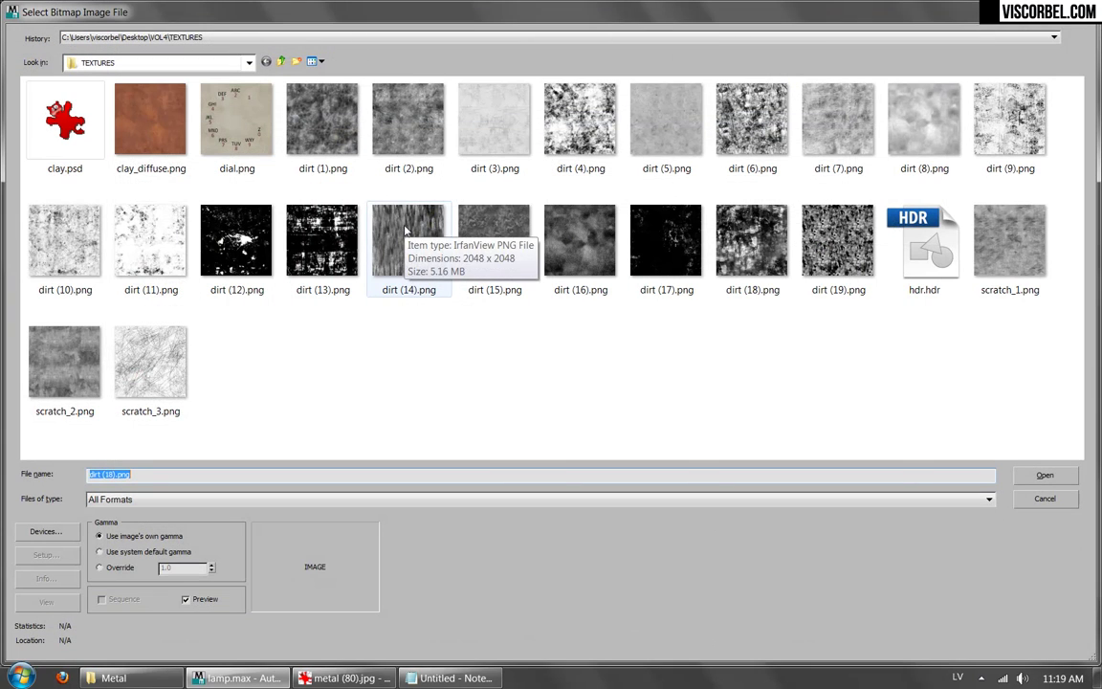
{"action": "double_click", "coordinate": [322, 239]}
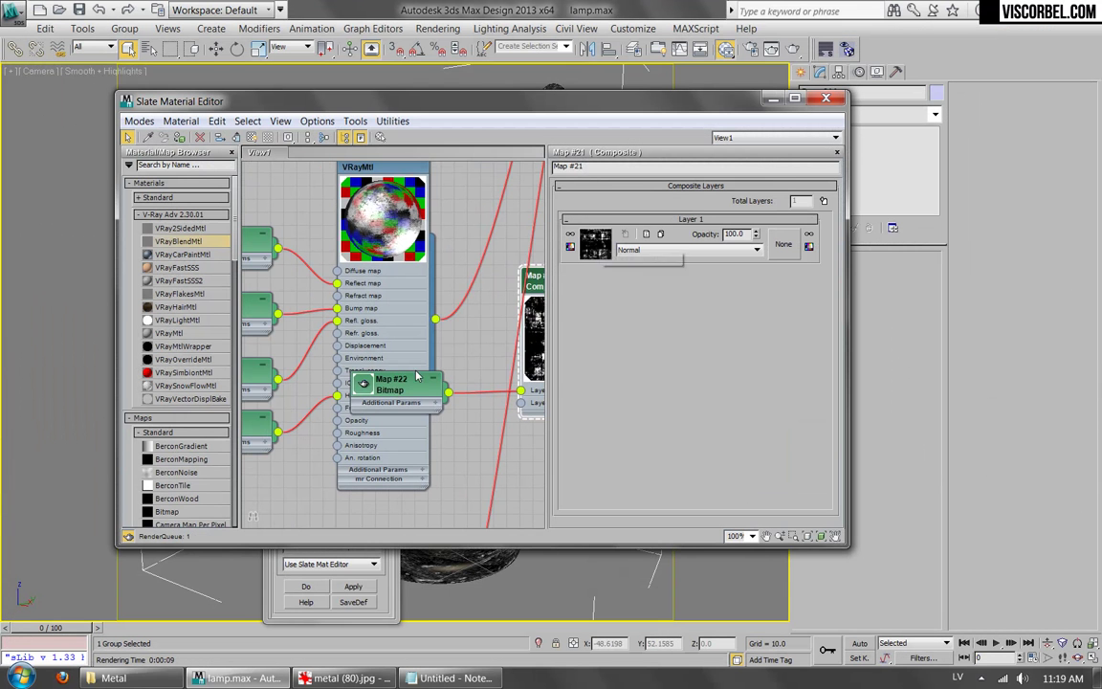
Display the dirt (13).png bitmap on the lamp in the viewport, and move the material editor clear of the model.
{"action": "right_click", "coordinate": [397, 384]}
{"action": "left_click", "coordinate": [485, 180]}
{"action": "left_click_drag", "start_coordinate": [383, 101], "coordinate": [701, 467]}
{"action": "left_click_drag", "start_coordinate": [819, 466], "coordinate": [710, 131]}
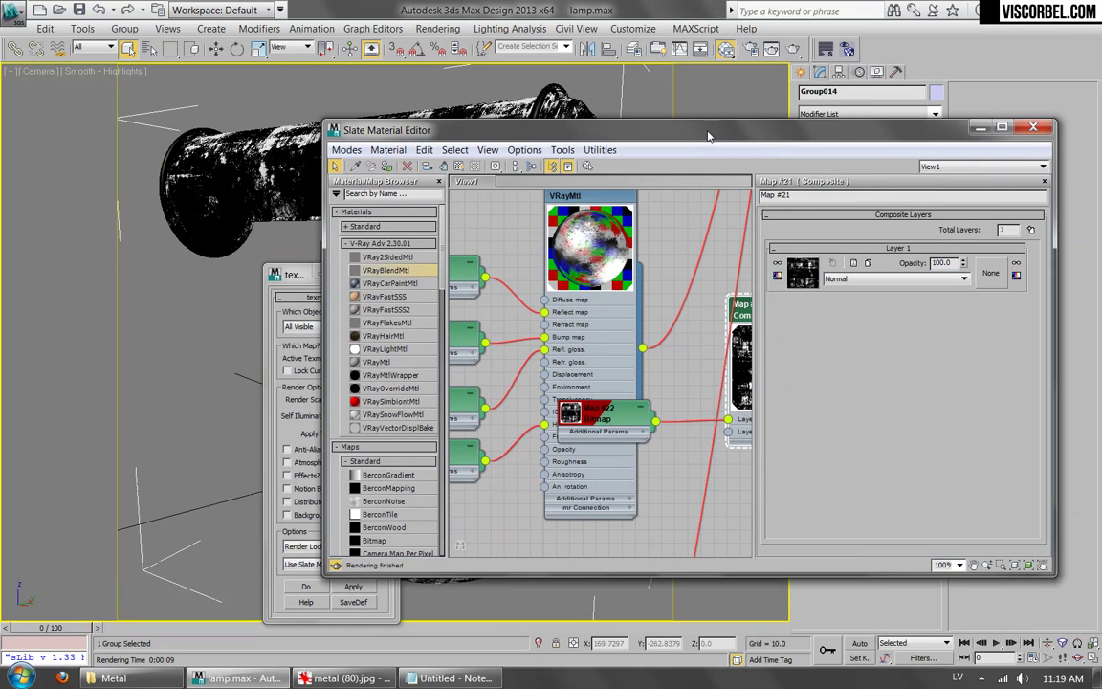
Set the U and V tiling of the dirt (13).png bitmap to 0.7.
{"action": "left_click", "coordinate": [813, 277]}
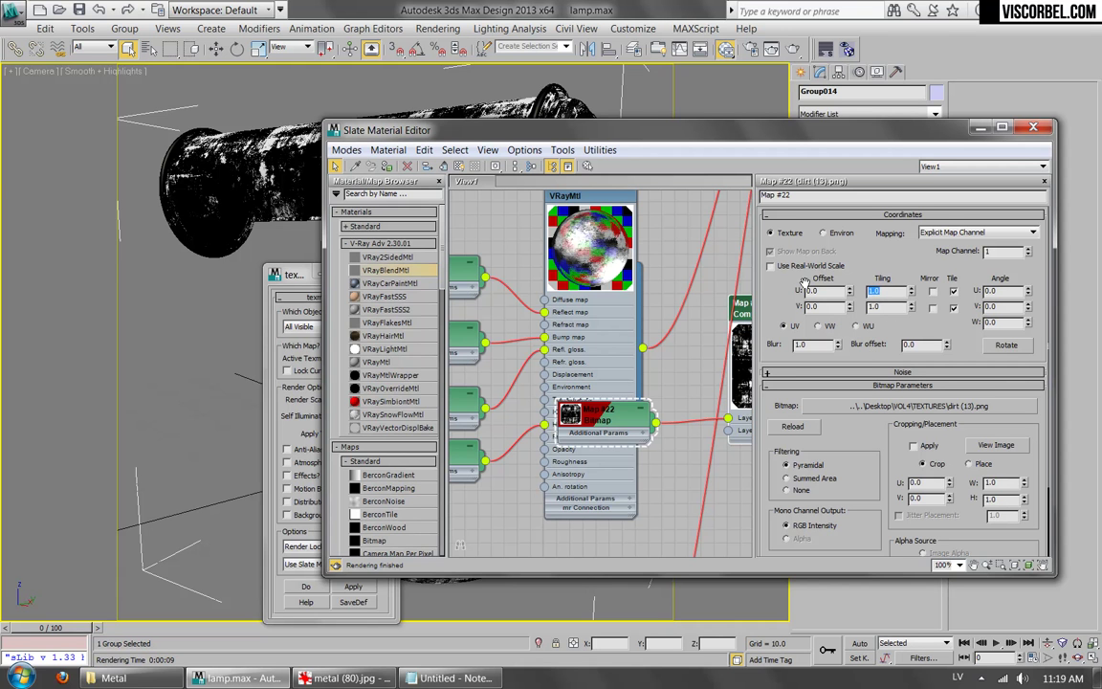
{"action": "key", "text": "Tab"}
{"action": "type", "text": ".7"}
{"action": "key", "text": "Return"}
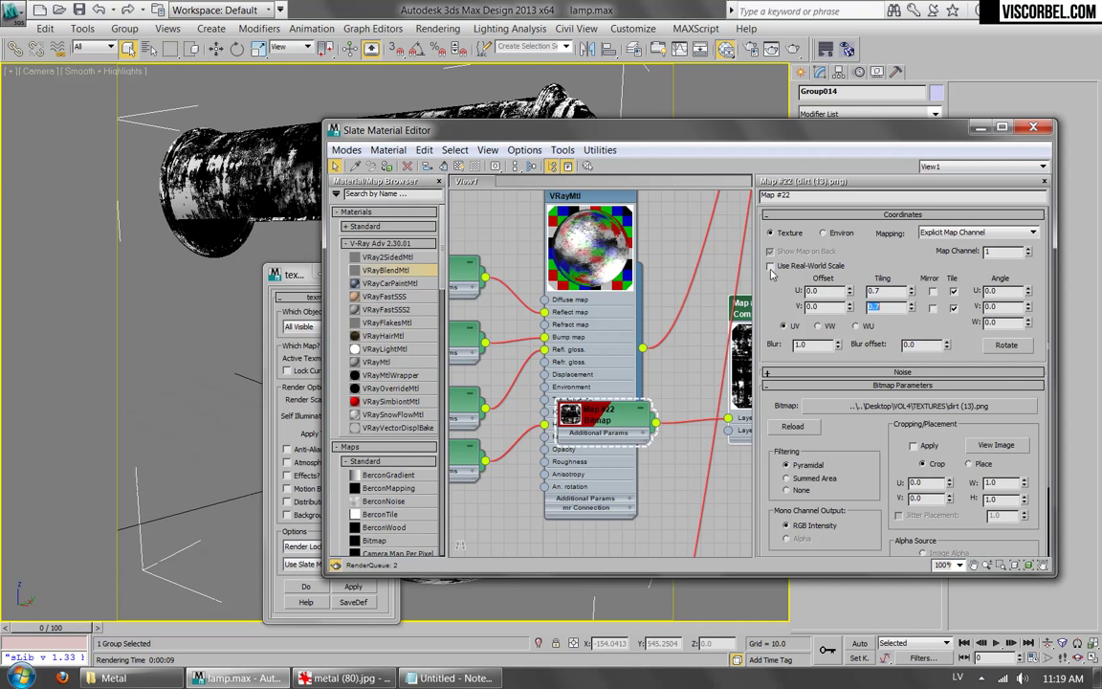
Render the camera view and examine the shiny metal patches on the whole lamp.
{"action": "left_click_drag", "start_coordinate": [538, 130], "coordinate": [481, 169]}
{"action": "key", "text": "shift+q"}
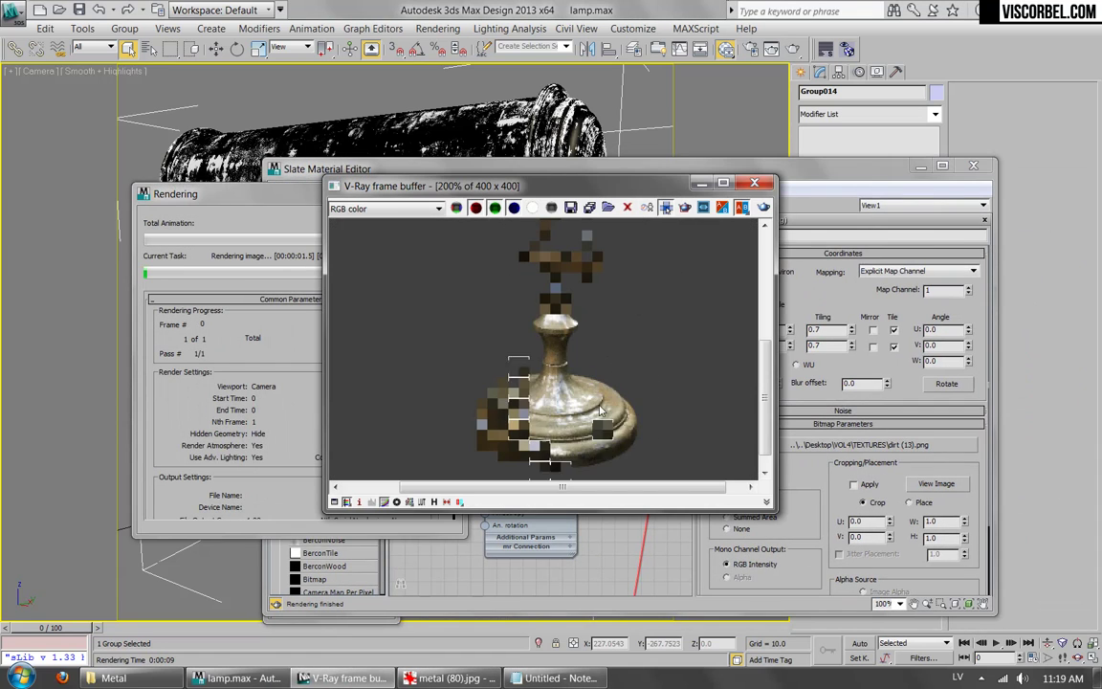
{"action": "scroll", "coordinate": [563, 325], "scroll_direction": "down", "scroll_amount": 1}
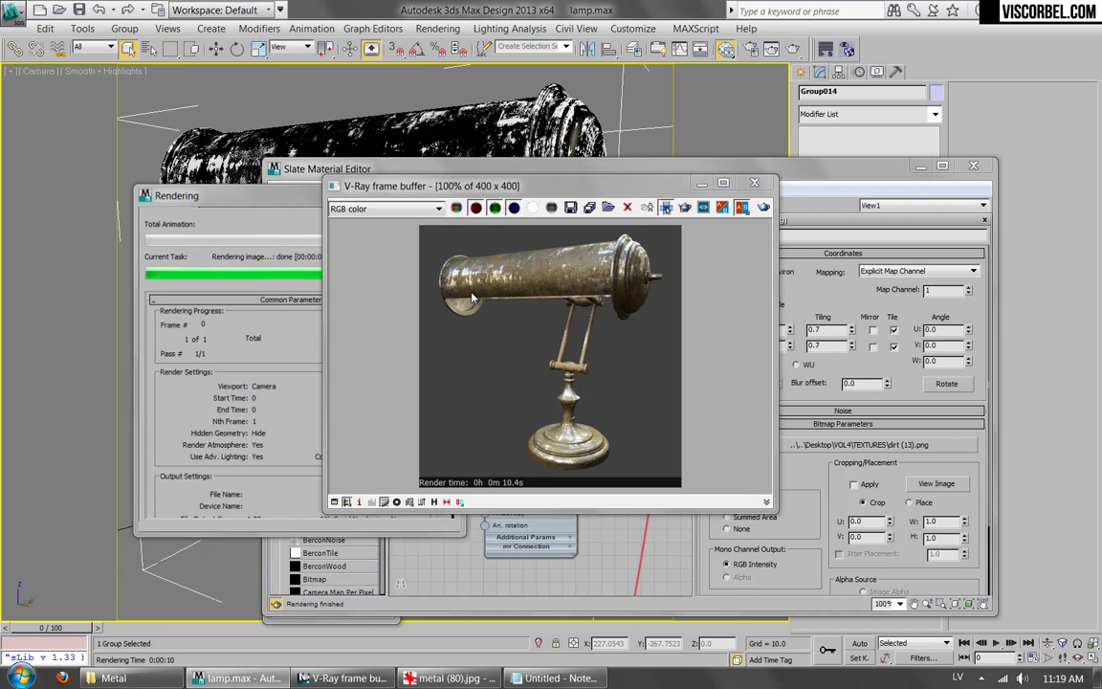
Set the U and V tiling of the dirt (13).png bitmap to 0.5.
{"action": "double_click", "coordinate": [831, 332]}
{"action": "type", "text": ".5"}
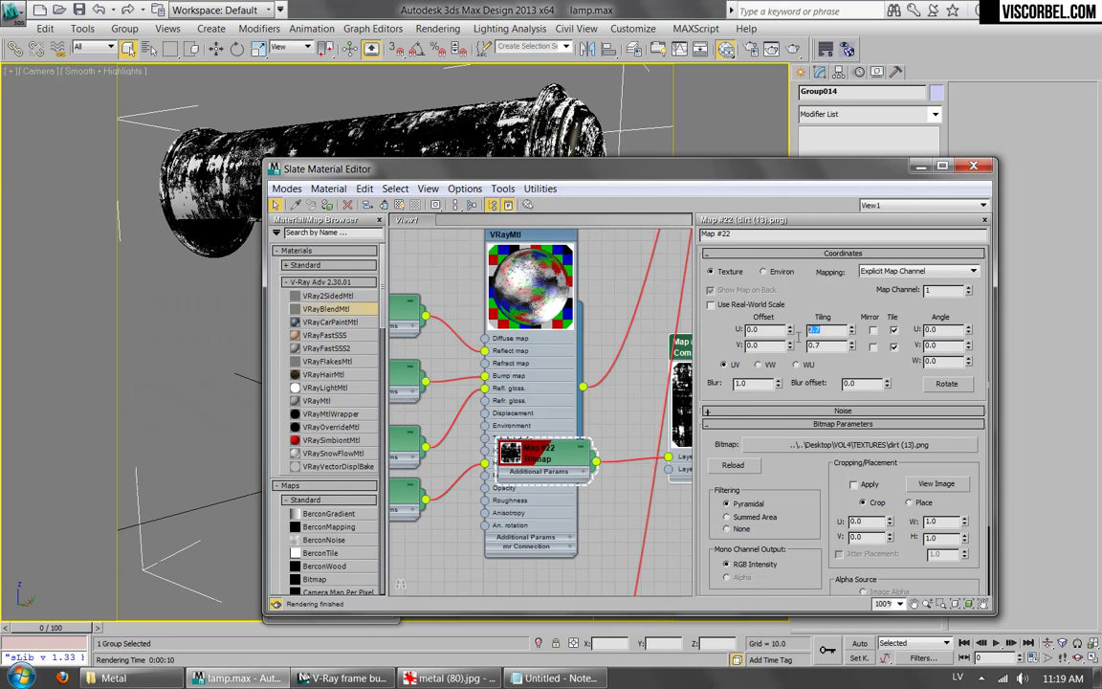
{"action": "double_click", "coordinate": [839, 344]}
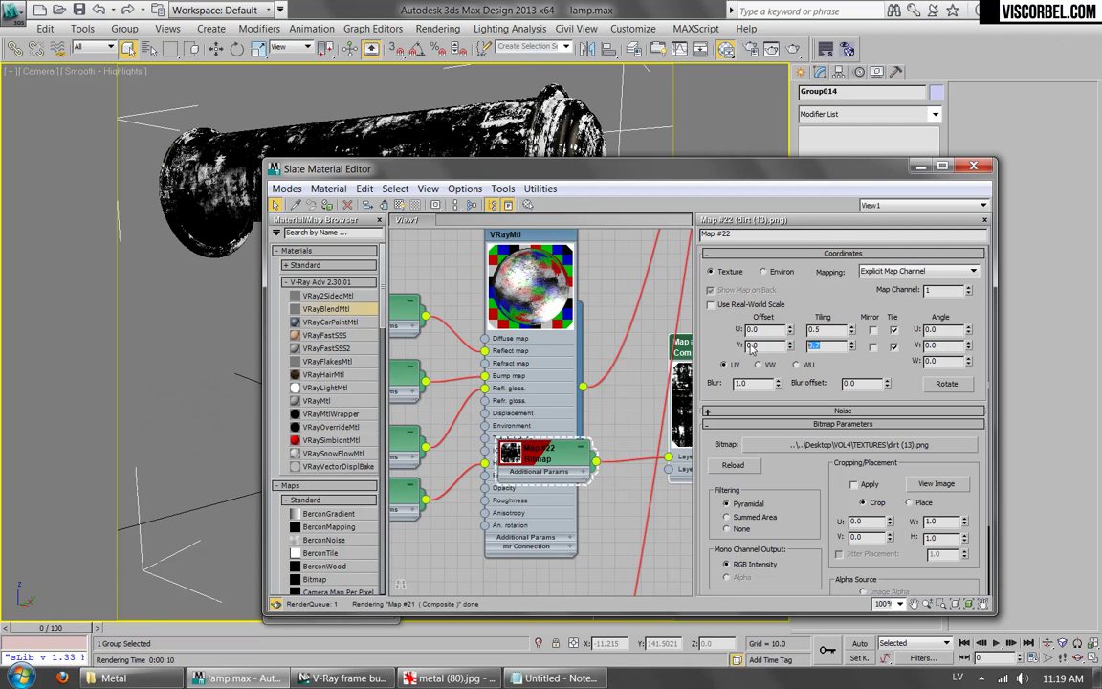
Render the camera view and compare the lamp's shiny patches with the reference photo metal (80).jpg.
{"action": "left_click", "coordinate": [794, 49]}
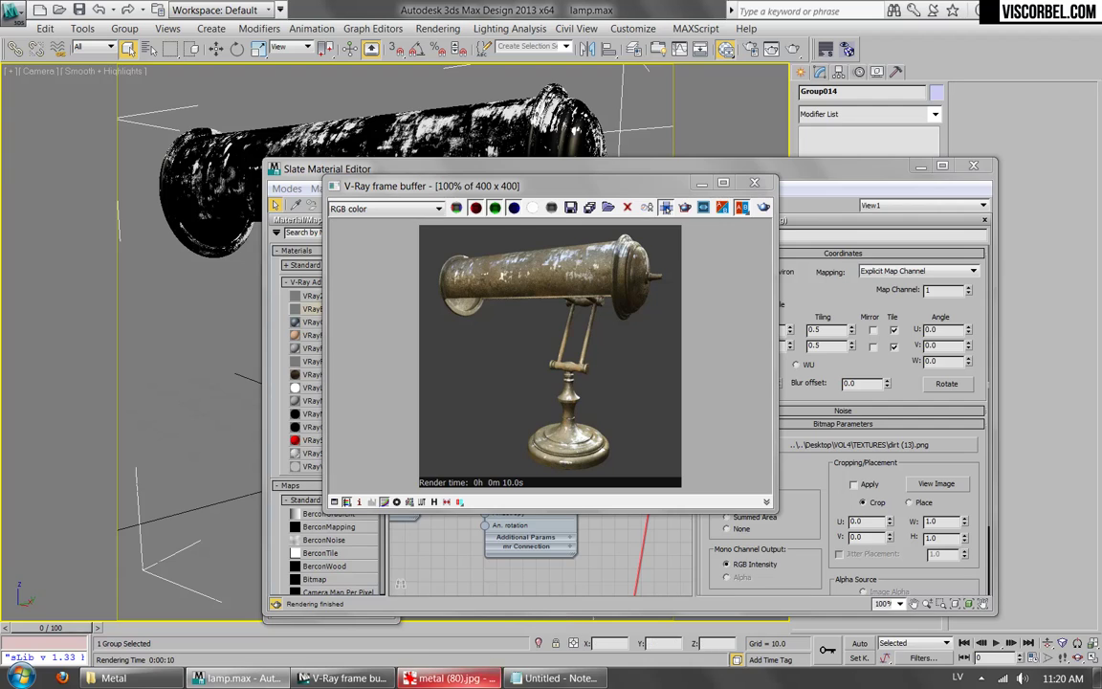
{"action": "left_click", "coordinate": [450, 678]}
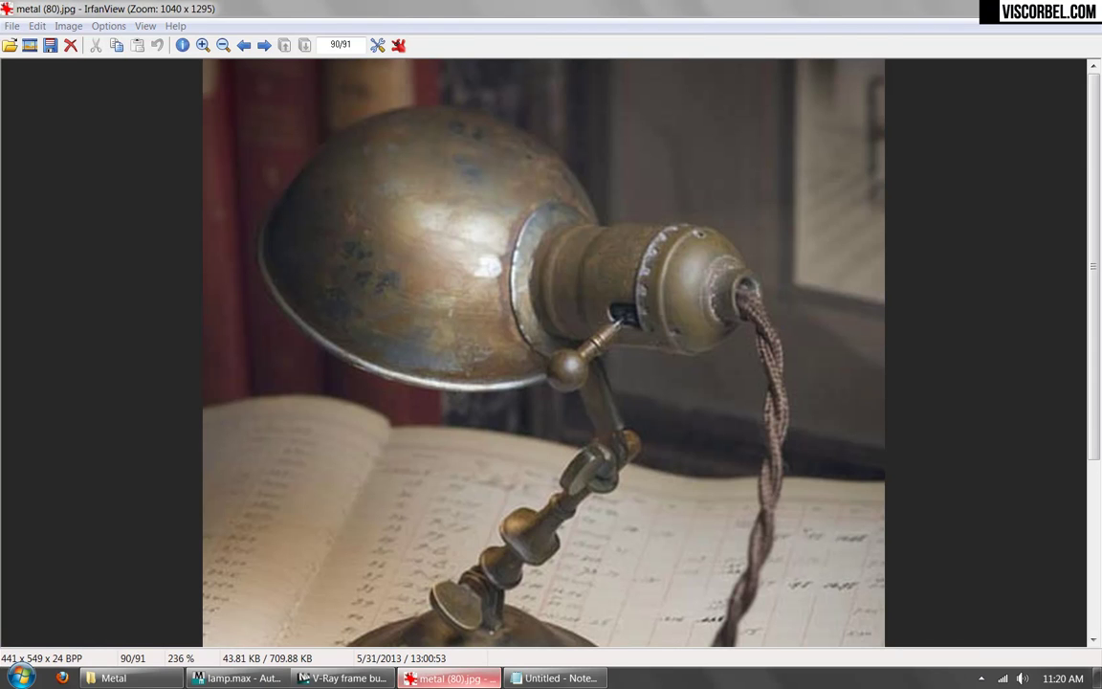
{"action": "left_click", "coordinate": [461, 679]}
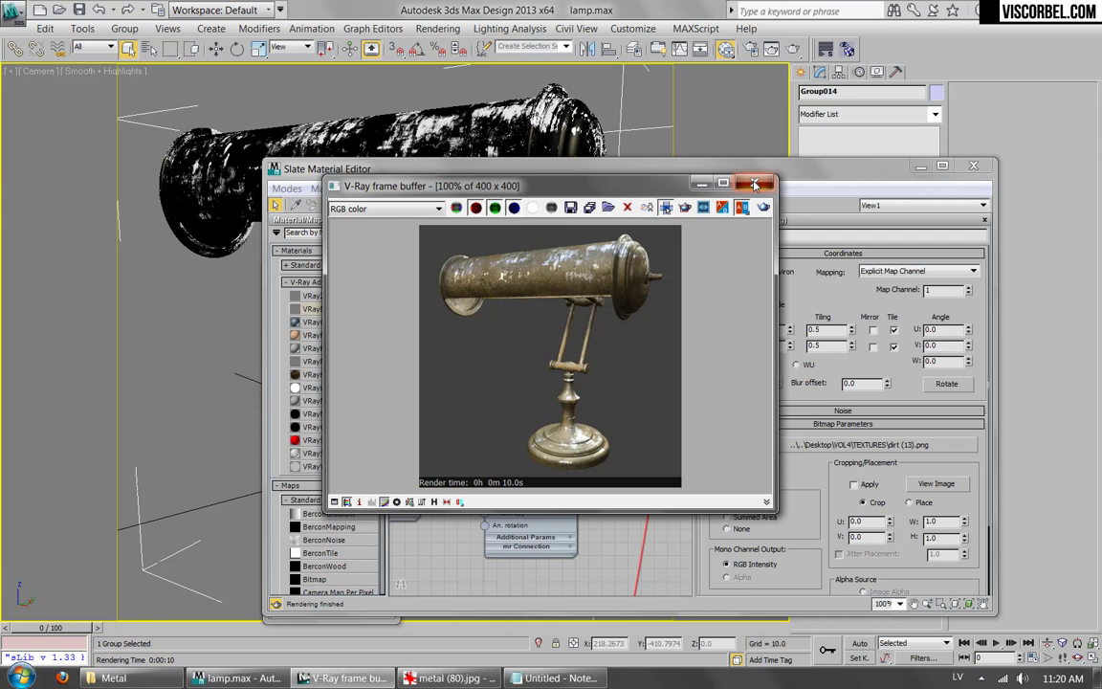
{"action": "left_click", "coordinate": [754, 183]}
Add a second layer to the Composite map and assign a BerconNoise map to it.
{"action": "middle_click_drag", "start_coordinate": [586, 450], "coordinate": [461, 407]}
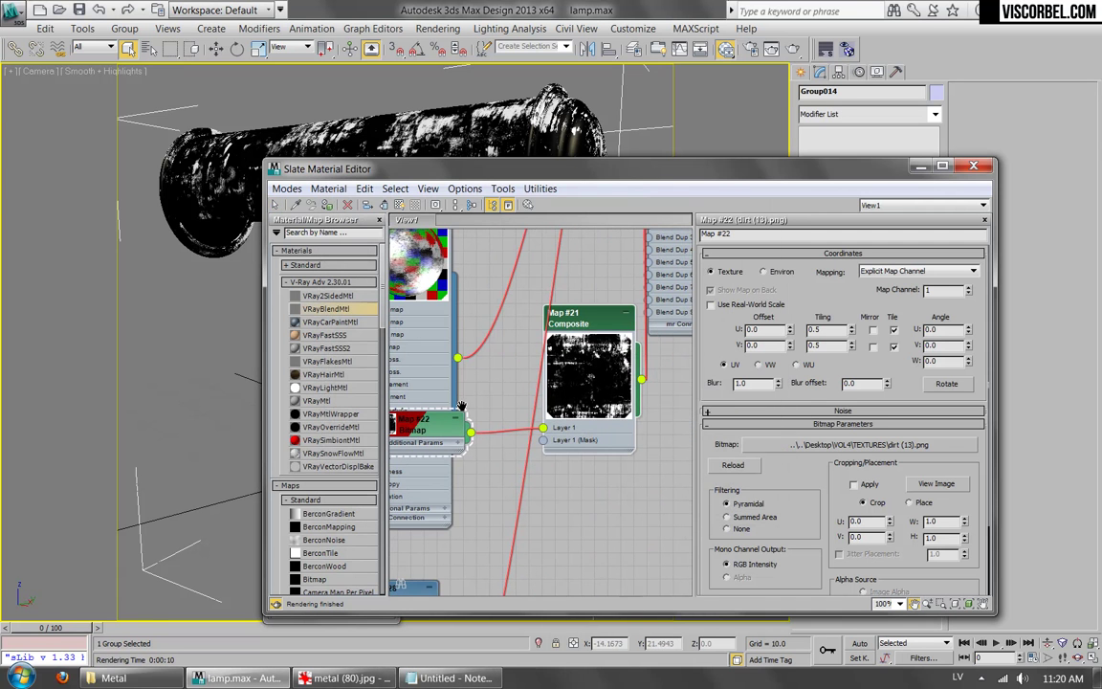
{"action": "double_click", "coordinate": [594, 328]}
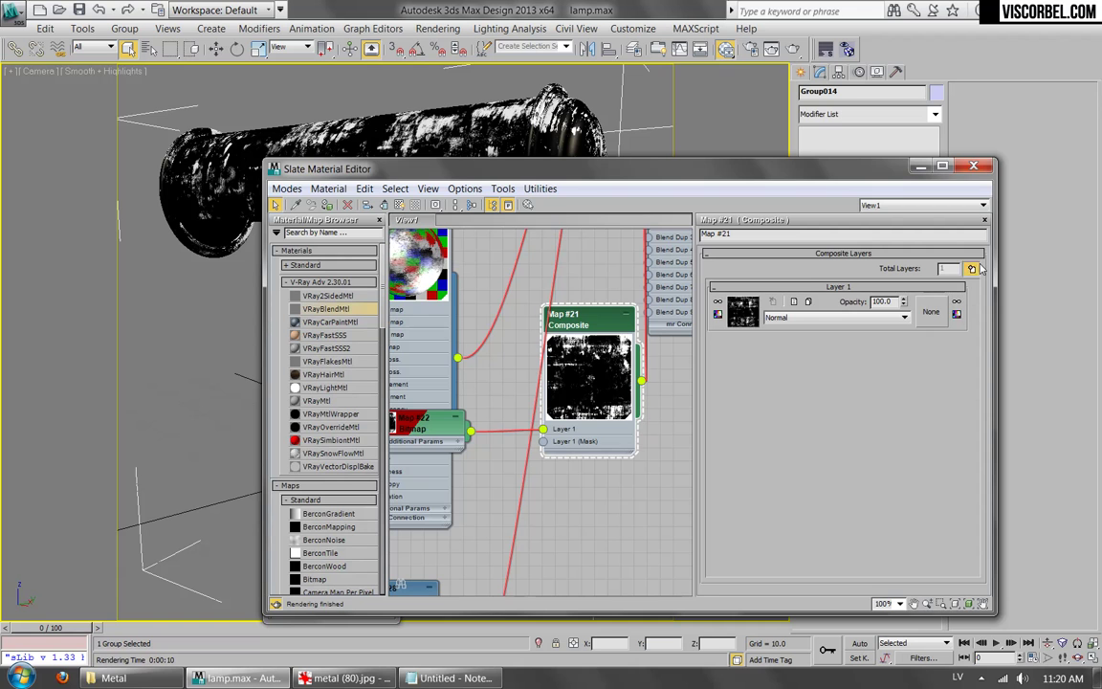
{"action": "left_click", "coordinate": [971, 269]}
{"action": "left_click", "coordinate": [742, 312]}
{"action": "left_click", "coordinate": [387, 374]}
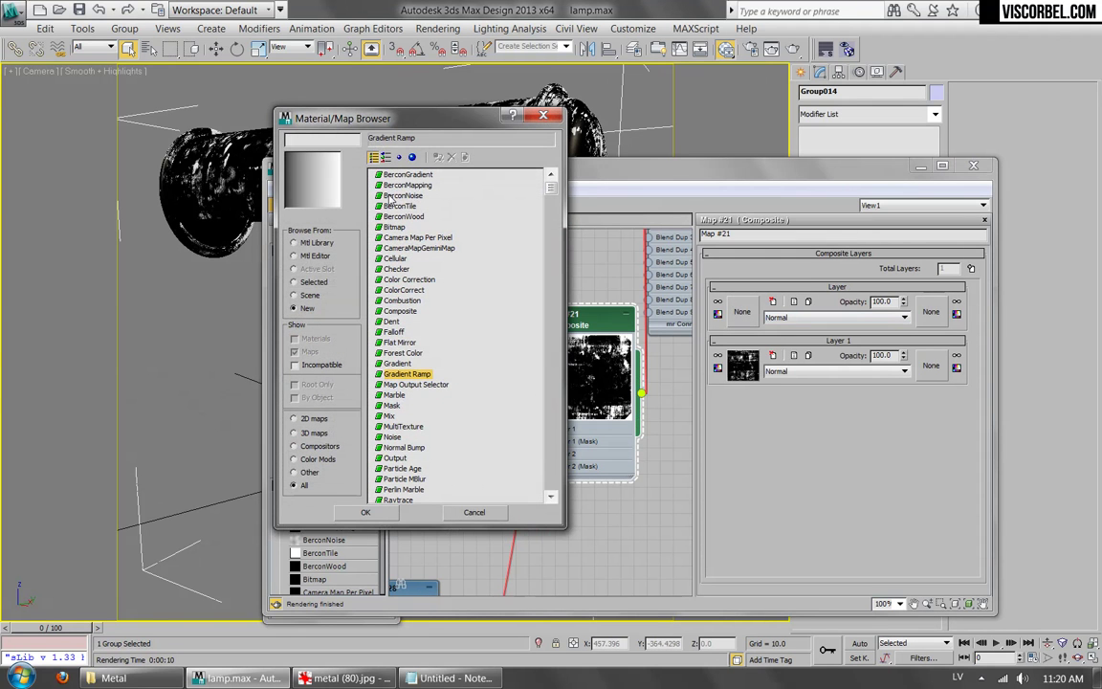
{"action": "key", "text": "Return"}
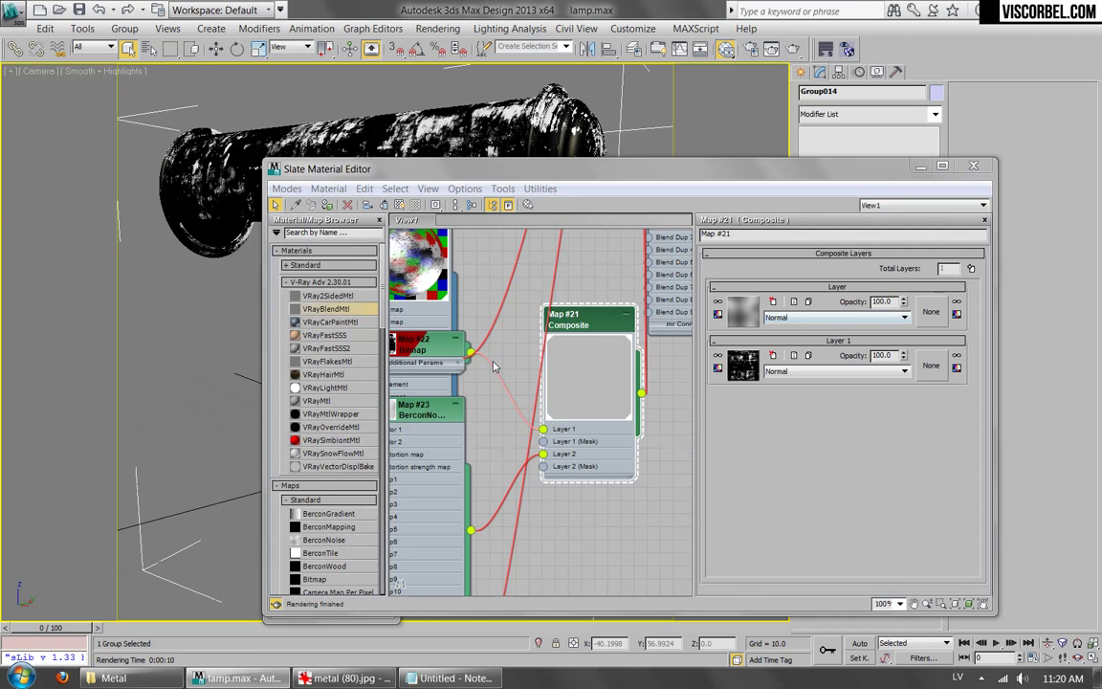
Enlarge the BerconNoise node's preview and display that map on the lamp in the viewport.
{"action": "middle_click_drag", "start_coordinate": [414, 404], "coordinate": [499, 385]}
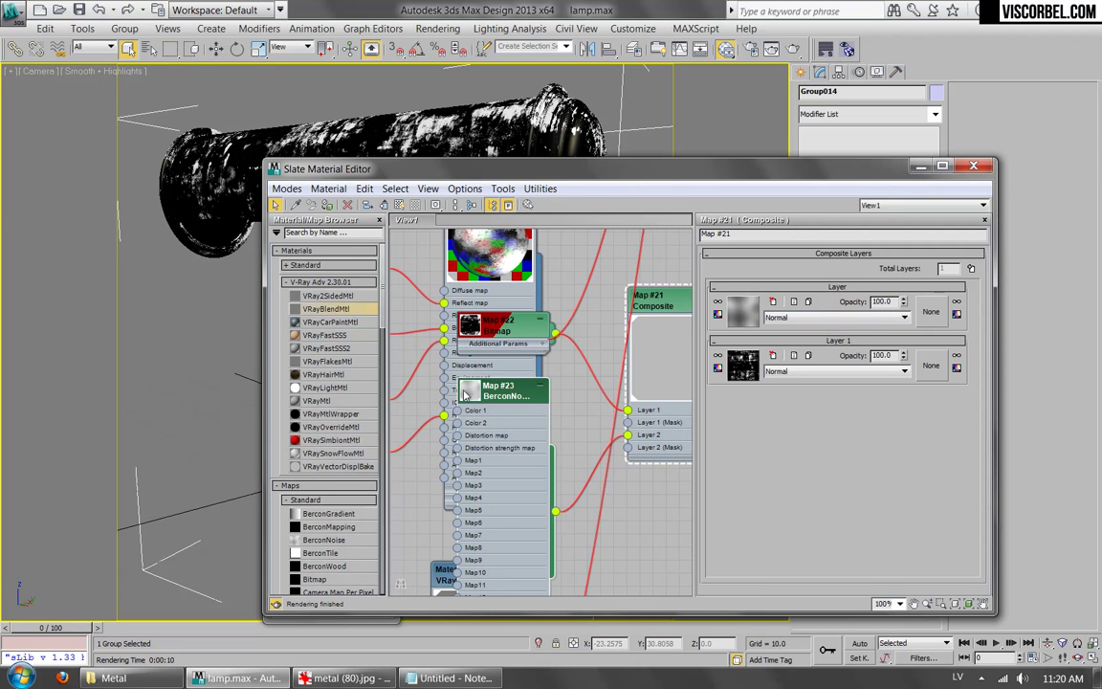
{"action": "double_click", "coordinate": [465, 393]}
{"action": "right_click", "coordinate": [496, 387]}
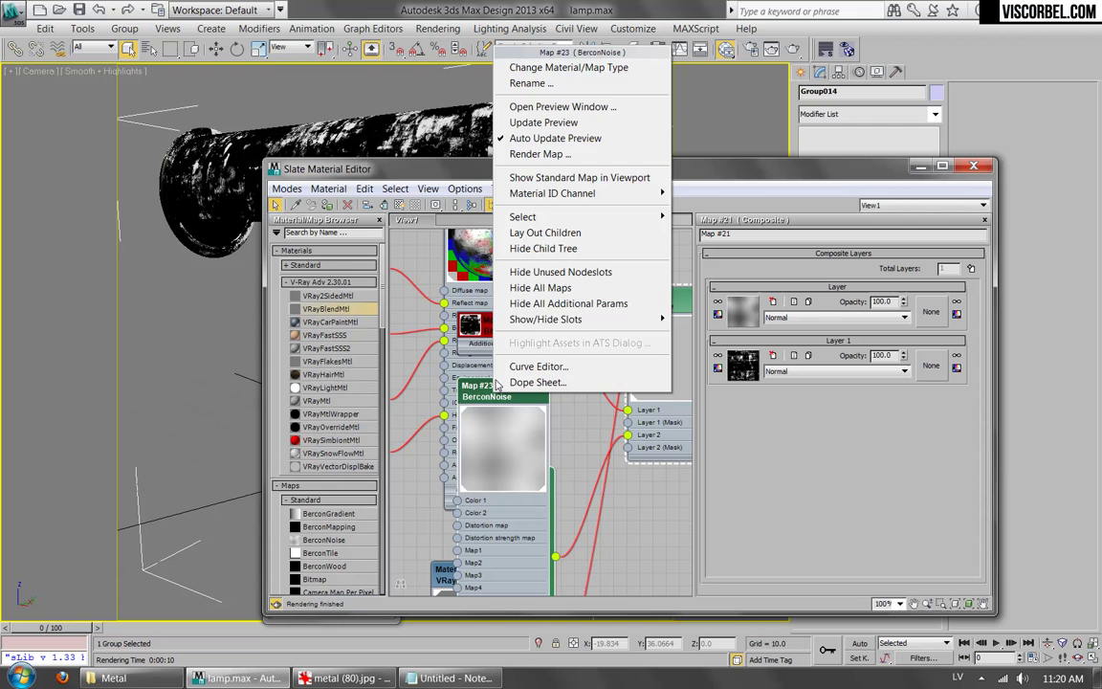
{"action": "left_click", "coordinate": [560, 177]}
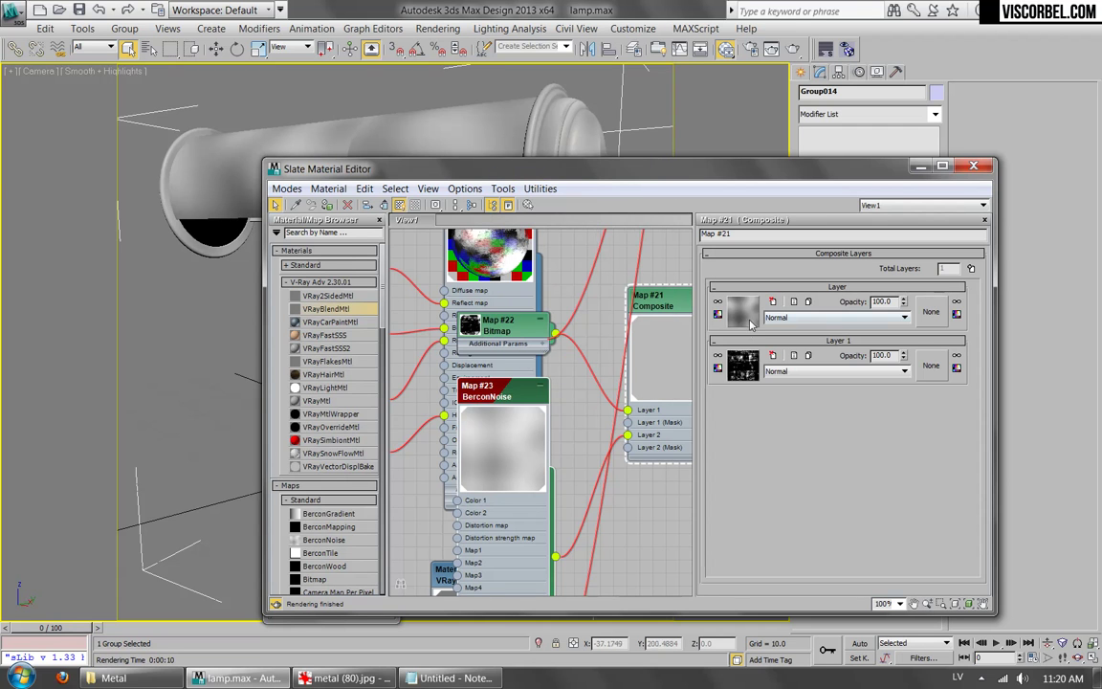
Set the BerconNoise size to 5 and its noise type to Worley (Voronoi).
{"action": "left_click", "coordinate": [751, 324]}
{"action": "type", "text": "5"}
{"action": "key", "text": "Return"}
{"action": "left_click", "coordinate": [919, 336]}
{"action": "left_click", "coordinate": [888, 388]}
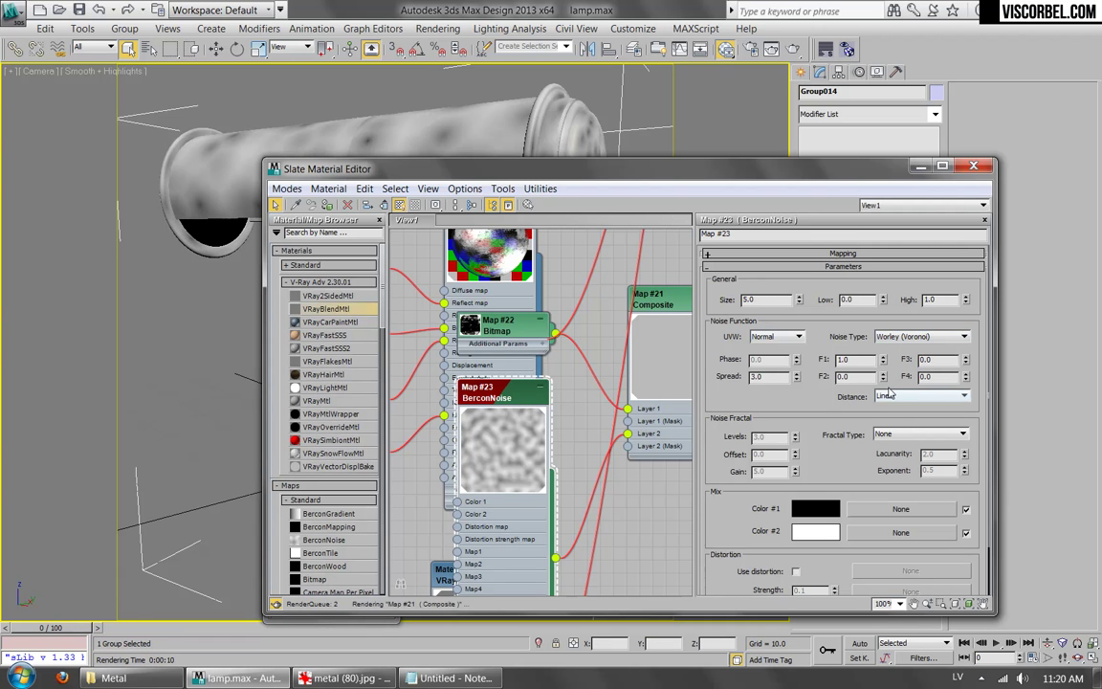
Try the fractal types of the BerconNoise map and settle on Hybrid Multi Fractal.
{"action": "left_click", "coordinate": [880, 436]}
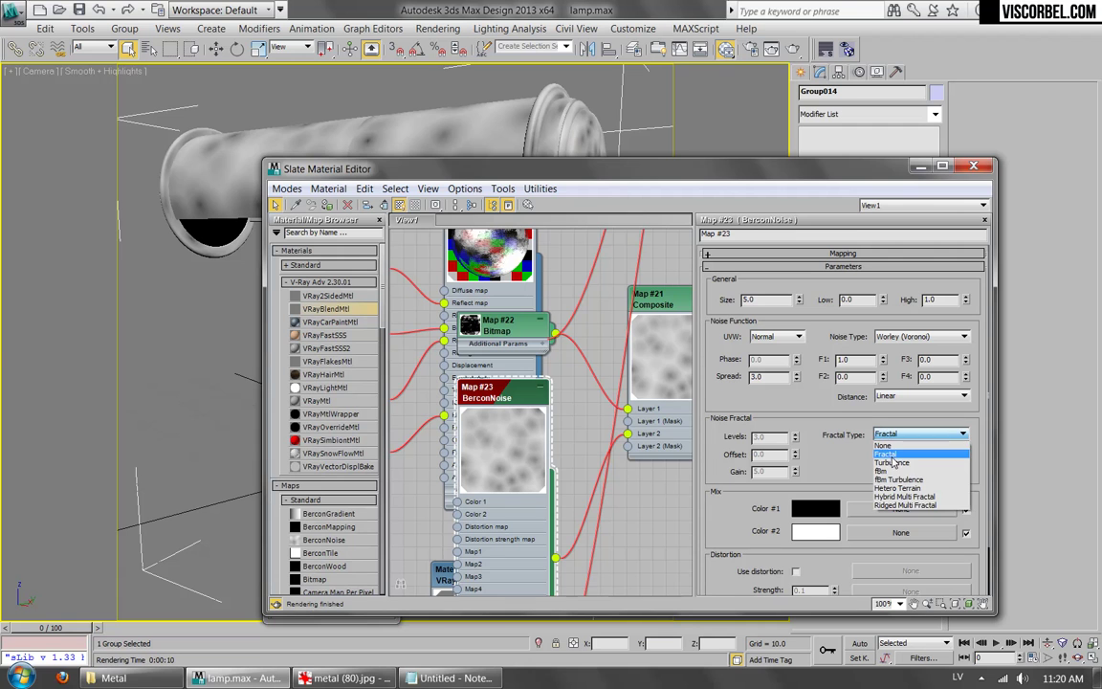
{"action": "left_click", "coordinate": [887, 450]}
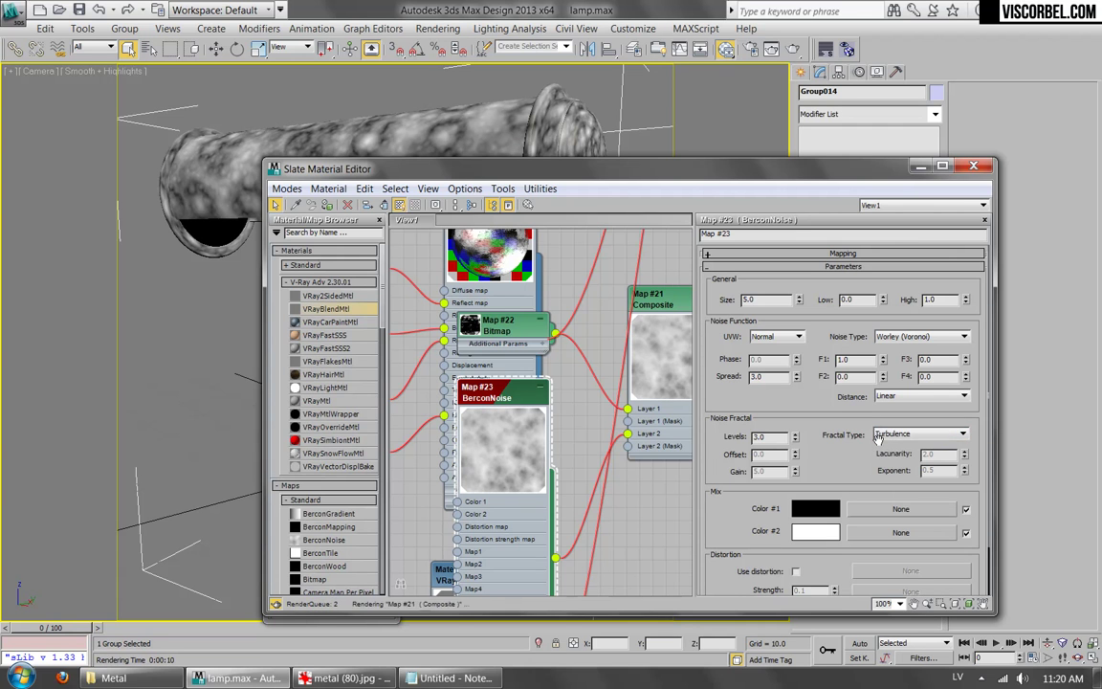
{"action": "key", "text": "Down"}
{"action": "key", "text": "Down"}
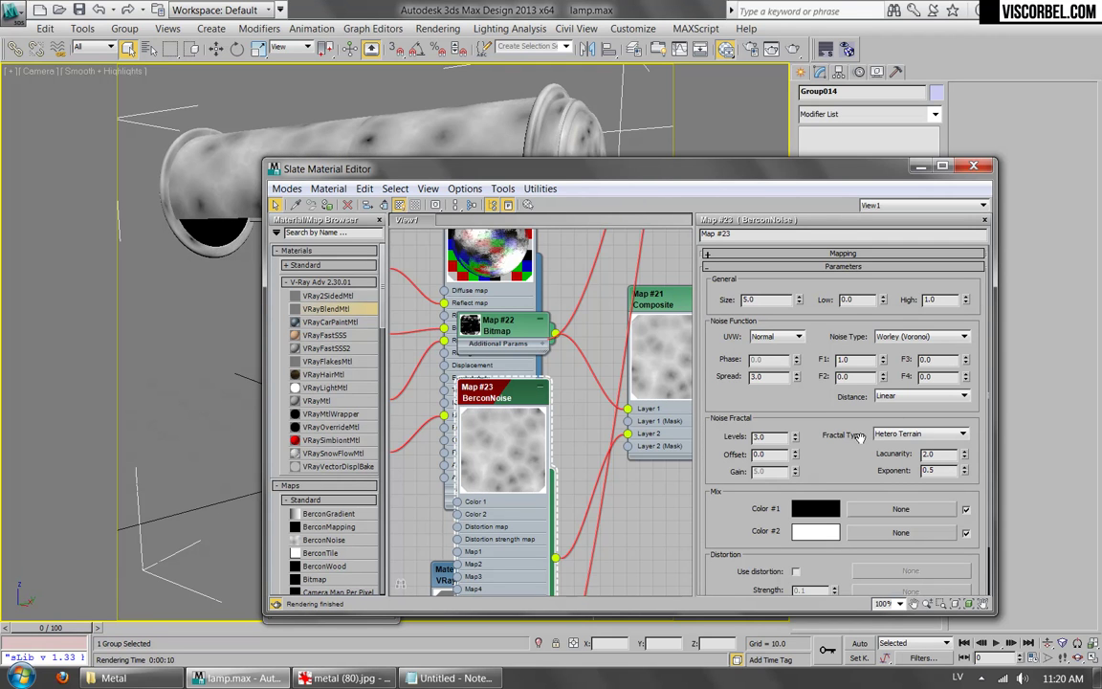
{"action": "key", "text": "Down"}
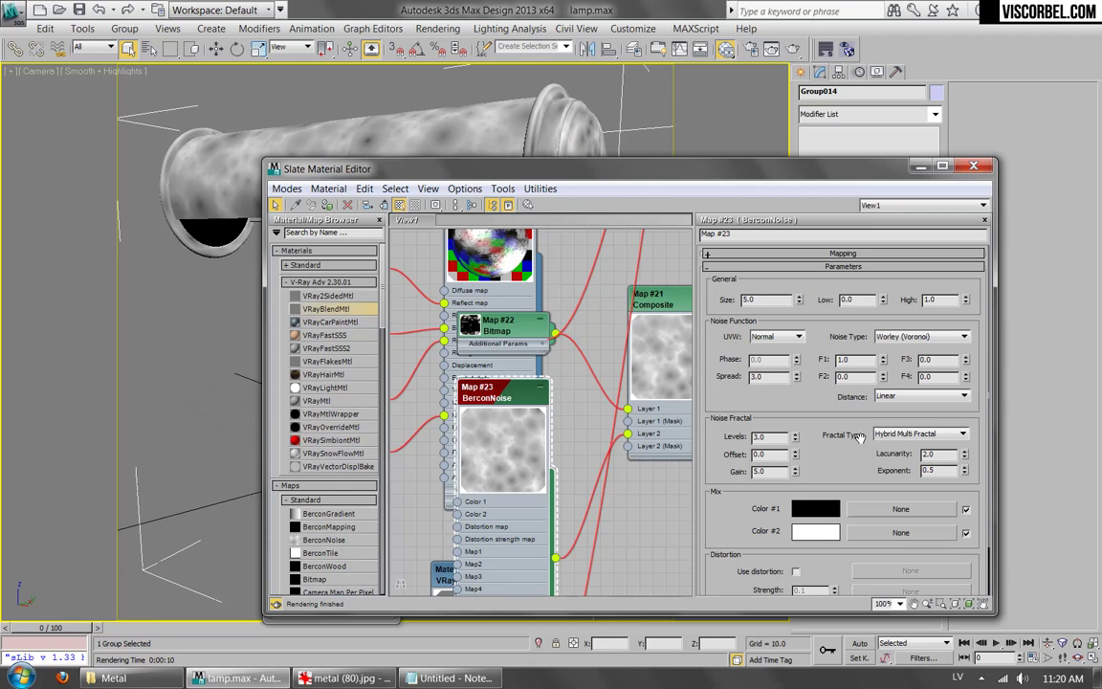
Invert the output of the BerconNoise map.
{"action": "left_click_drag", "start_coordinate": [853, 461], "coordinate": [854, 268]}
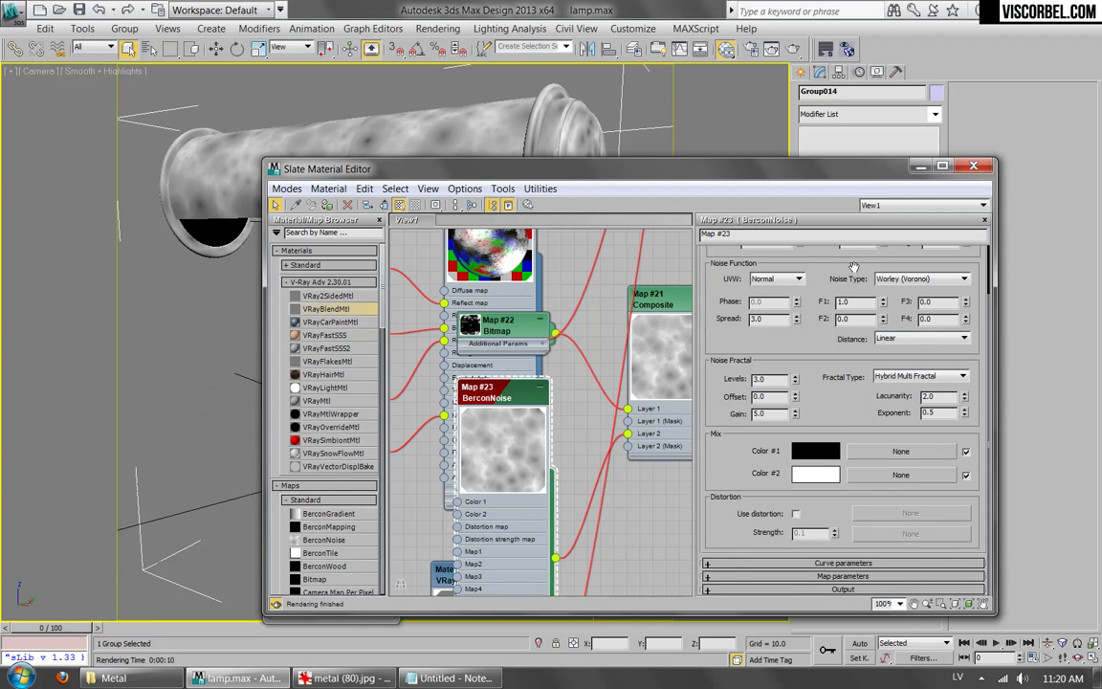
{"action": "left_click", "coordinate": [789, 588]}
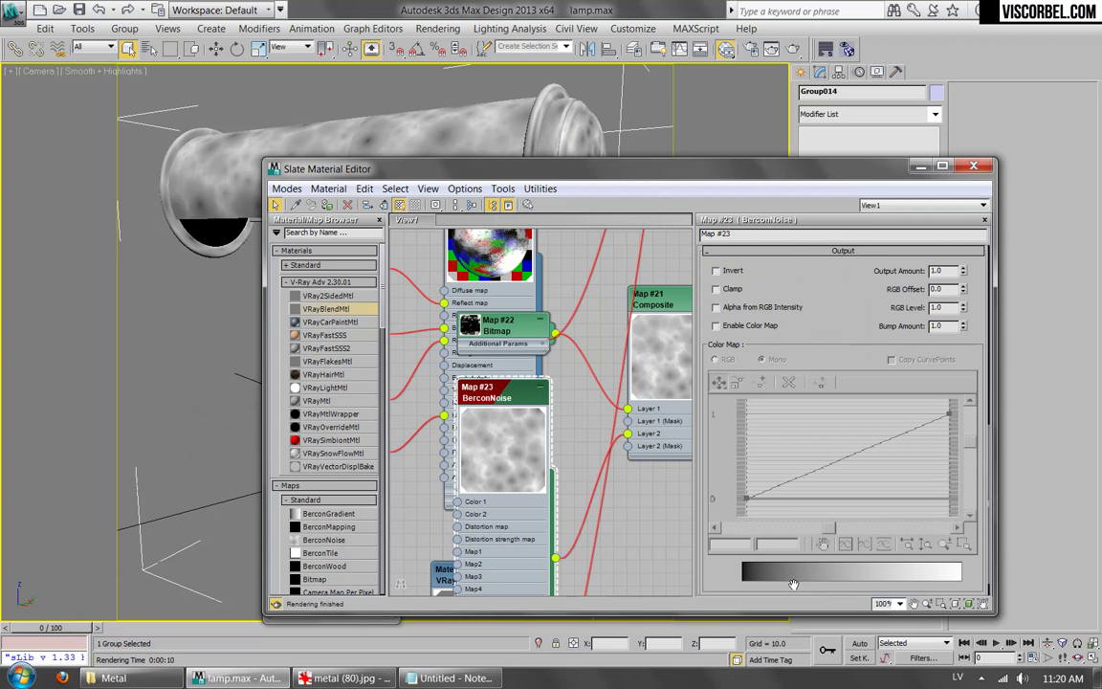
{"action": "left_click", "coordinate": [720, 273]}
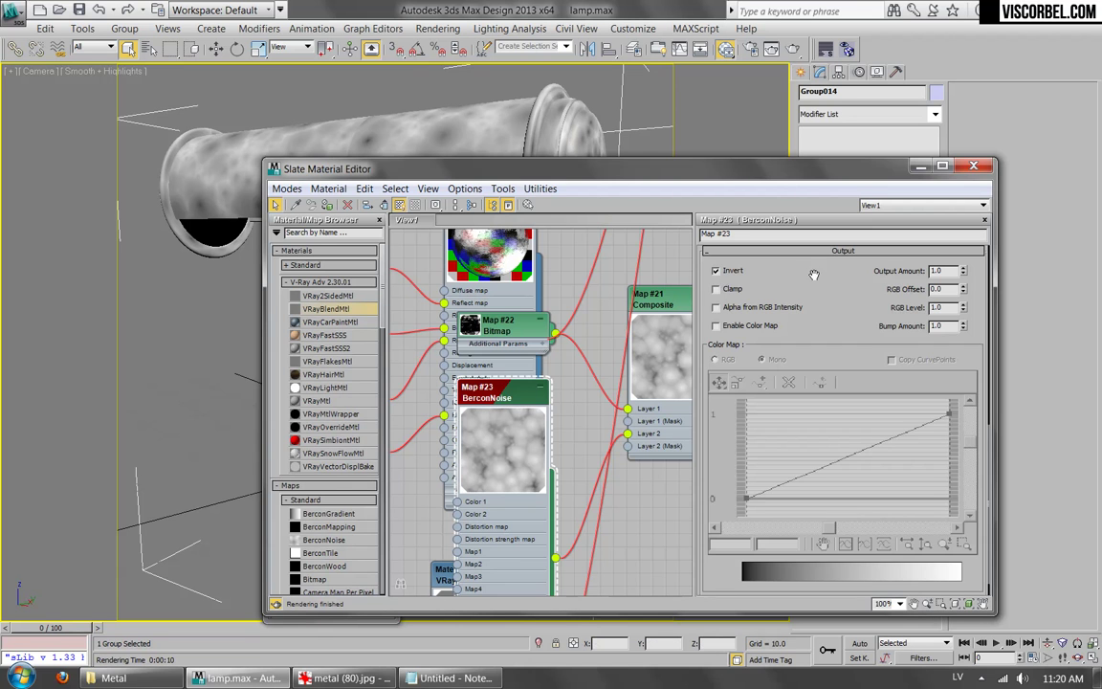
{"action": "left_click_drag", "start_coordinate": [814, 274], "coordinate": [683, 403]}
Try different blend modes for Layer 2 of the Composite map and settle on Multiply.
{"action": "double_click", "coordinate": [668, 301]}
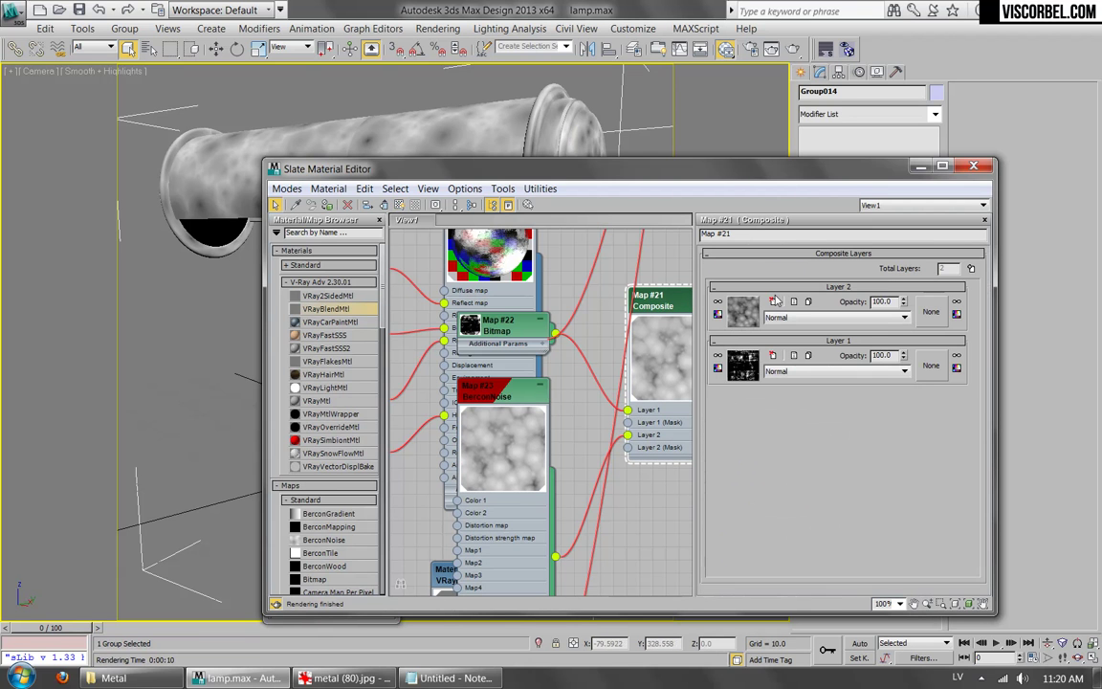
{"action": "middle_click_drag", "start_coordinate": [605, 297], "coordinate": [482, 310]}
{"action": "scroll", "coordinate": [670, 335], "scroll_direction": "up", "scroll_amount": 4}
{"action": "left_click", "coordinate": [835, 317]}
{"action": "left_click", "coordinate": [779, 355]}
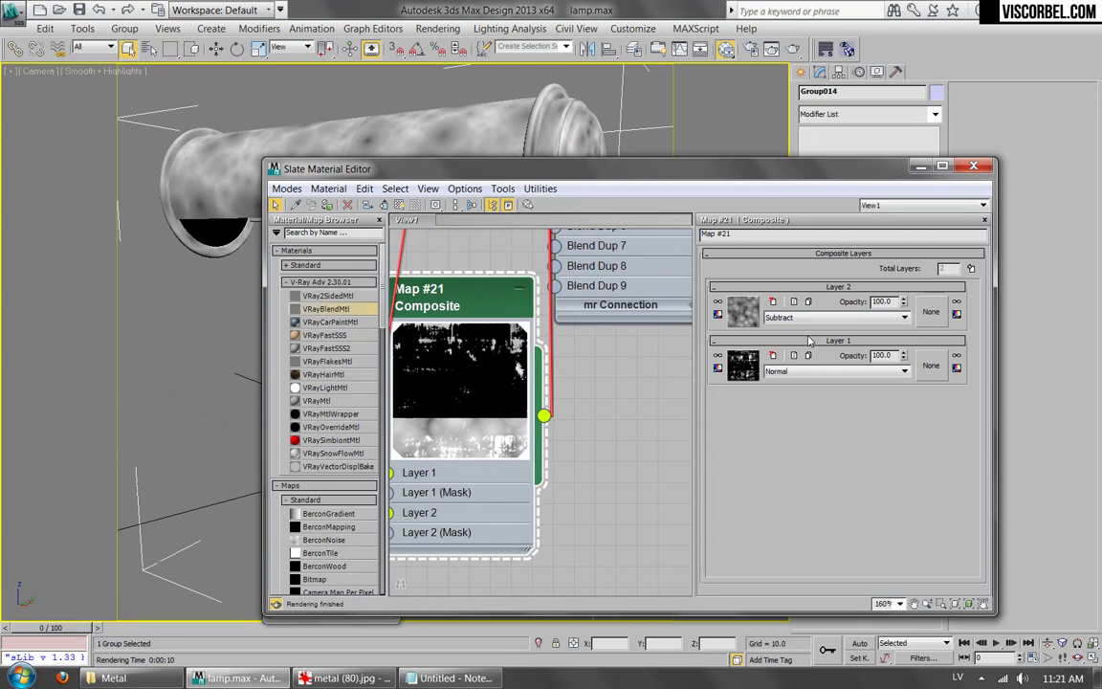
{"action": "key", "text": "Down"}
{"action": "key", "text": "Down"}
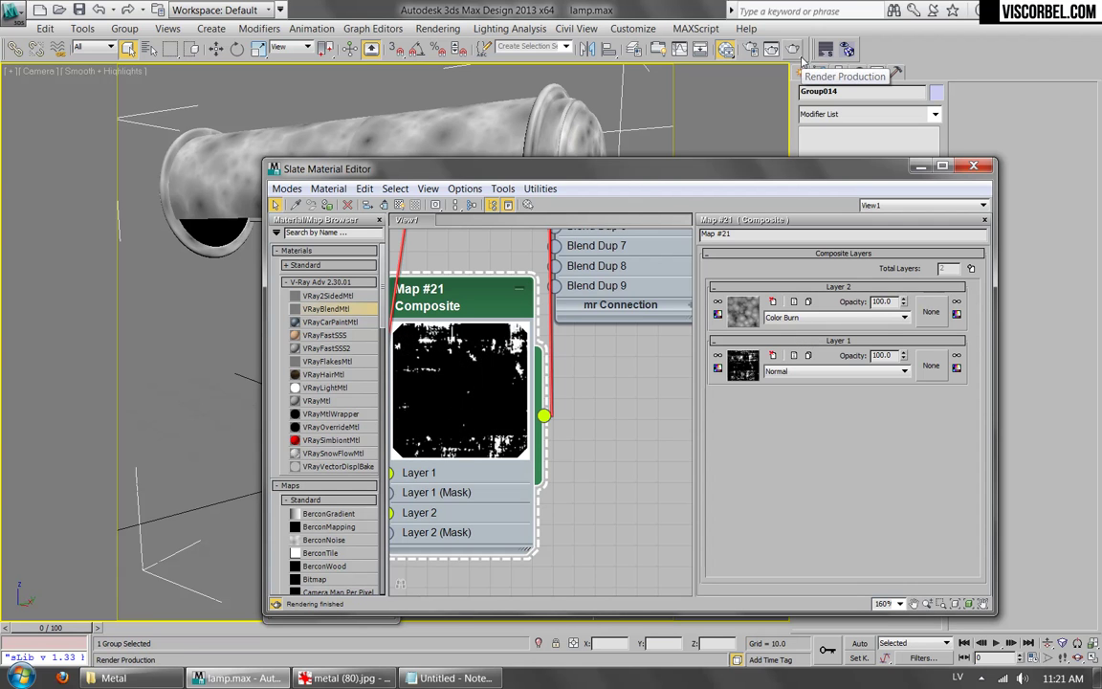
Render the camera view and examine the shiny patches up close on the lamp's shade and base.
{"action": "left_click", "coordinate": [800, 60]}
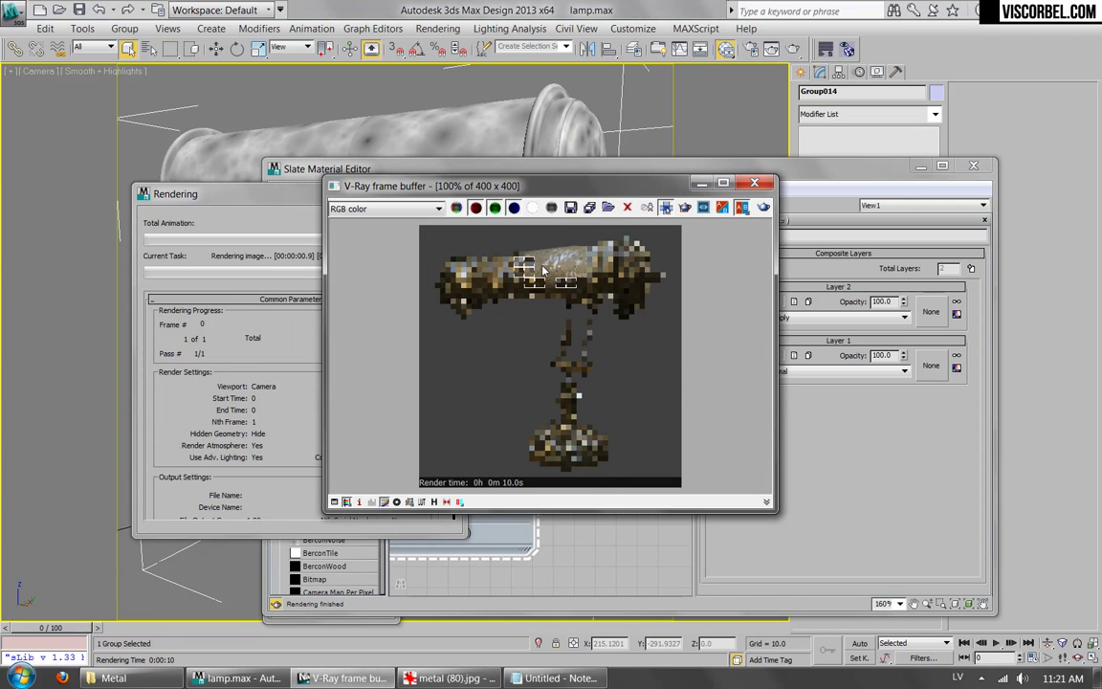
{"action": "scroll", "coordinate": [493, 267], "scroll_direction": "up", "scroll_amount": 1}
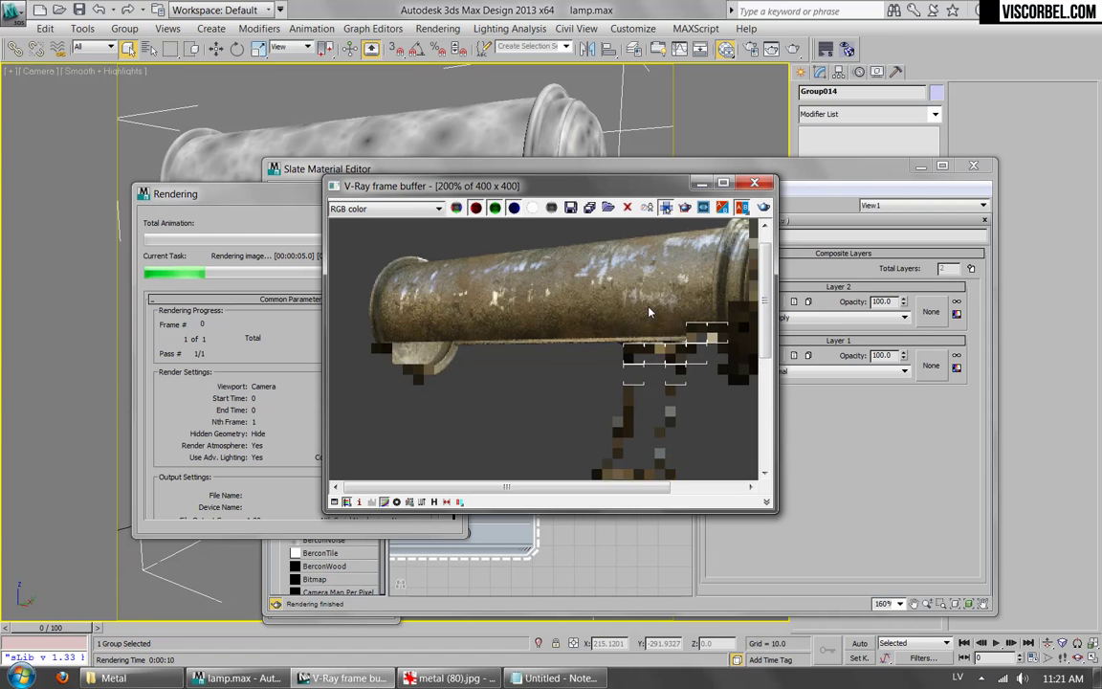
{"action": "scroll", "coordinate": [617, 254], "scroll_direction": "down", "scroll_amount": 1}
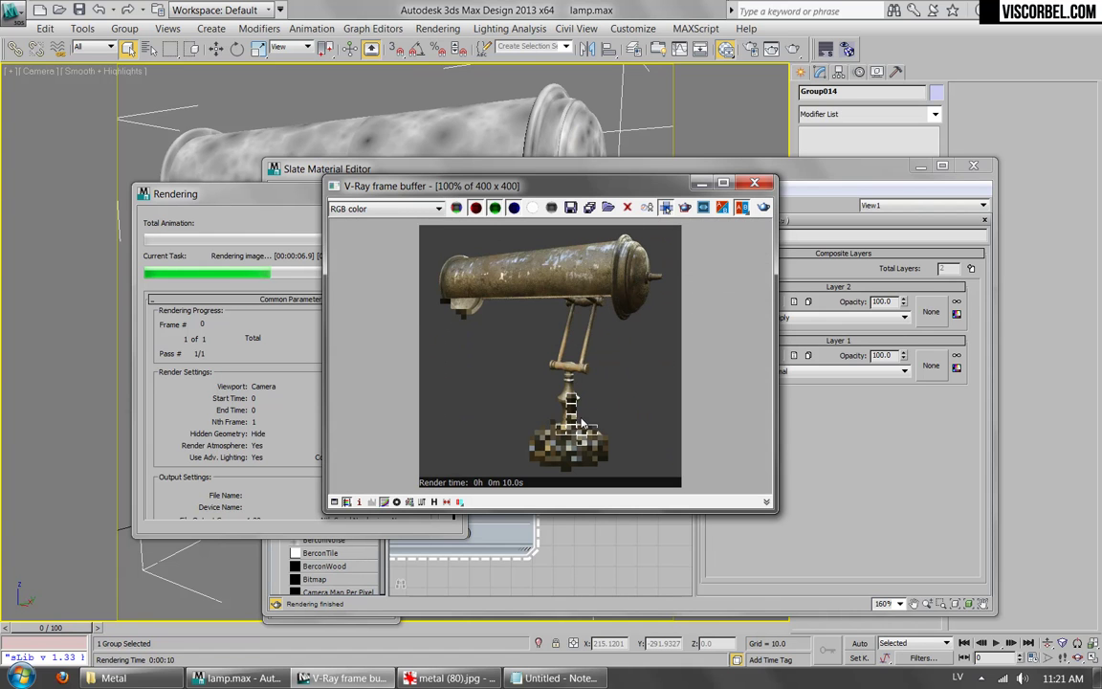
{"action": "scroll", "coordinate": [566, 469], "scroll_direction": "up", "scroll_amount": 2}
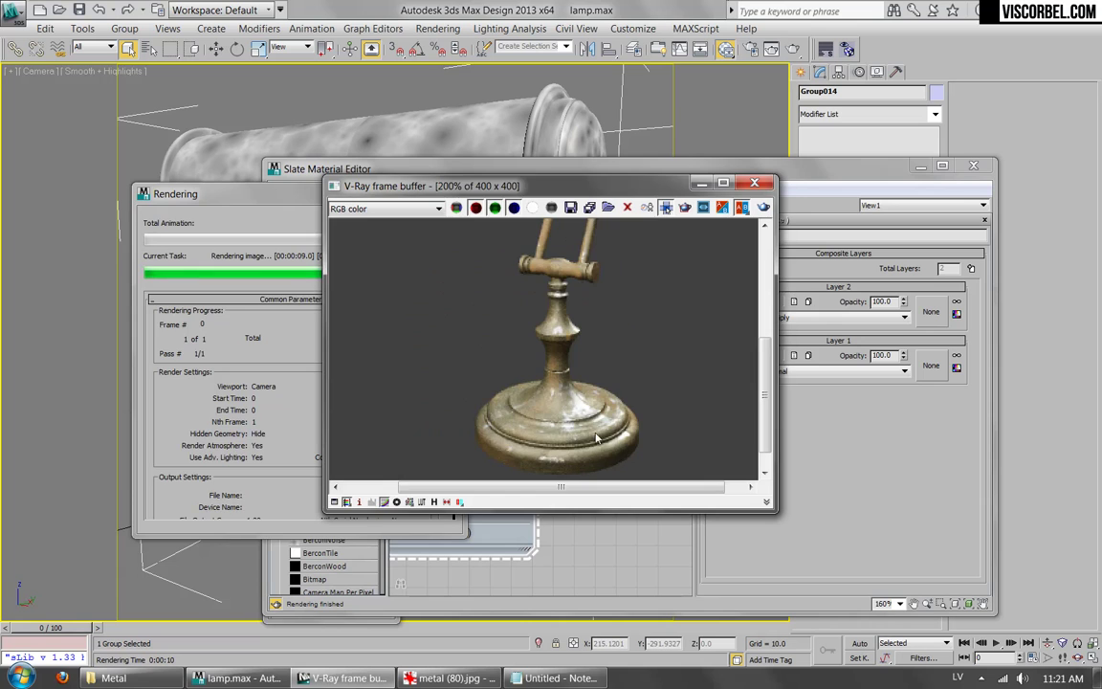
{"action": "scroll", "coordinate": [574, 345], "scroll_direction": "down", "scroll_amount": 3}
{"action": "scroll", "coordinate": [501, 294], "scroll_direction": "up", "scroll_amount": 2}
{"action": "scroll", "coordinate": [539, 299], "scroll_direction": "down", "scroll_amount": 1}
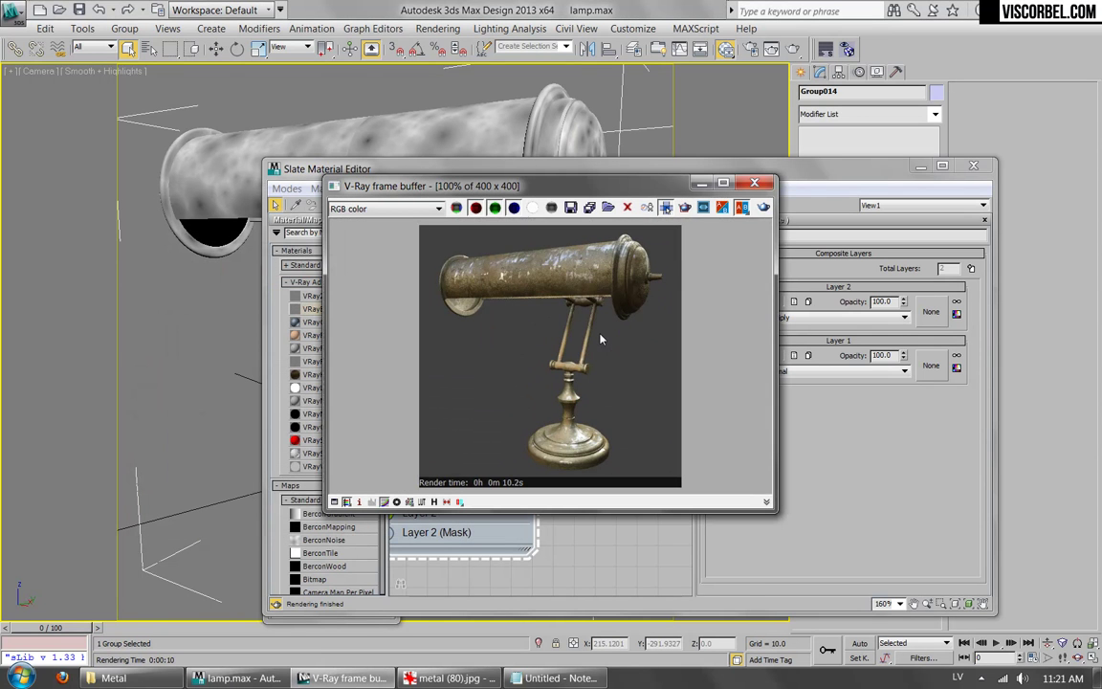
{"action": "left_click", "coordinate": [755, 182]}
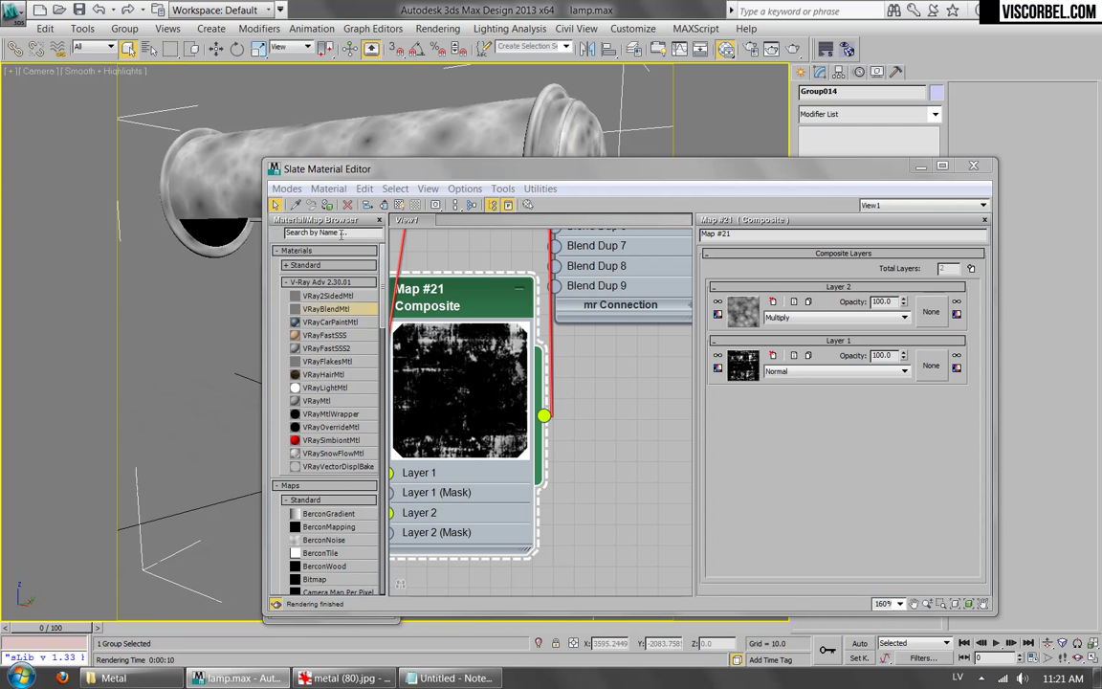
Add a third layer to the Composite map and assign a Mix map to it.
{"action": "left_click_drag", "start_coordinate": [644, 175], "coordinate": [604, 144]}
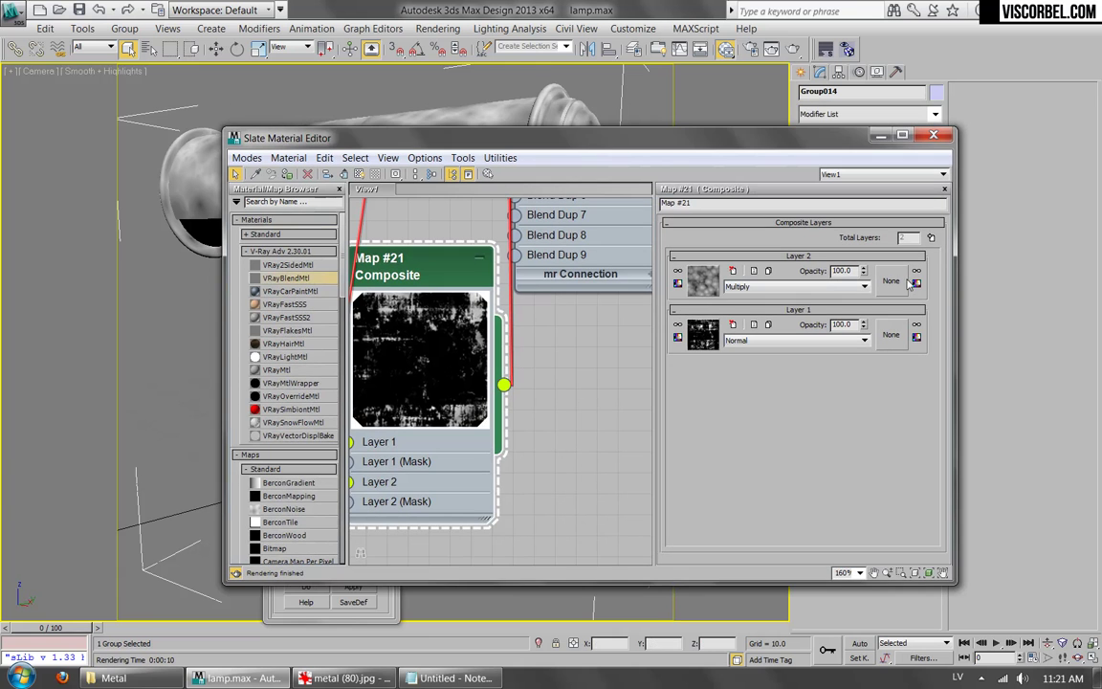
{"action": "left_click", "coordinate": [932, 237]}
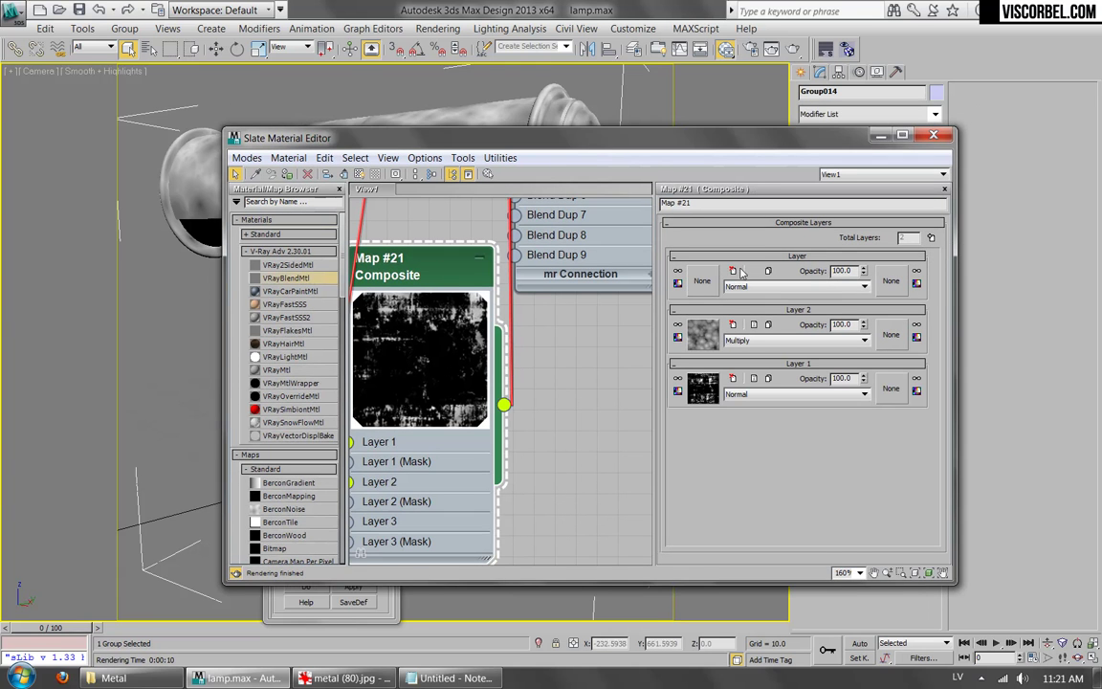
{"action": "left_click", "coordinate": [708, 280]}
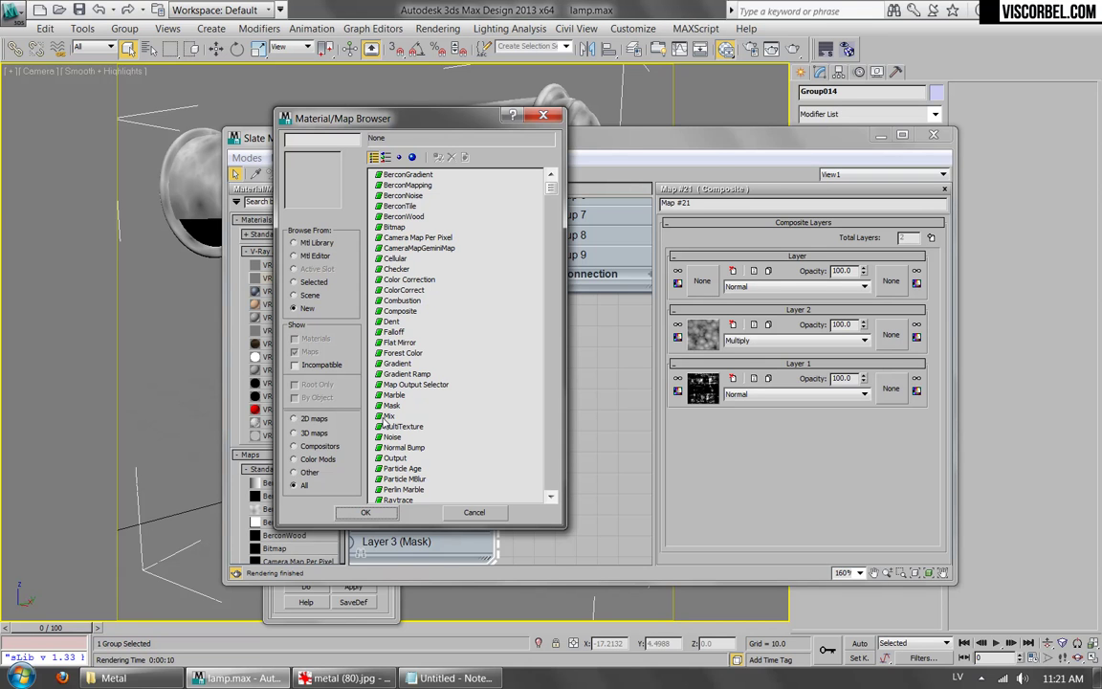
{"action": "double_click", "coordinate": [388, 416]}
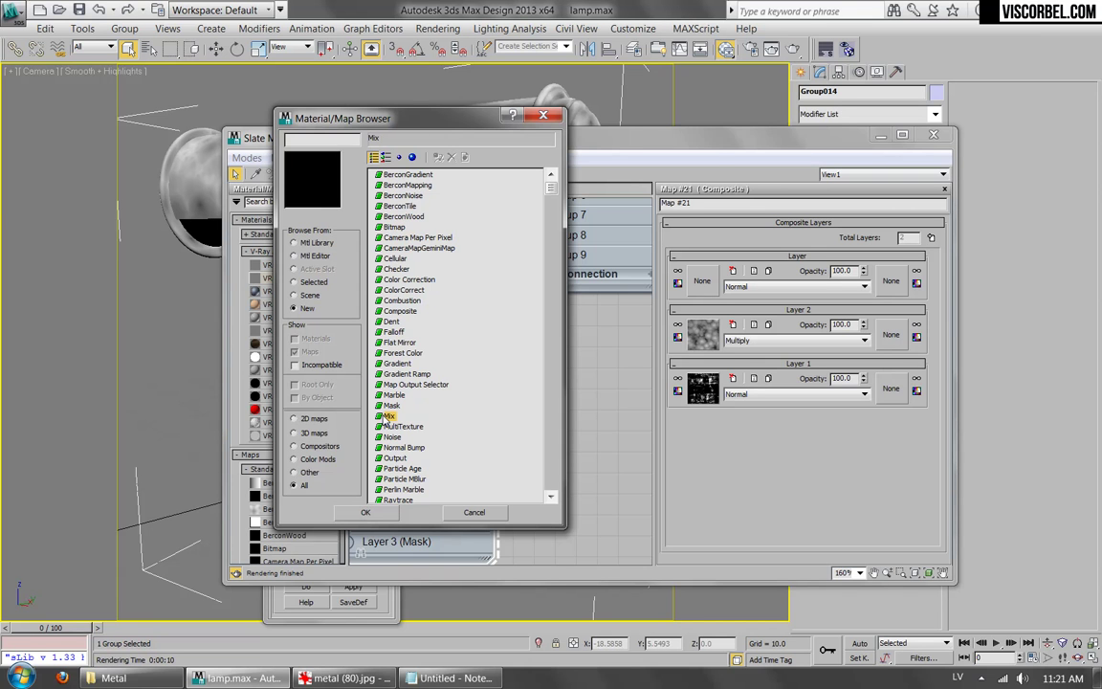
{"action": "left_click", "coordinate": [702, 279]}
{"action": "left_click", "coordinate": [814, 281]}
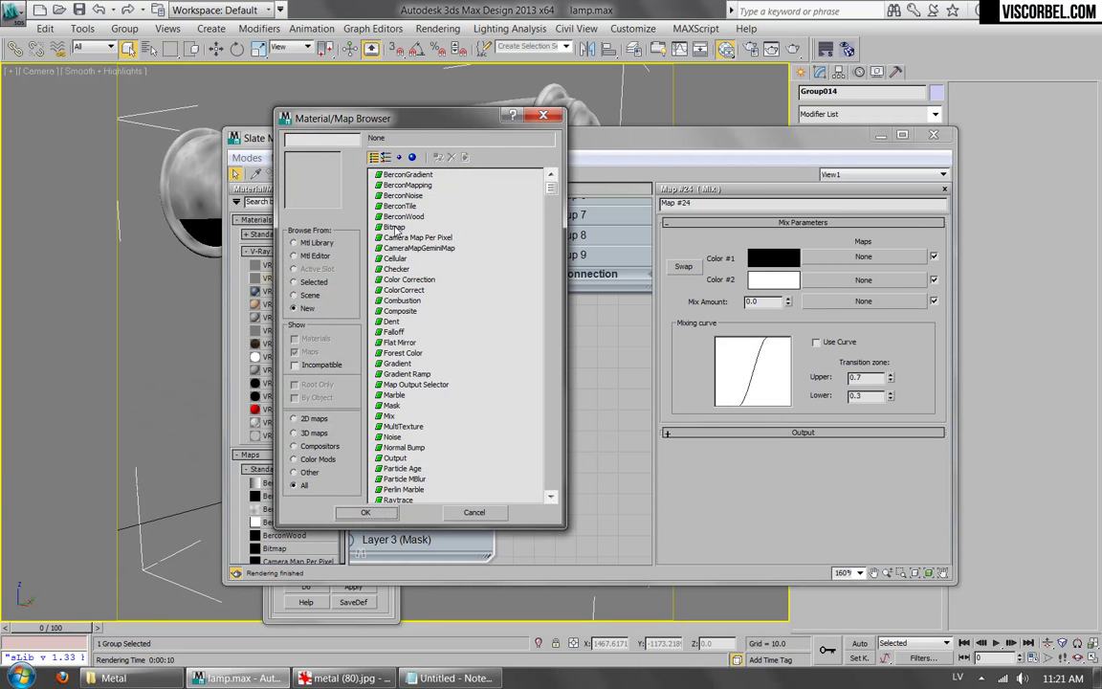
{"action": "double_click", "coordinate": [395, 228]}
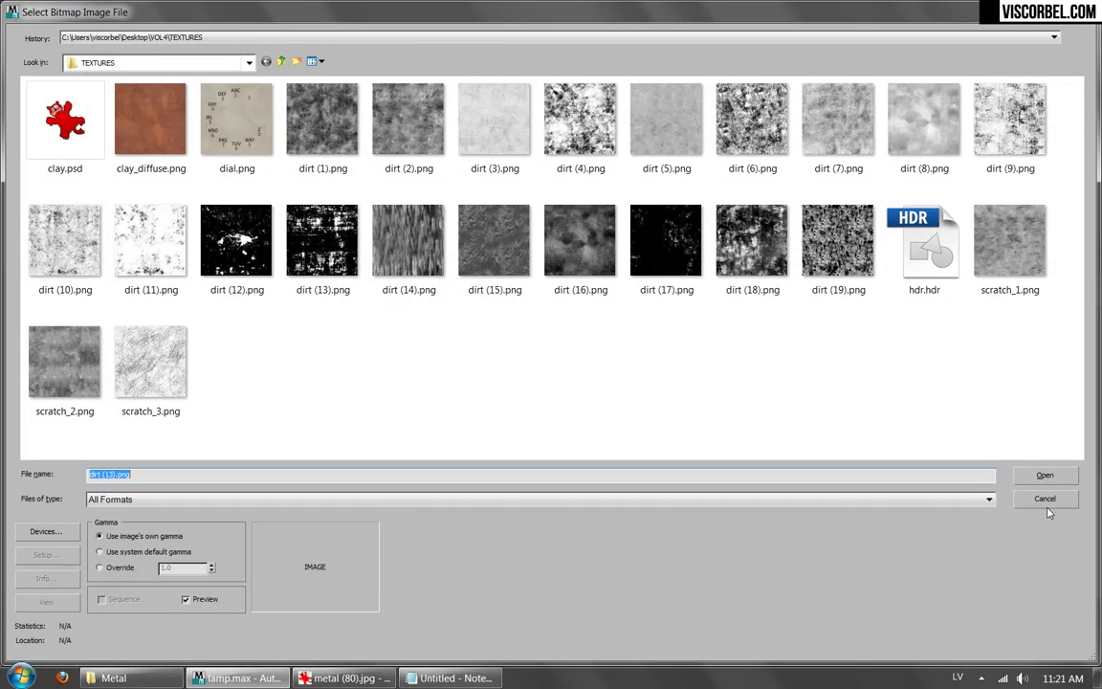
{"action": "left_click", "coordinate": [1045, 499]}
{"action": "middle_click_drag", "start_coordinate": [600, 316], "coordinate": [566, 507]}
{"action": "scroll", "coordinate": [566, 507], "scroll_direction": "down", "scroll_amount": 5}
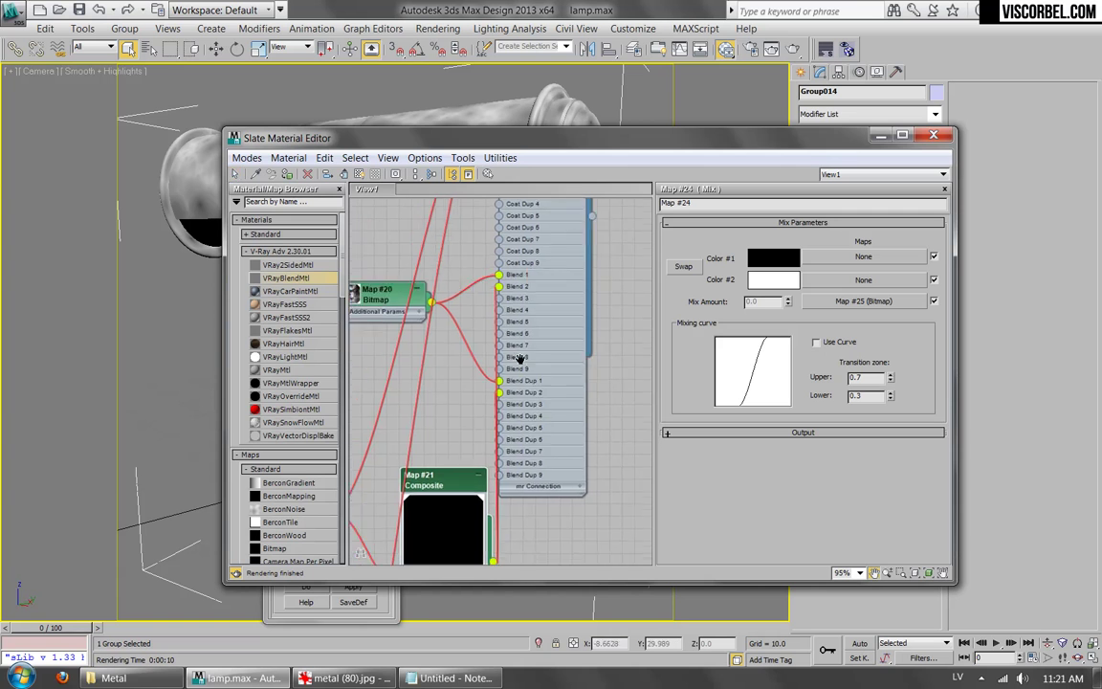
Replace the Mix map in Layer 3 of the Composite map with a VRayColor map.
{"action": "middle_click_drag", "start_coordinate": [518, 357], "coordinate": [493, 237]}
{"action": "double_click", "coordinate": [488, 250]}
{"action": "right_click", "coordinate": [698, 284]}
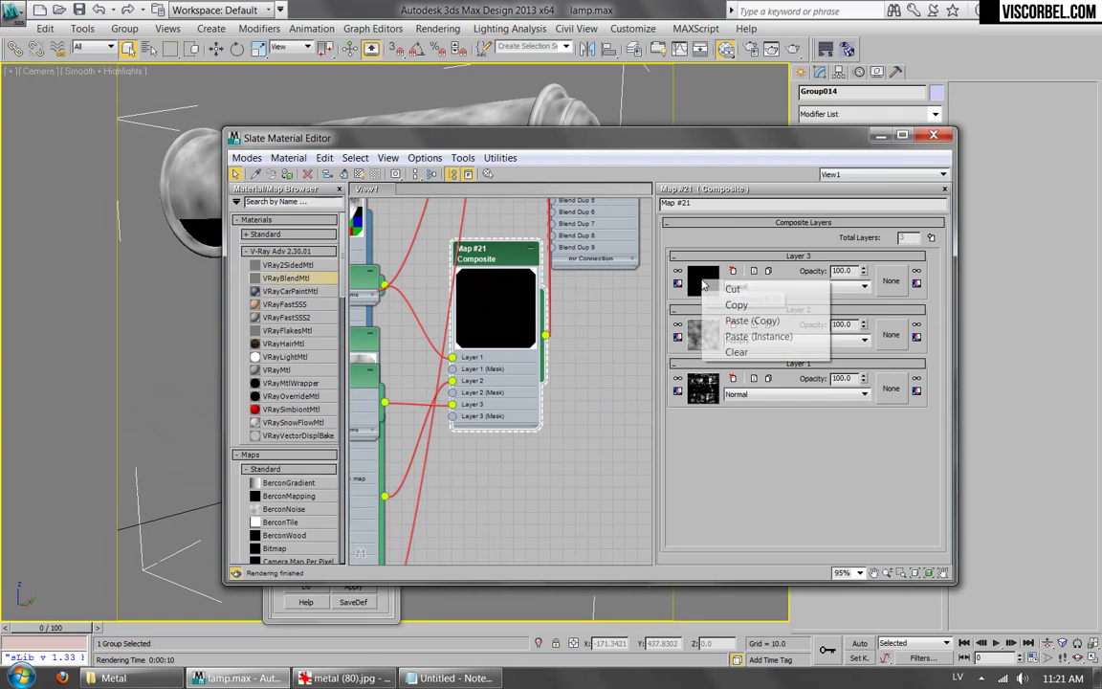
{"action": "left_click", "coordinate": [700, 351]}
{"action": "left_click", "coordinate": [693, 286]}
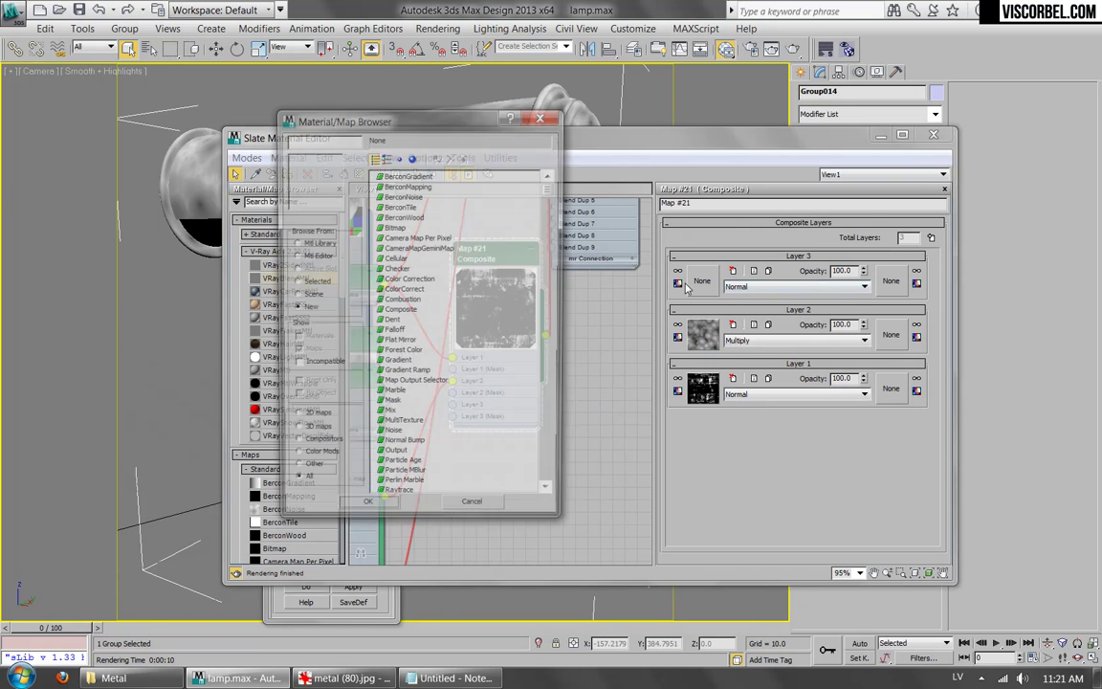
{"action": "left_click", "coordinate": [386, 374]}
{"action": "scroll", "coordinate": [388, 381], "scroll_direction": "down", "scroll_amount": 8}
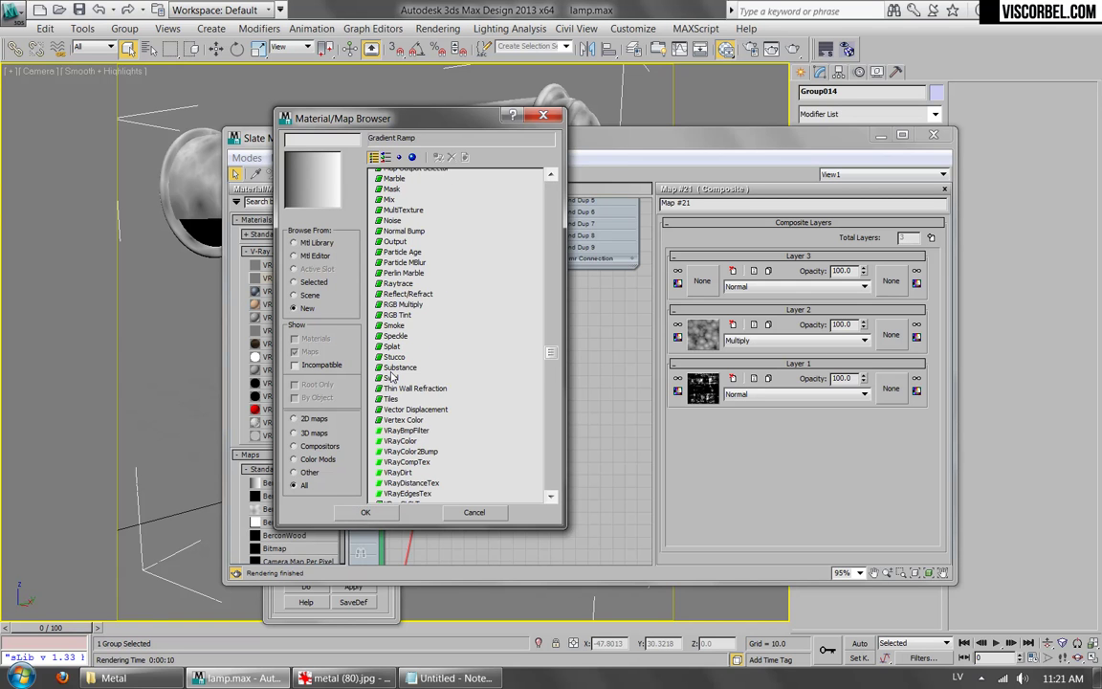
{"action": "double_click", "coordinate": [394, 402]}
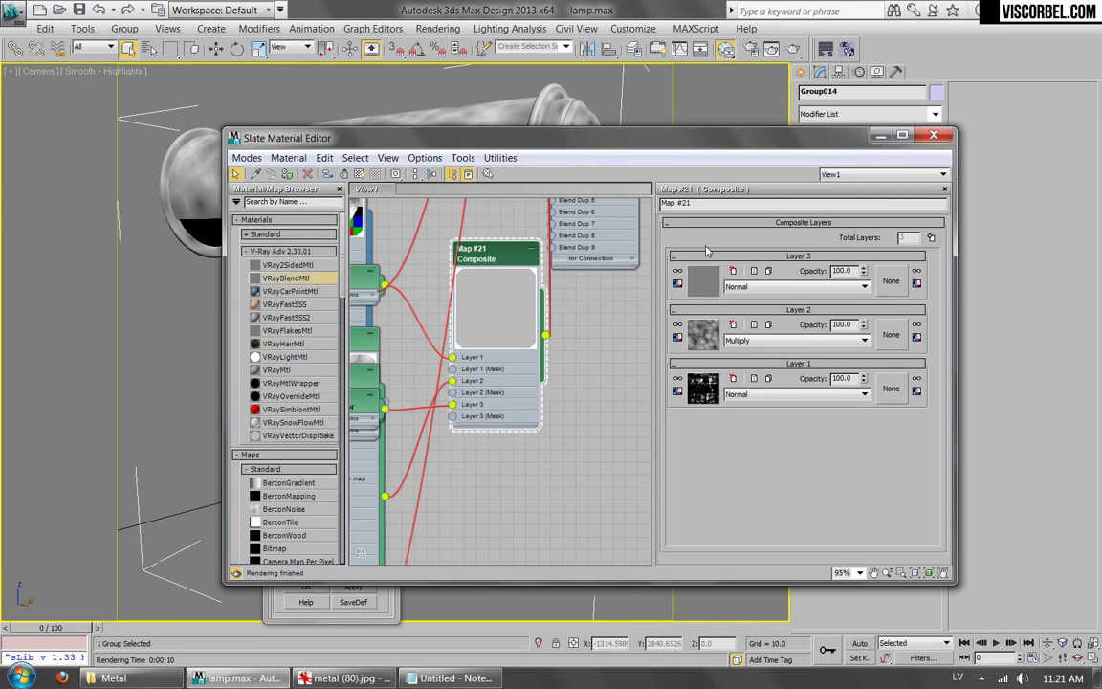
Set the VRayColor map's color to pure white.
{"action": "left_click", "coordinate": [936, 322]}
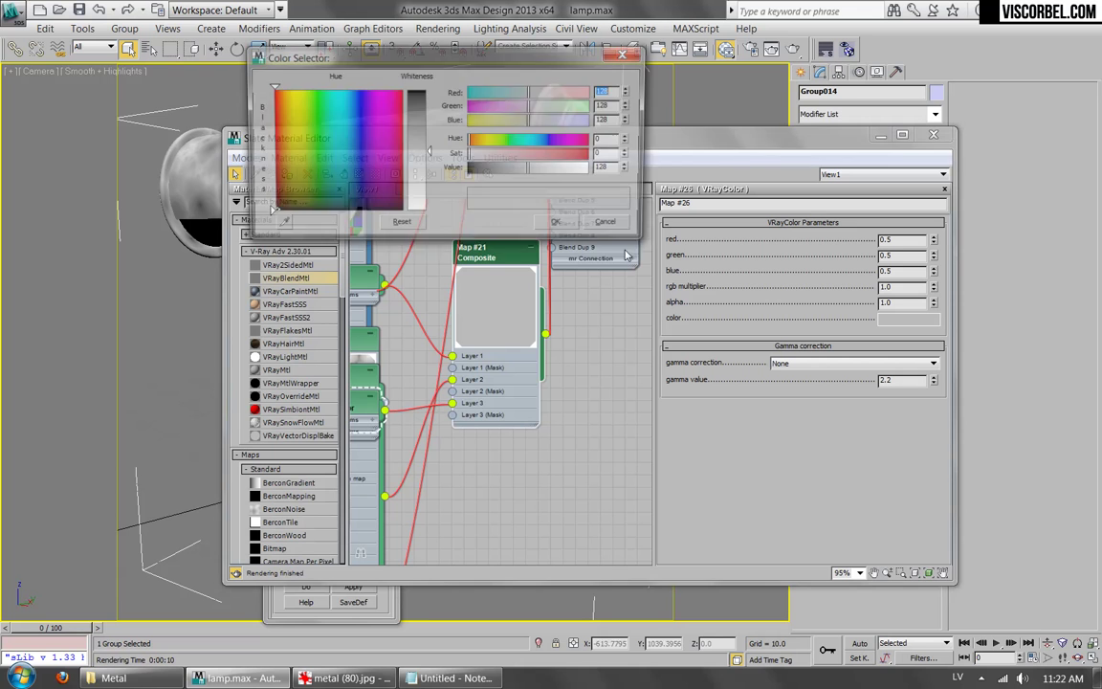
{"action": "left_click_drag", "start_coordinate": [532, 169], "coordinate": [592, 169]}
{"action": "left_click", "coordinate": [559, 225]}
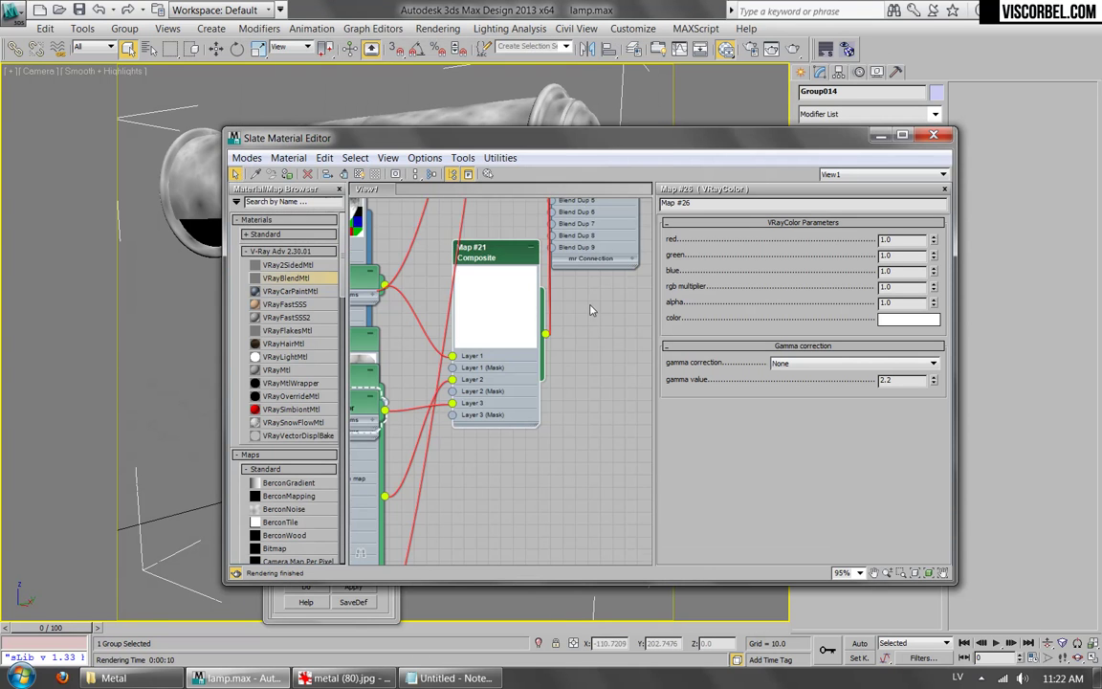
Assign a VRayDirt map as the mask of Layer 3 in the Composite map.
{"action": "middle_click_drag", "start_coordinate": [462, 226], "coordinate": [455, 346]}
{"action": "double_click", "coordinate": [474, 375]}
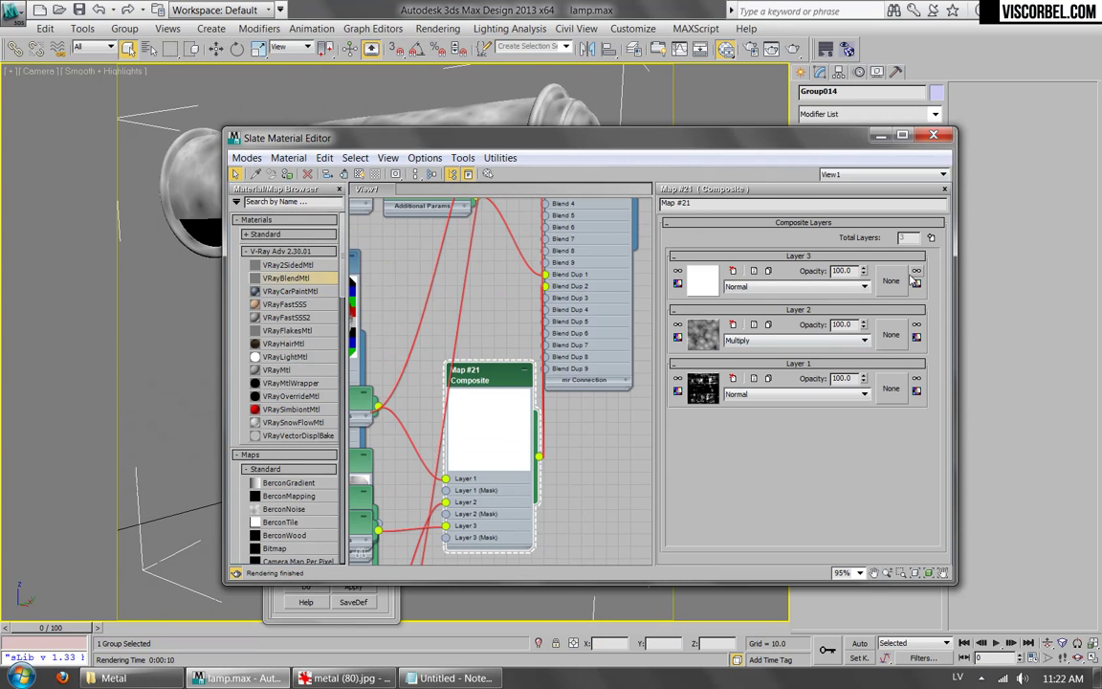
{"action": "left_click", "coordinate": [914, 279]}
{"action": "left_click", "coordinate": [401, 337]}
{"action": "scroll", "coordinate": [411, 341], "scroll_direction": "down", "scroll_amount": 3}
{"action": "scroll", "coordinate": [412, 341], "scroll_direction": "down", "scroll_amount": 7}
{"action": "double_click", "coordinate": [397, 354]}
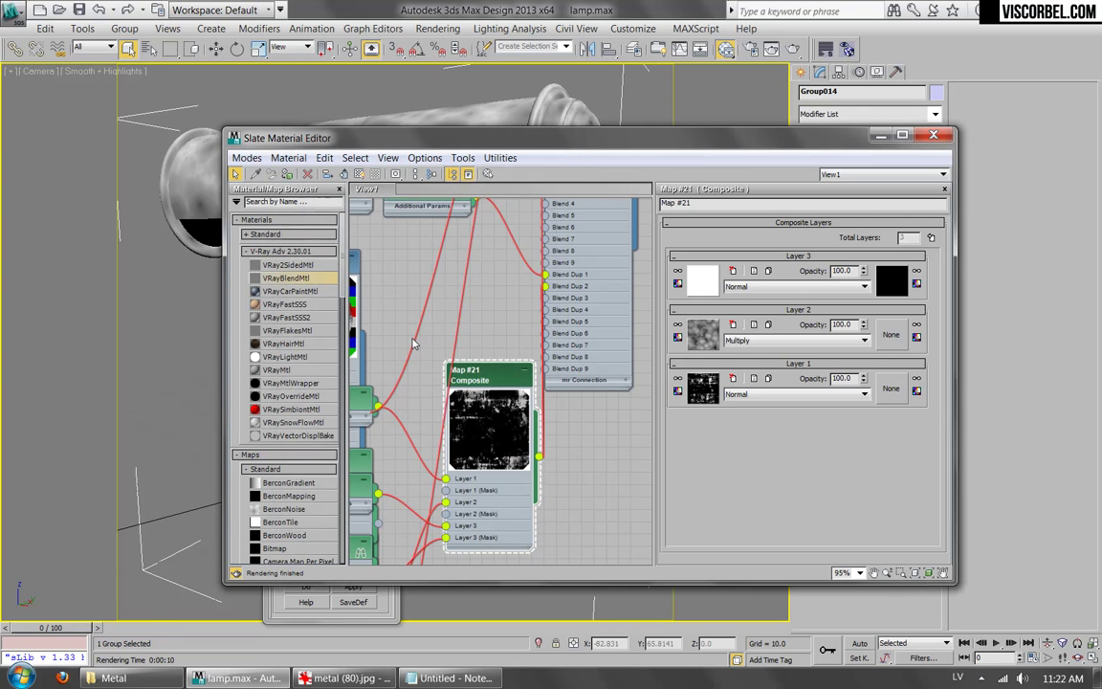
Enable invert normal on the VRayDirt mask and swap its occluded and unoccluded colors.
{"action": "left_click", "coordinate": [891, 281]}
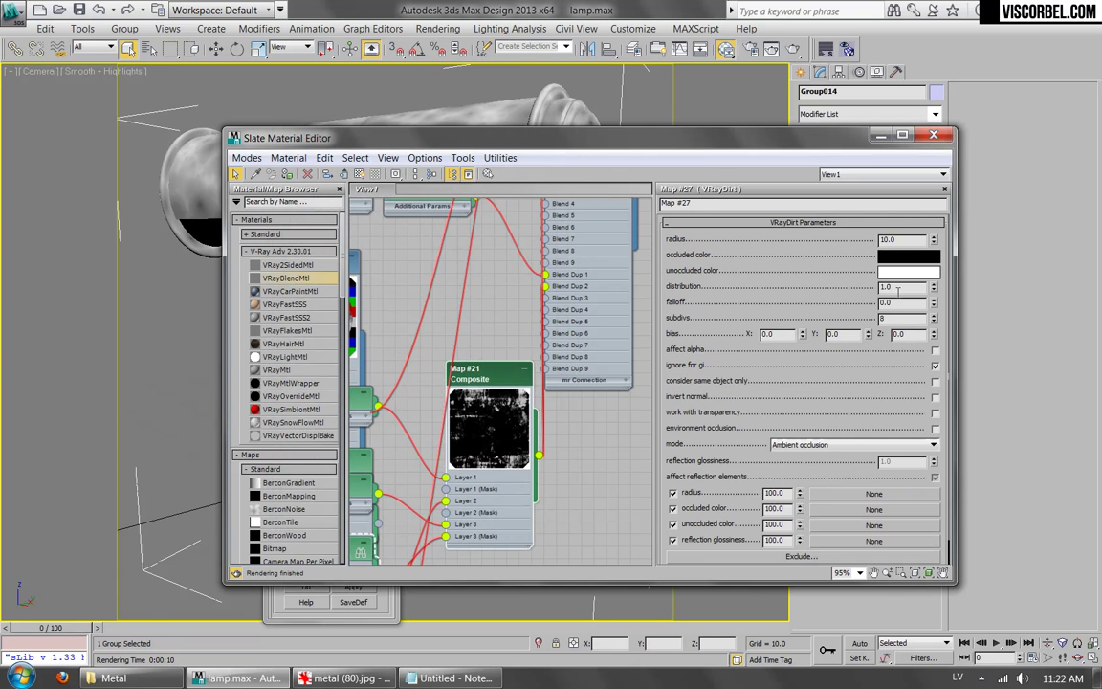
{"action": "left_click", "coordinate": [936, 398]}
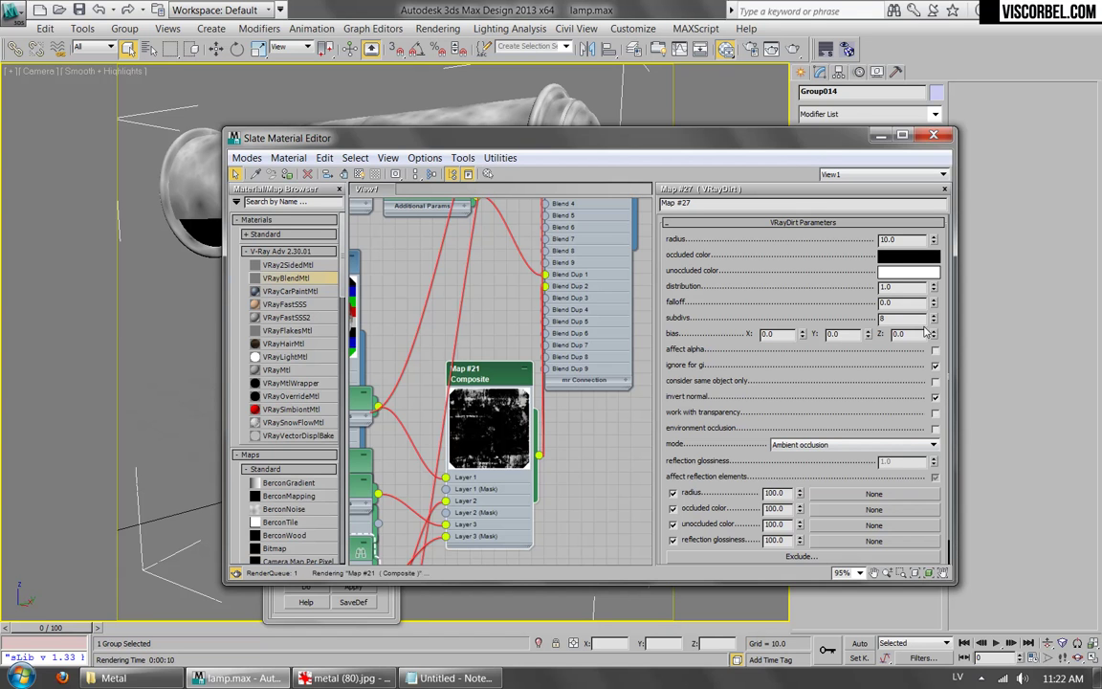
{"action": "left_click", "coordinate": [900, 274]}
{"action": "left_click_drag", "start_coordinate": [900, 277], "coordinate": [907, 256]}
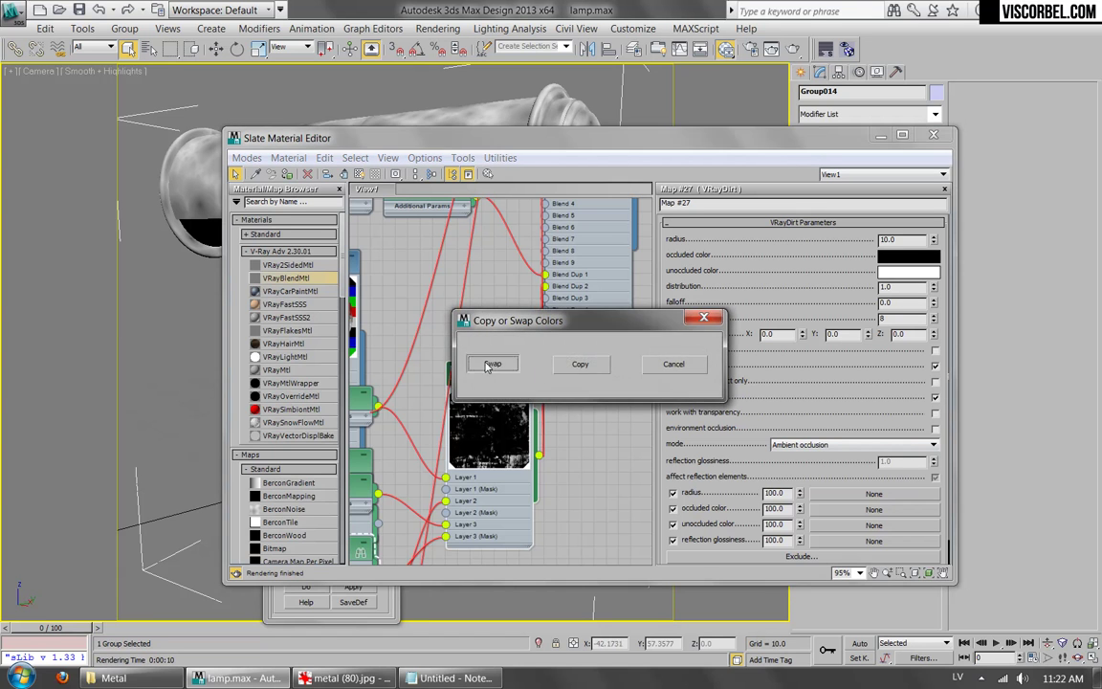
{"action": "left_click", "coordinate": [443, 331]}
Set the VRayDirt radius to 1.0 and compare texture previews of the map on the lamp.
{"action": "left_click", "coordinate": [372, 586]}
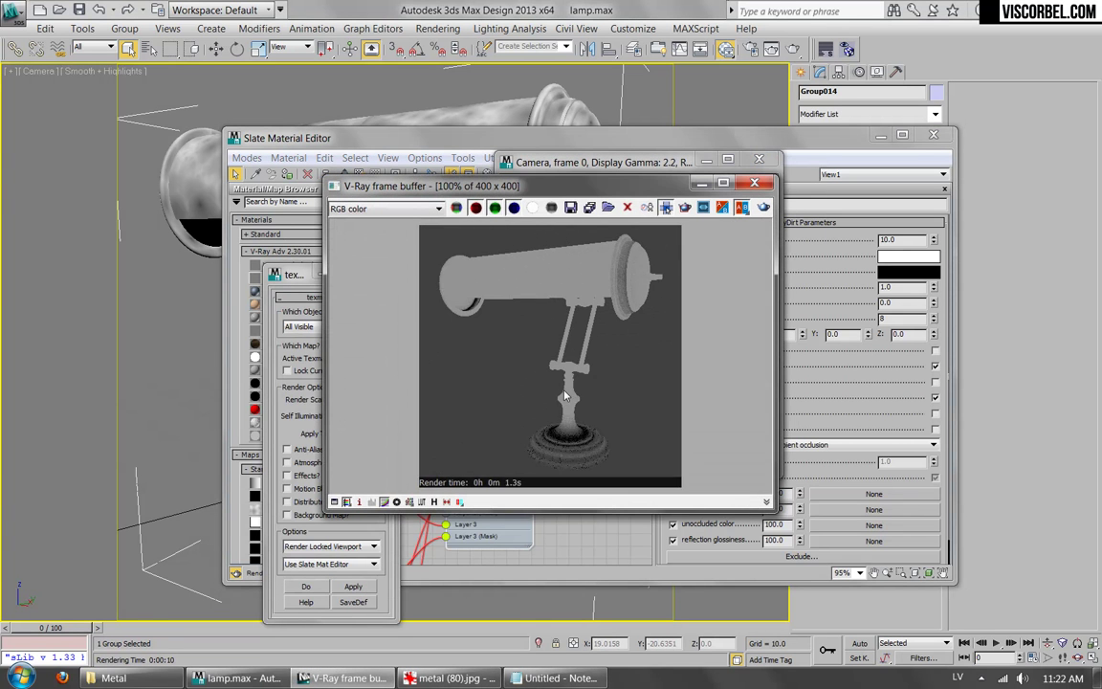
{"action": "left_click", "coordinate": [902, 240]}
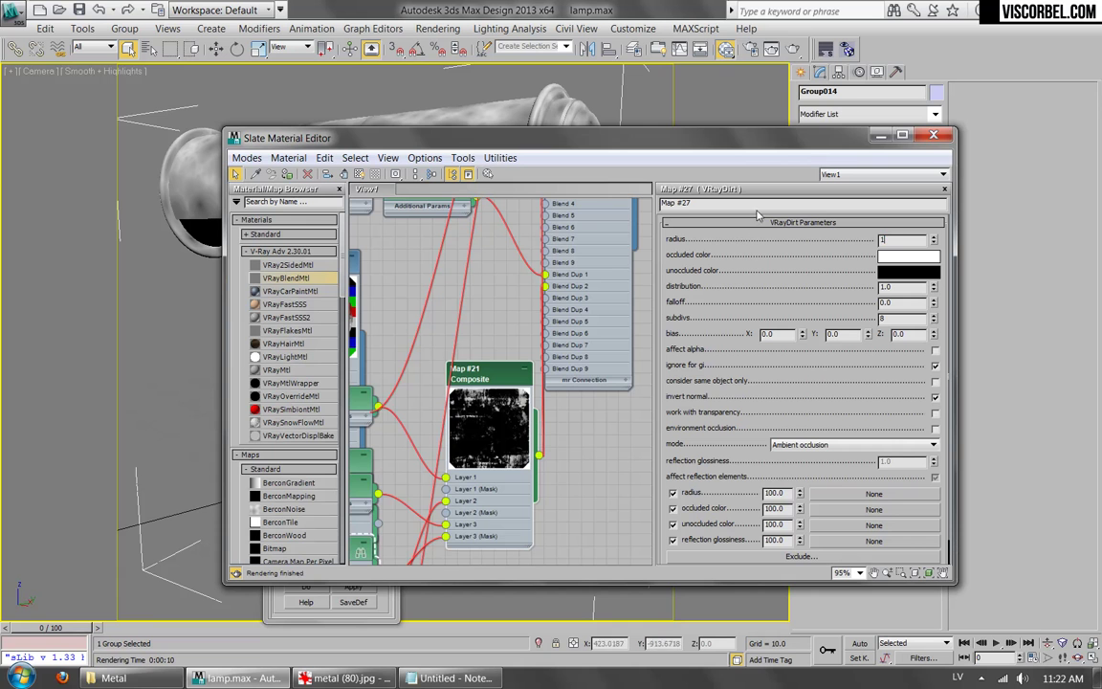
{"action": "left_click", "coordinate": [351, 590]}
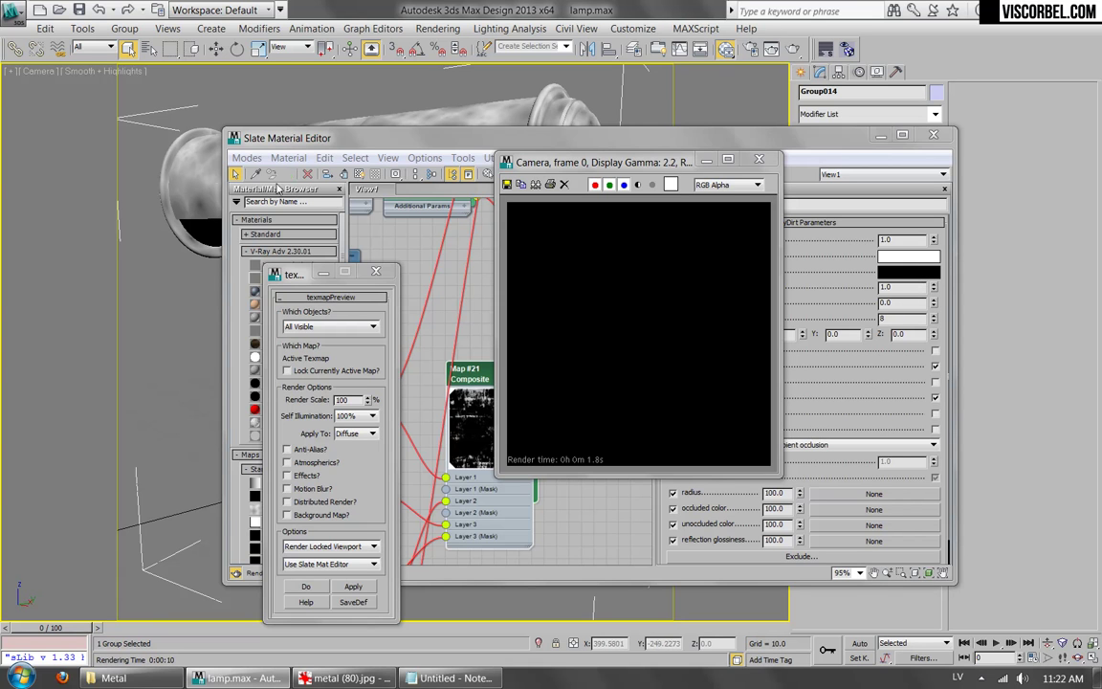
{"action": "key", "text": "F3"}
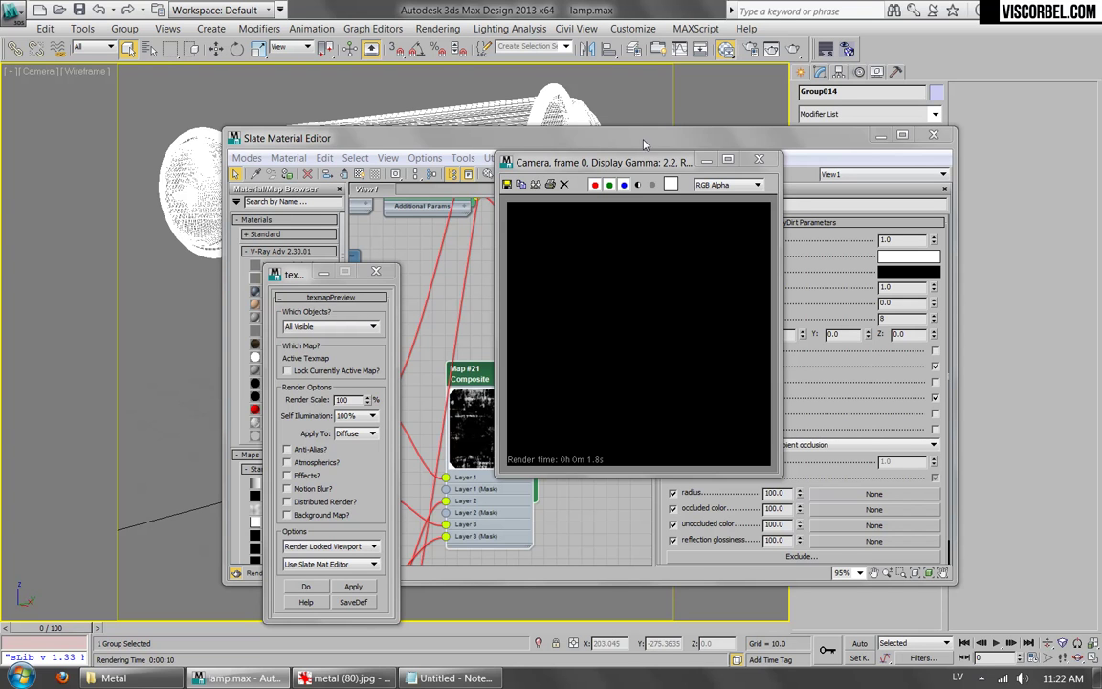
{"action": "key", "text": "F3"}
{"action": "left_click", "coordinate": [707, 159]}
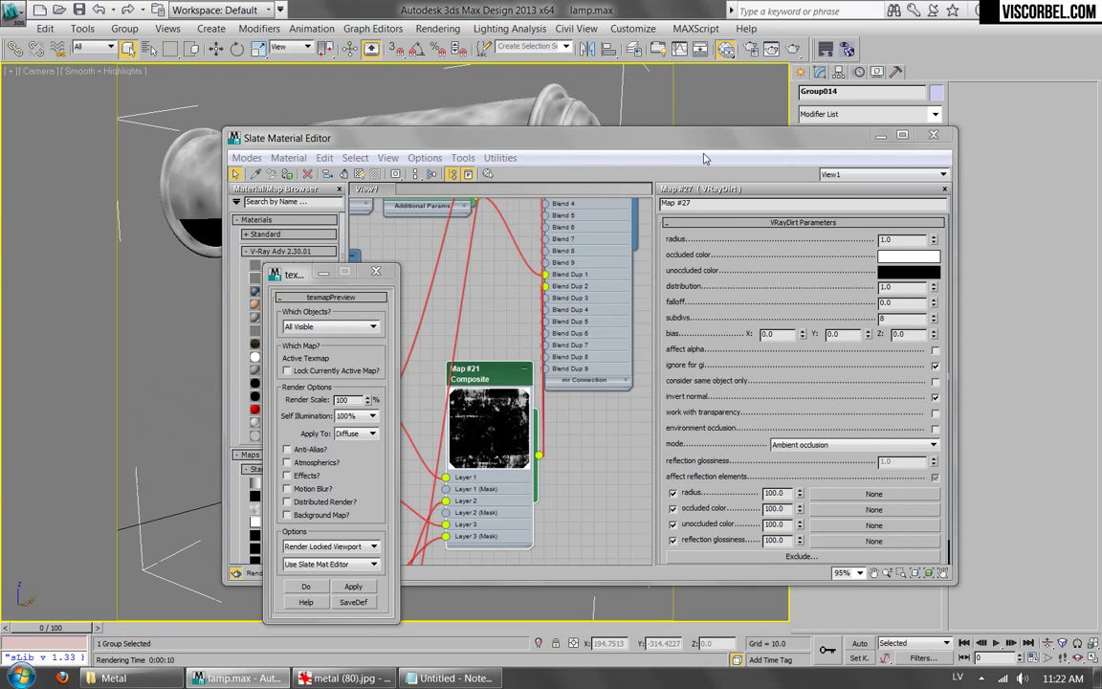
Clear the VRayDirt map from the Layer 3 mask of the Composite map.
{"action": "double_click", "coordinate": [491, 379]}
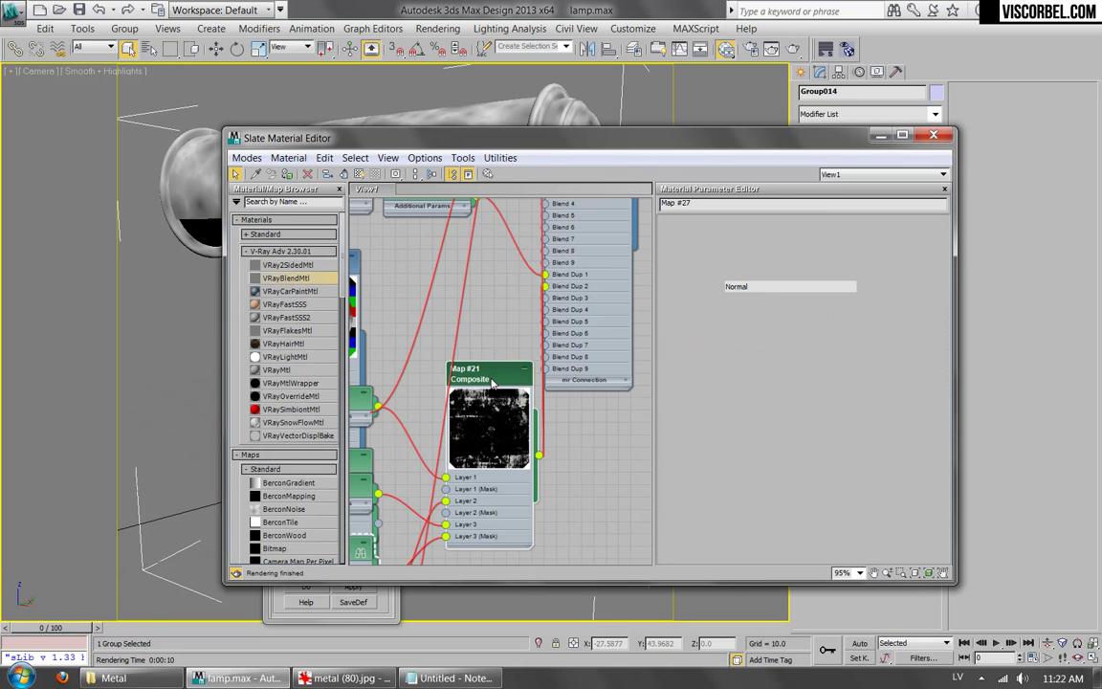
{"action": "right_click", "coordinate": [882, 285]}
{"action": "left_click", "coordinate": [913, 355]}
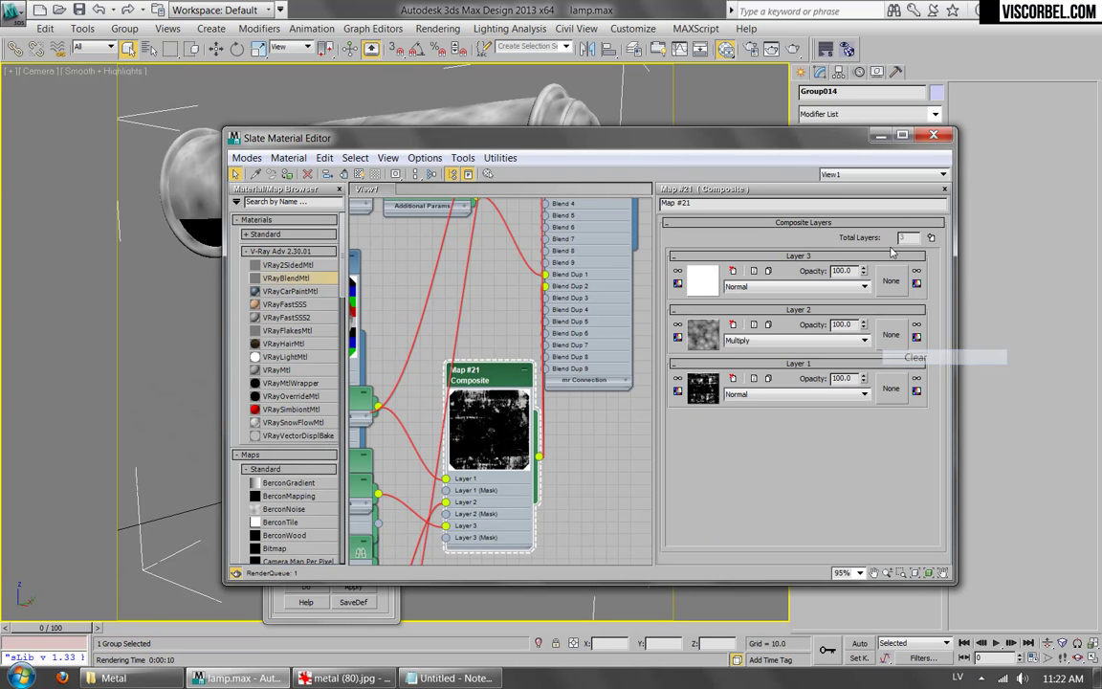
Show edged faces in the camera view, open the lamp group and select the cylindrical shade.
{"action": "left_click", "coordinate": [880, 135]}
{"action": "key", "text": "F4"}
{"action": "left_click", "coordinate": [125, 28]}
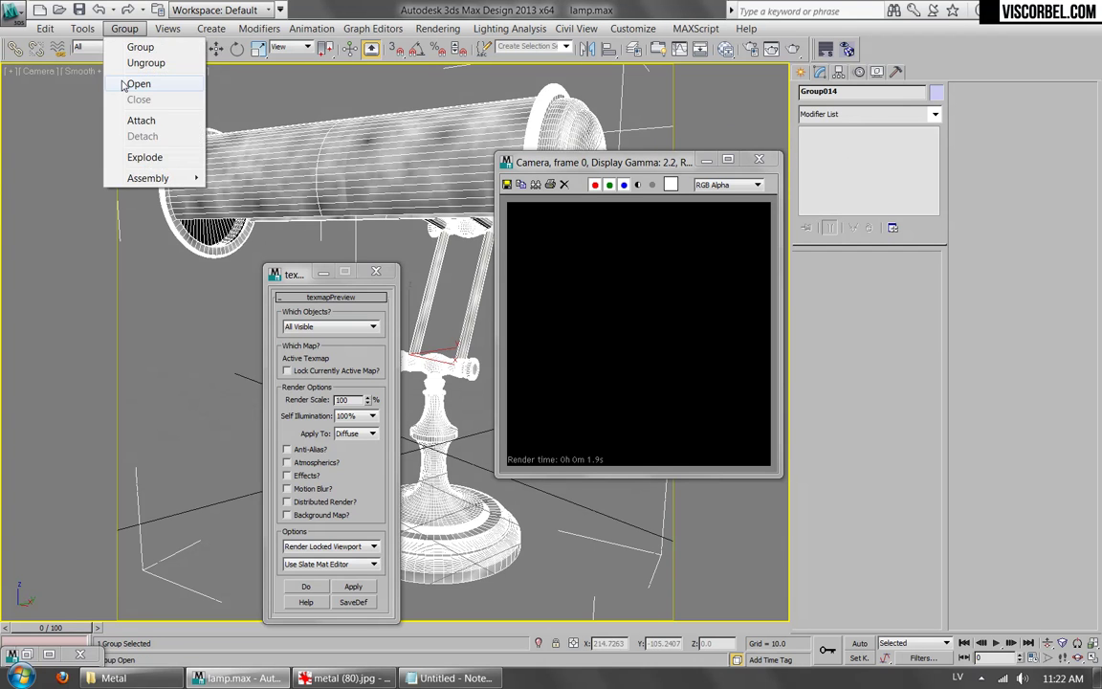
{"action": "left_click", "coordinate": [134, 84]}
{"action": "left_click", "coordinate": [417, 168]}
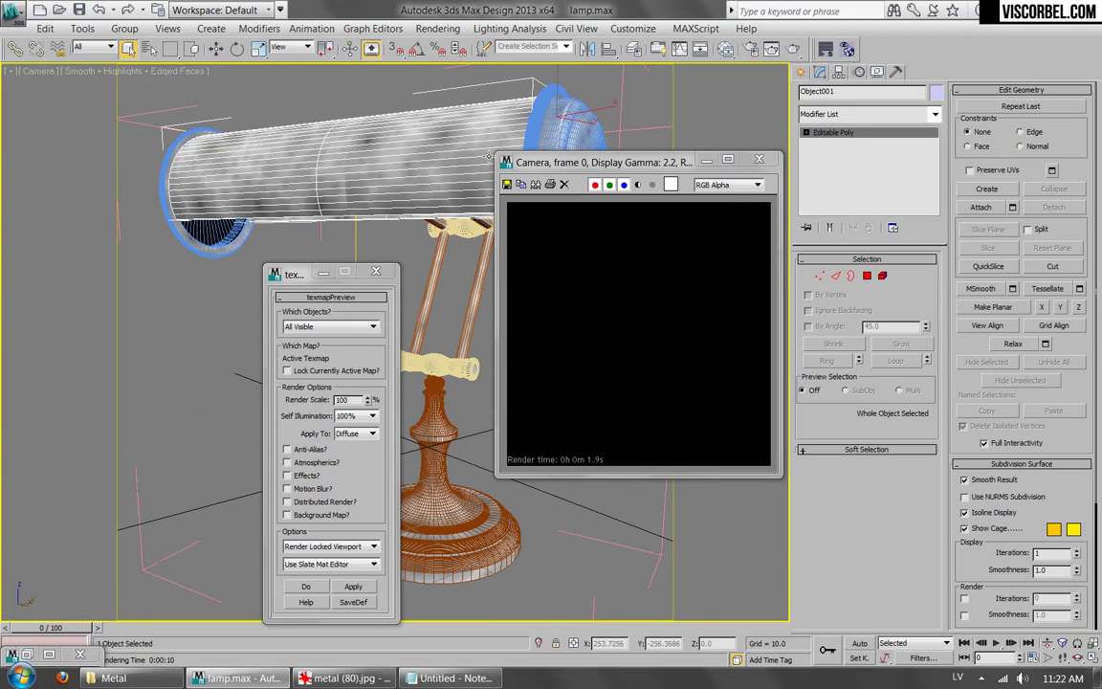
Connect the ring of lengthwise edges around the lamp shade with 32 segments.
{"action": "key", "text": "2"}
{"action": "left_click", "coordinate": [427, 158]}
{"action": "left_click", "coordinate": [260, 164], "text": "ctrl"}
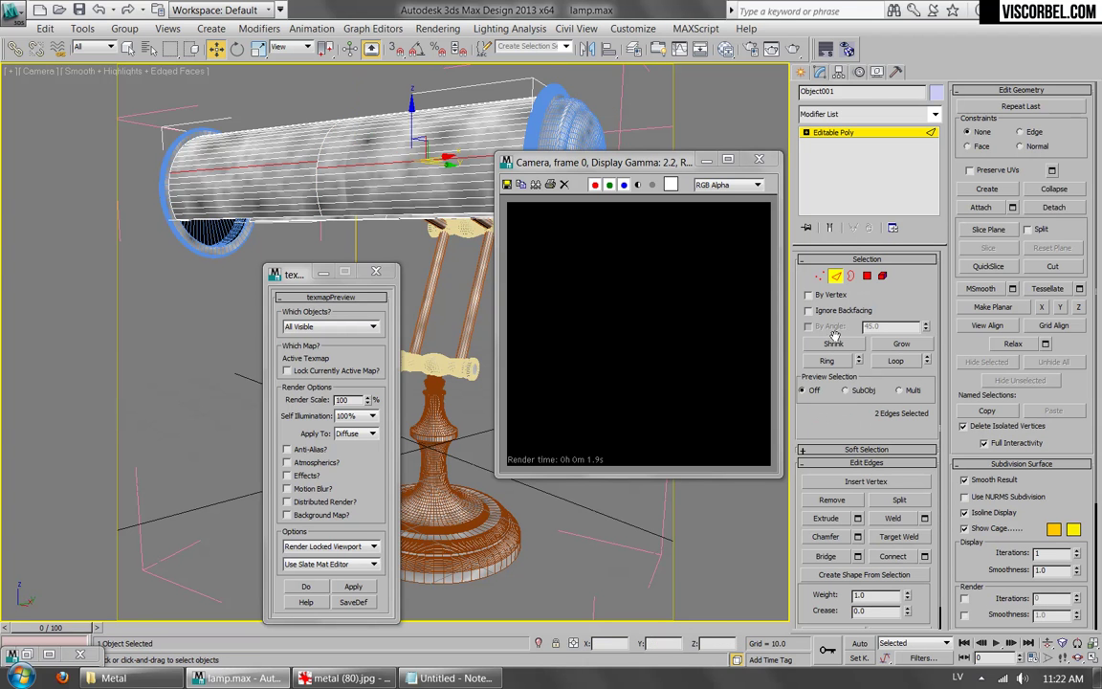
{"action": "left_click", "coordinate": [829, 361]}
{"action": "right_click", "coordinate": [357, 216]}
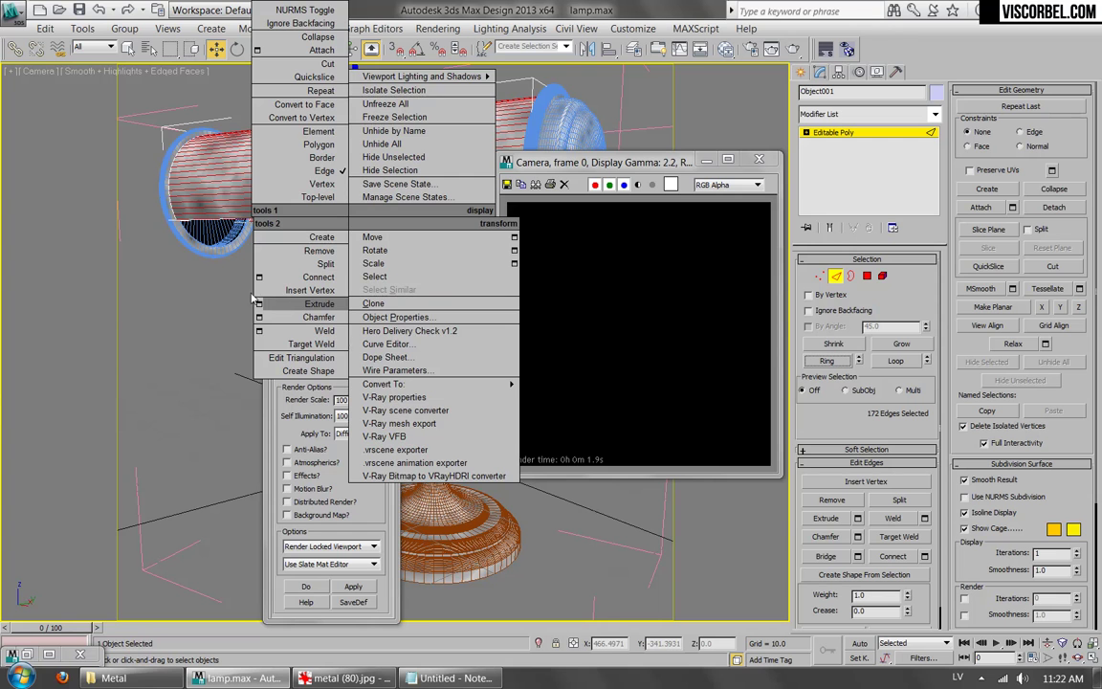
{"action": "left_click", "coordinate": [258, 277]}
{"action": "left_click_drag", "start_coordinate": [540, 311], "coordinate": [534, 275]}
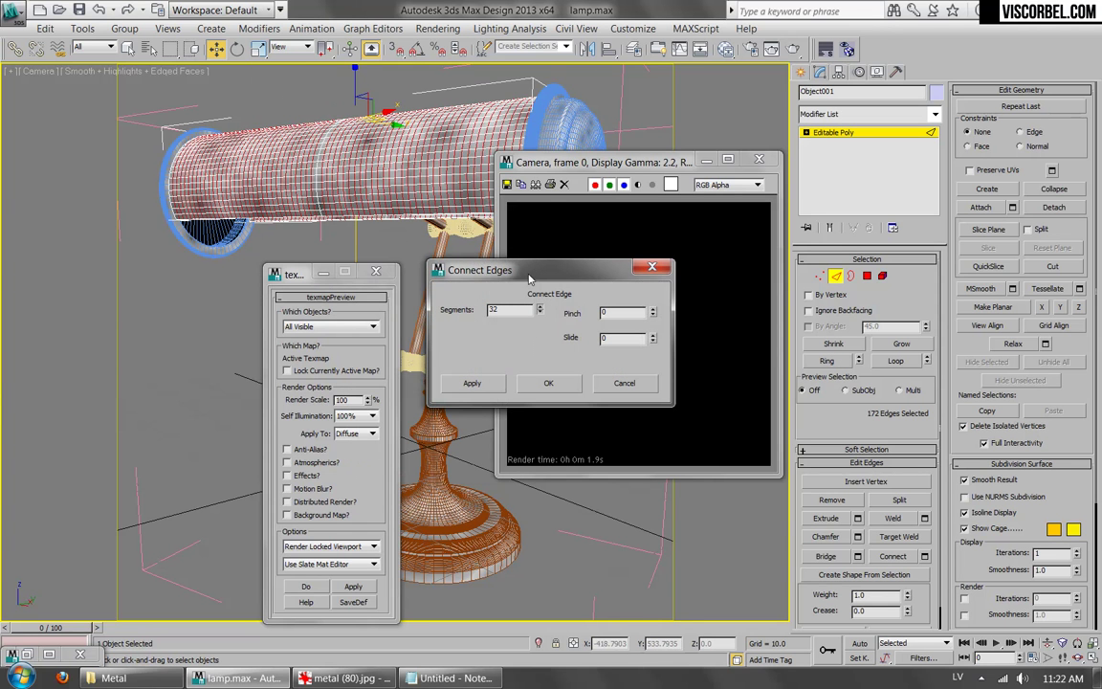
{"action": "left_click", "coordinate": [554, 386]}
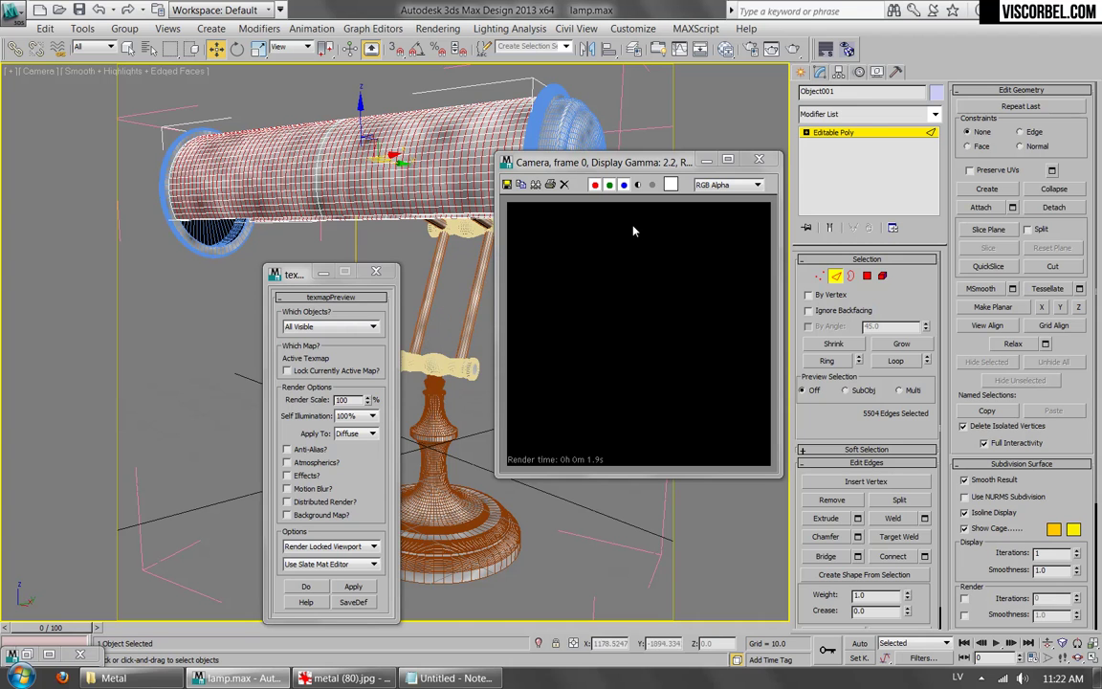
{"action": "left_click", "coordinate": [870, 133]}
{"action": "left_click", "coordinate": [873, 117]}
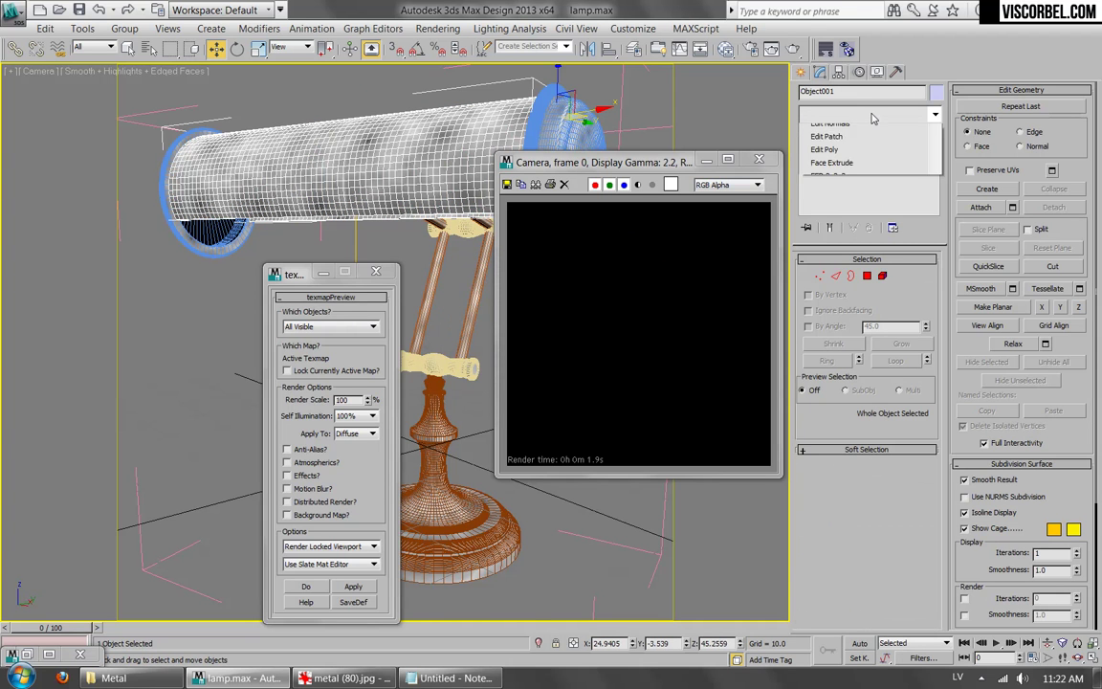
{"action": "key", "text": "t"}
{"action": "left_click", "coordinate": [602, 114]}
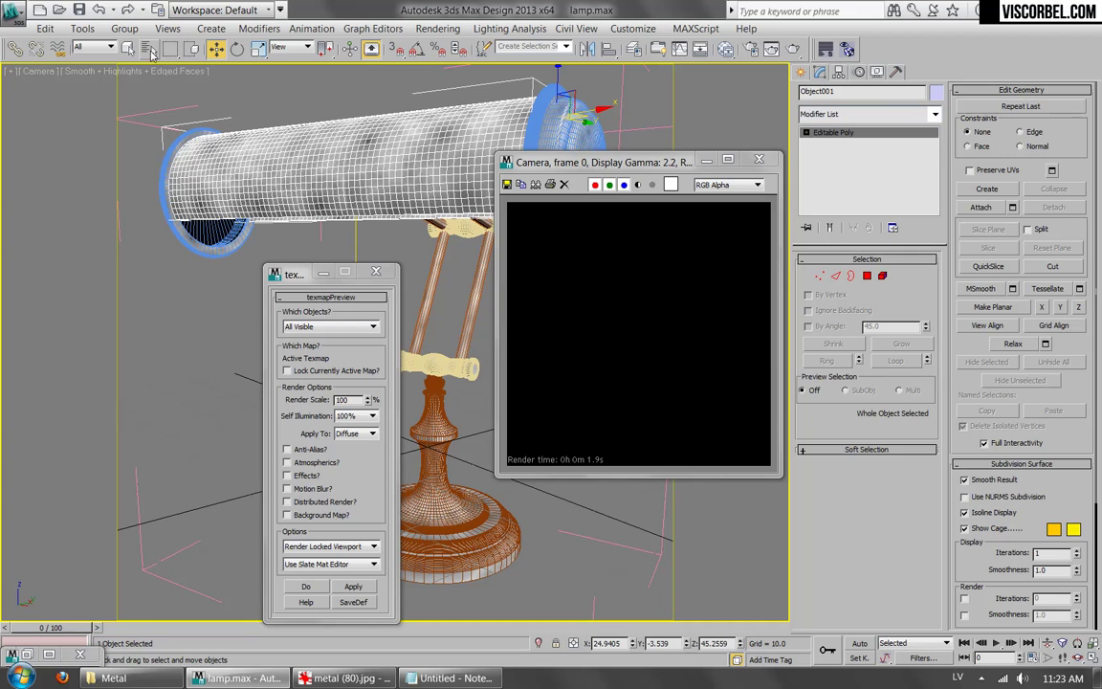
Close the lamp group and apply a Tension modifier to the whole group.
{"action": "left_click", "coordinate": [124, 28]}
{"action": "left_click", "coordinate": [108, 44]}
{"action": "key", "text": "Return"}
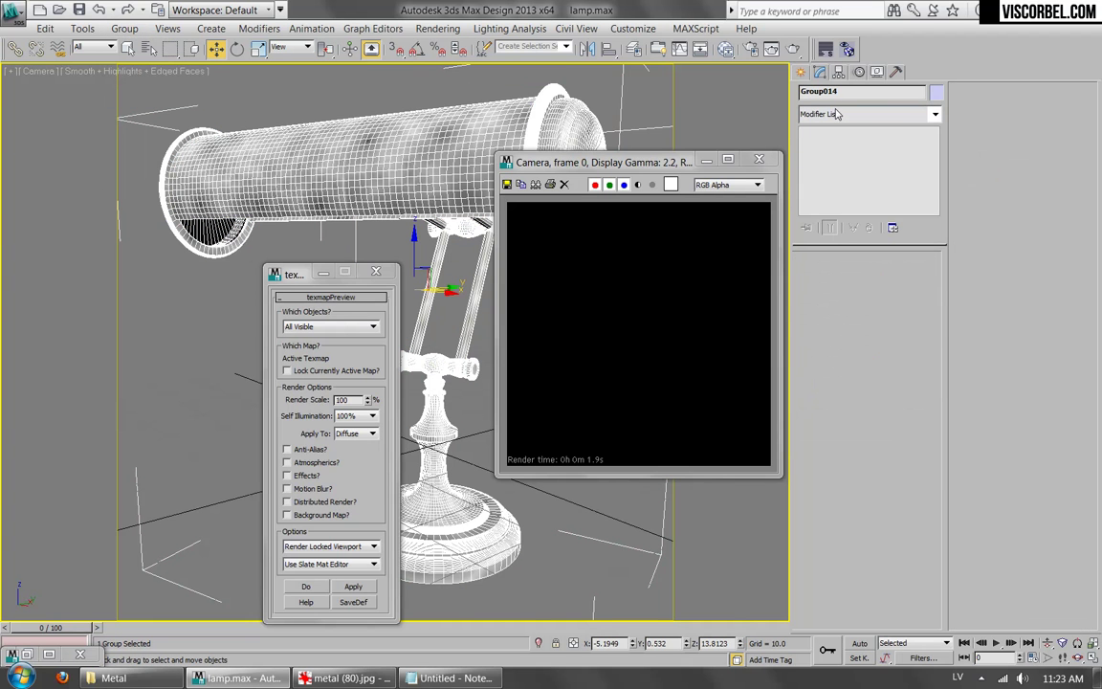
{"action": "left_click", "coordinate": [836, 113]}
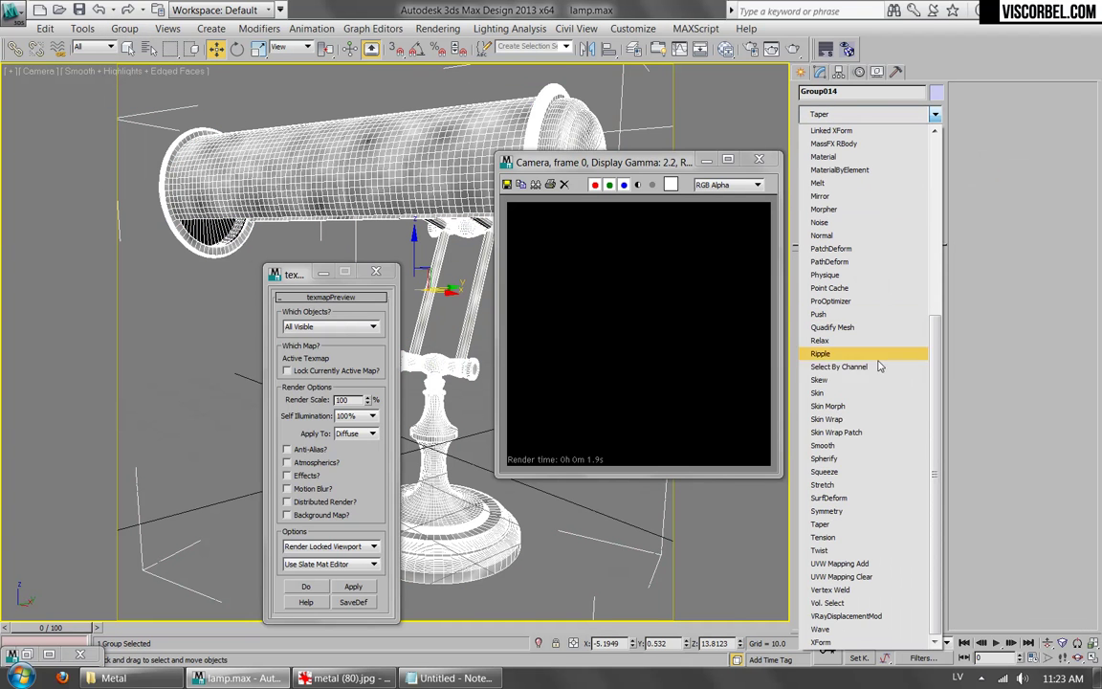
{"action": "left_click", "coordinate": [825, 538]}
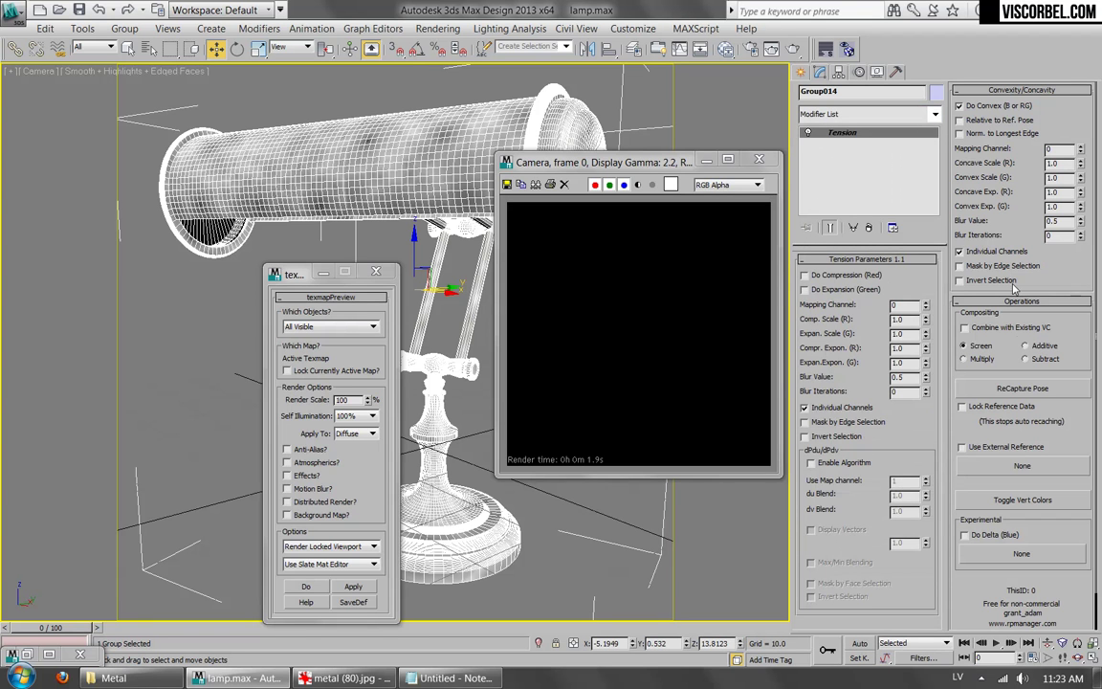
Show the Tension vertex colors without edged faces and set the convexity blur iterations to 3.
{"action": "left_click", "coordinate": [1022, 500]}
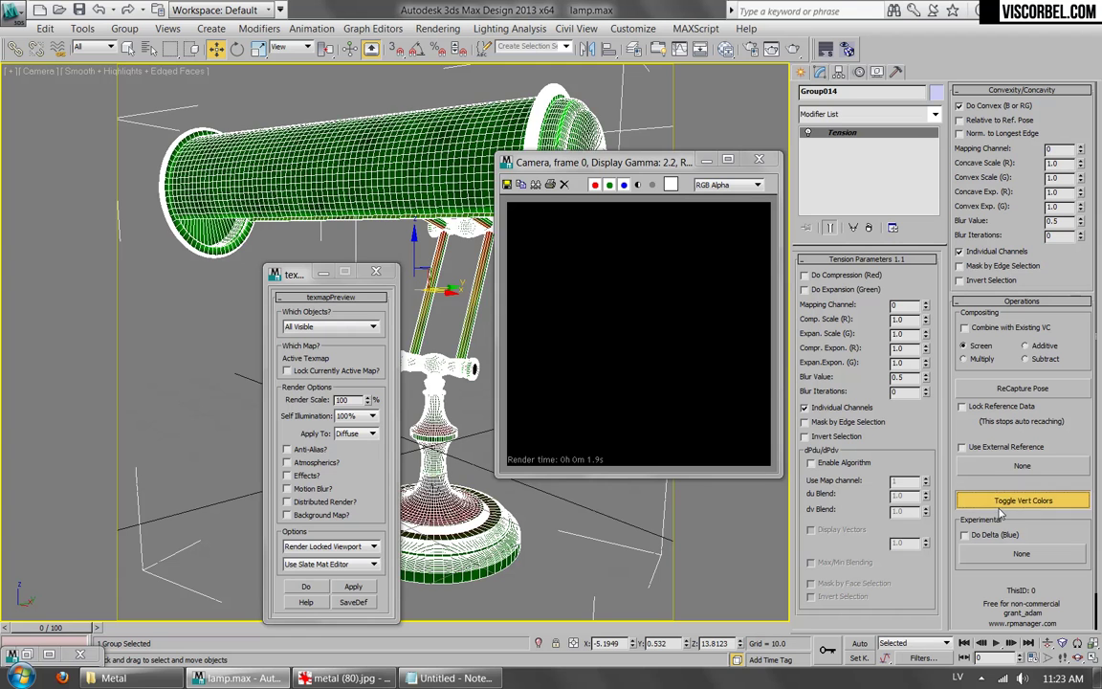
{"action": "key", "text": "F4"}
{"action": "left_click_drag", "start_coordinate": [681, 153], "coordinate": [717, 328]}
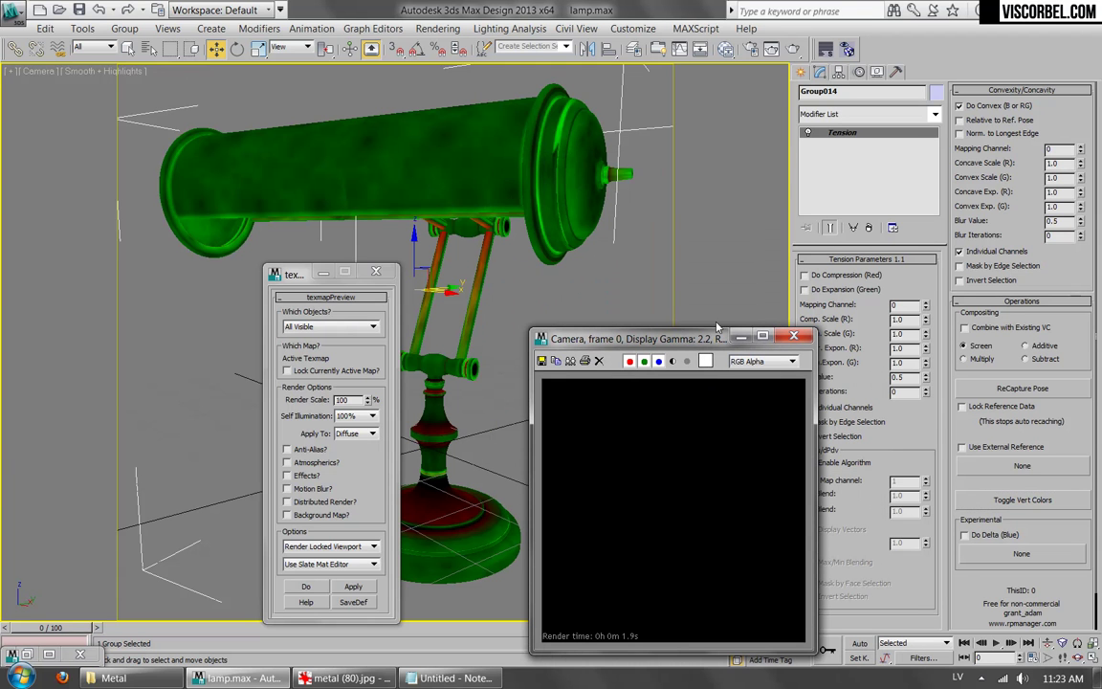
{"action": "left_click", "coordinate": [1079, 233]}
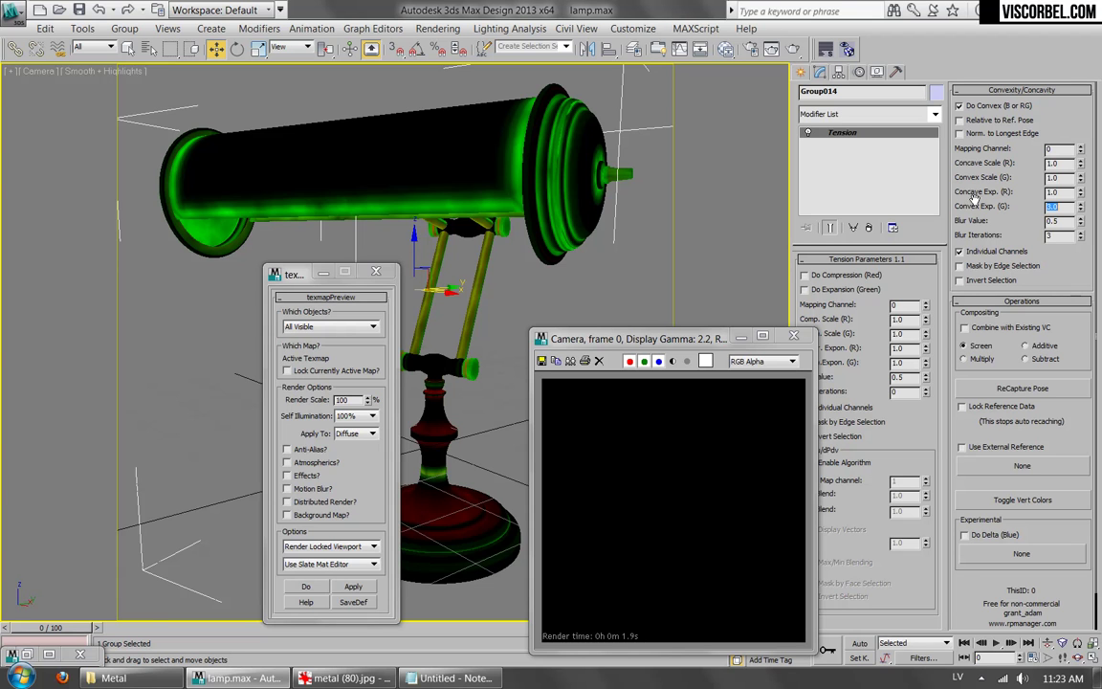
Set the Tension modifier's concave scale to 6.0 and its concave exponent to 3.0.
{"action": "double_click", "coordinate": [1054, 164]}
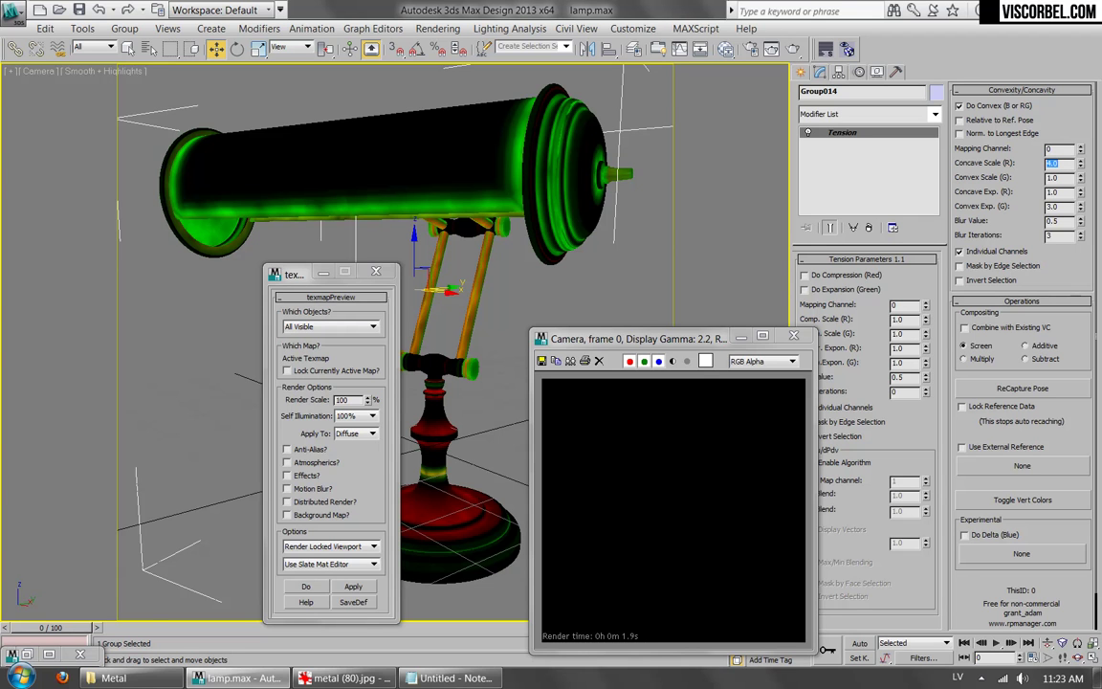
{"action": "double_click", "coordinate": [1049, 193]}
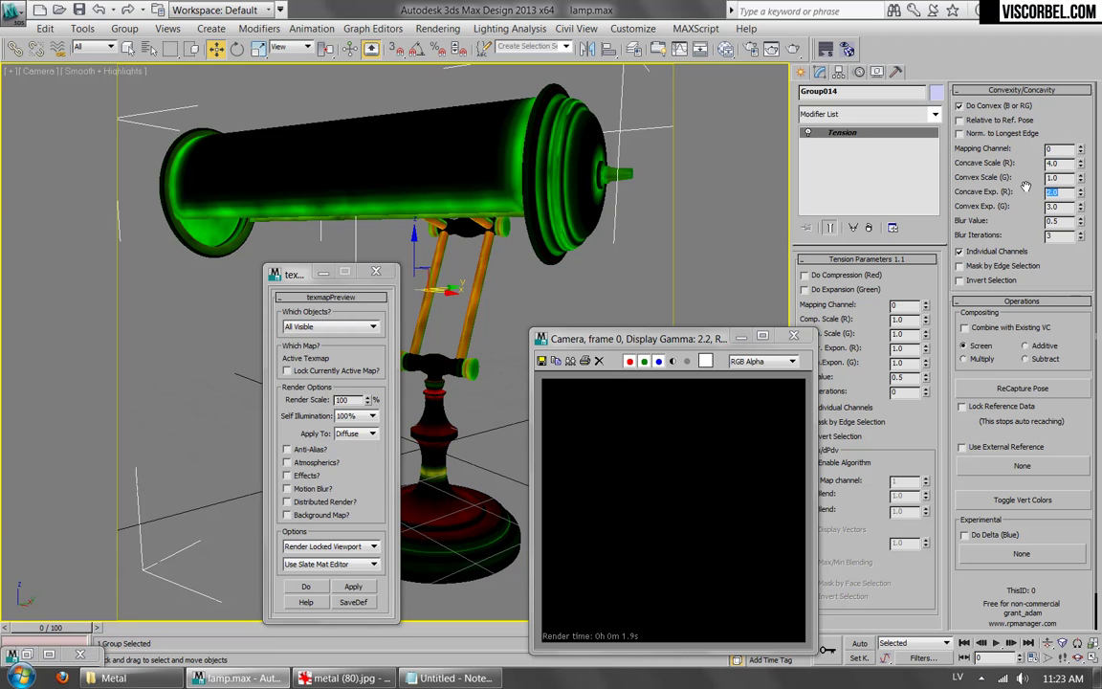
{"action": "type", "text": "3"}
{"action": "key", "text": "Return"}
{"action": "left_click_drag", "start_coordinate": [1065, 166], "coordinate": [1012, 166]}
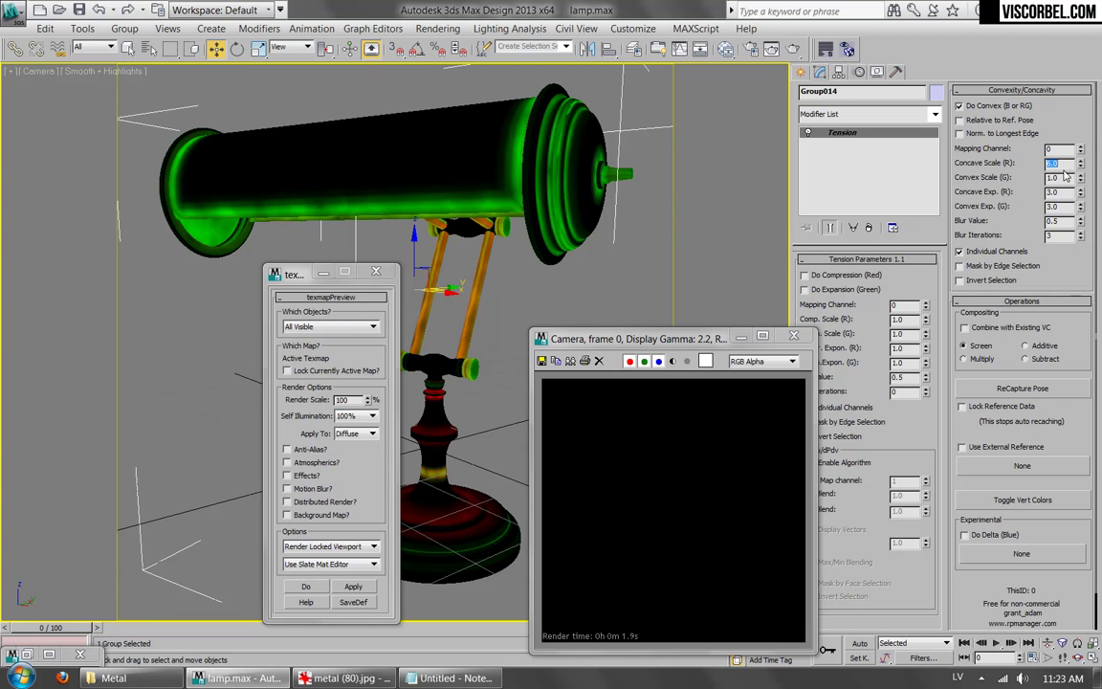
Set the Tension modifier's convex scale to 3.0 and its convex exponent to 4.0.
{"action": "left_click_drag", "start_coordinate": [689, 342], "coordinate": [751, 258]}
{"action": "left_click_drag", "start_coordinate": [1069, 178], "coordinate": [964, 176]}
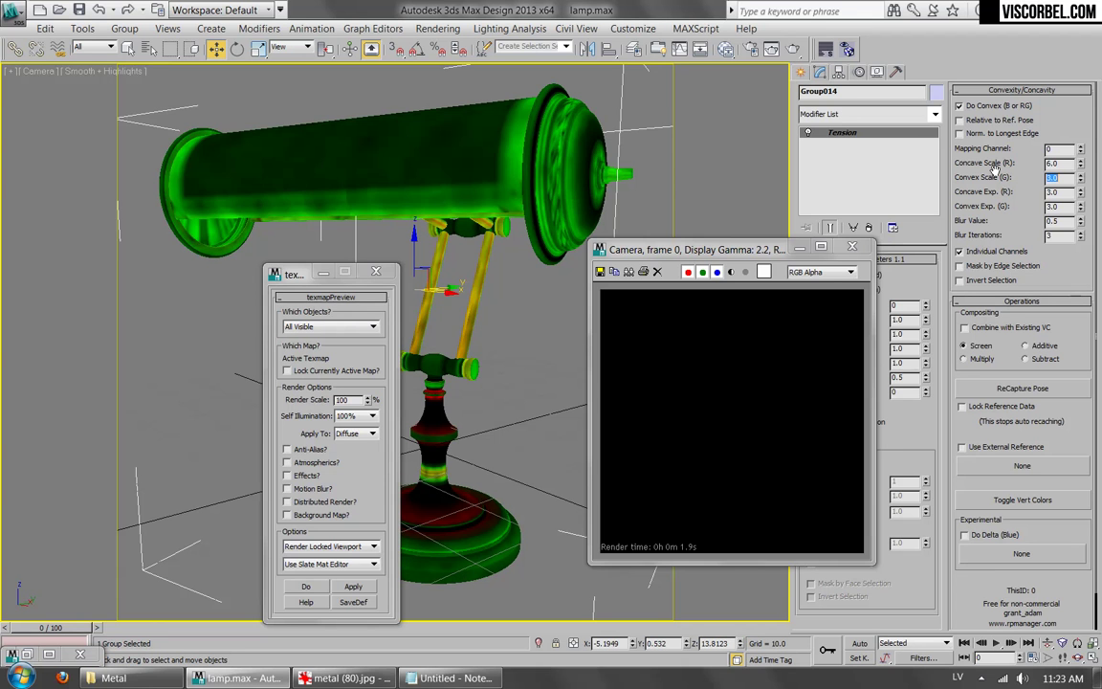
{"action": "left_click_drag", "start_coordinate": [1067, 209], "coordinate": [1010, 208]}
{"action": "key", "text": "Return"}
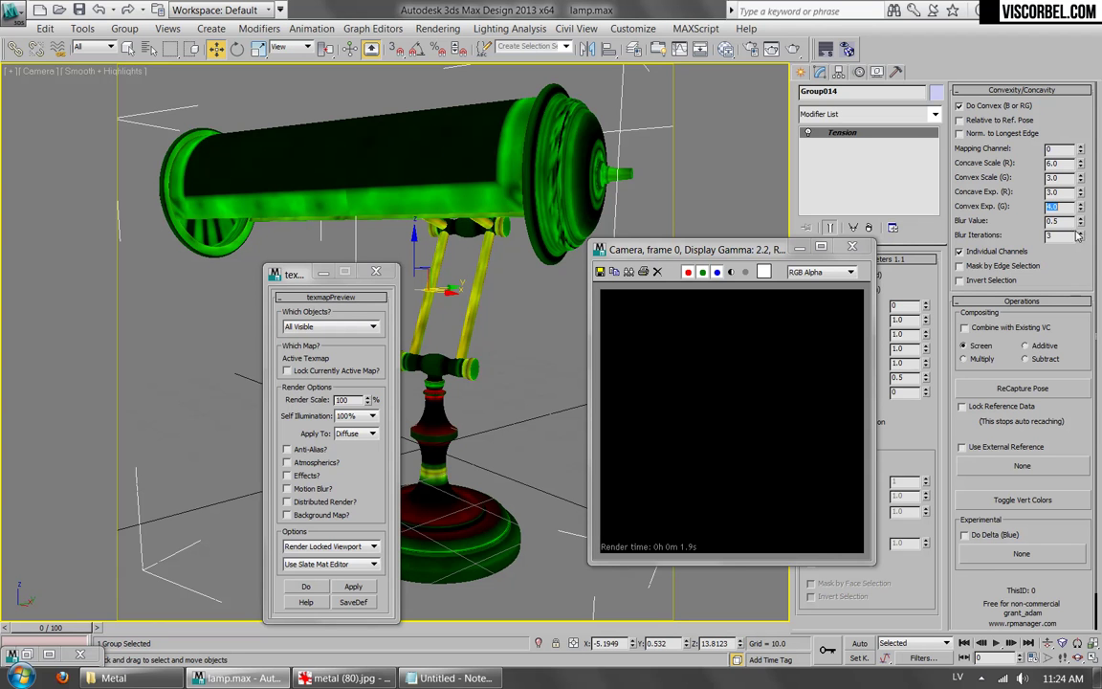
Try raising the convexity blur iterations to 6, and return them to 3.
{"action": "left_click", "coordinate": [1081, 234]}
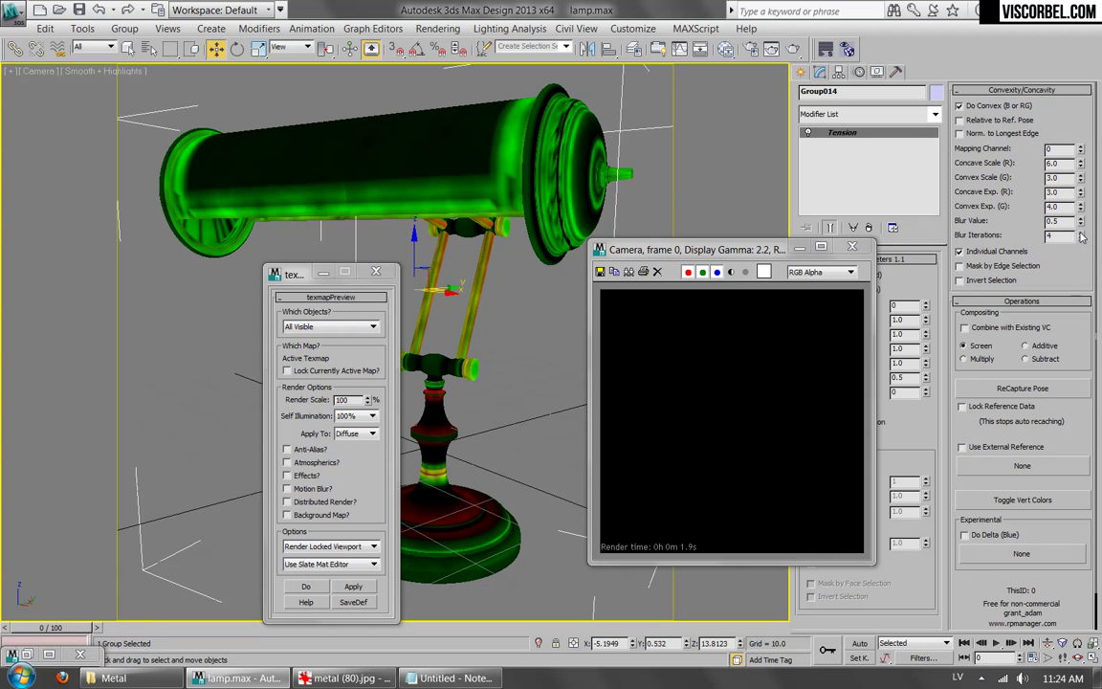
{"action": "left_click", "coordinate": [1080, 233]}
{"action": "left_click", "coordinate": [1080, 233]}
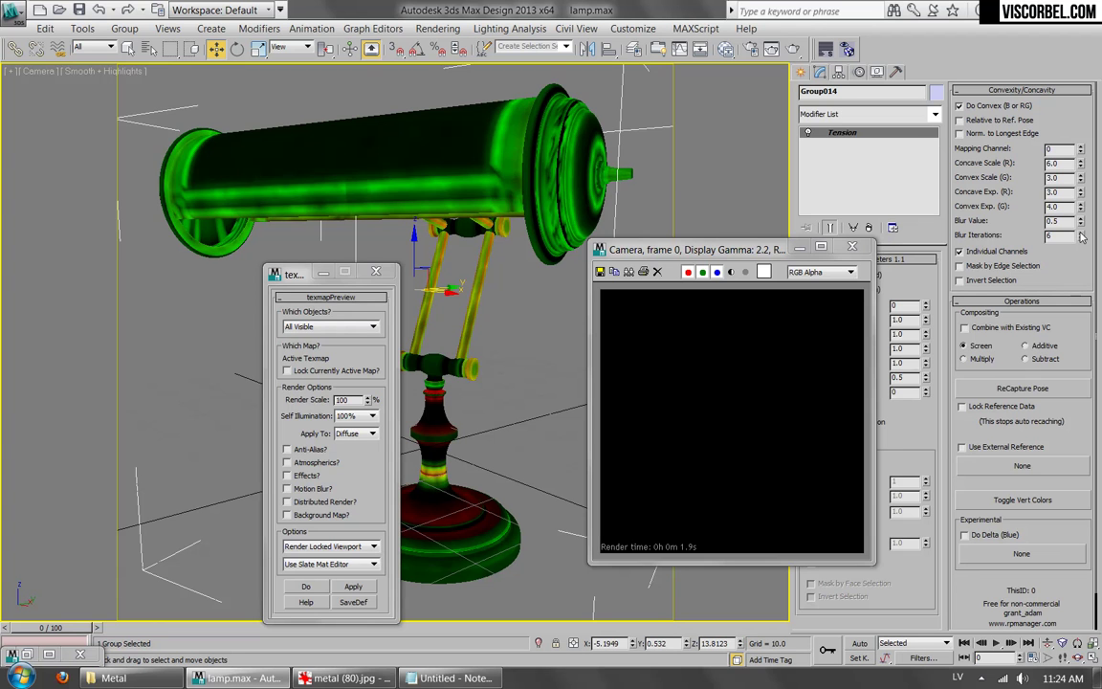
{"action": "left_click", "coordinate": [1080, 237]}
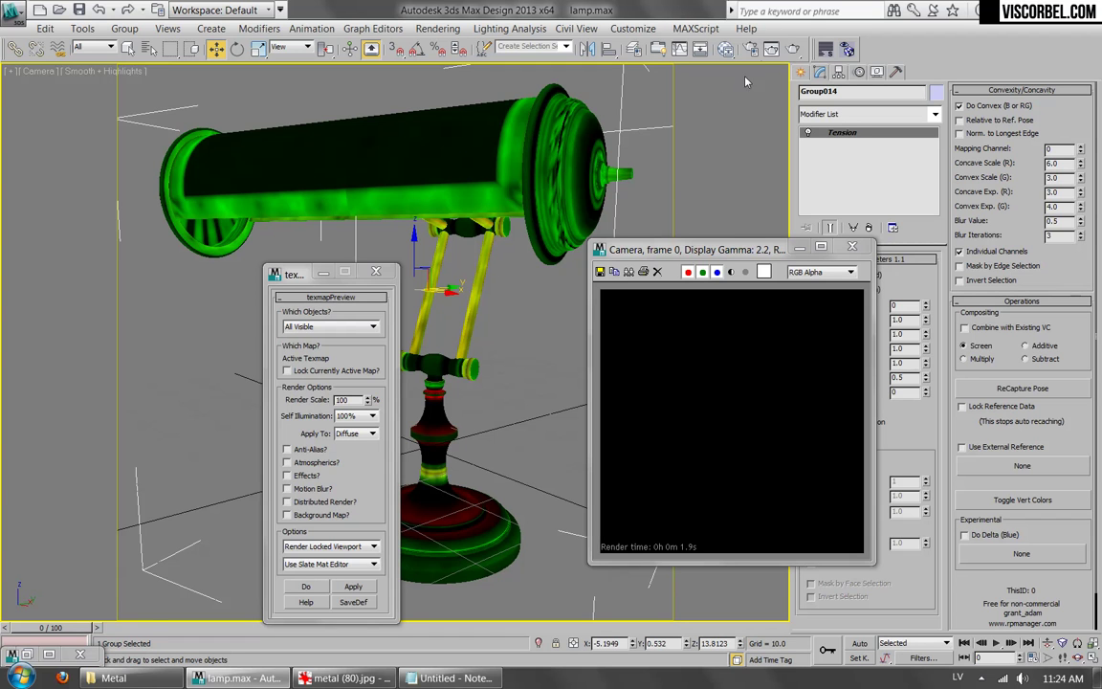
Hide the vertex colors in the viewport and assign a Vertex Color map as the mask of the Composite map's Layer 3.
{"action": "left_click", "coordinate": [1020, 500]}
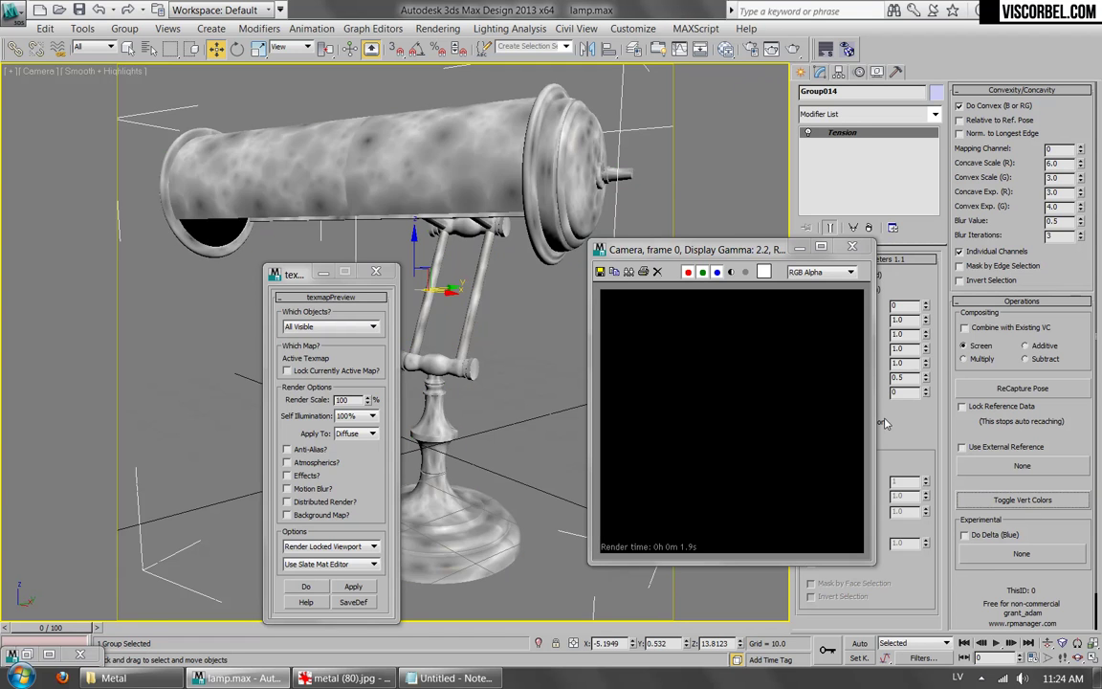
{"action": "left_click", "coordinate": [725, 49]}
{"action": "middle_click_drag", "start_coordinate": [494, 339], "coordinate": [556, 256]}
{"action": "left_click", "coordinate": [892, 280]}
{"action": "scroll", "coordinate": [392, 378], "scroll_direction": "down", "scroll_amount": 7}
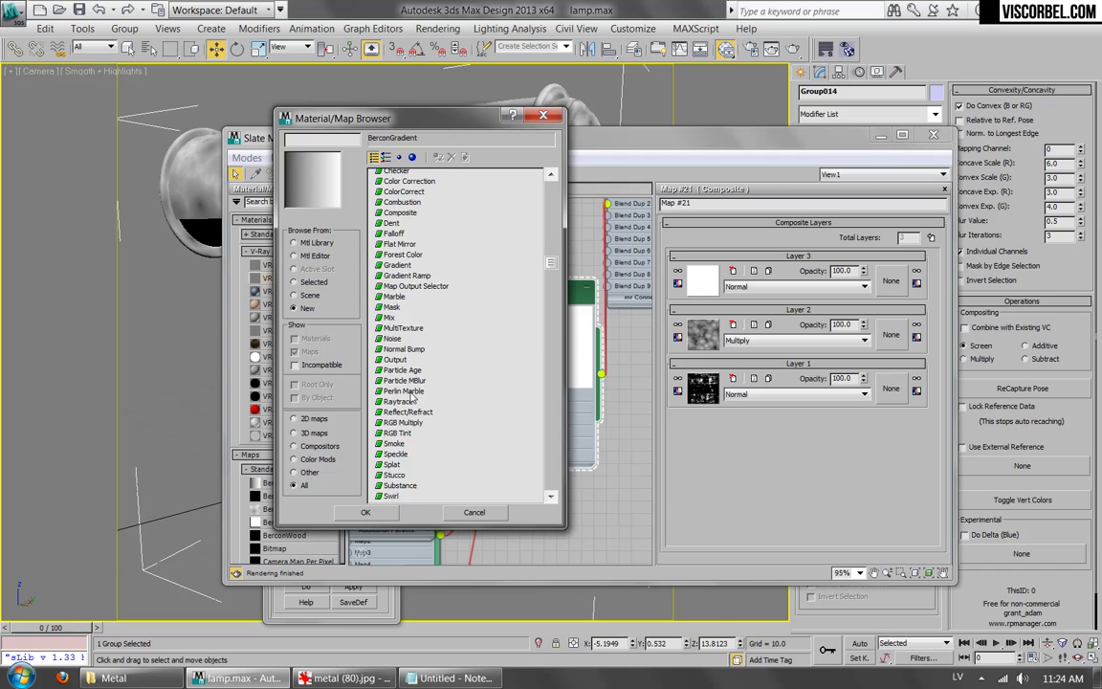
{"action": "double_click", "coordinate": [403, 420]}
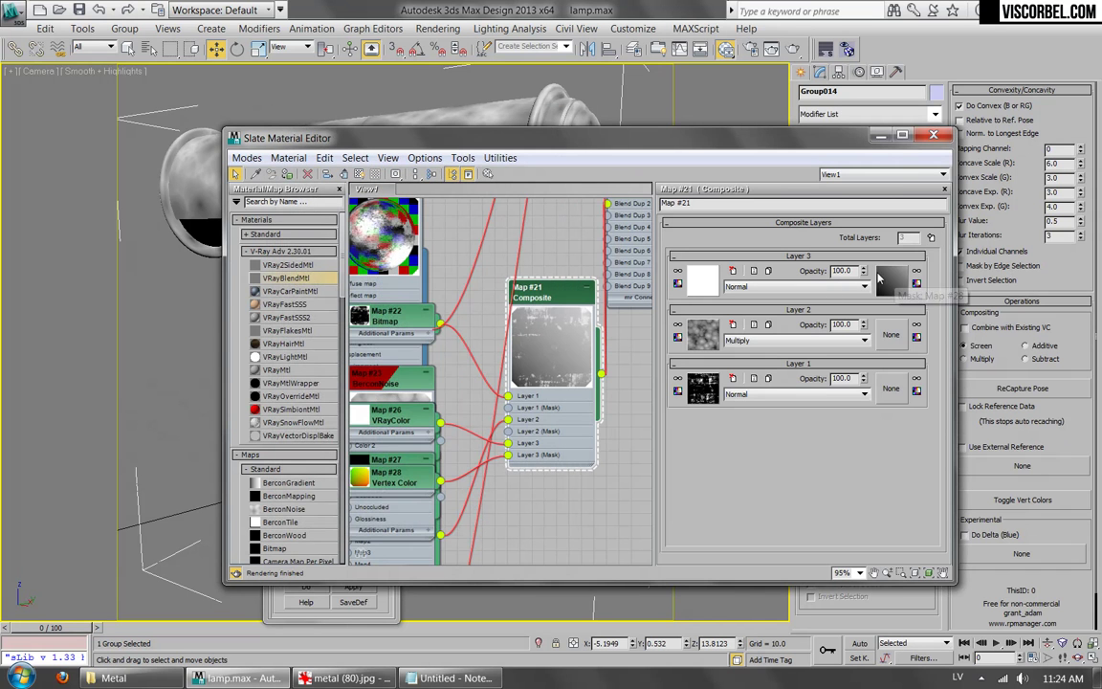
Set the Vertex Color mask's sub channel to Green and render a texture preview of it.
{"action": "left_click", "coordinate": [880, 277]}
{"action": "left_click", "coordinate": [900, 266]}
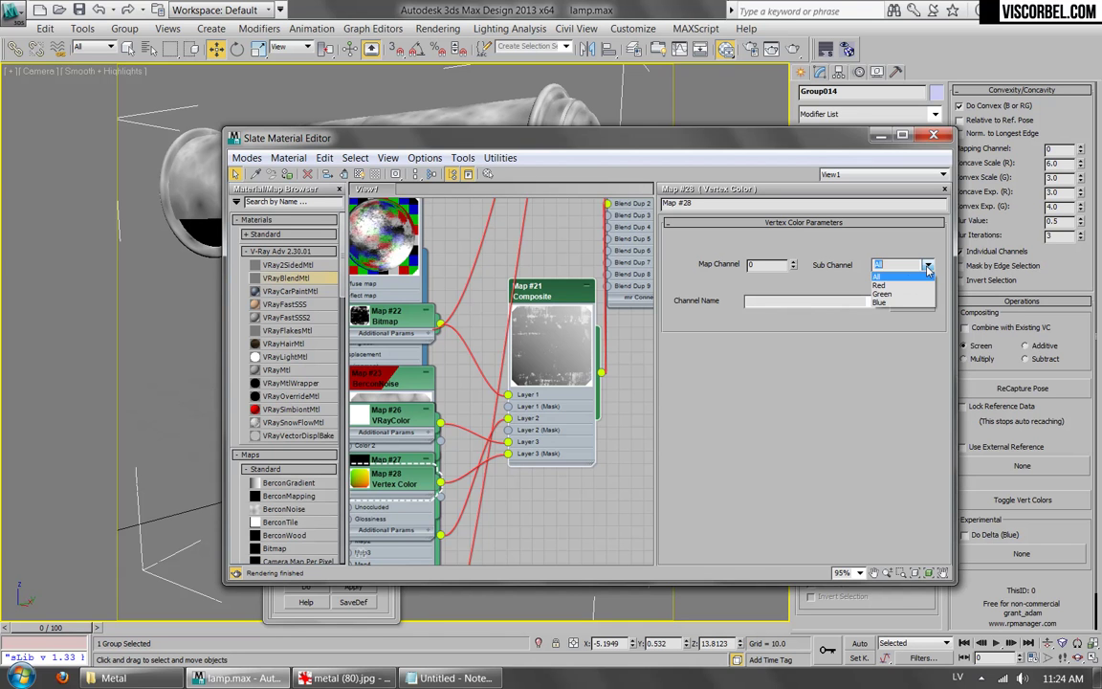
{"action": "left_click", "coordinate": [895, 290]}
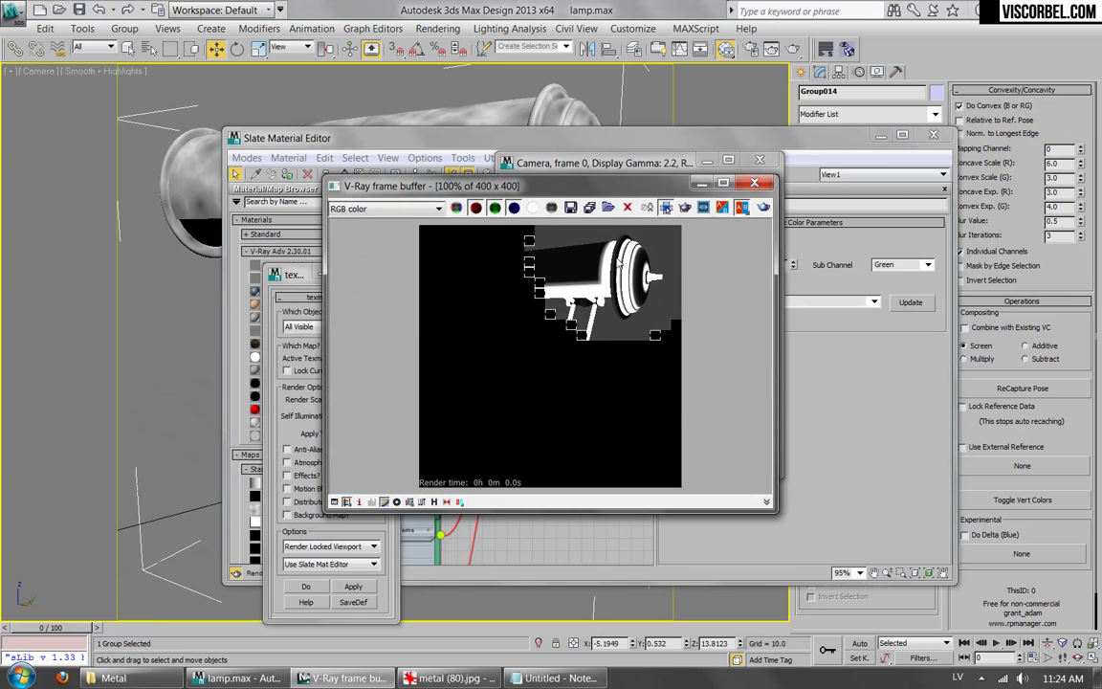
{"action": "left_click", "coordinate": [760, 160]}
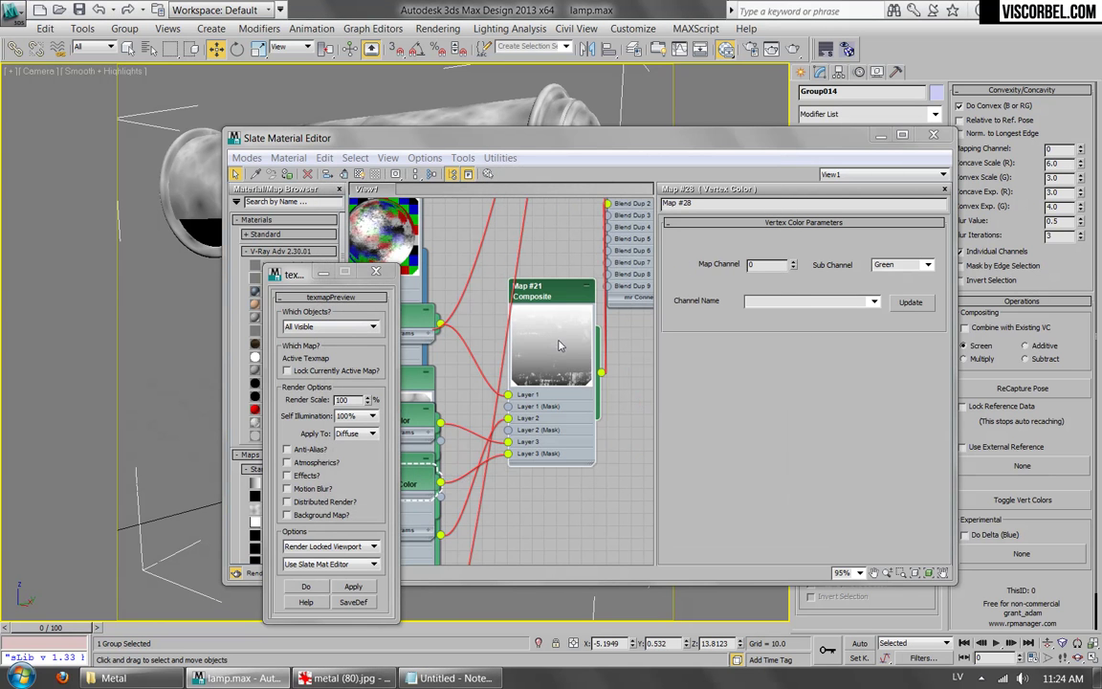
Rearrange the Composite and VRayColor nodes to free space around the Vertex Color node.
{"action": "left_click_drag", "start_coordinate": [548, 291], "coordinate": [597, 307]}
{"action": "middle_click_drag", "start_coordinate": [468, 382], "coordinate": [474, 281]}
{"action": "left_click_drag", "start_coordinate": [385, 332], "coordinate": [524, 556]}
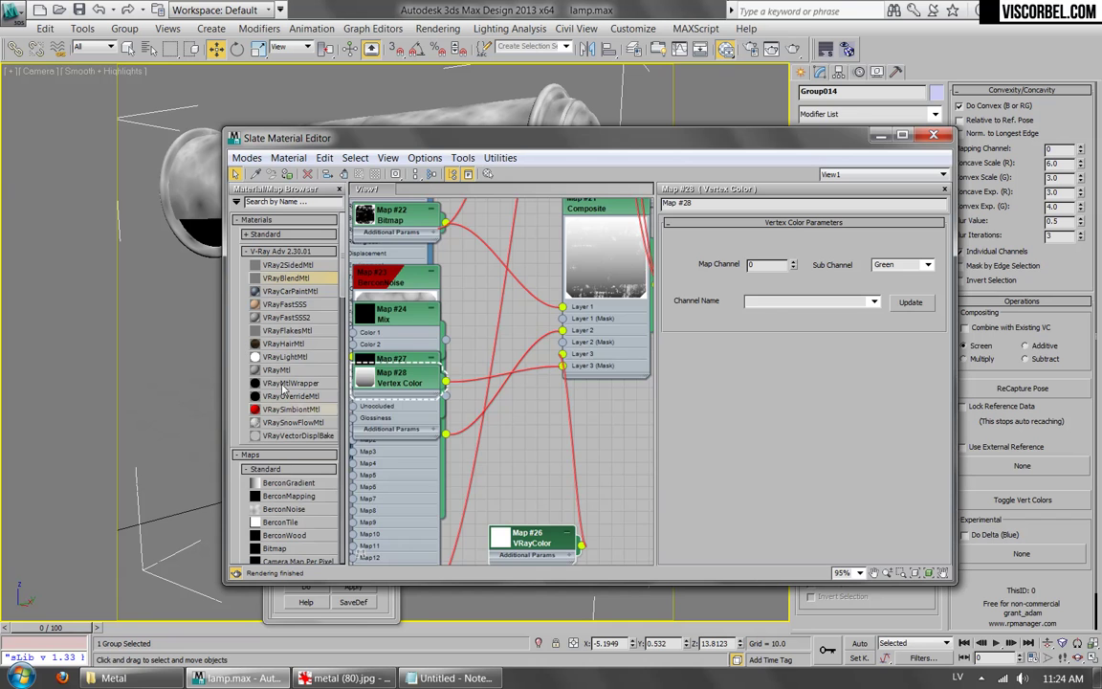
{"action": "scroll", "coordinate": [283, 386], "scroll_direction": "down", "scroll_amount": 2}
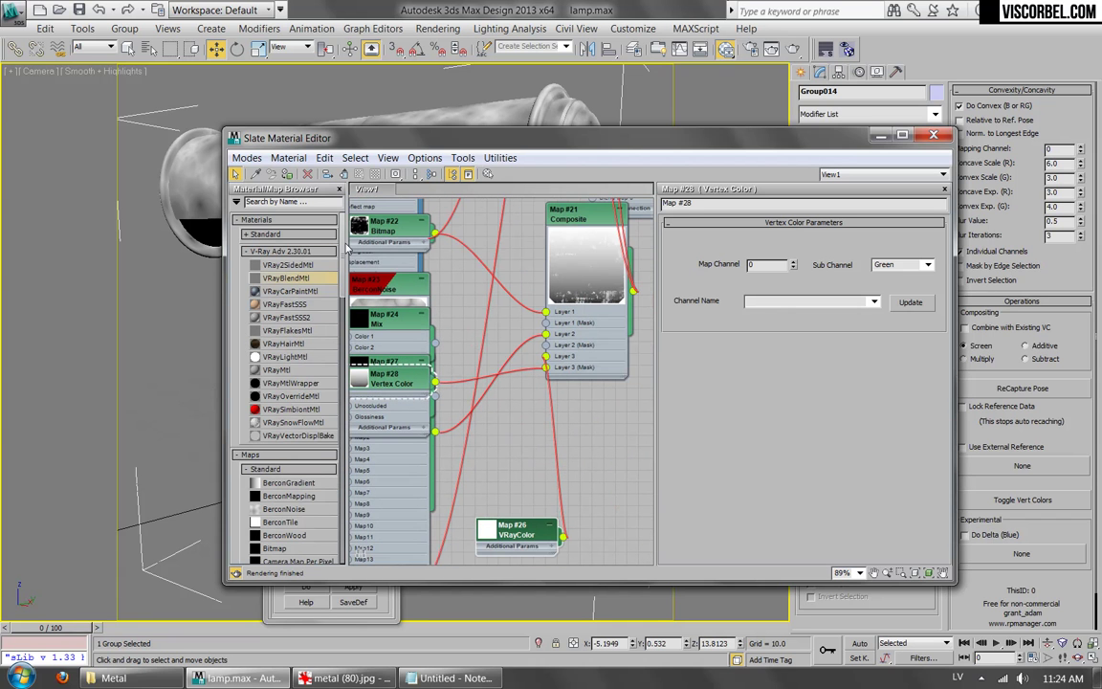
{"action": "scroll", "coordinate": [274, 421], "scroll_direction": "down", "scroll_amount": 9}
{"action": "left_click_drag", "start_coordinate": [272, 425], "coordinate": [533, 444]}
{"action": "left_click", "coordinate": [580, 498]}
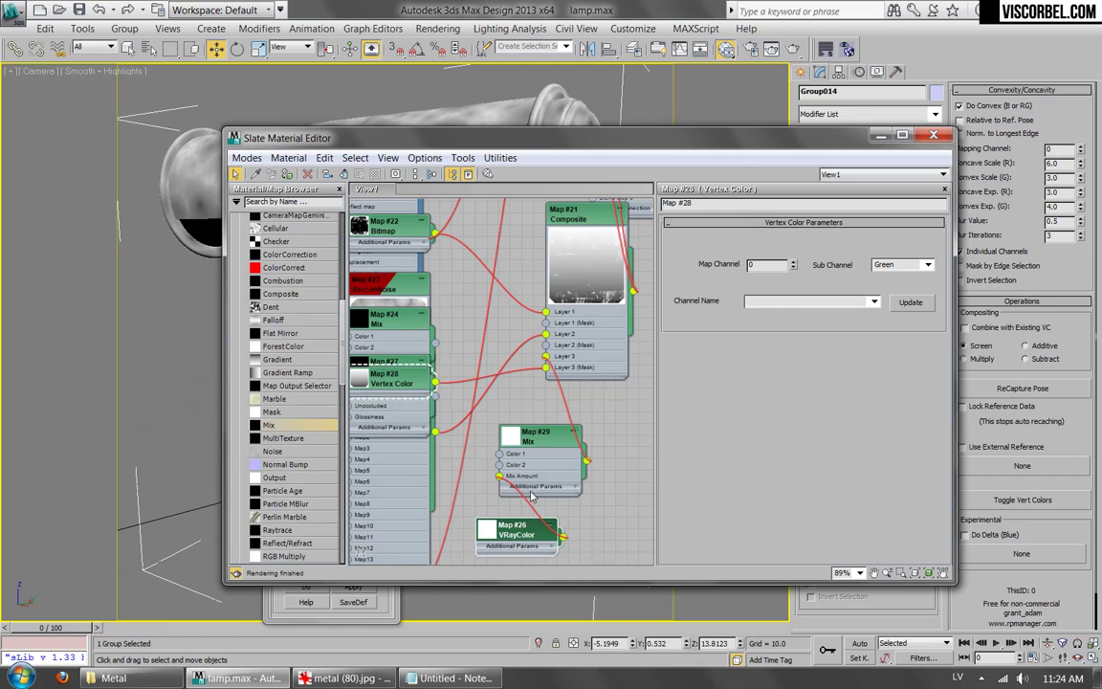
{"action": "key", "text": "Delete"}
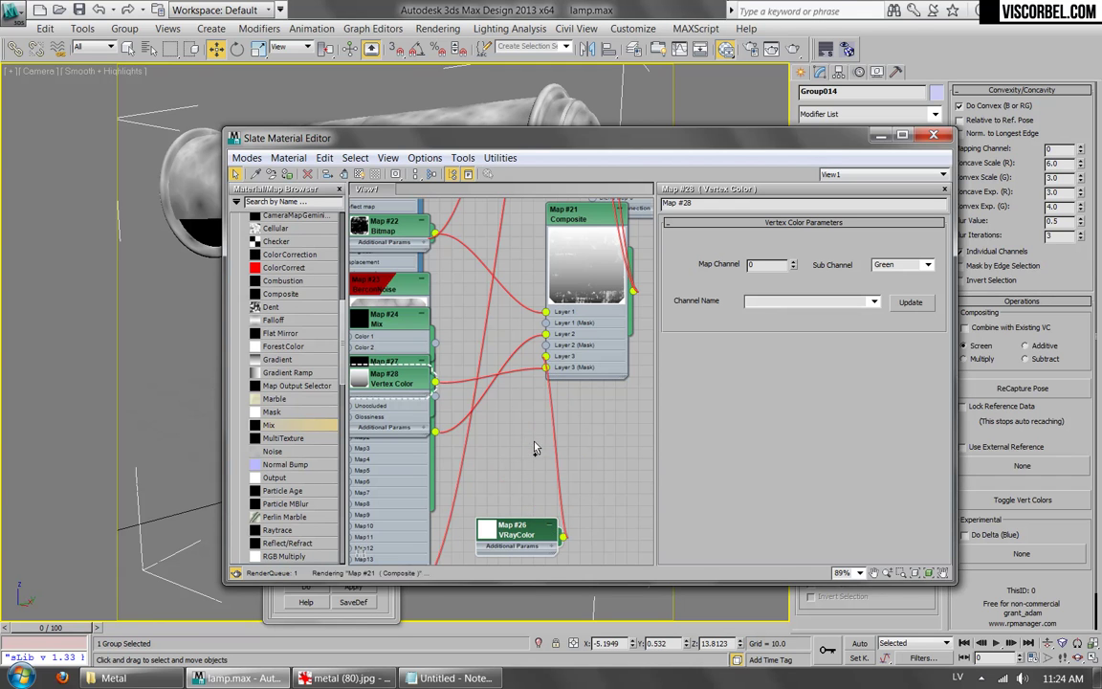
Insert a Mix map between the Vertex Color map and the Layer 3 mask, with the vertex colors driving the mix amount.
{"action": "left_click_drag", "start_coordinate": [418, 397], "coordinate": [497, 478]}
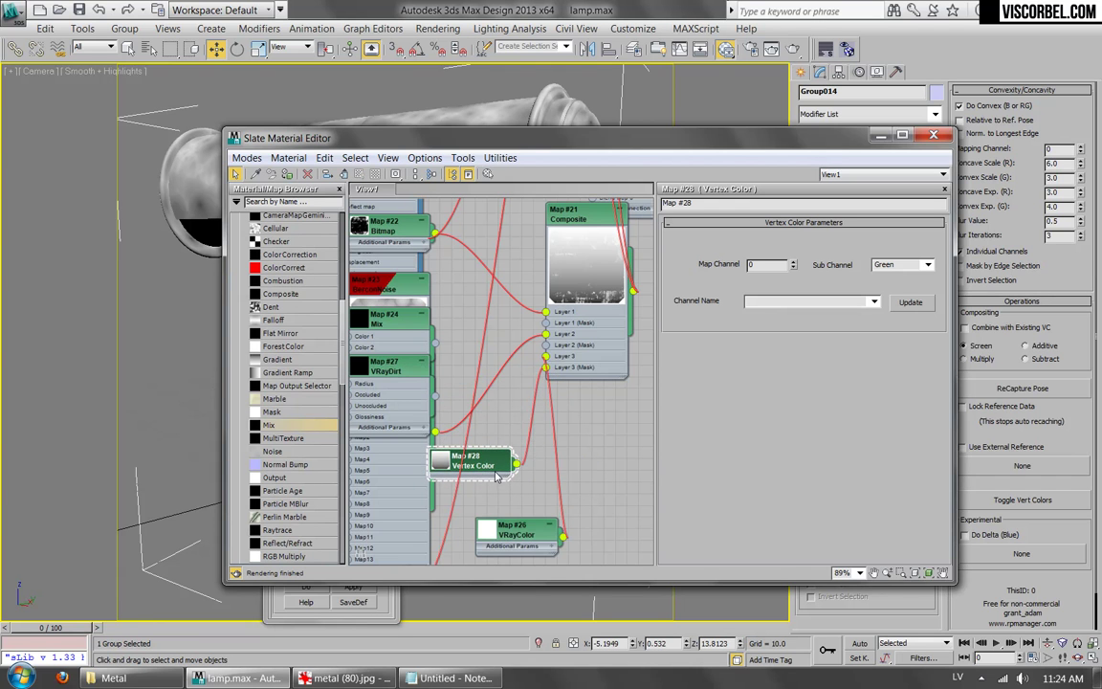
{"action": "left_click_drag", "start_coordinate": [527, 524], "coordinate": [408, 291]}
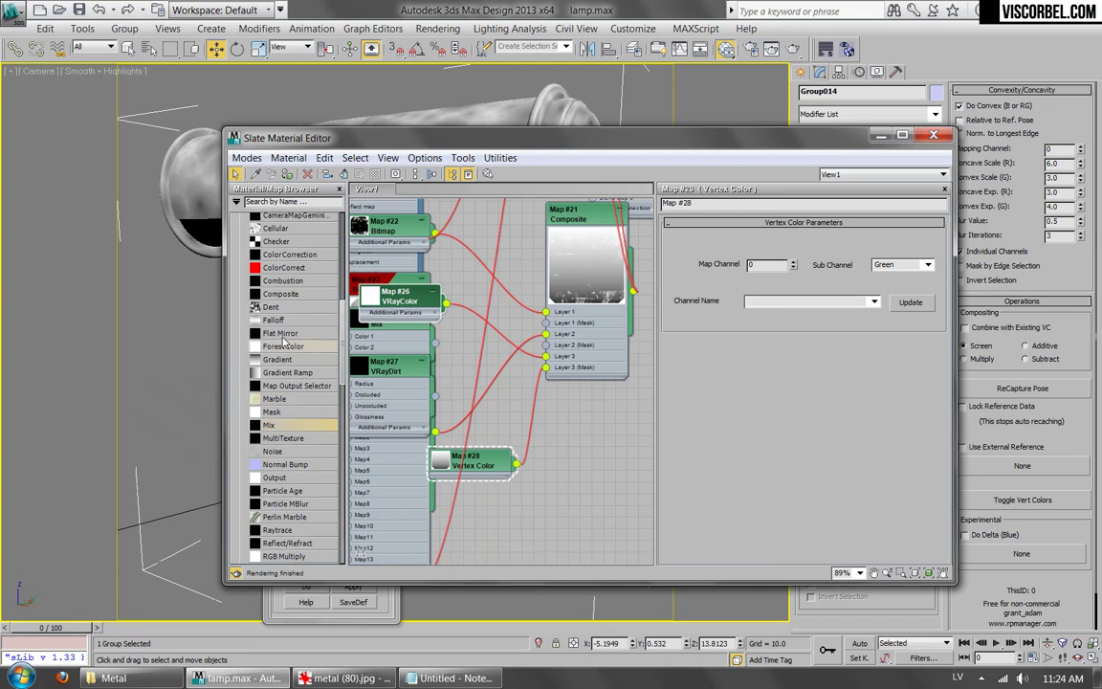
{"action": "left_click_drag", "start_coordinate": [271, 426], "coordinate": [591, 427]}
{"action": "left_click", "coordinate": [574, 476]}
Load the bitmap dirt (18).png as the Mix map's Color #2 and show it in the viewport.
{"action": "left_click", "coordinate": [863, 256]}
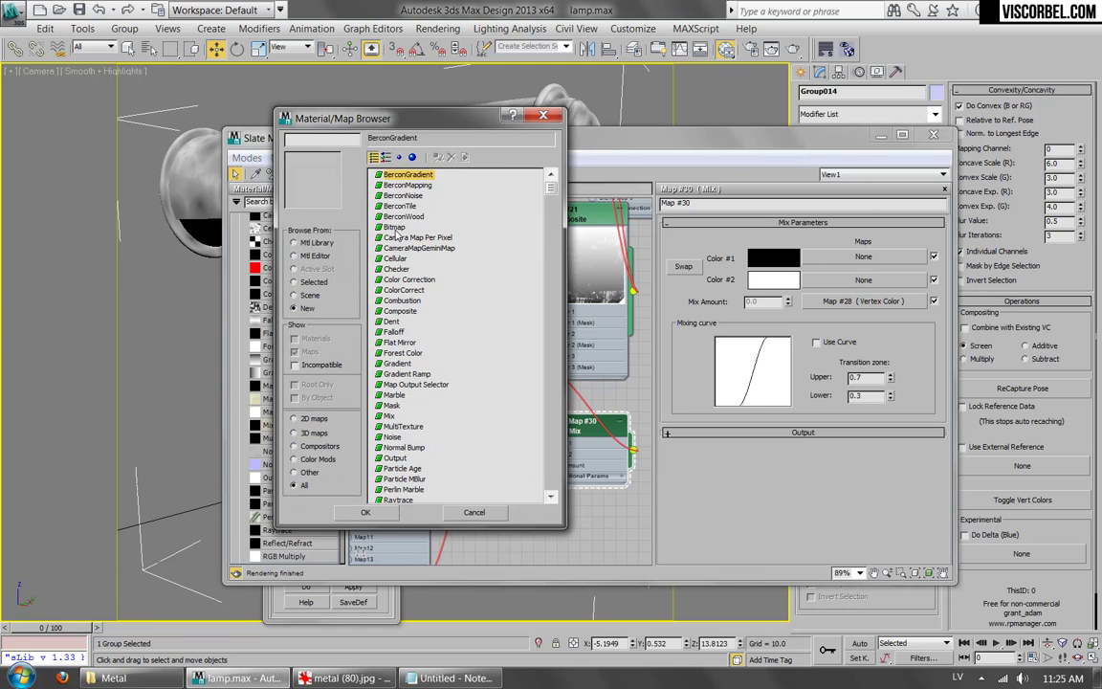
{"action": "double_click", "coordinate": [395, 229]}
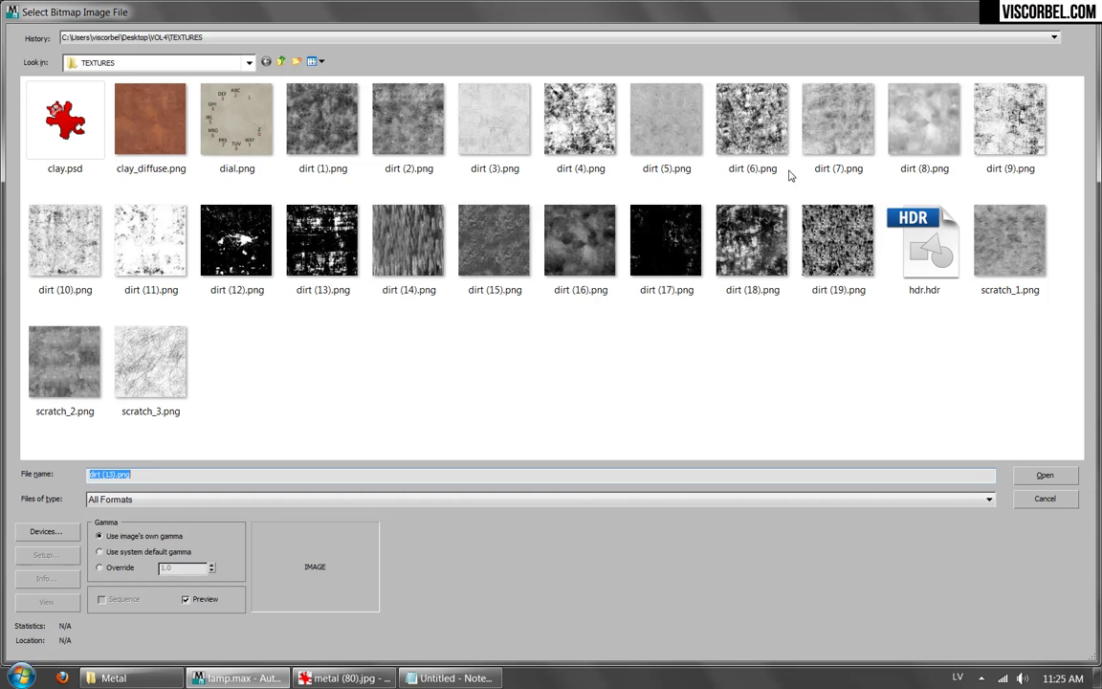
{"action": "double_click", "coordinate": [764, 227]}
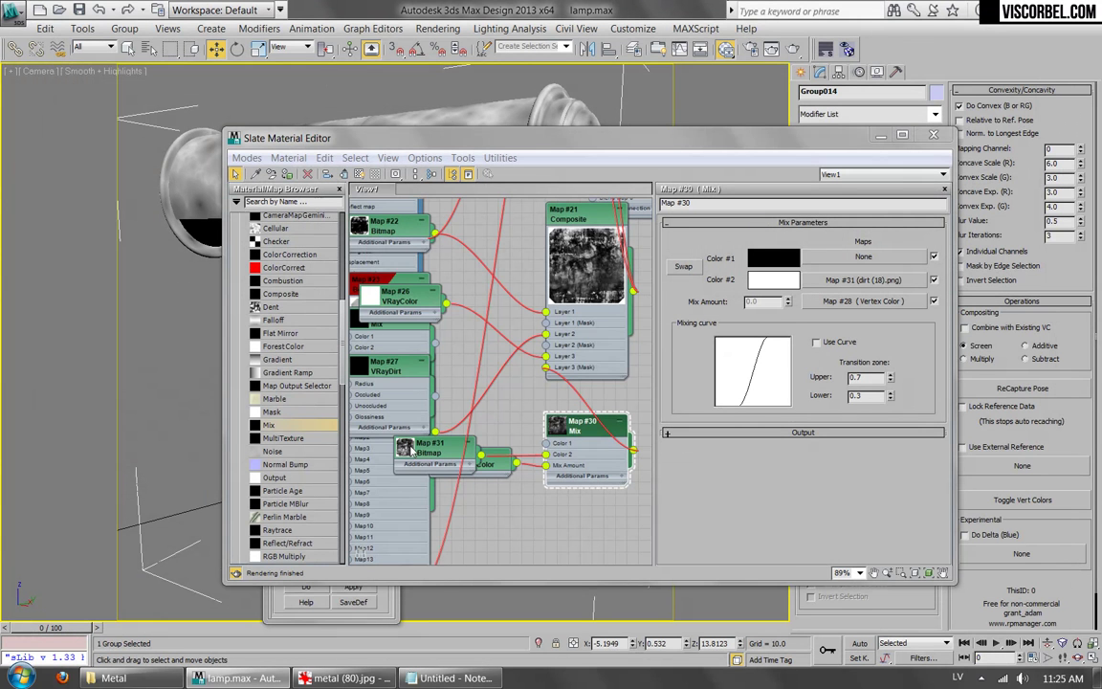
{"action": "right_click", "coordinate": [414, 450]}
{"action": "left_click", "coordinate": [459, 177]}
Set the U and V tiling of the dirt (18).png bitmap to 0.5.
{"action": "left_click_drag", "start_coordinate": [436, 148], "coordinate": [467, 120]}
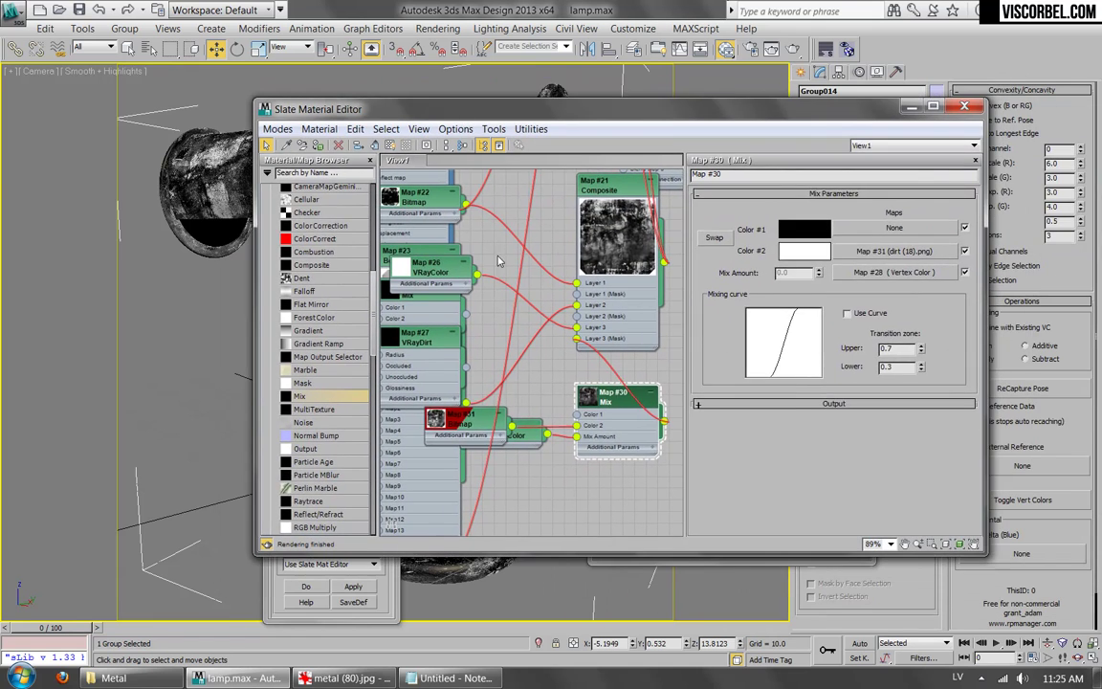
{"action": "double_click", "coordinate": [463, 422]}
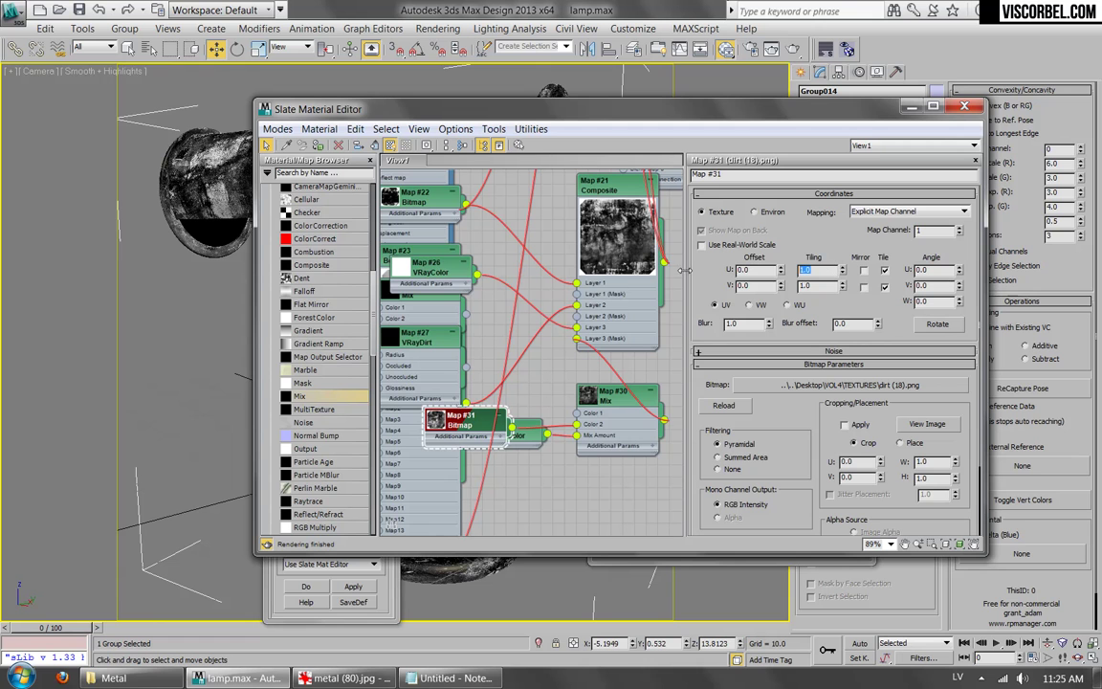
{"action": "key", "text": "Tab"}
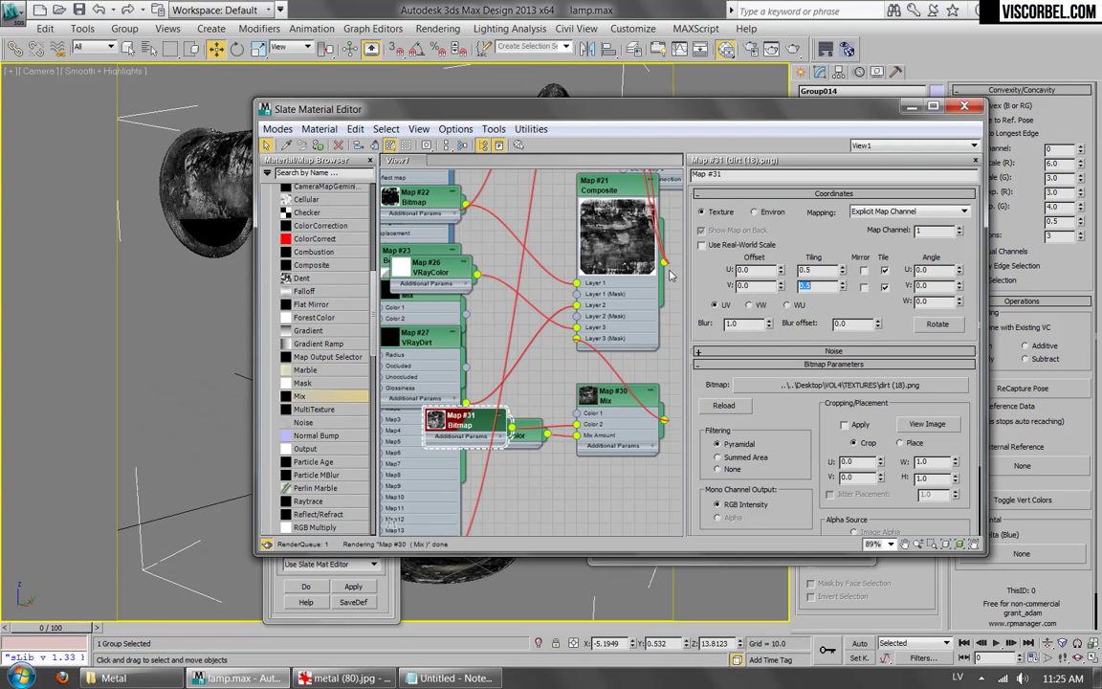
{"action": "middle_click_drag", "start_coordinate": [563, 217], "coordinate": [529, 239]}
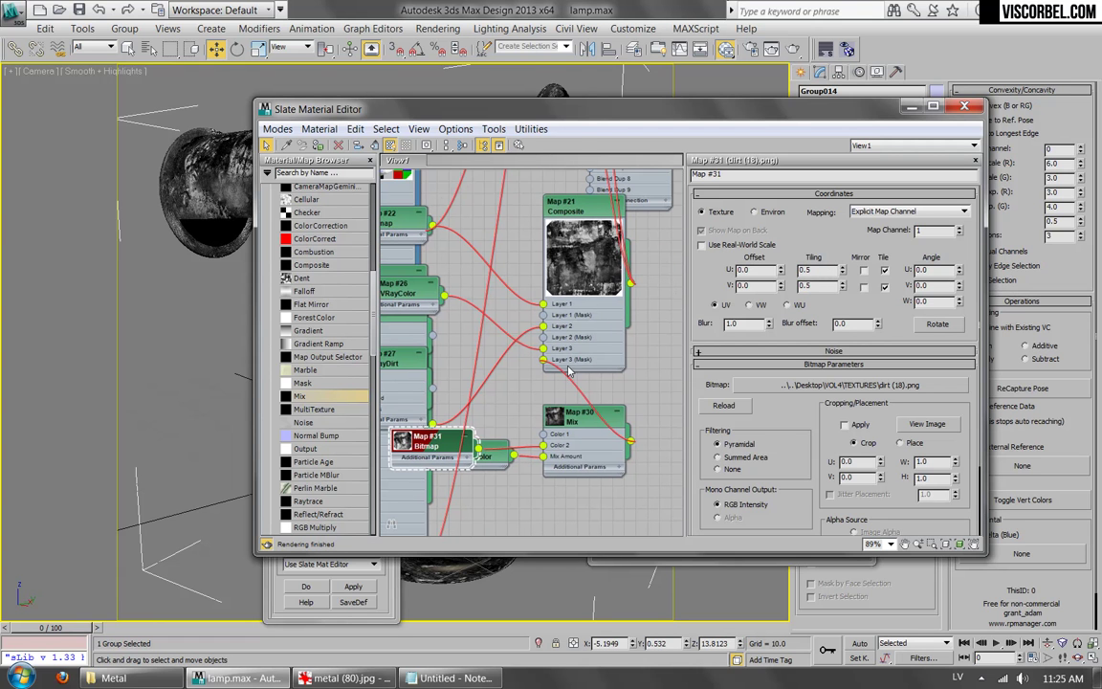
Render a texture preview of the Mix map on the lamp and close the resulting frame.
{"action": "double_click", "coordinate": [578, 423]}
{"action": "left_click", "coordinate": [353, 586]}
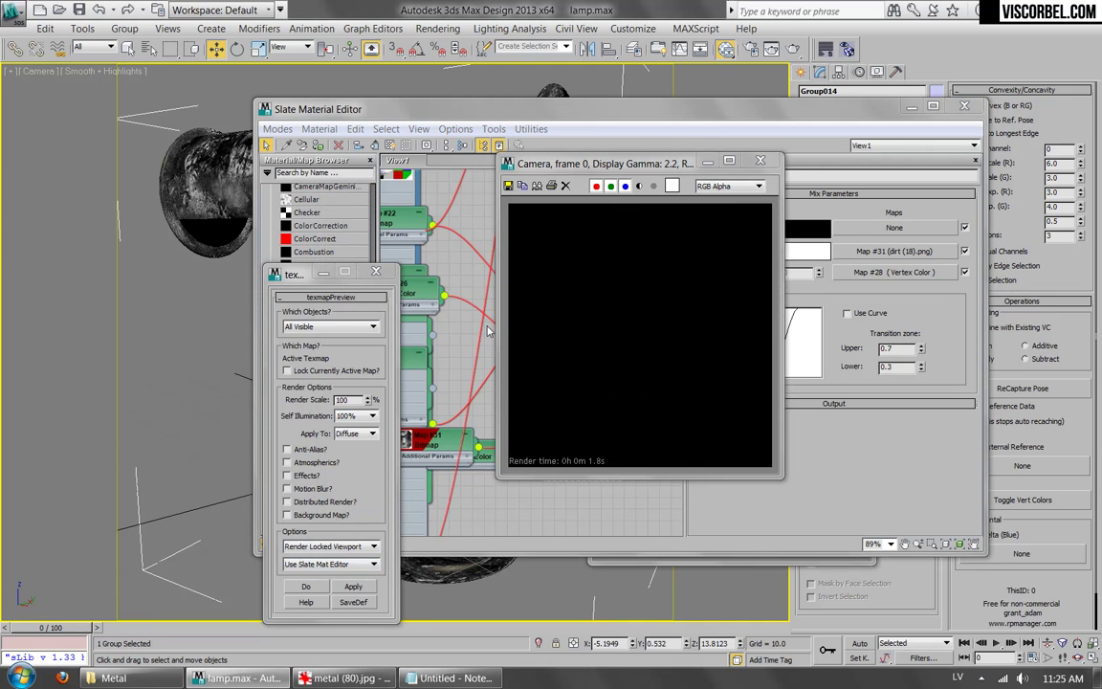
{"action": "left_click", "coordinate": [762, 161]}
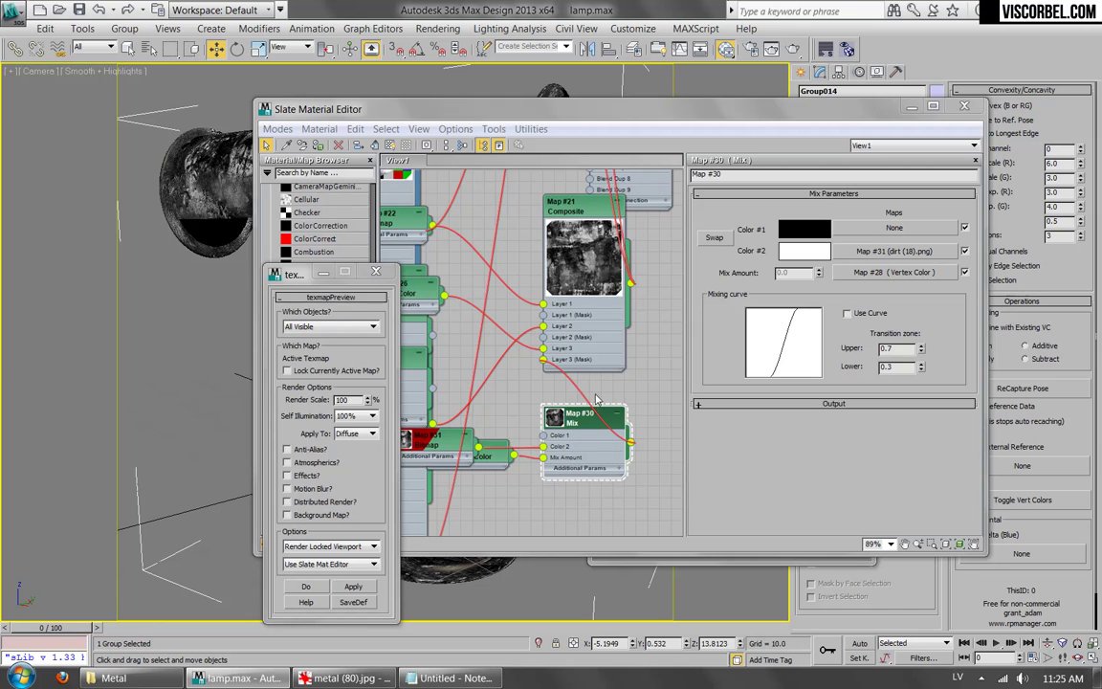
Insert an Output map between the Mix map and the Composite map's Layer 3 mask.
{"action": "middle_click_drag", "start_coordinate": [596, 398], "coordinate": [564, 423]}
{"action": "left_click_drag", "start_coordinate": [547, 438], "coordinate": [442, 438]}
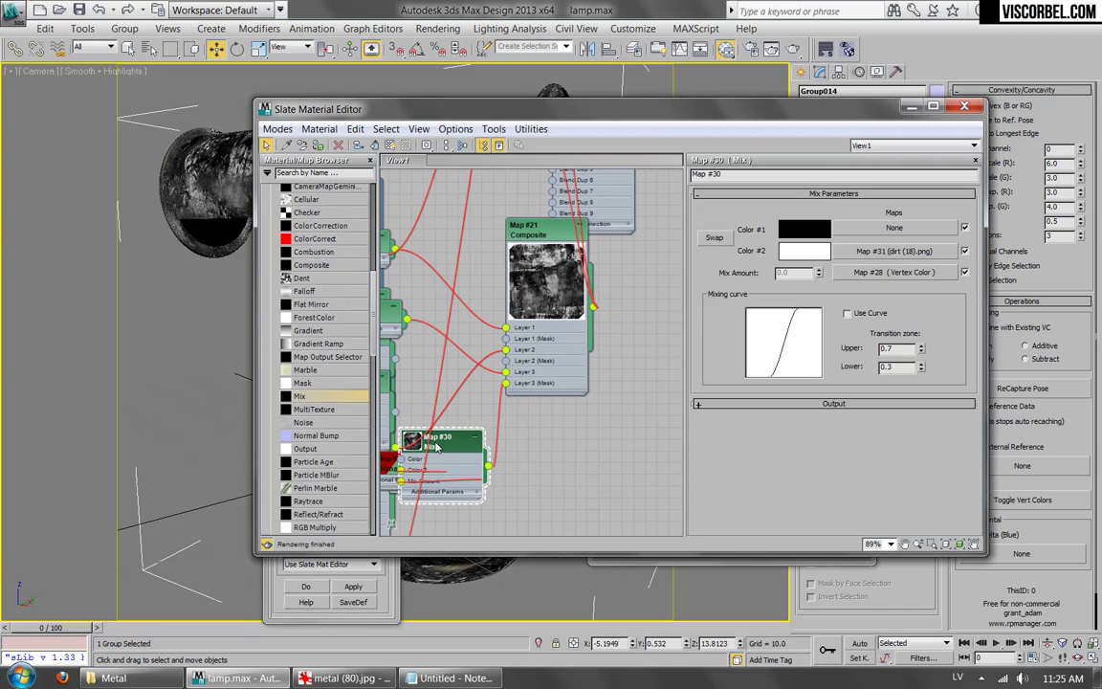
{"action": "left_click_drag", "start_coordinate": [500, 409], "coordinate": [541, 436]}
{"action": "left_click", "coordinate": [540, 437]}
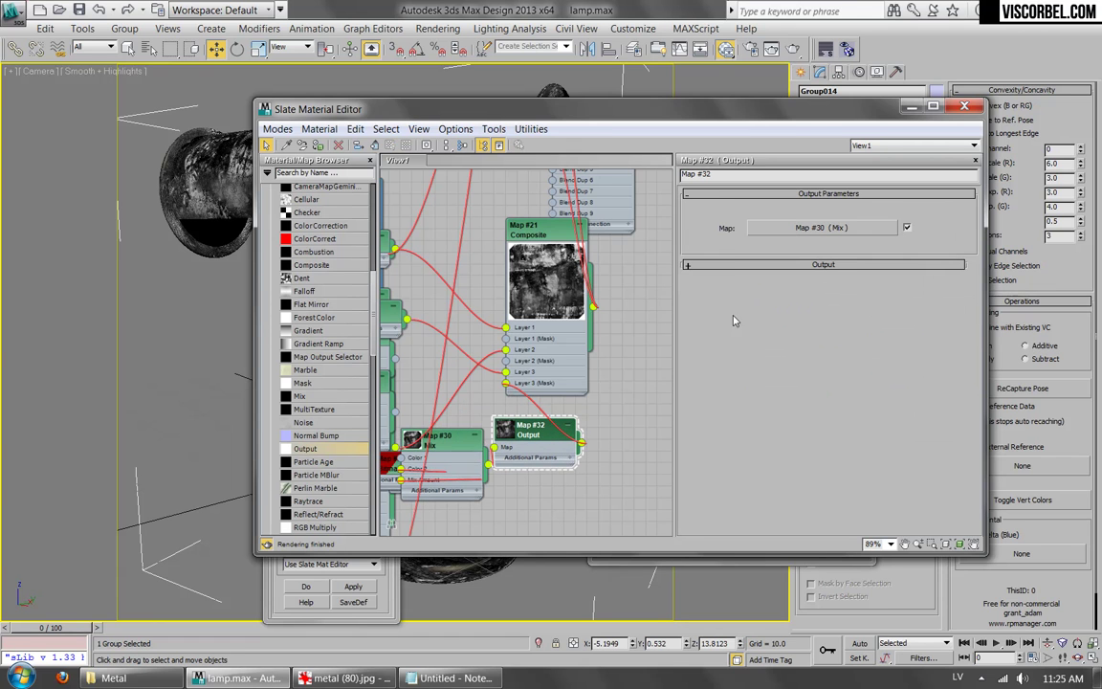
Enable the Output map's color map, steepen its curve from 0 at about 0.36 to 1 at about 0.48, and preview the texture.
{"action": "left_click", "coordinate": [732, 265]}
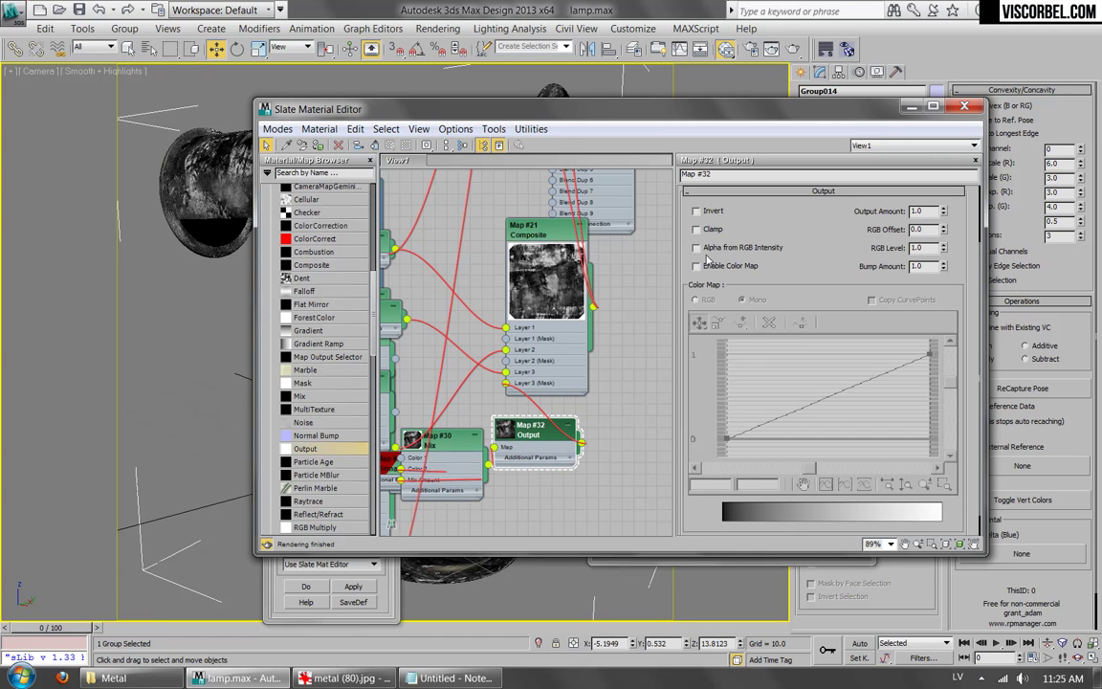
{"action": "left_click", "coordinate": [716, 268]}
{"action": "left_click", "coordinate": [727, 321]}
{"action": "left_click", "coordinate": [777, 420]}
{"action": "left_click", "coordinate": [801, 405]}
{"action": "left_click_drag", "start_coordinate": [777, 418], "coordinate": [798, 450]}
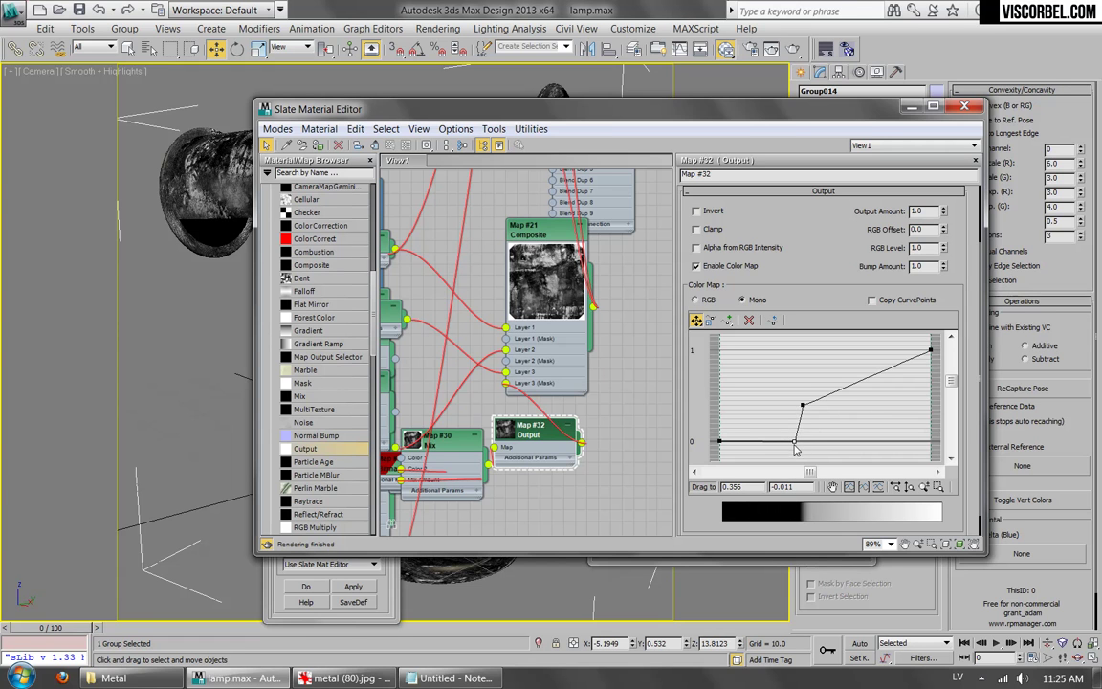
{"action": "left_click_drag", "start_coordinate": [801, 405], "coordinate": [821, 357]}
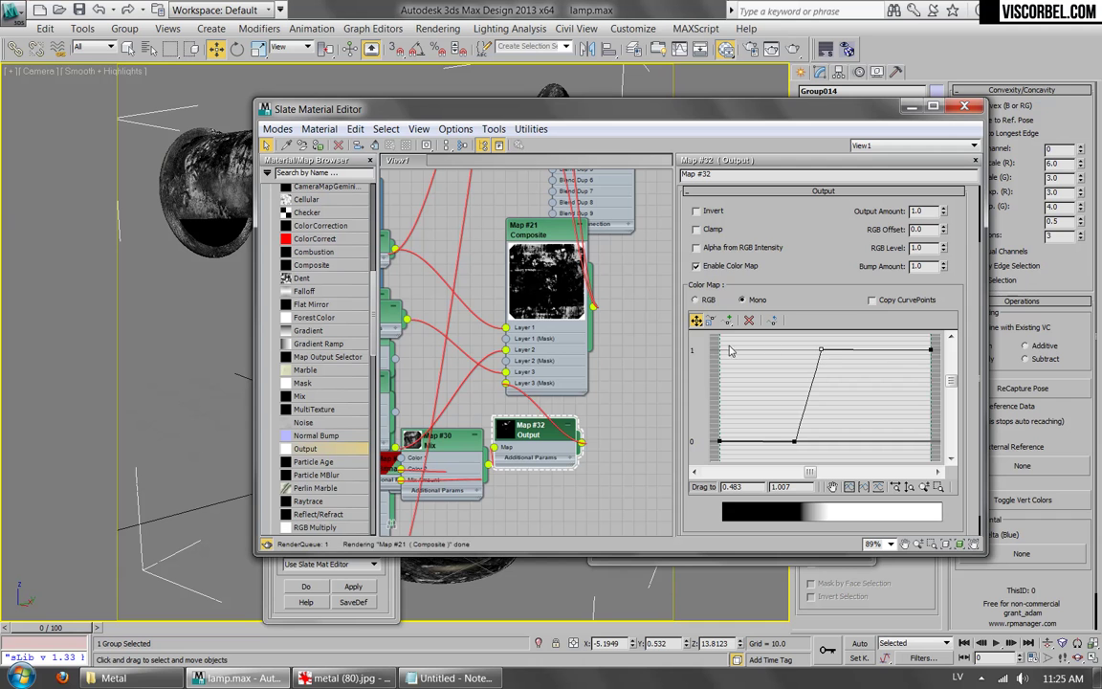
{"action": "left_click", "coordinate": [366, 588]}
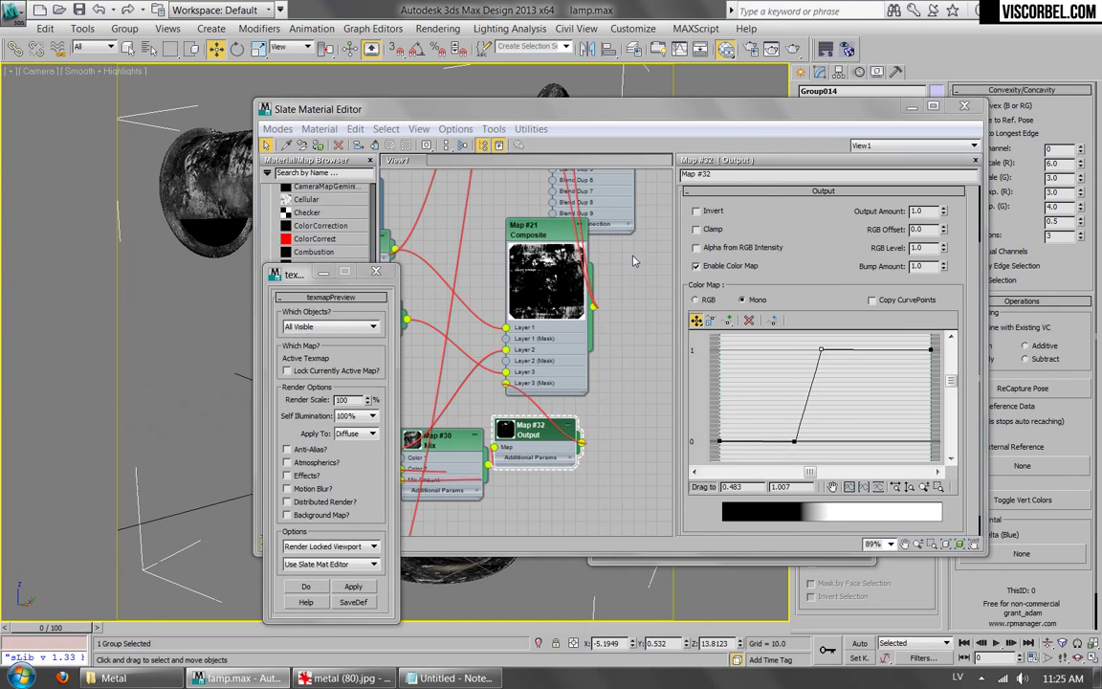
Set the Composite map's Layer 3 opacity to 80, then test-render the lamp and close the frame buffer.
{"action": "double_click", "coordinate": [589, 279]}
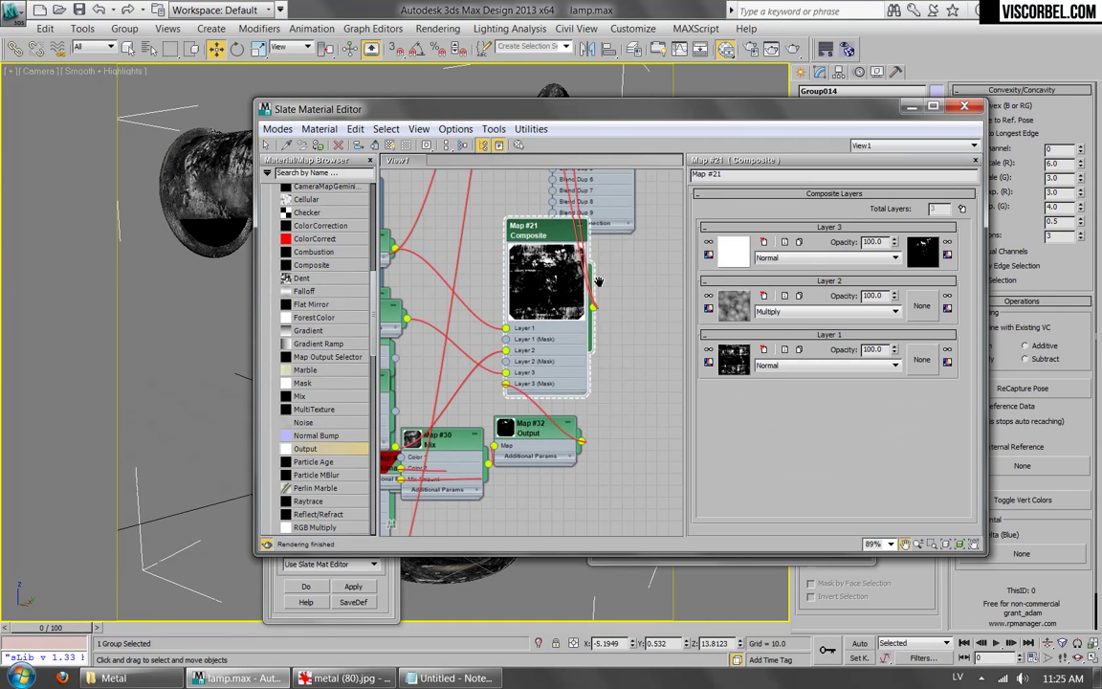
{"action": "scroll", "coordinate": [597, 282], "scroll_direction": "up", "scroll_amount": 6}
{"action": "scroll", "coordinate": [613, 311], "scroll_direction": "up", "scroll_amount": 1}
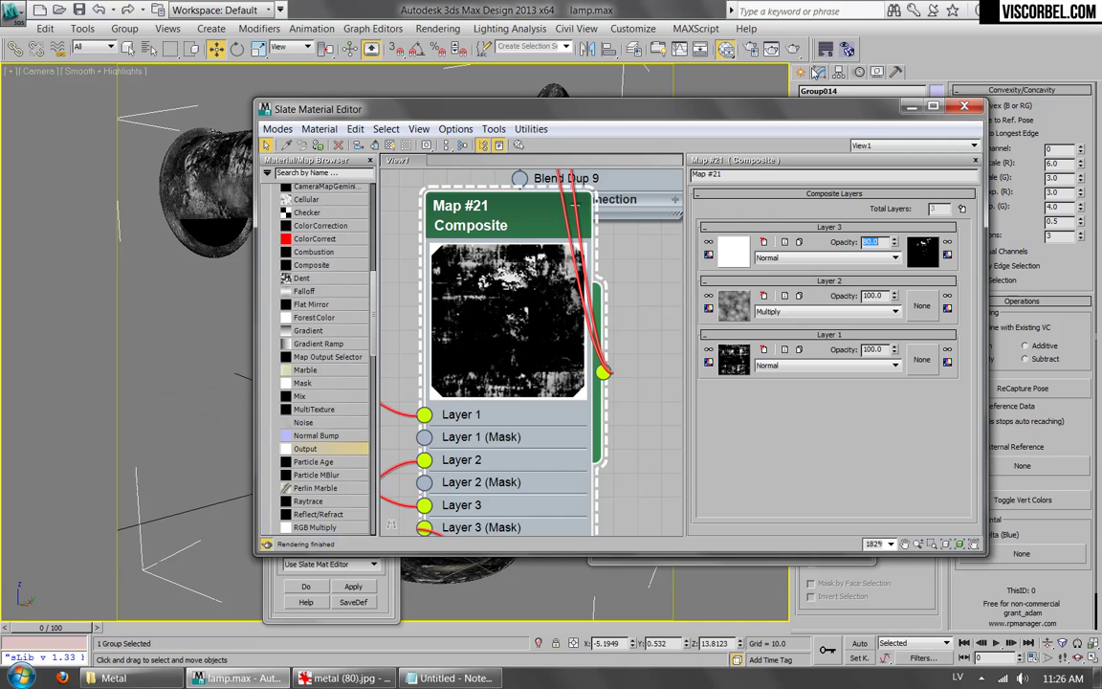
{"action": "left_click", "coordinate": [794, 50]}
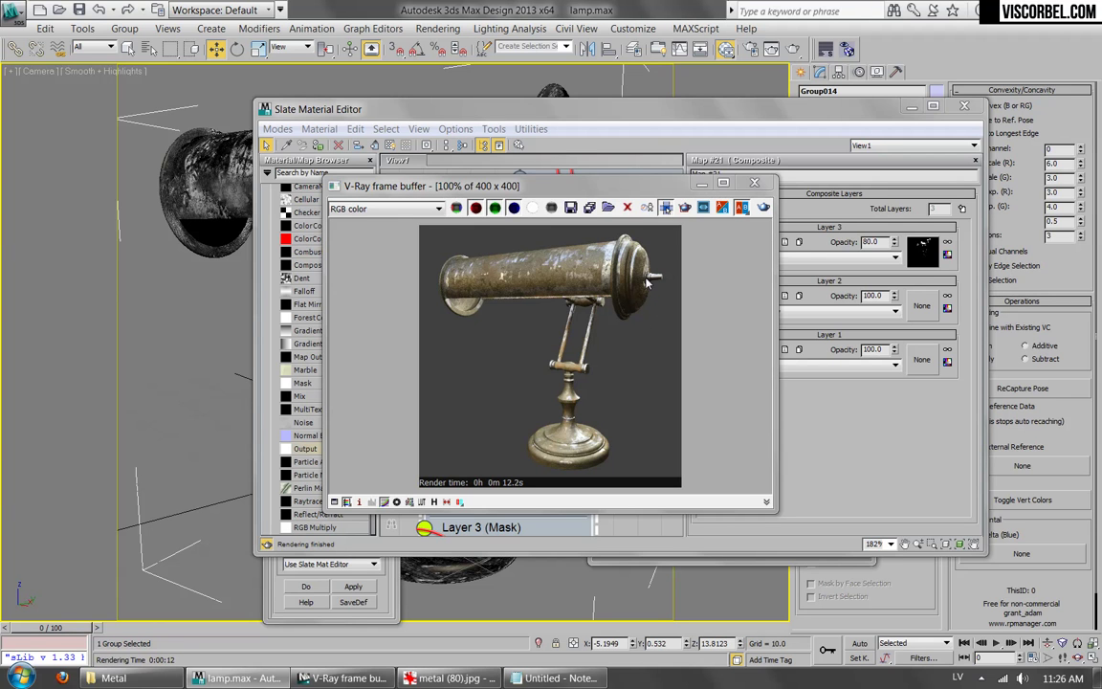
{"action": "left_click", "coordinate": [768, 186]}
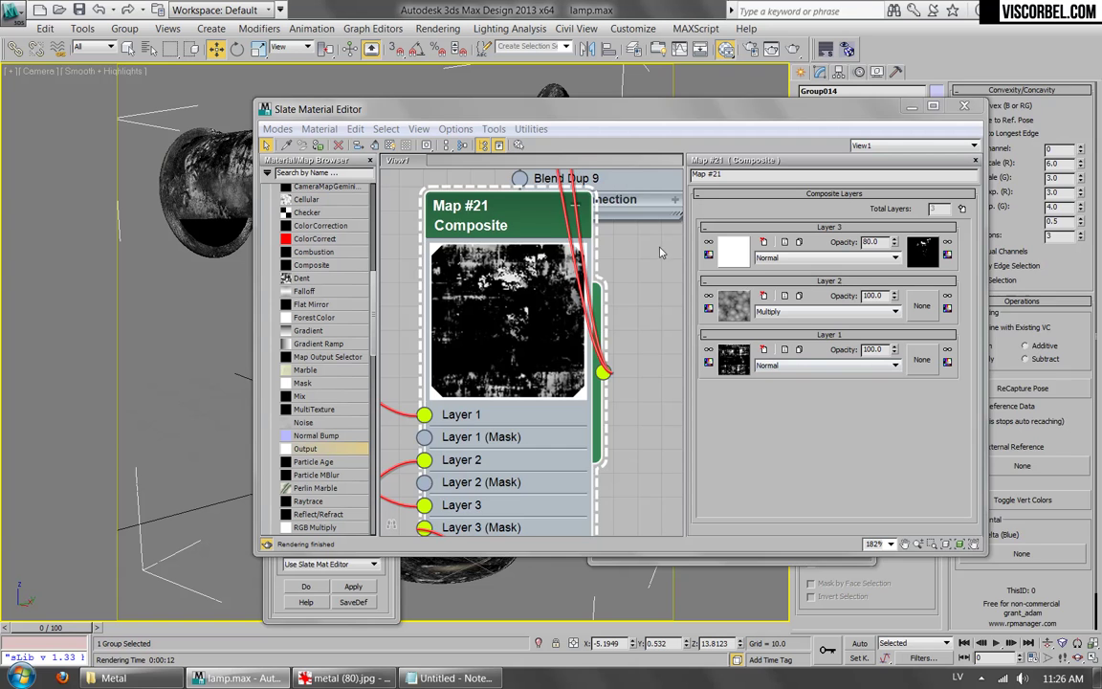
Lay out the child nodes of the VRayBlendMtl material in the node view.
{"action": "scroll", "coordinate": [661, 252], "scroll_direction": "down", "scroll_amount": 15}
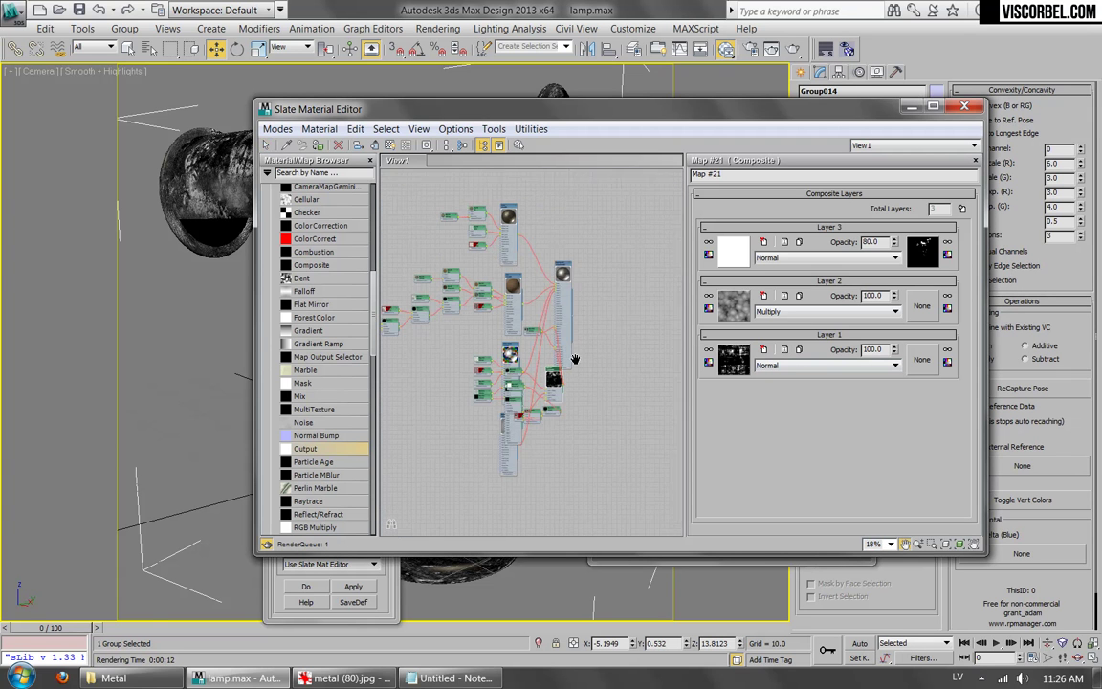
{"action": "scroll", "coordinate": [574, 359], "scroll_direction": "up", "scroll_amount": 2}
{"action": "right_click", "coordinate": [562, 239]}
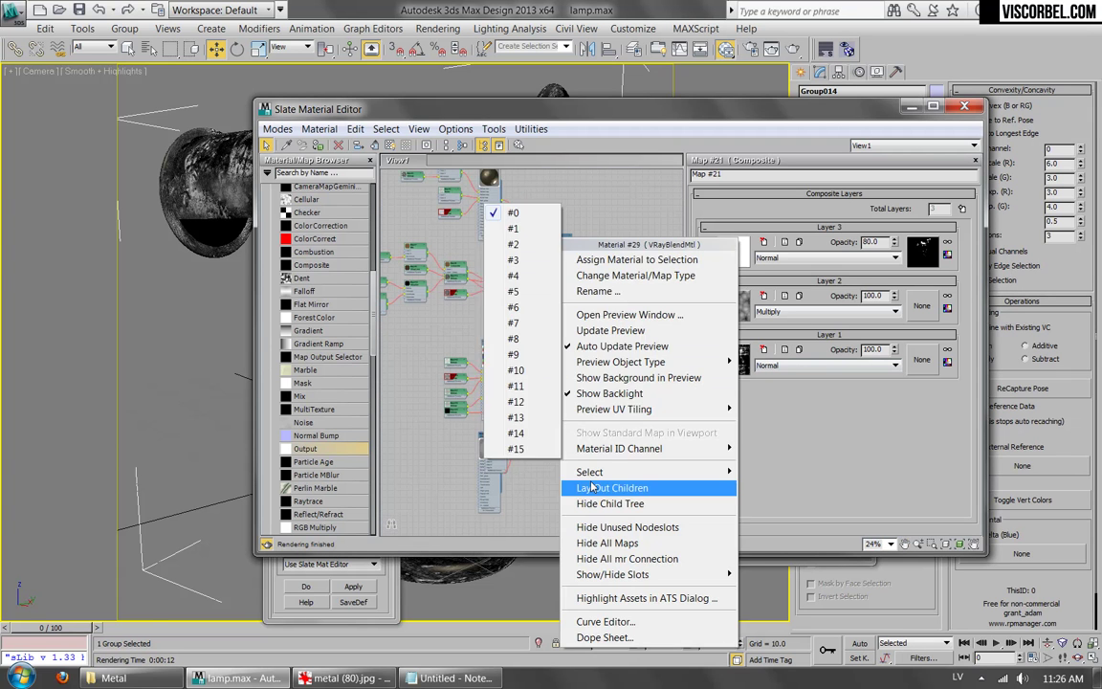
{"action": "left_click", "coordinate": [592, 488]}
{"action": "scroll", "coordinate": [591, 331], "scroll_direction": "up", "scroll_amount": 2}
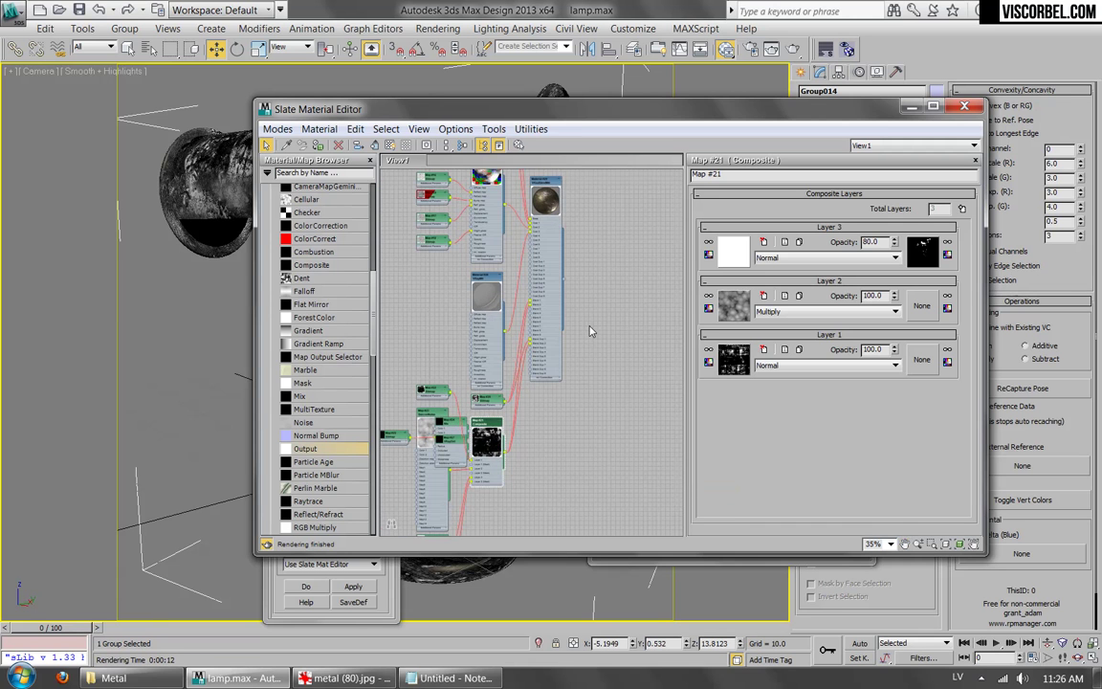
Replace the shiny_metal material's reflection bitmap with dirt (1).png, test-render the lamp and close the frame buffer.
{"action": "scroll", "coordinate": [569, 252], "scroll_direction": "up", "scroll_amount": 4}
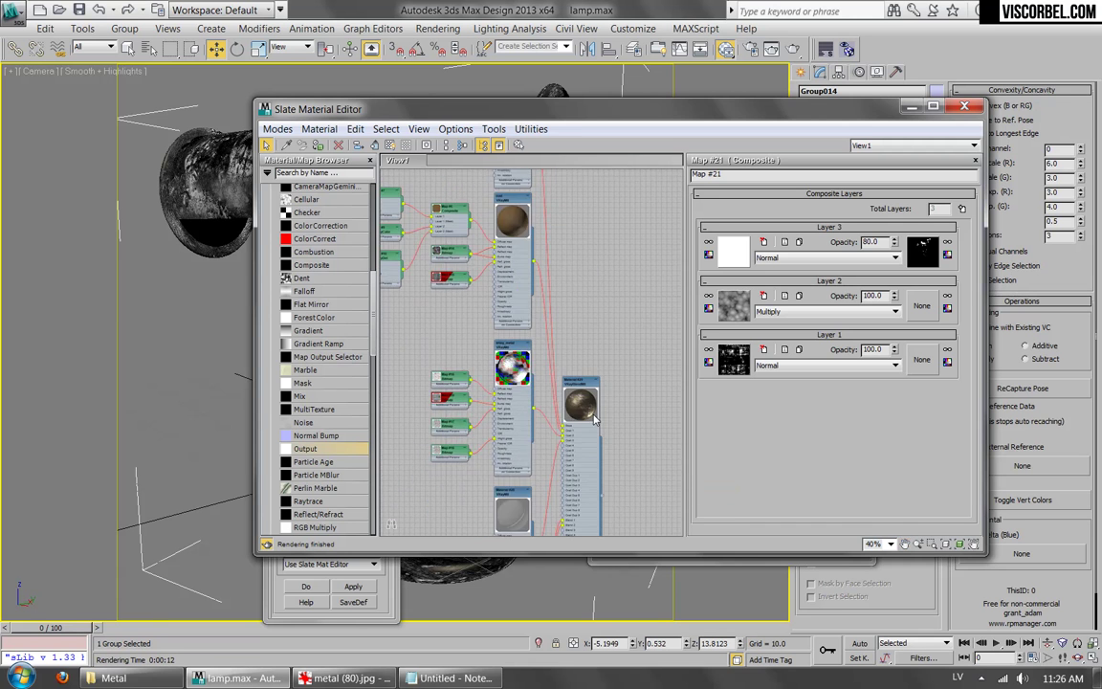
{"action": "double_click", "coordinate": [484, 328]}
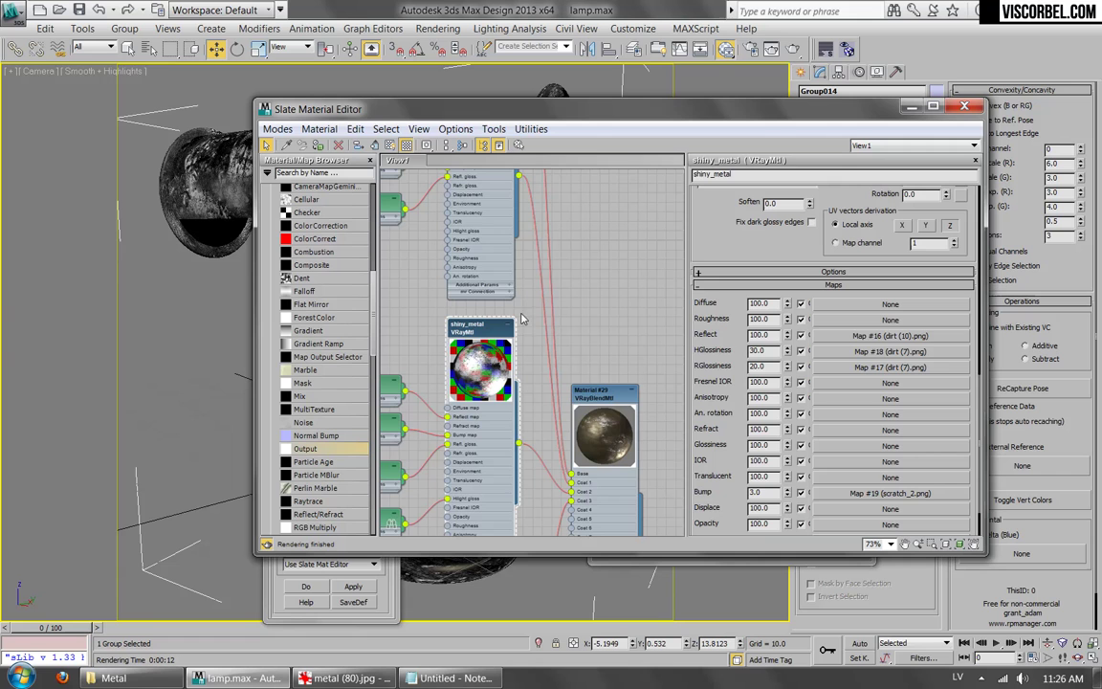
{"action": "left_click", "coordinate": [873, 337]}
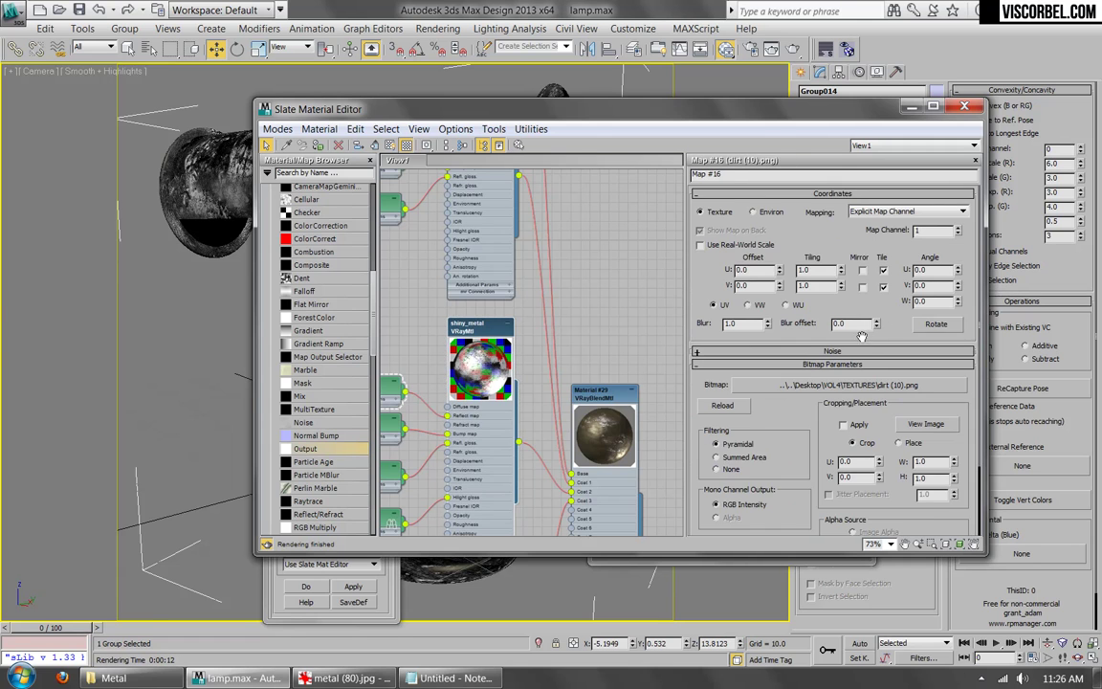
{"action": "left_click", "coordinate": [858, 386]}
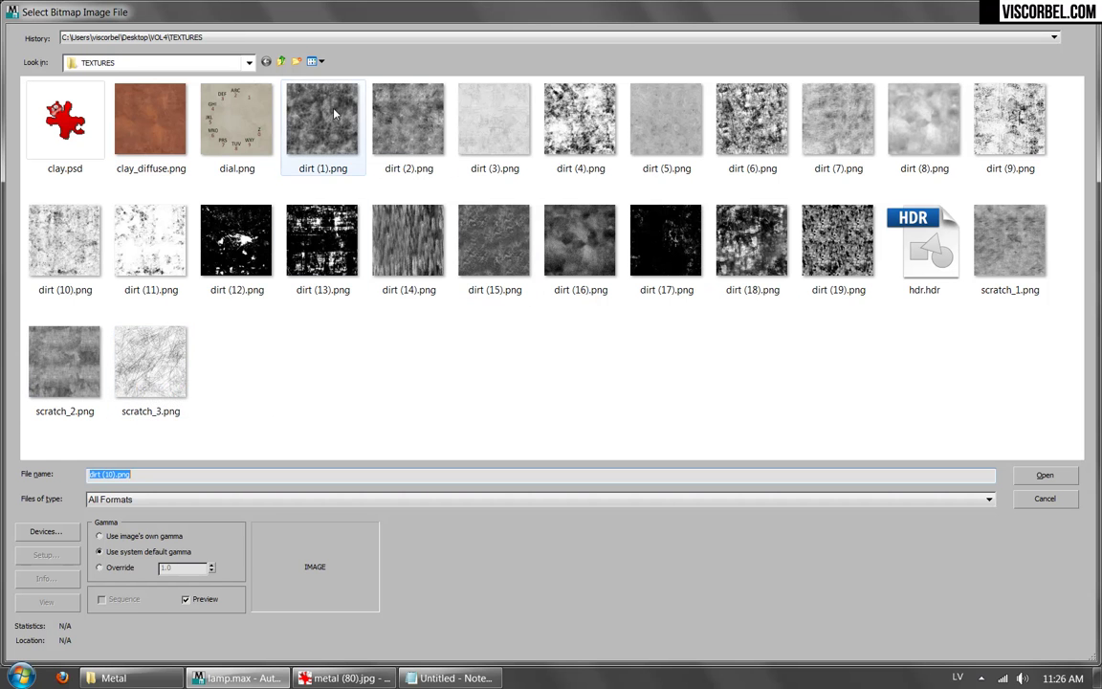
{"action": "double_click", "coordinate": [293, 96]}
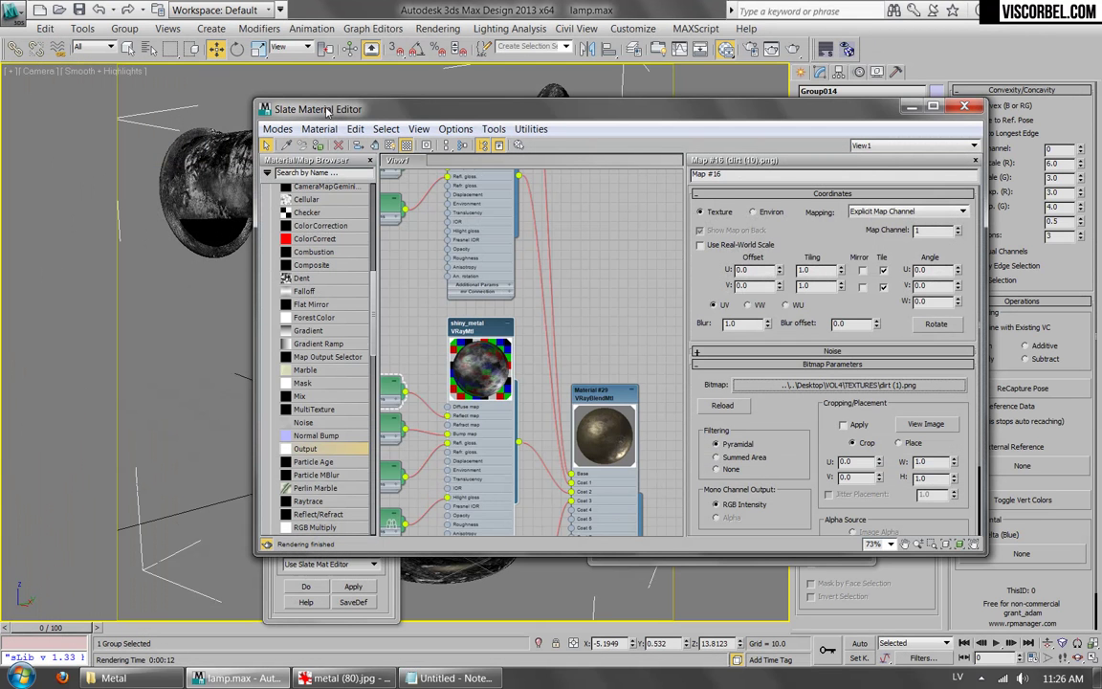
{"action": "scroll", "coordinate": [448, 332], "scroll_direction": "up", "scroll_amount": 4}
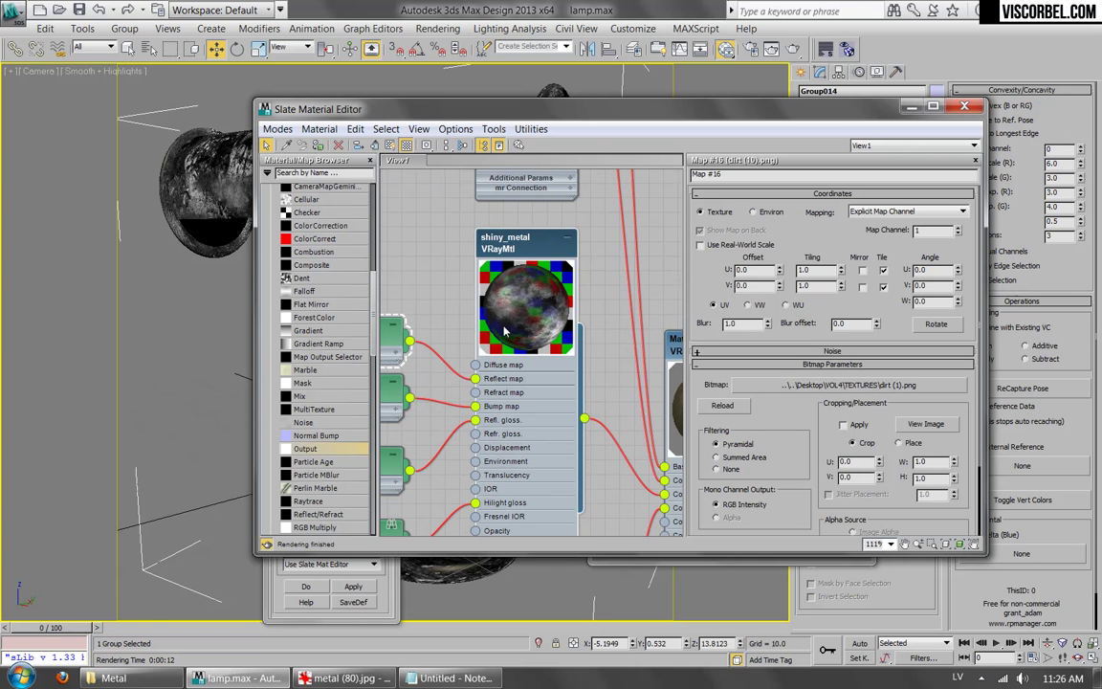
{"action": "left_click", "coordinate": [794, 49]}
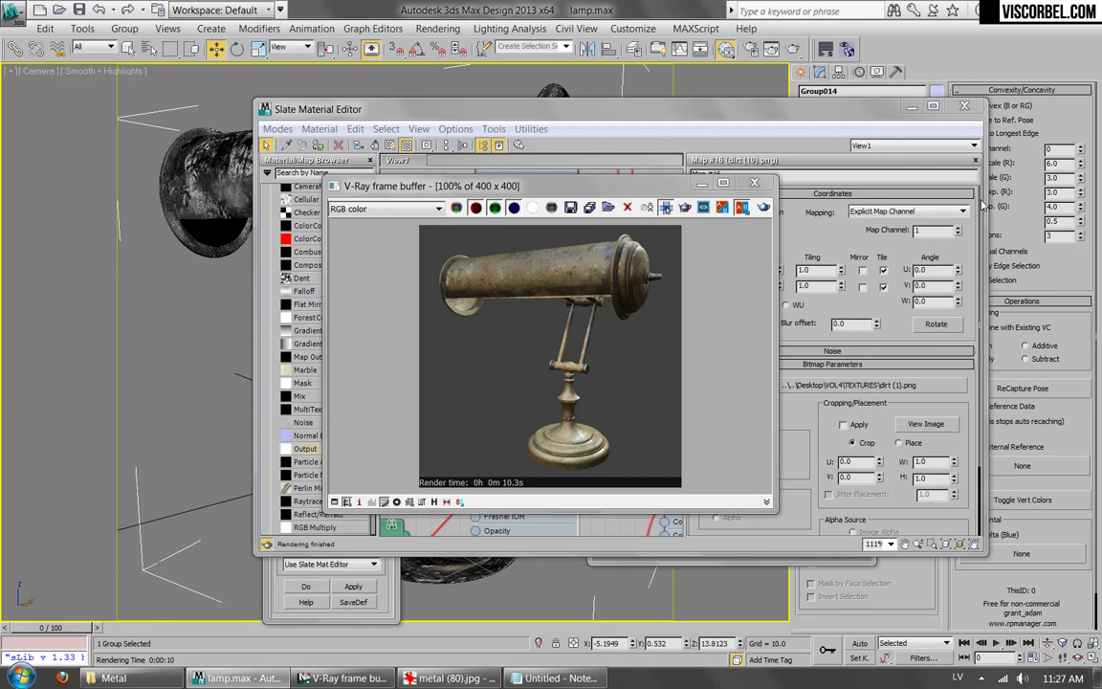
{"action": "left_click", "coordinate": [753, 183]}
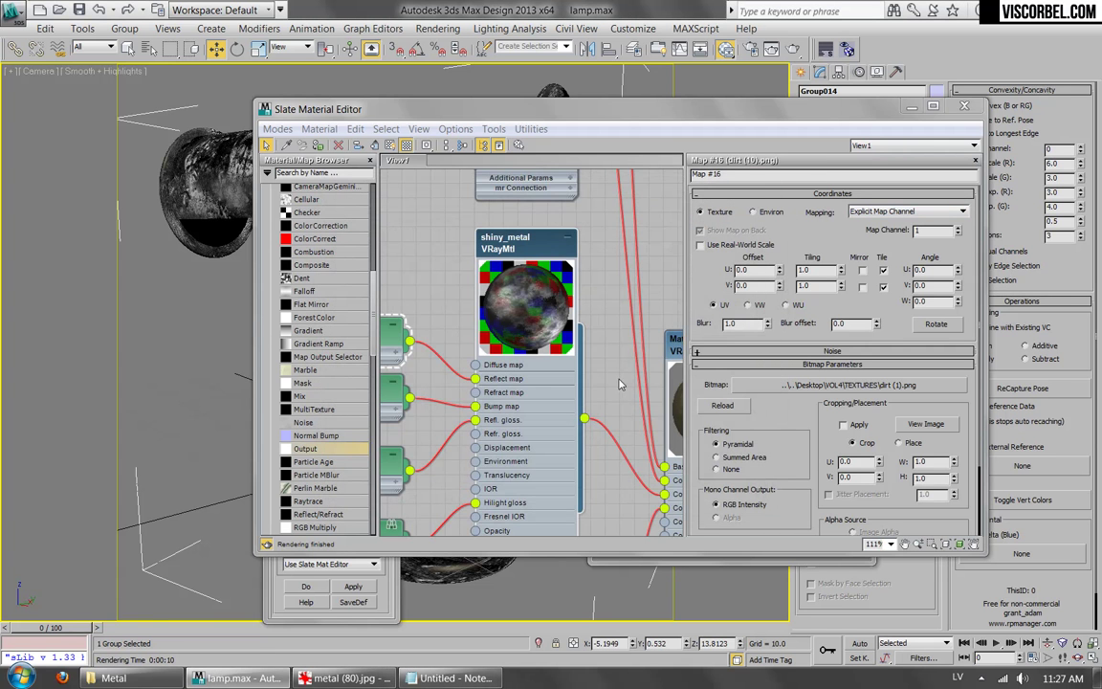
Set the Tension modifier's Convex Scale and Convex Exp. to 2.0 and Blur Iterations to 8, and toggle vertex colors in the viewport.
{"action": "scroll", "coordinate": [619, 384], "scroll_direction": "down", "scroll_amount": 8}
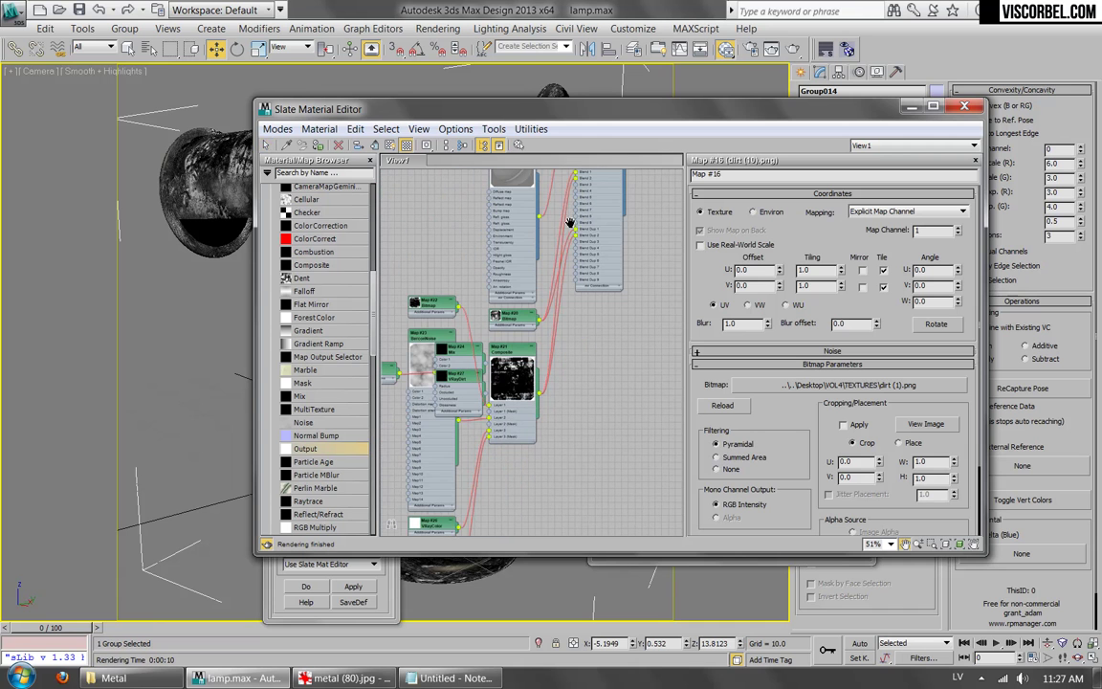
{"action": "left_click_drag", "start_coordinate": [840, 114], "coordinate": [843, 241]}
{"action": "double_click", "coordinate": [1053, 206]}
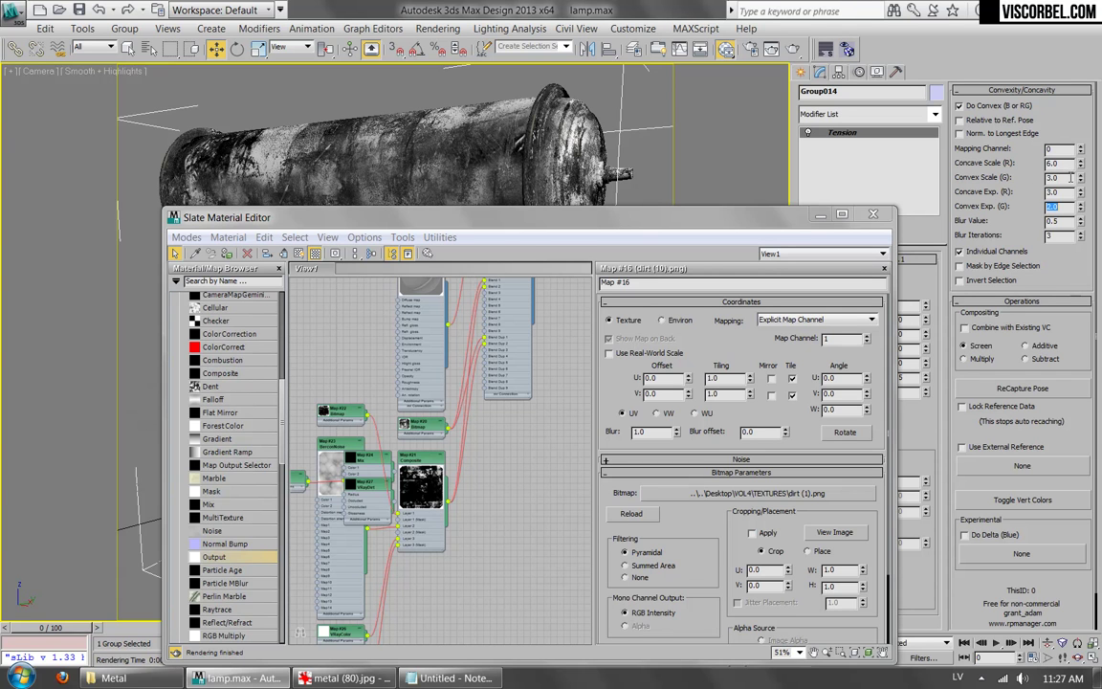
{"action": "left_click", "coordinate": [1012, 508]}
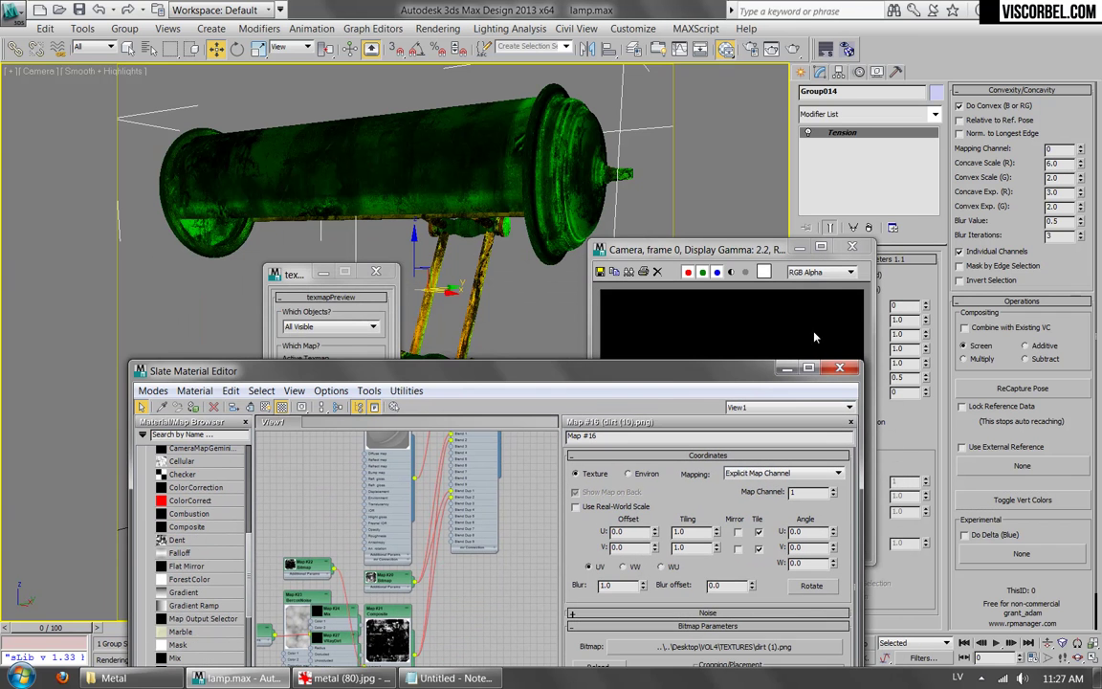
{"action": "left_click", "coordinate": [1080, 235]}
{"action": "left_click", "coordinate": [1080, 234]}
{"action": "left_click", "coordinate": [1081, 236]}
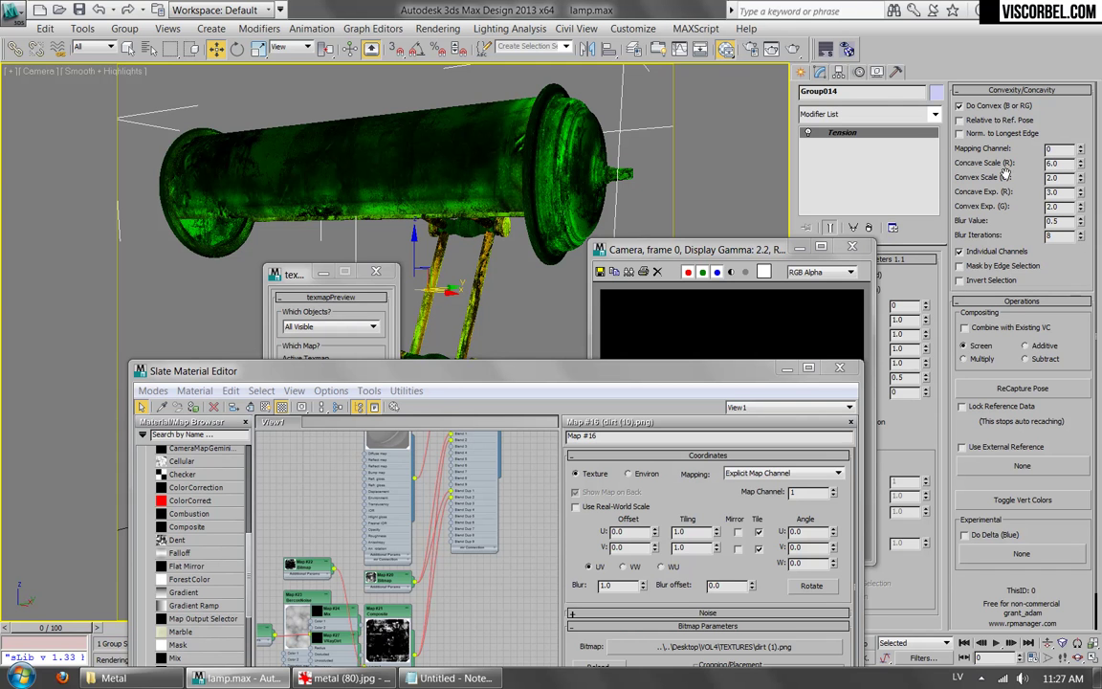
Render the lamp and inspect its barrel and end cap at 200% in the frame buffer.
{"action": "left_click", "coordinate": [797, 49]}
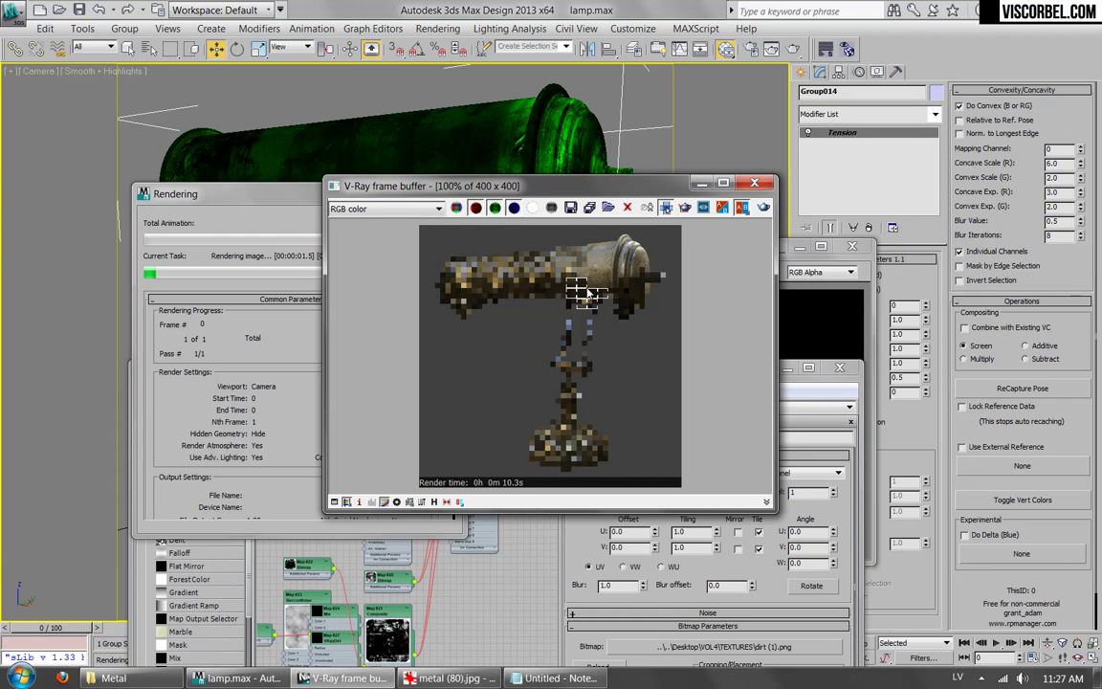
{"action": "scroll", "coordinate": [568, 277], "scroll_direction": "up", "scroll_amount": 1}
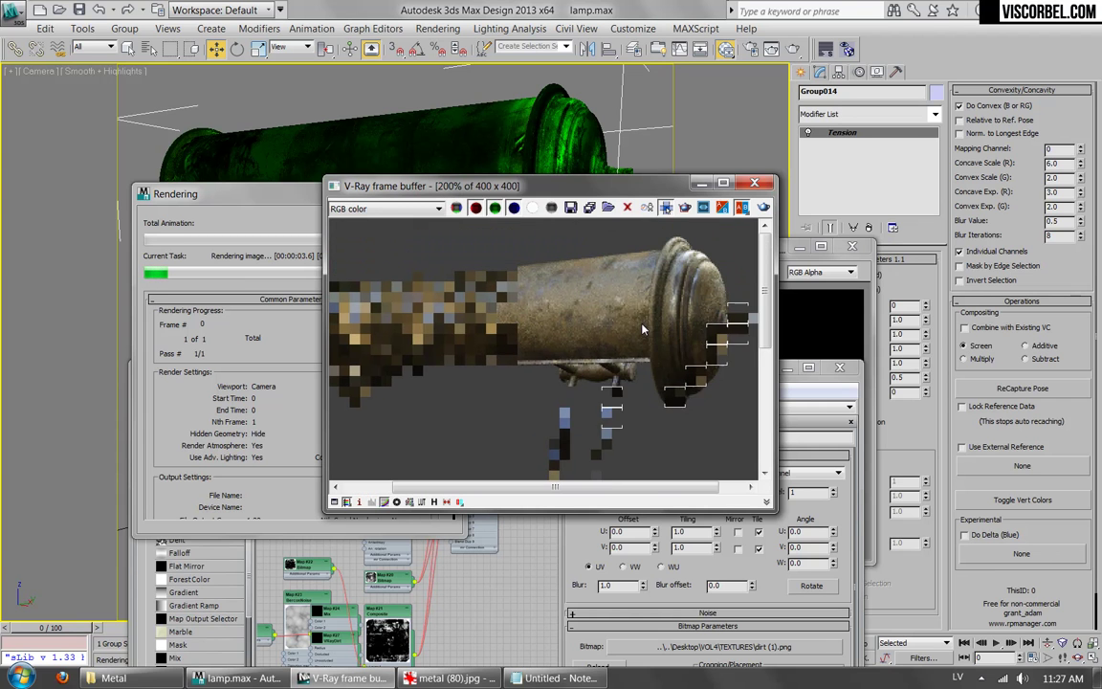
{"action": "scroll", "coordinate": [696, 354], "scroll_direction": "down", "scroll_amount": 1}
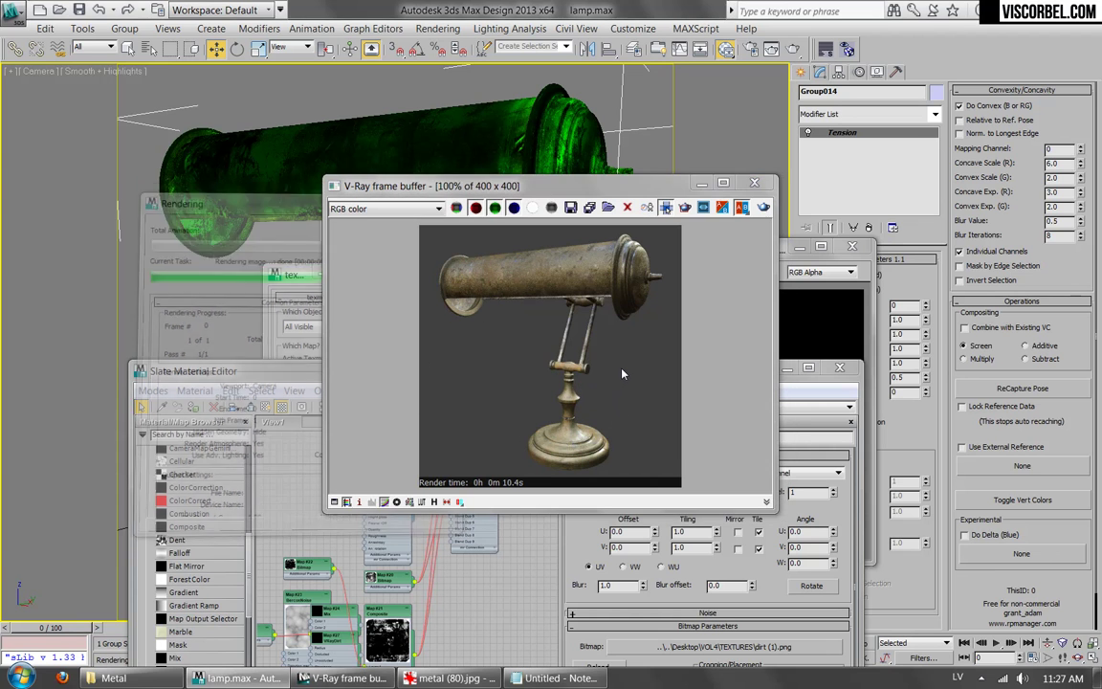
Uncover the Slate Material Editor and move the VRayBlendMtl node farther away from its input nodes.
{"action": "left_click_drag", "start_coordinate": [298, 376], "coordinate": [372, 185]}
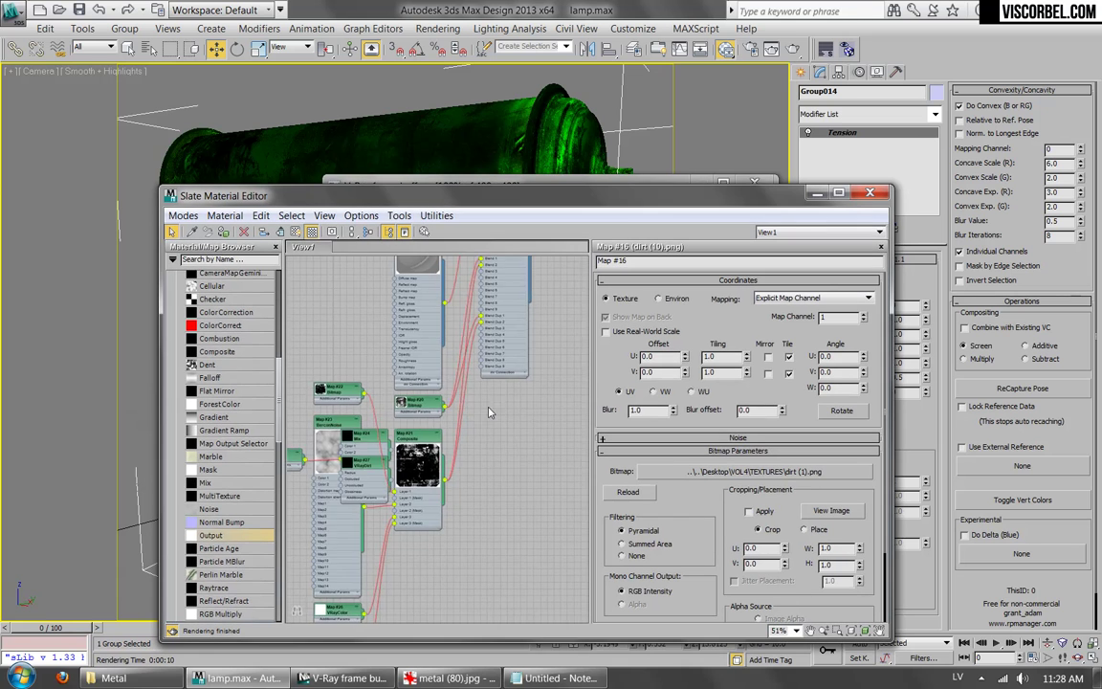
{"action": "scroll", "coordinate": [489, 412], "scroll_direction": "down", "scroll_amount": 1}
{"action": "middle_click_drag", "start_coordinate": [548, 268], "coordinate": [544, 399]}
{"action": "middle_click_drag", "start_coordinate": [545, 315], "coordinate": [544, 366]}
{"action": "left_click_drag", "start_coordinate": [494, 301], "coordinate": [554, 304]}
Review and close the render, switch to IrfanView to study the lamp reference metal (80).jpg, and return to 3ds Max.
{"action": "left_click", "coordinate": [596, 185]}
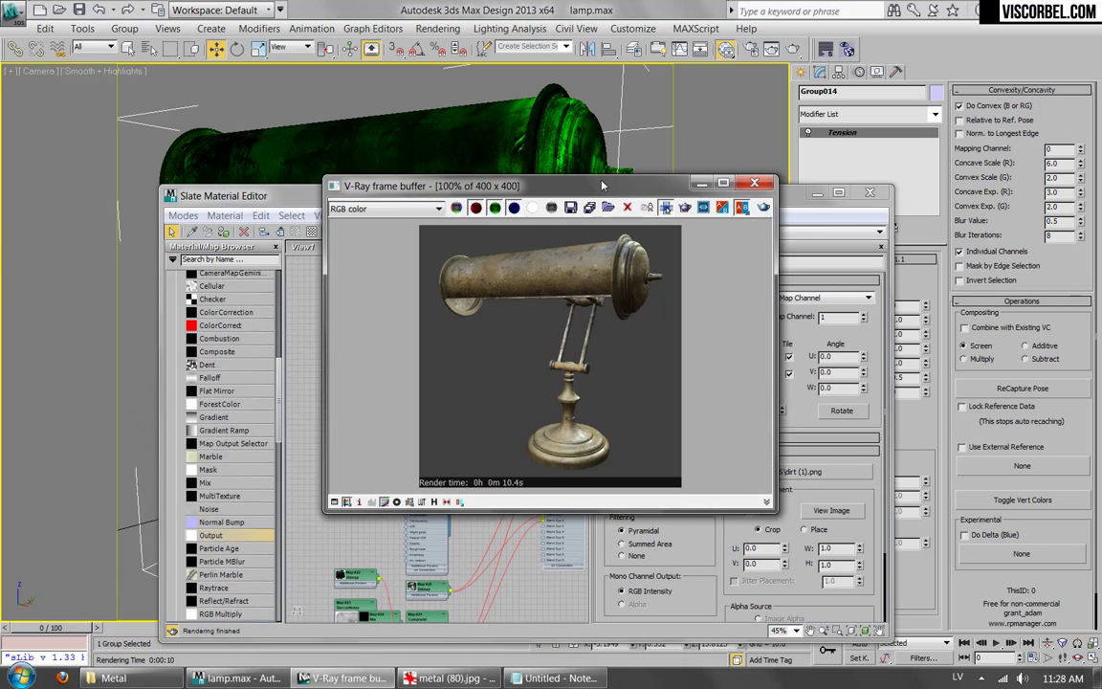
{"action": "left_click", "coordinate": [758, 182]}
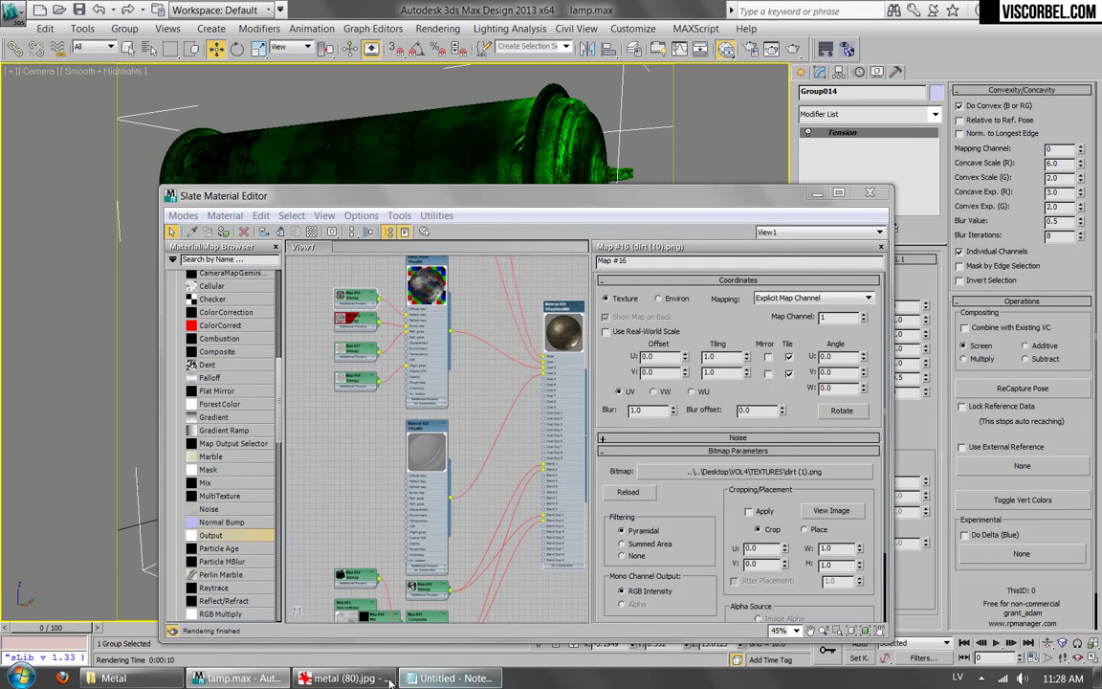
{"action": "left_click", "coordinate": [367, 679]}
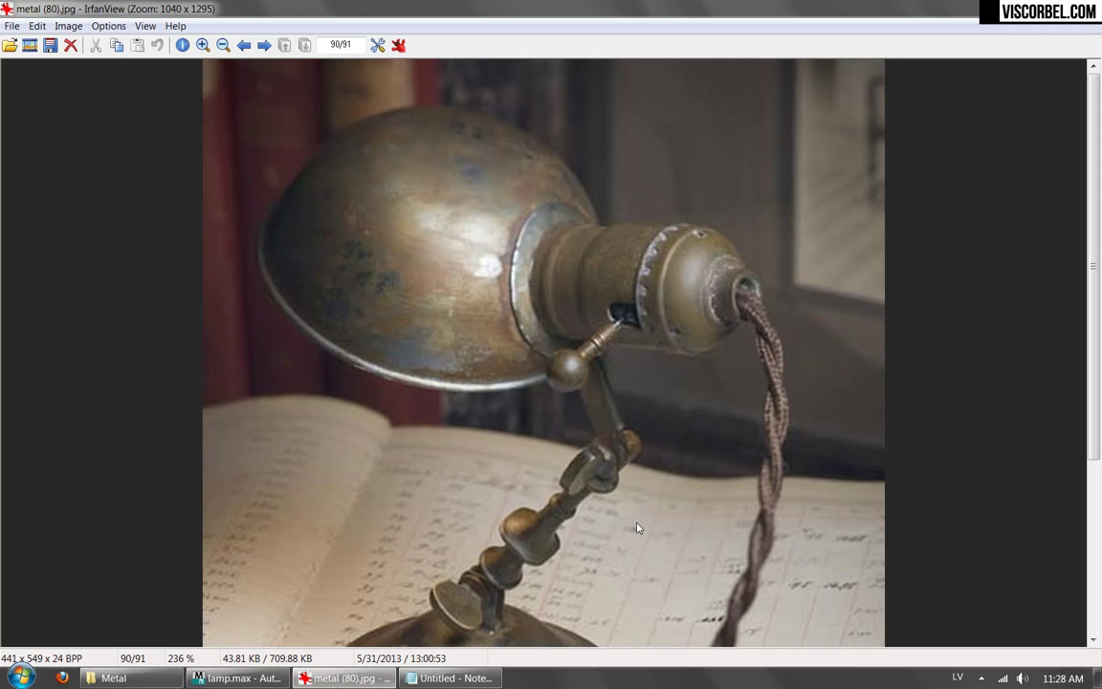
{"action": "left_click", "coordinate": [239, 680]}
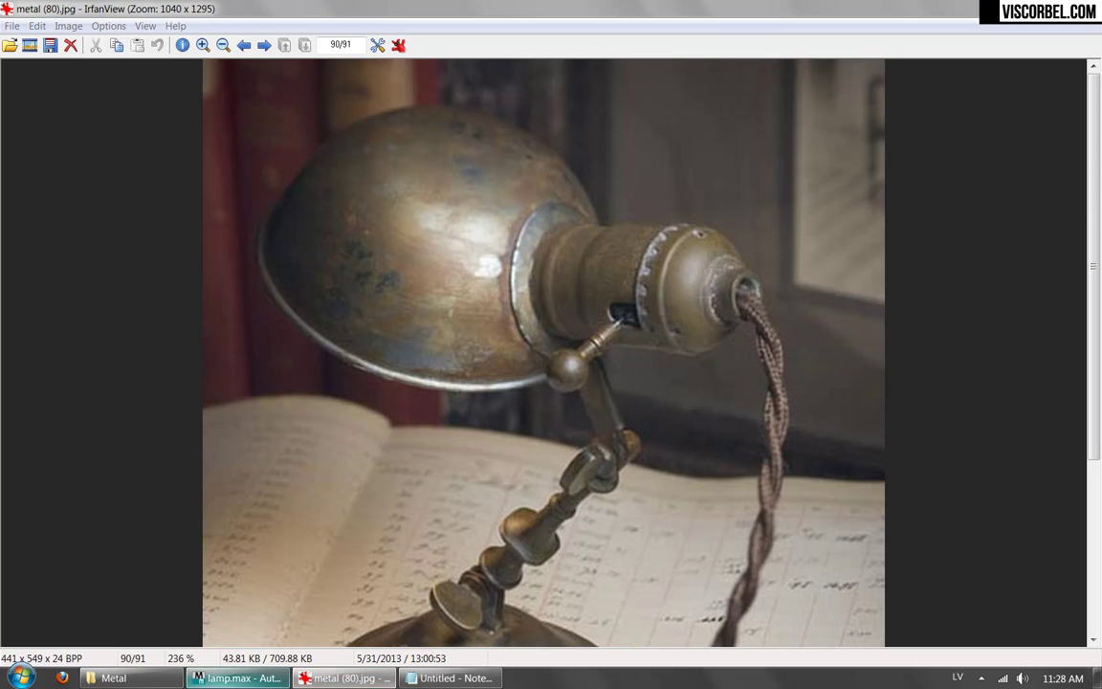
Assign a Mix map as the blend amount of the VRayBlendMtl's third coat, Material #28.
{"action": "middle_click_drag", "start_coordinate": [507, 373], "coordinate": [367, 410]}
{"action": "scroll", "coordinate": [427, 405], "scroll_direction": "up", "scroll_amount": 1}
{"action": "scroll", "coordinate": [440, 392], "scroll_direction": "up", "scroll_amount": 3}
{"action": "middle_click_drag", "start_coordinate": [511, 279], "coordinate": [490, 364]}
{"action": "double_click", "coordinate": [490, 336]}
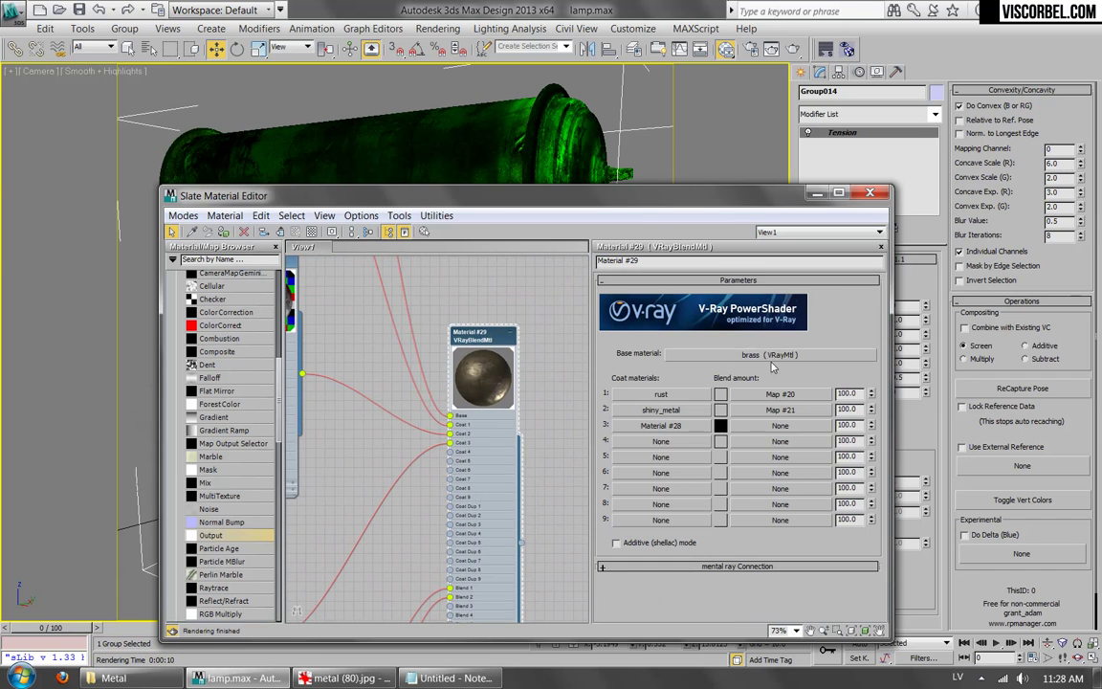
{"action": "left_click", "coordinate": [781, 426]}
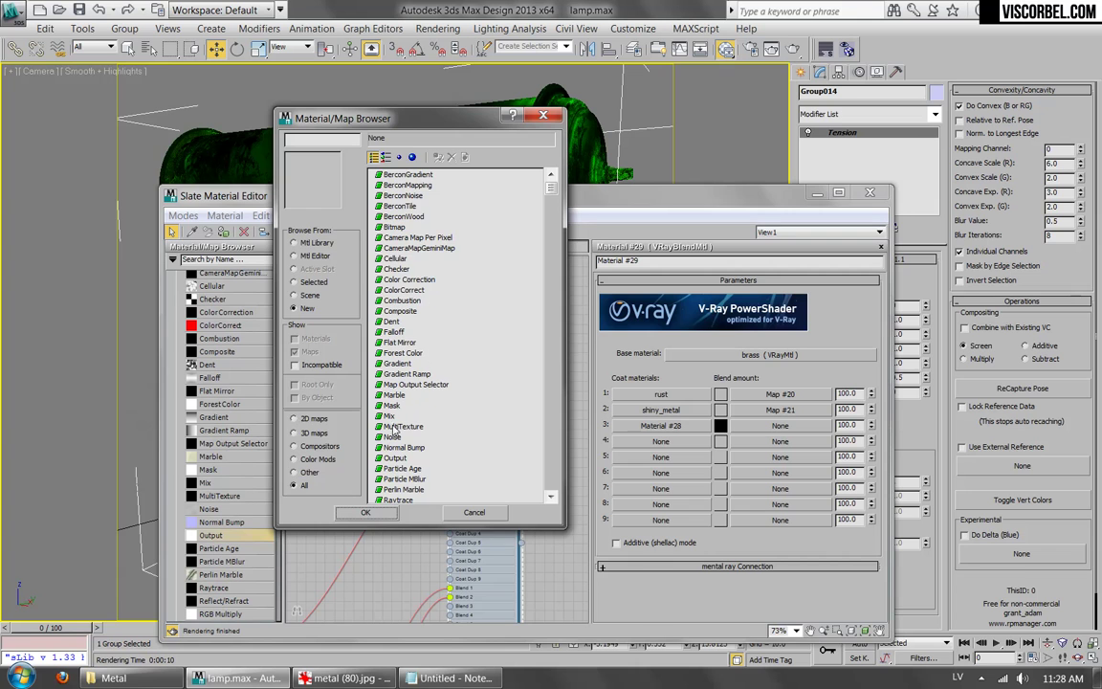
{"action": "double_click", "coordinate": [390, 416]}
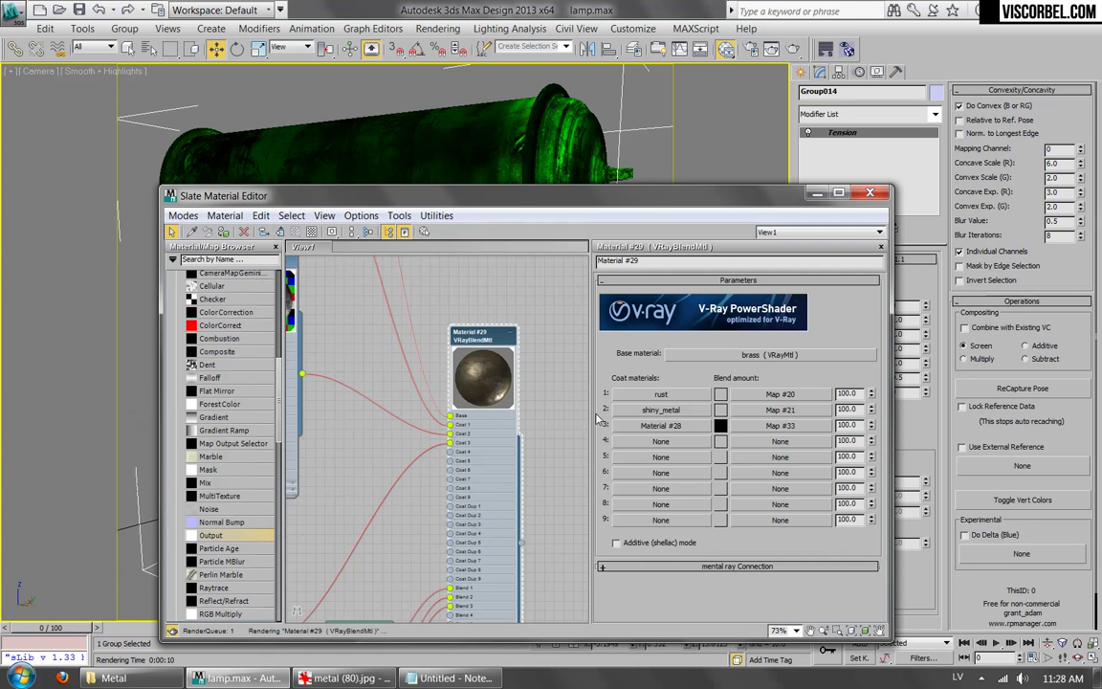
Assign a Falloff map to the Mix Amount slot of the third coat's Mix map.
{"action": "left_click", "coordinate": [780, 426]}
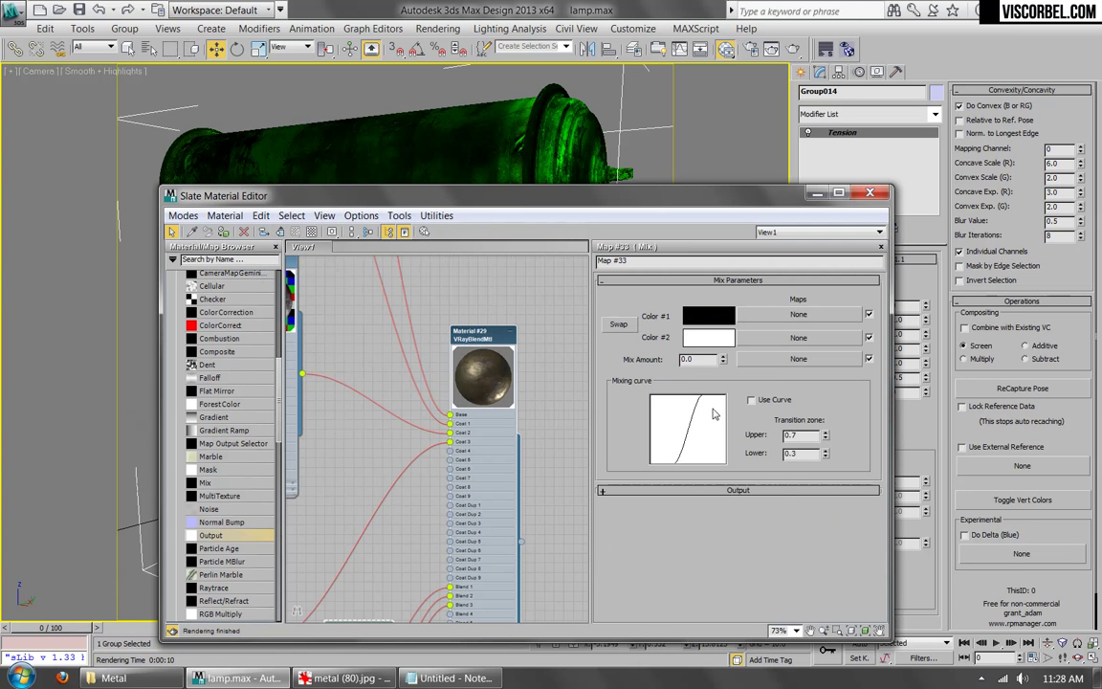
{"action": "left_click", "coordinate": [793, 360]}
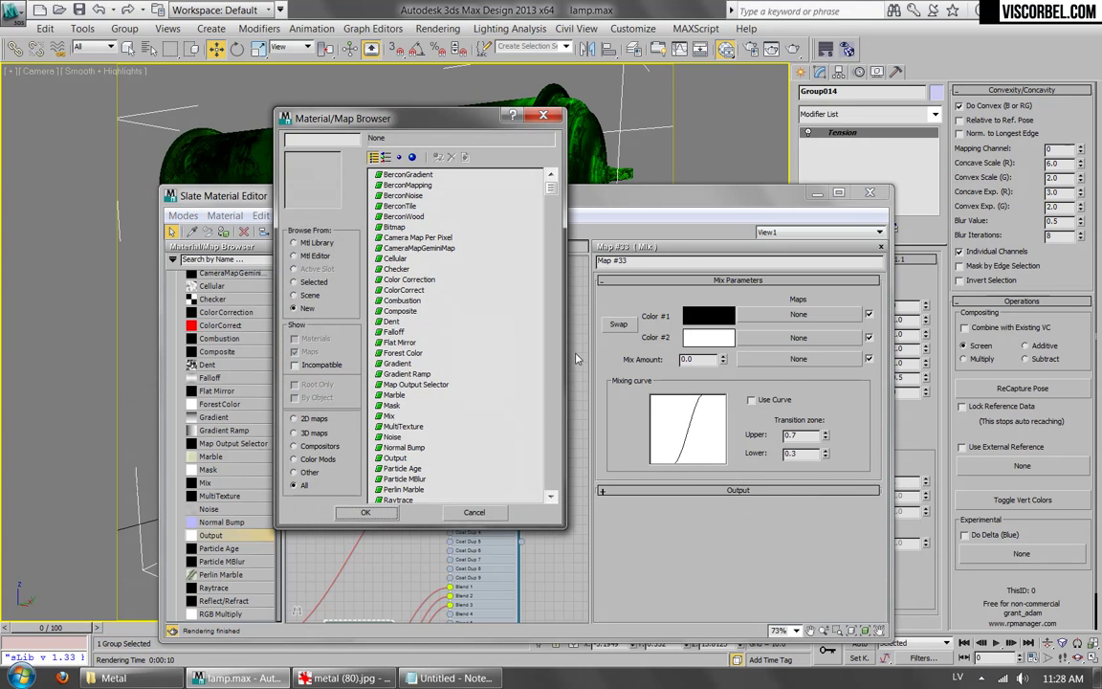
{"action": "double_click", "coordinate": [393, 333]}
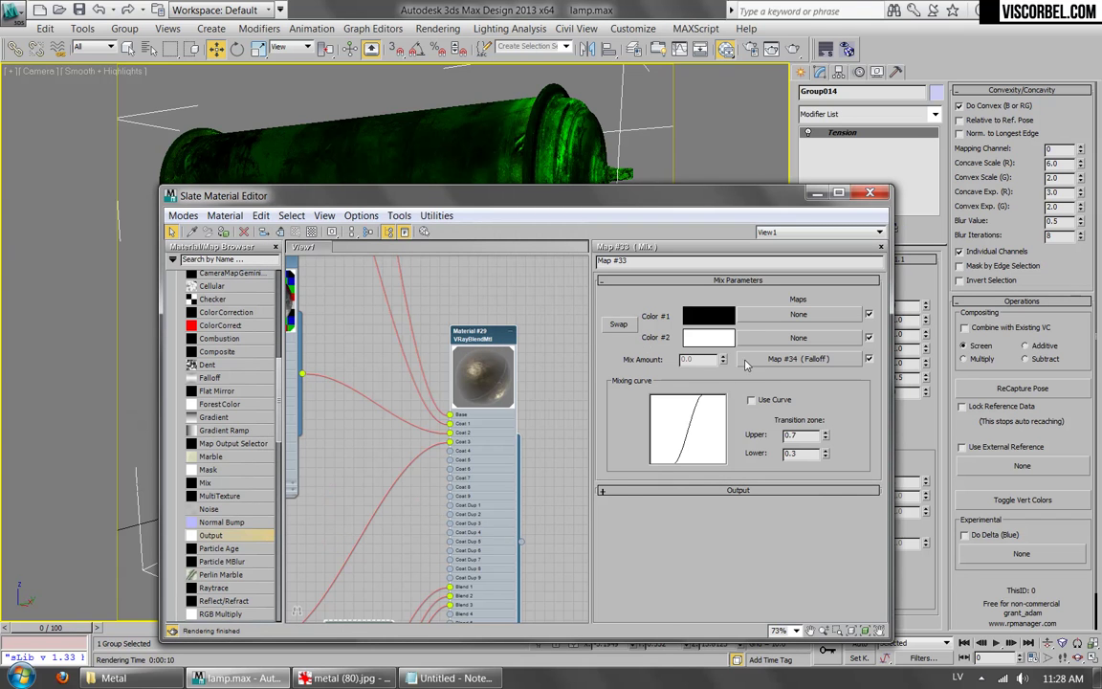
Set the Falloff map to the Towards / Away type along the World Z-Axis and swap its two colors.
{"action": "left_click", "coordinate": [788, 360]}
{"action": "left_click", "coordinate": [777, 375]}
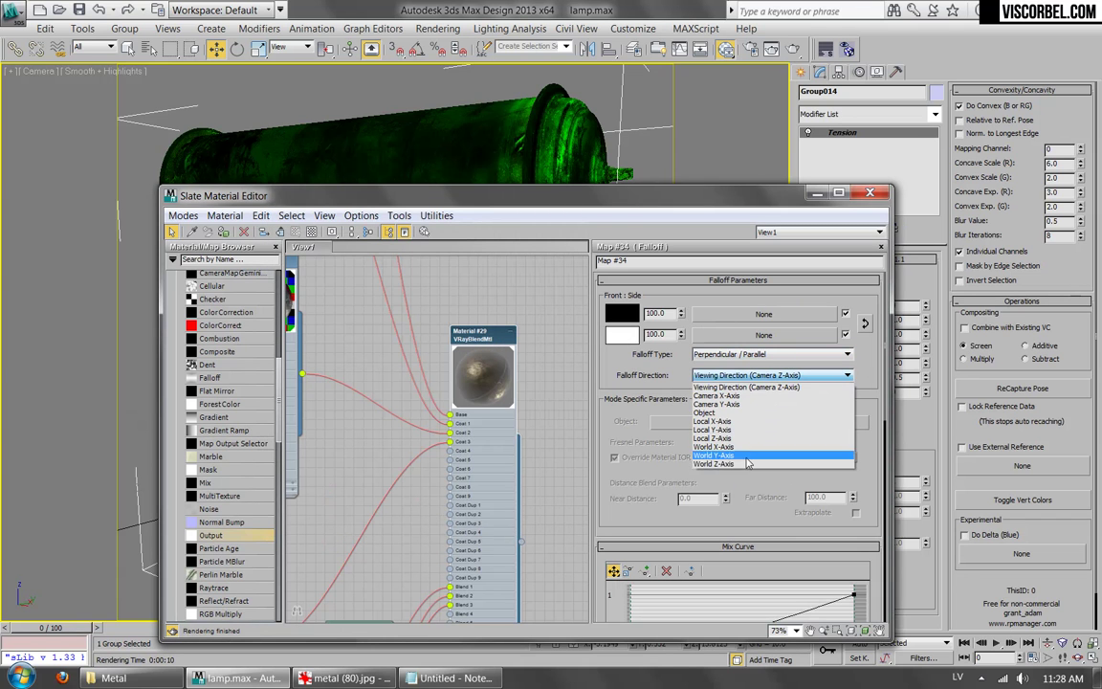
{"action": "left_click", "coordinate": [736, 421]}
{"action": "left_click", "coordinate": [727, 354]}
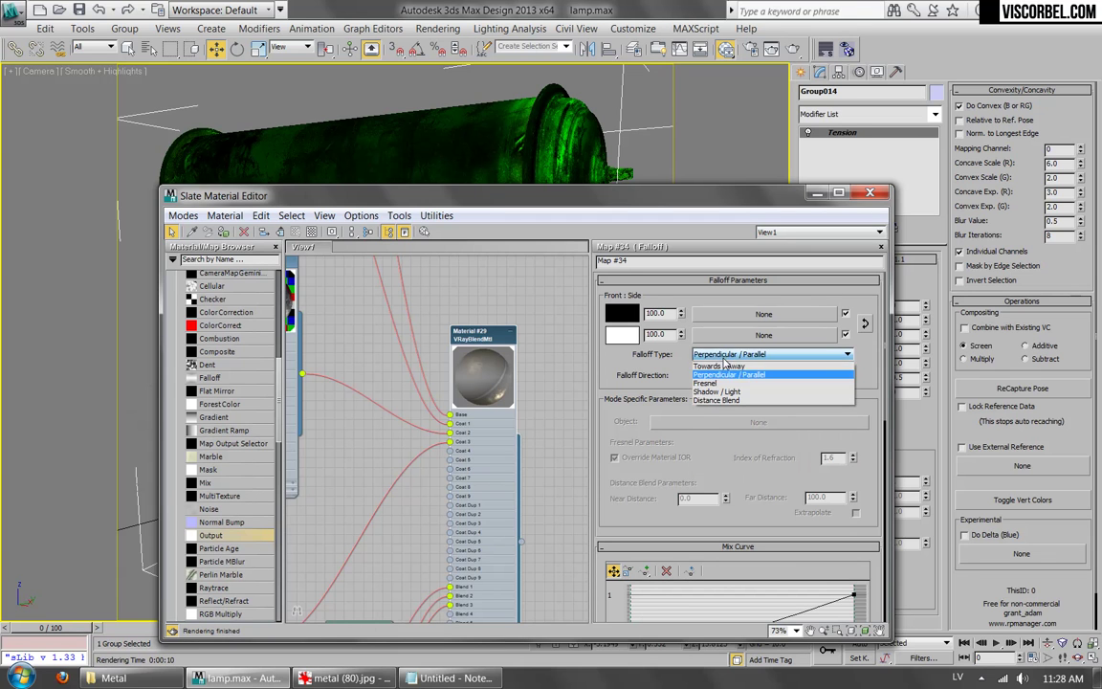
{"action": "left_click", "coordinate": [729, 368]}
{"action": "scroll", "coordinate": [496, 361], "scroll_direction": "up", "scroll_amount": 1}
{"action": "scroll", "coordinate": [496, 361], "scroll_direction": "up", "scroll_amount": 4}
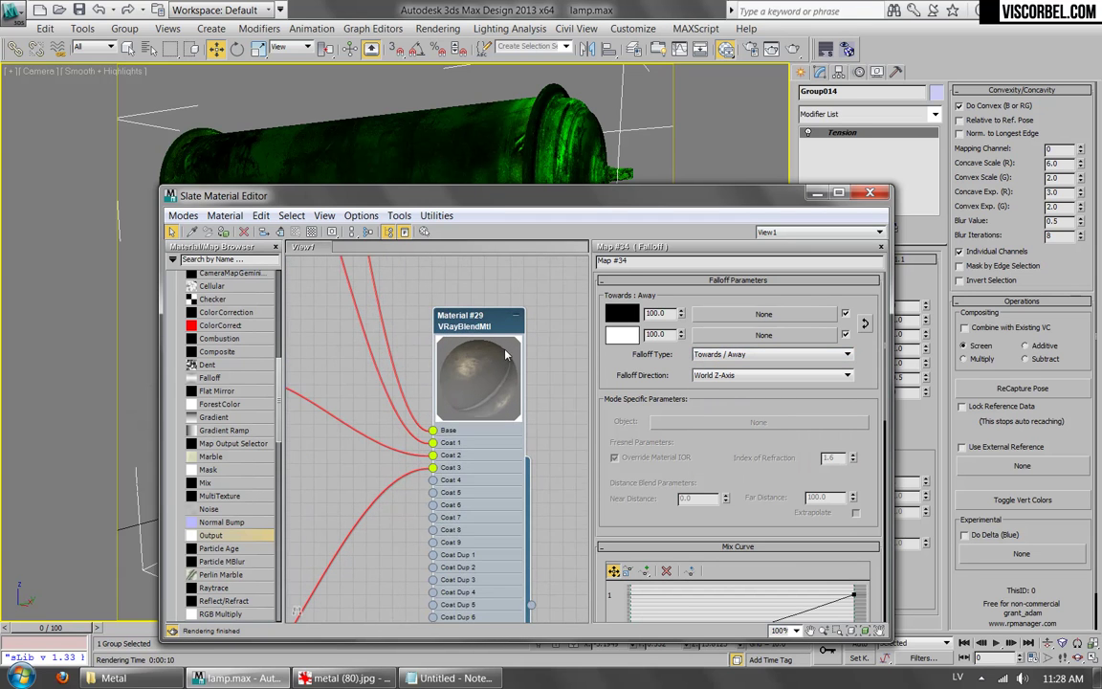
{"action": "left_click", "coordinate": [866, 324]}
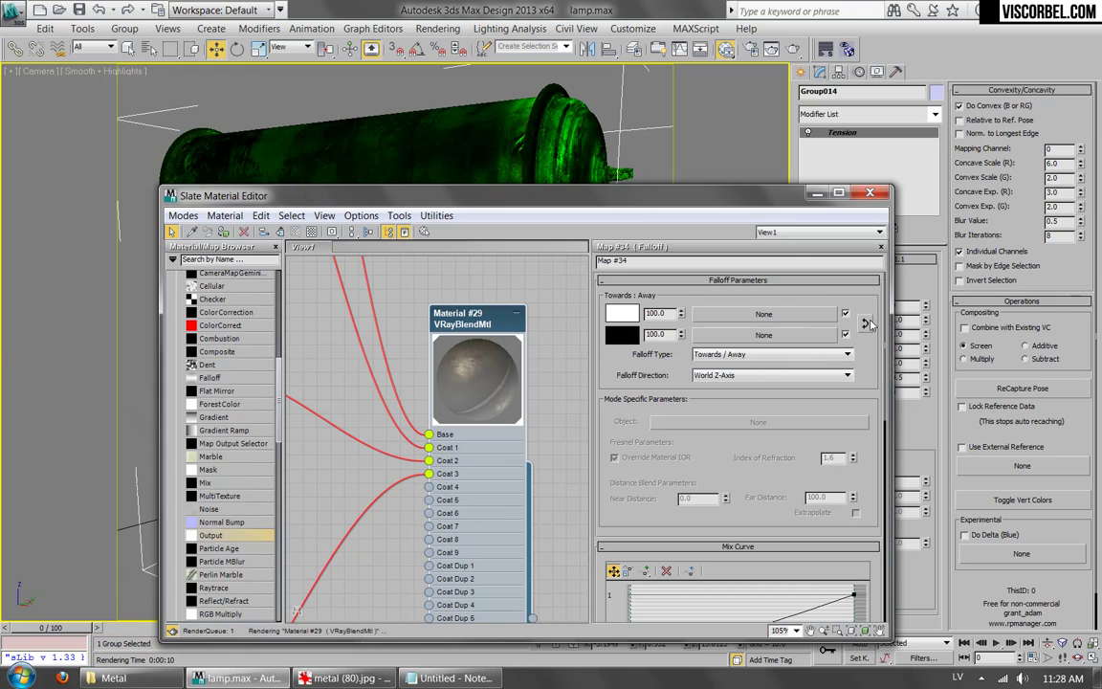
Add two points to the Falloff map's mix curve and shape them into a steep black-to-white transition near the middle.
{"action": "scroll", "coordinate": [720, 469], "scroll_direction": "down", "scroll_amount": 5}
{"action": "left_click", "coordinate": [644, 407]}
{"action": "left_click", "coordinate": [712, 478]}
{"action": "left_click", "coordinate": [731, 473]}
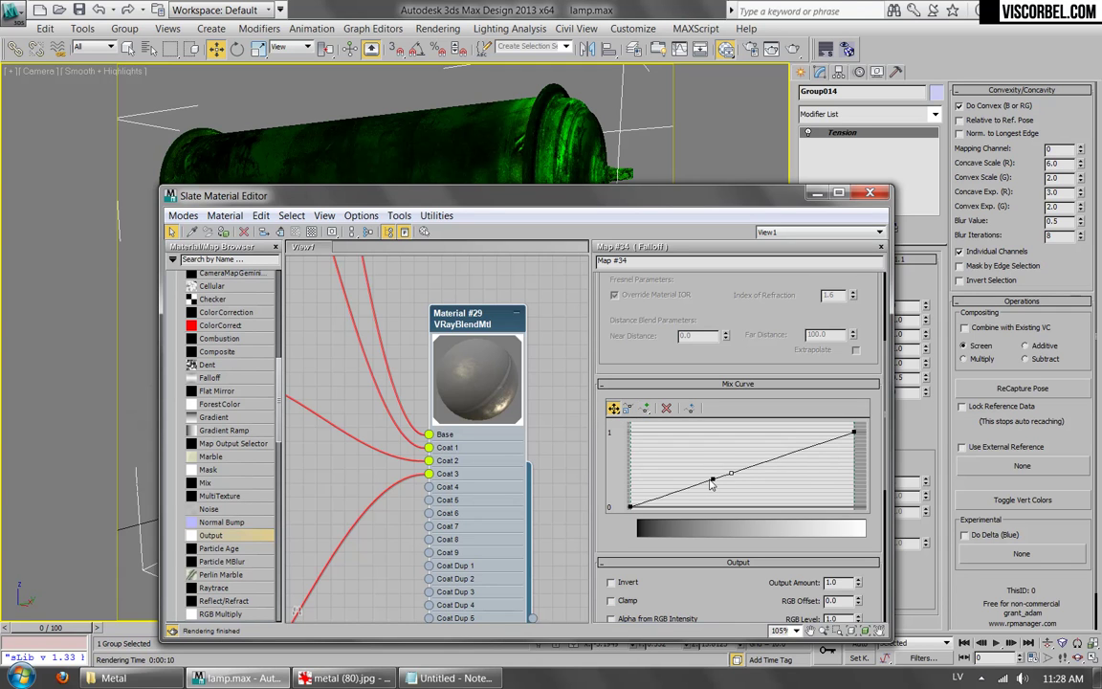
{"action": "left_click_drag", "start_coordinate": [715, 480], "coordinate": [737, 427]}
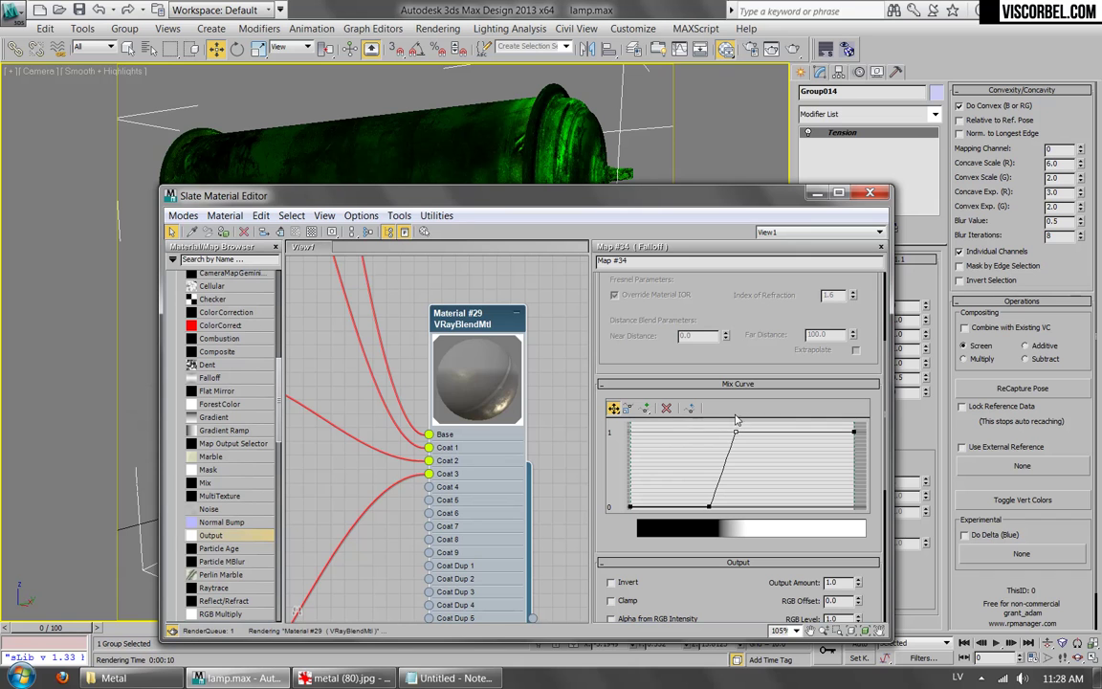
Test-render the camera view, close the render, and widen the mix curve's transition by moving its upper point toward the white end.
{"action": "left_click", "coordinate": [714, 48]}
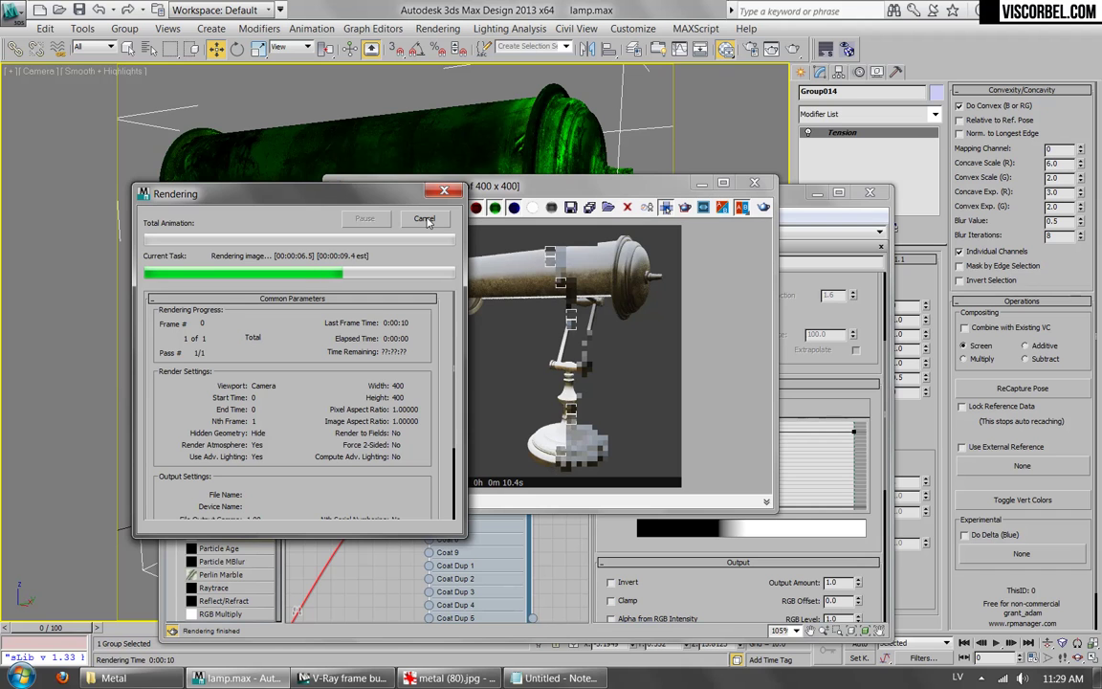
{"action": "left_click", "coordinate": [756, 184]}
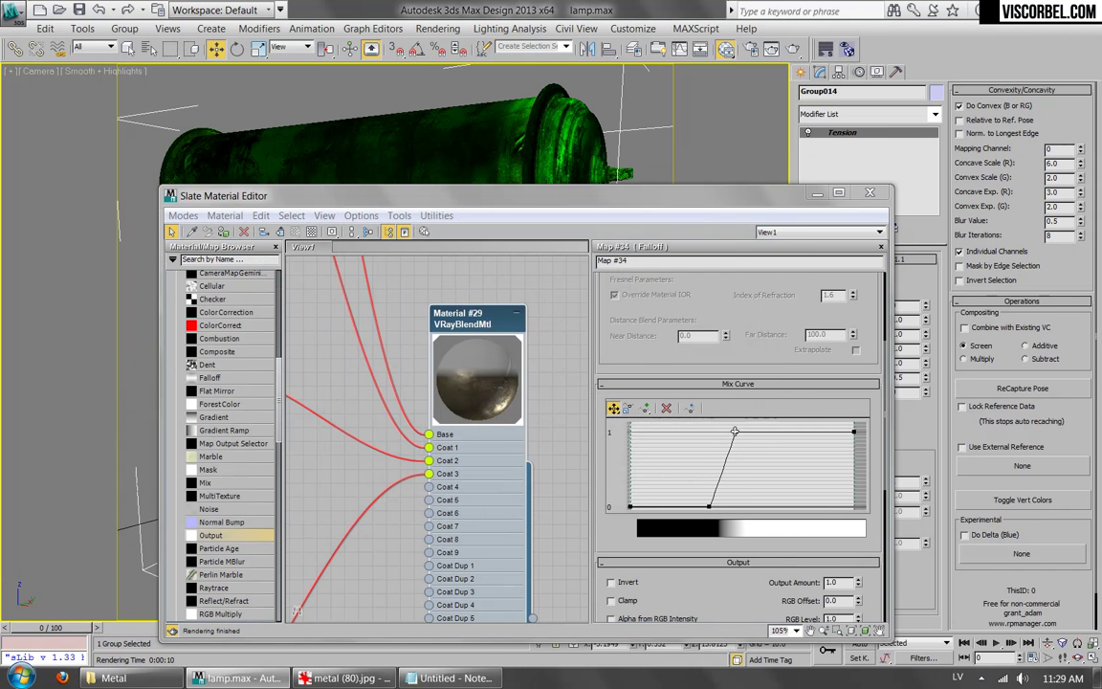
{"action": "left_click_drag", "start_coordinate": [734, 432], "coordinate": [756, 433]}
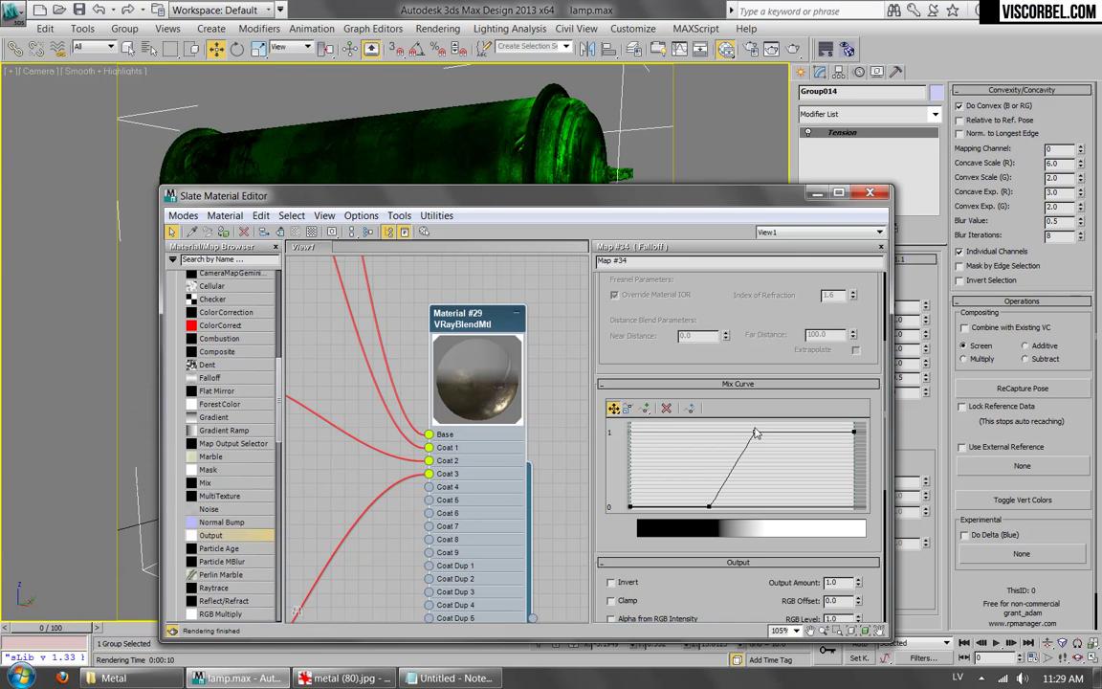
Reposition the Falloff node and assign a VRayDirt map to Color #2 of the third coat's Mix map.
{"action": "left_click_drag", "start_coordinate": [650, 319], "coordinate": [721, 487]}
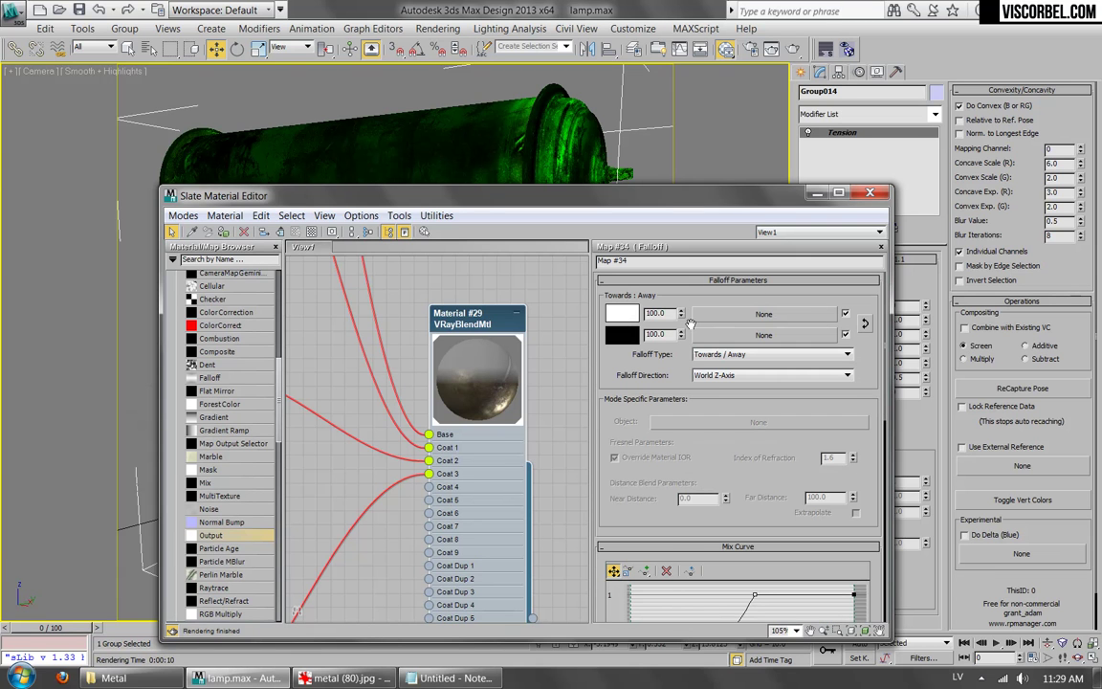
{"action": "scroll", "coordinate": [437, 356], "scroll_direction": "down", "scroll_amount": 5}
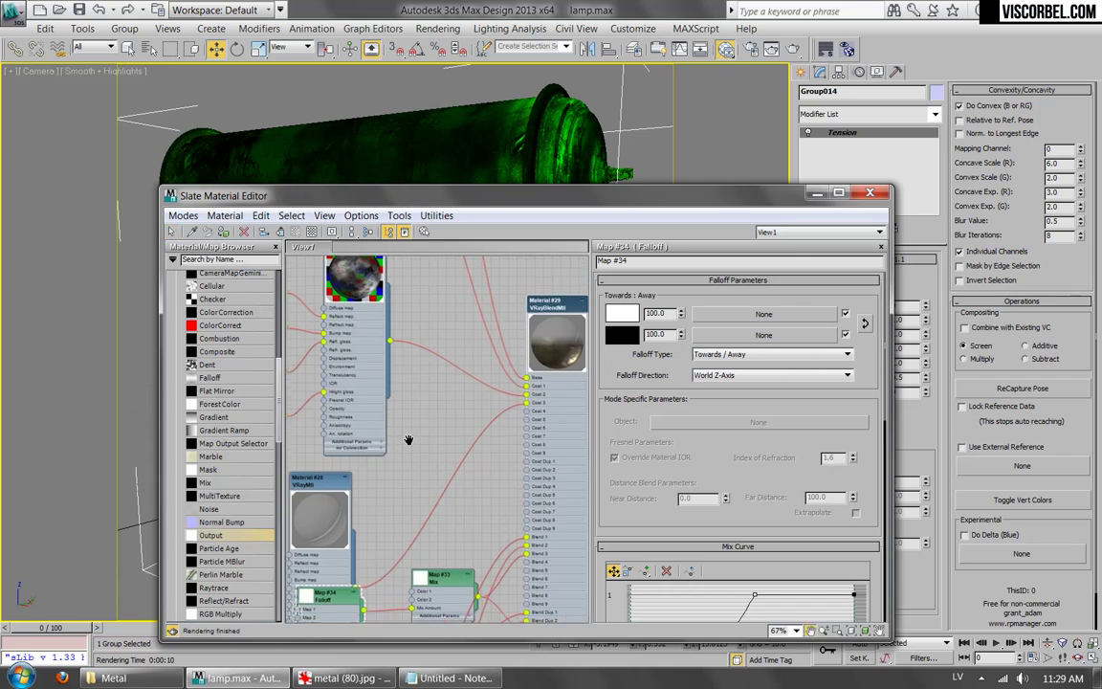
{"action": "left_click_drag", "start_coordinate": [363, 495], "coordinate": [383, 514]}
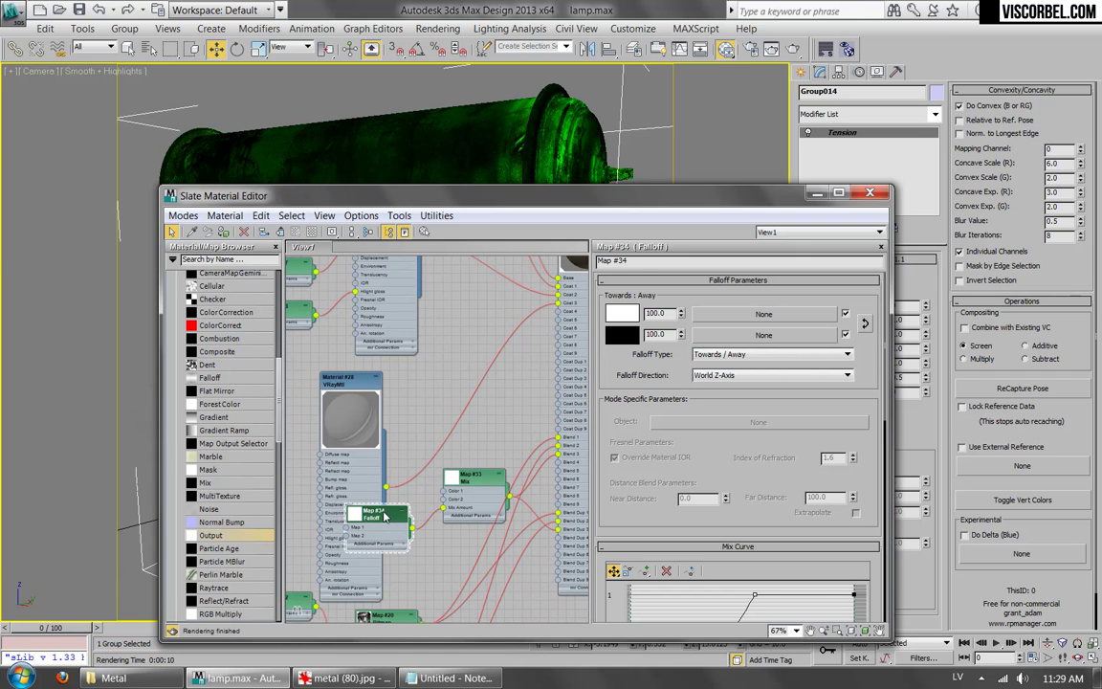
{"action": "double_click", "coordinate": [486, 489]}
{"action": "left_click", "coordinate": [778, 336]}
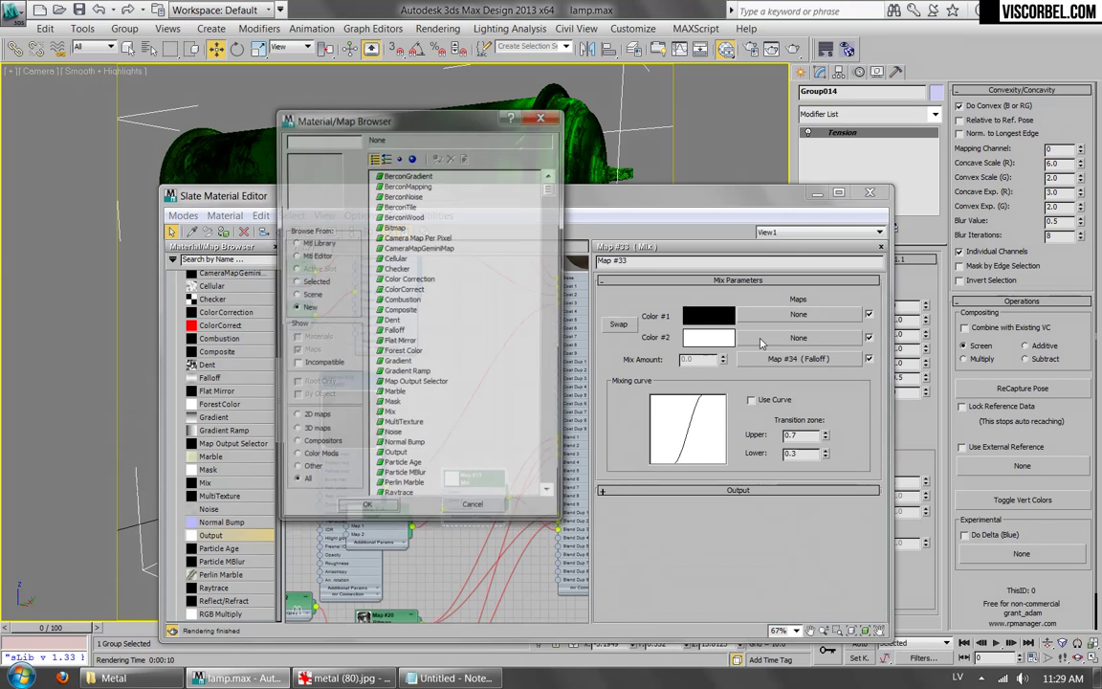
{"action": "scroll", "coordinate": [402, 449], "scroll_direction": "down", "scroll_amount": 4}
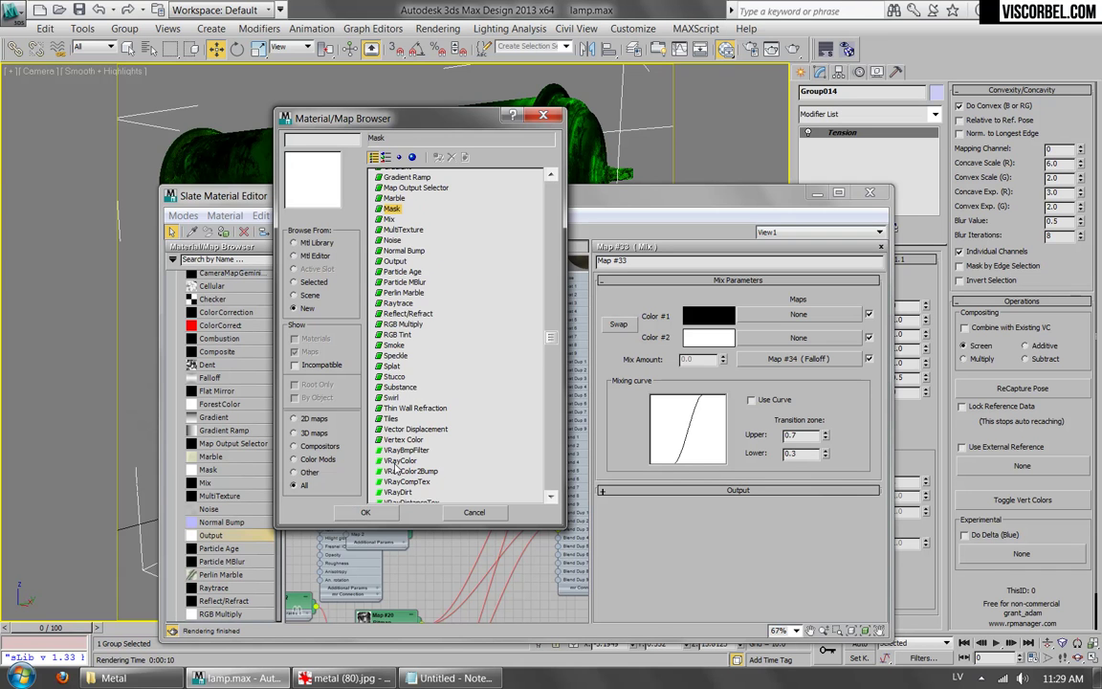
{"action": "double_click", "coordinate": [400, 472]}
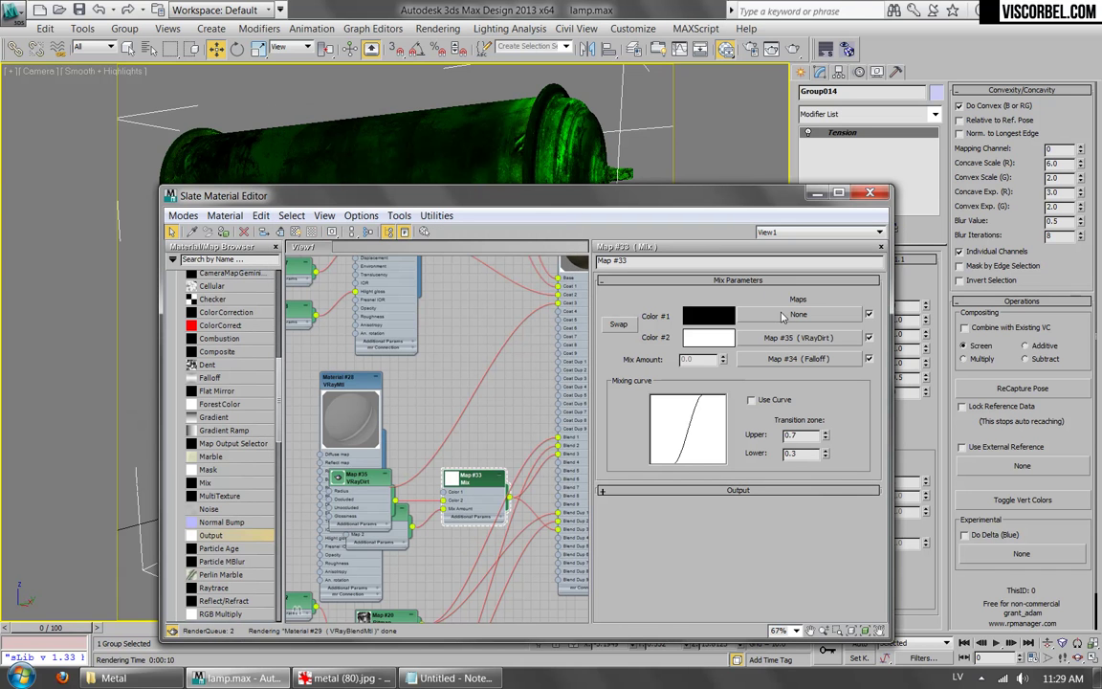
Swap the new VRayDirt map's colors to make occluded areas white and unoccluded areas black.
{"action": "left_click", "coordinate": [797, 338]}
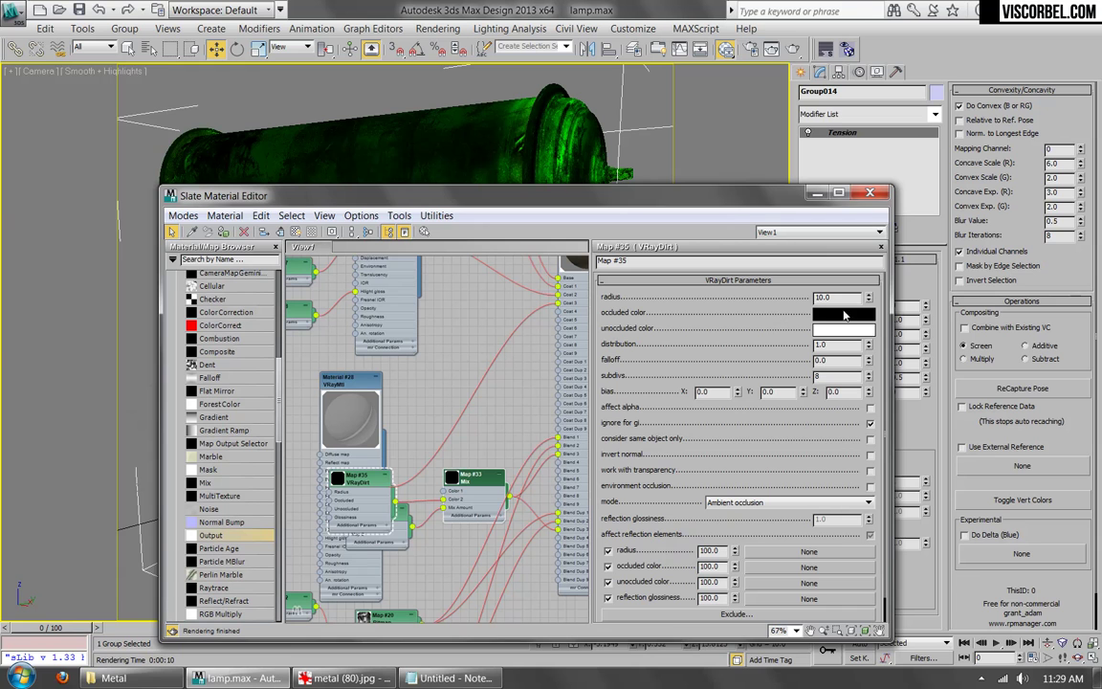
{"action": "left_click_drag", "start_coordinate": [842, 332], "coordinate": [843, 331]}
{"action": "left_click", "coordinate": [429, 422]}
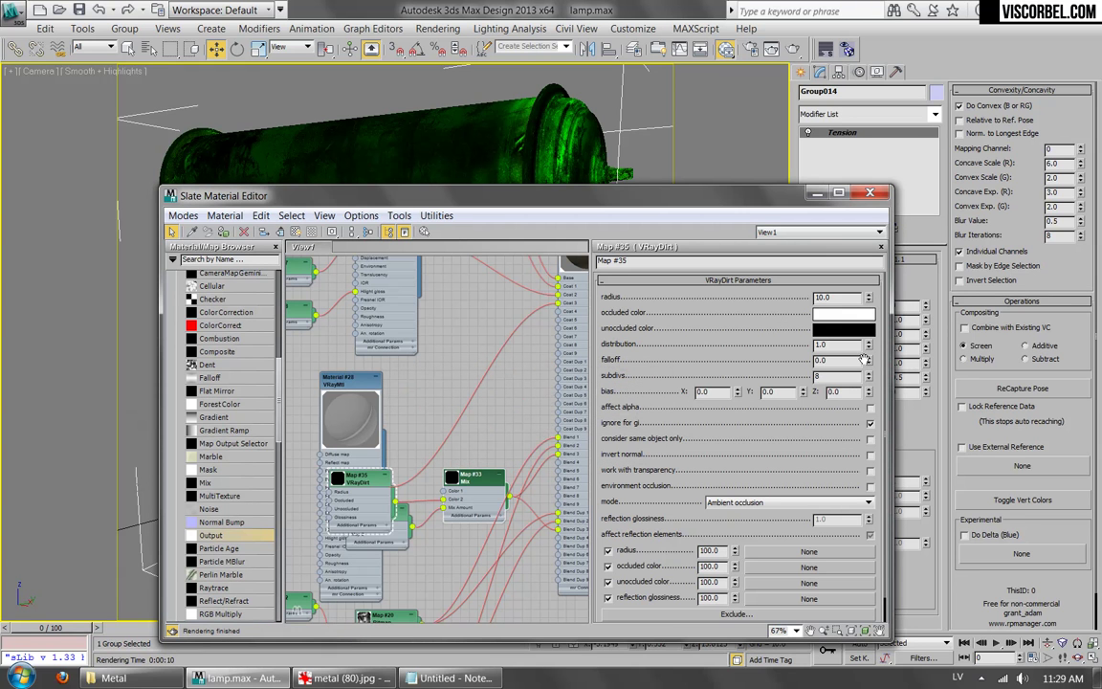
Uncover the texmapPreview dialog, preview the VRayDirt map on the lamp, and close the preview.
{"action": "left_click_drag", "start_coordinate": [422, 202], "coordinate": [582, 149]}
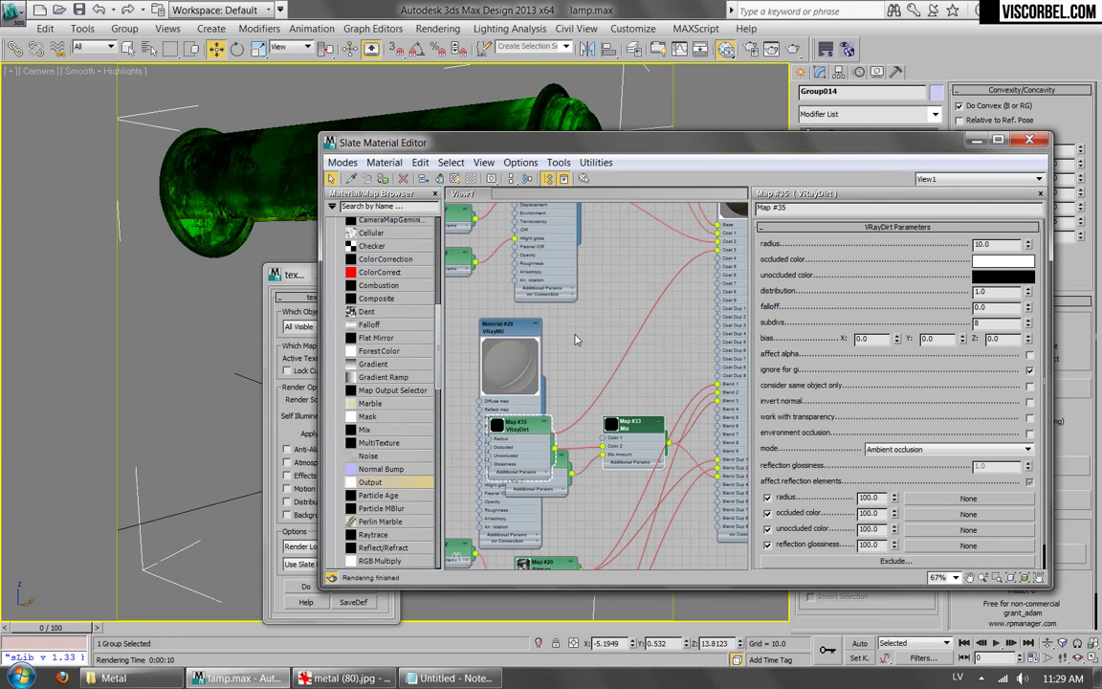
{"action": "left_click_drag", "start_coordinate": [293, 276], "coordinate": [237, 277]}
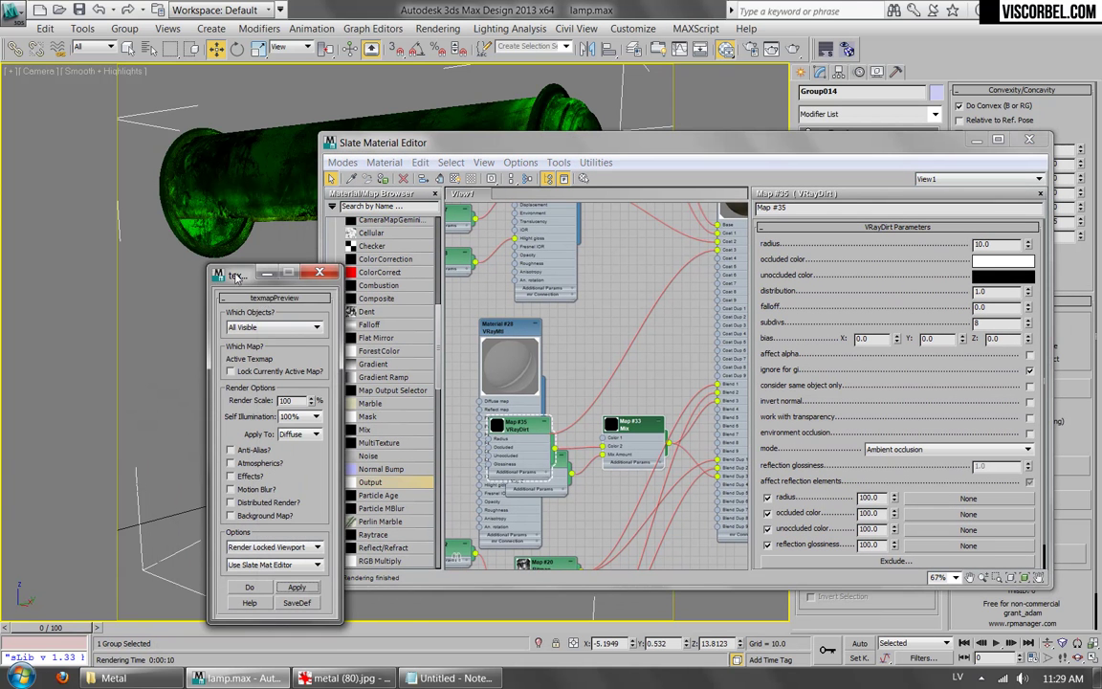
{"action": "left_click", "coordinate": [298, 588]}
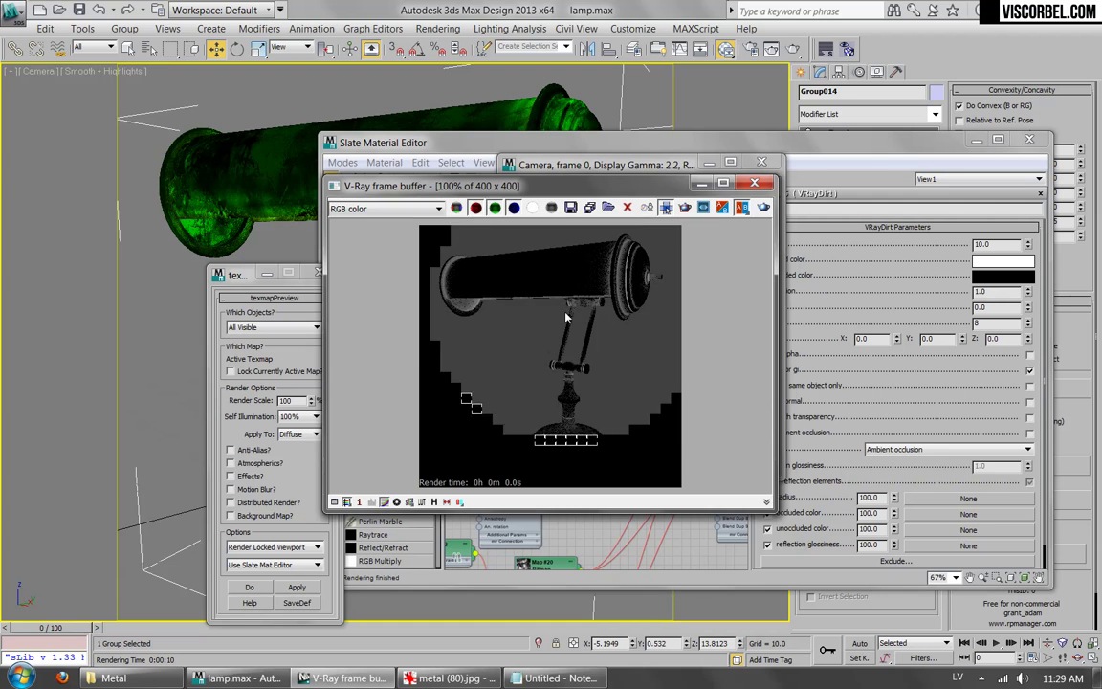
{"action": "left_click", "coordinate": [763, 163]}
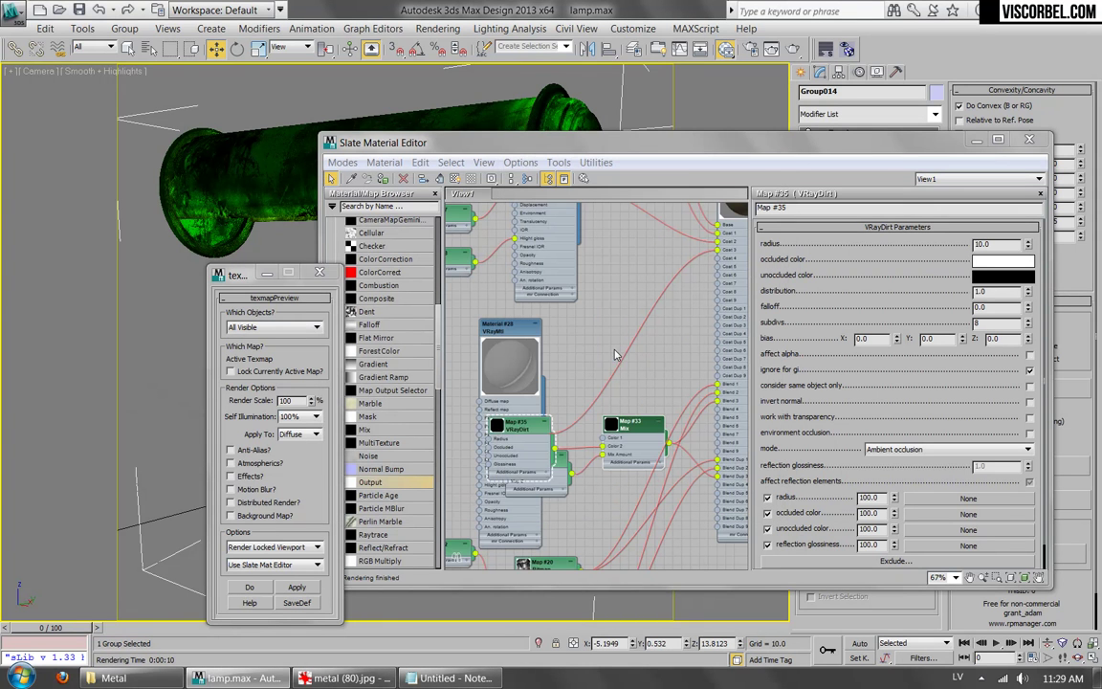
Separate the VRayDirt node from the Falloff node, then preview the Mix map on the lamp and close the preview.
{"action": "left_click_drag", "start_coordinate": [547, 432], "coordinate": [555, 379]}
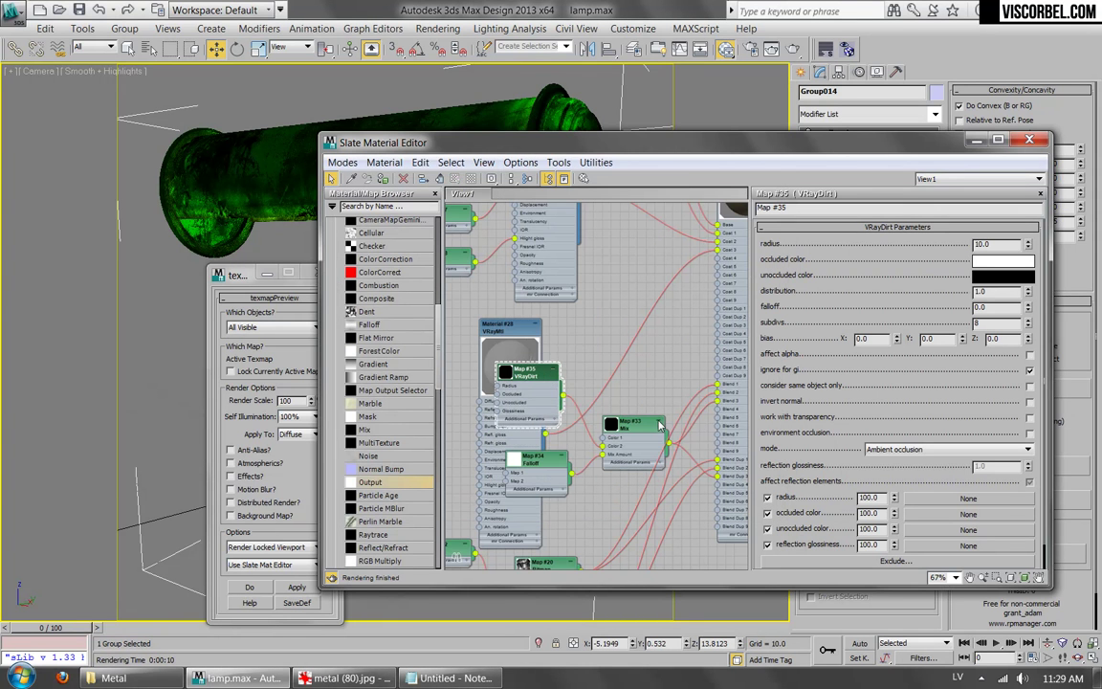
{"action": "left_click", "coordinate": [633, 424]}
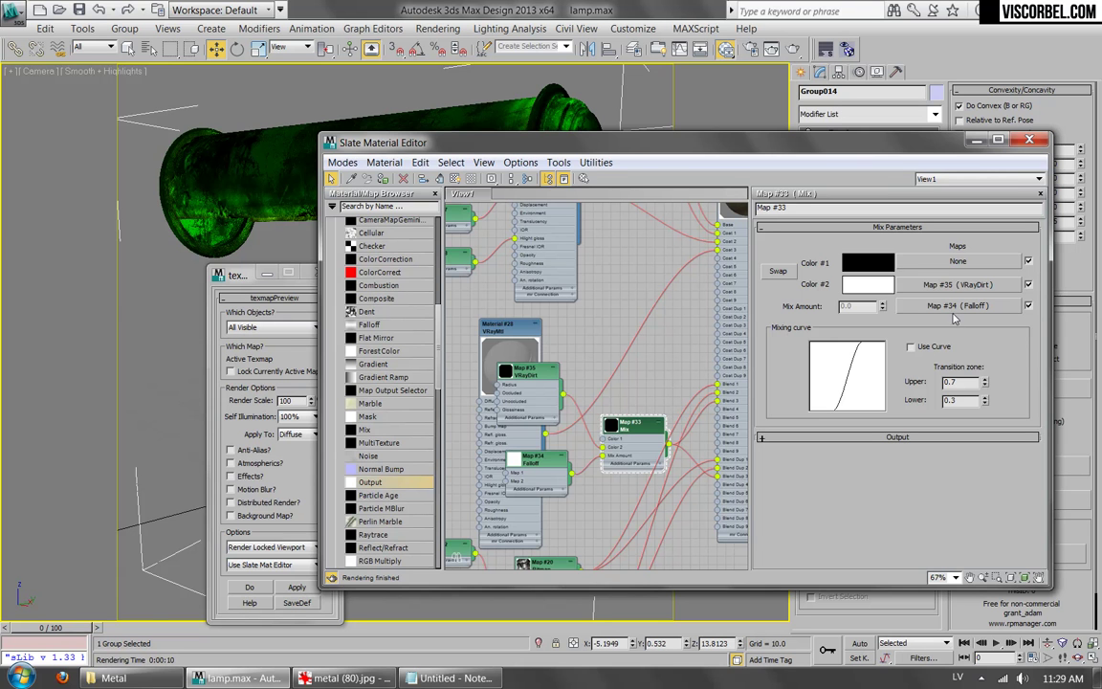
{"action": "left_click", "coordinate": [297, 588]}
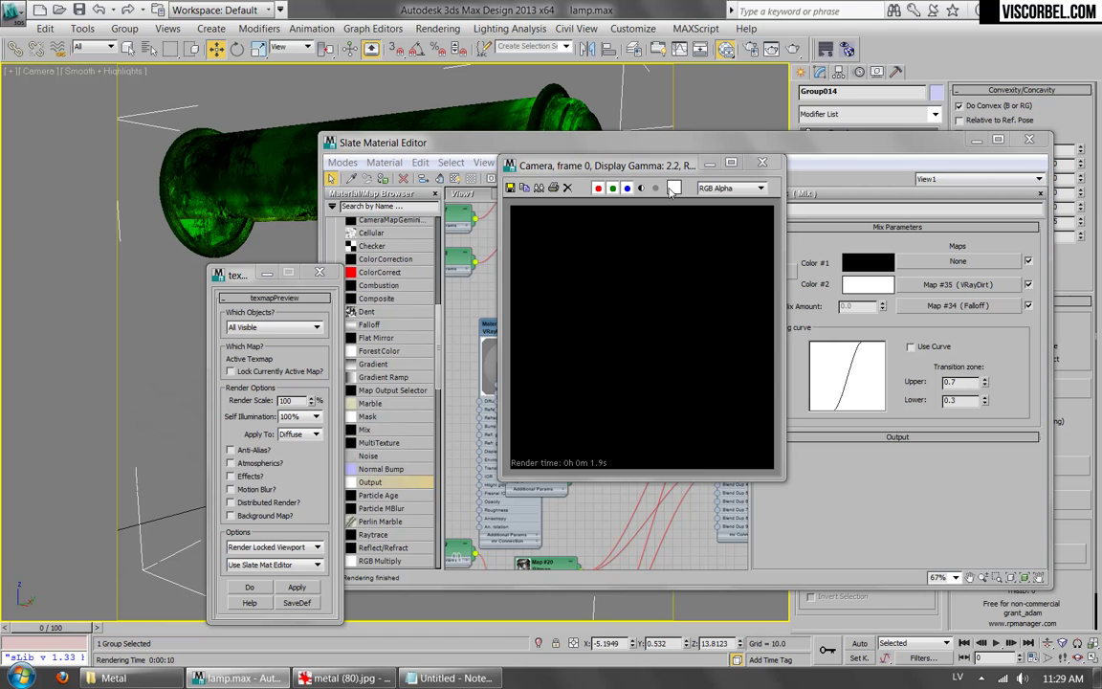
{"action": "left_click", "coordinate": [762, 163]}
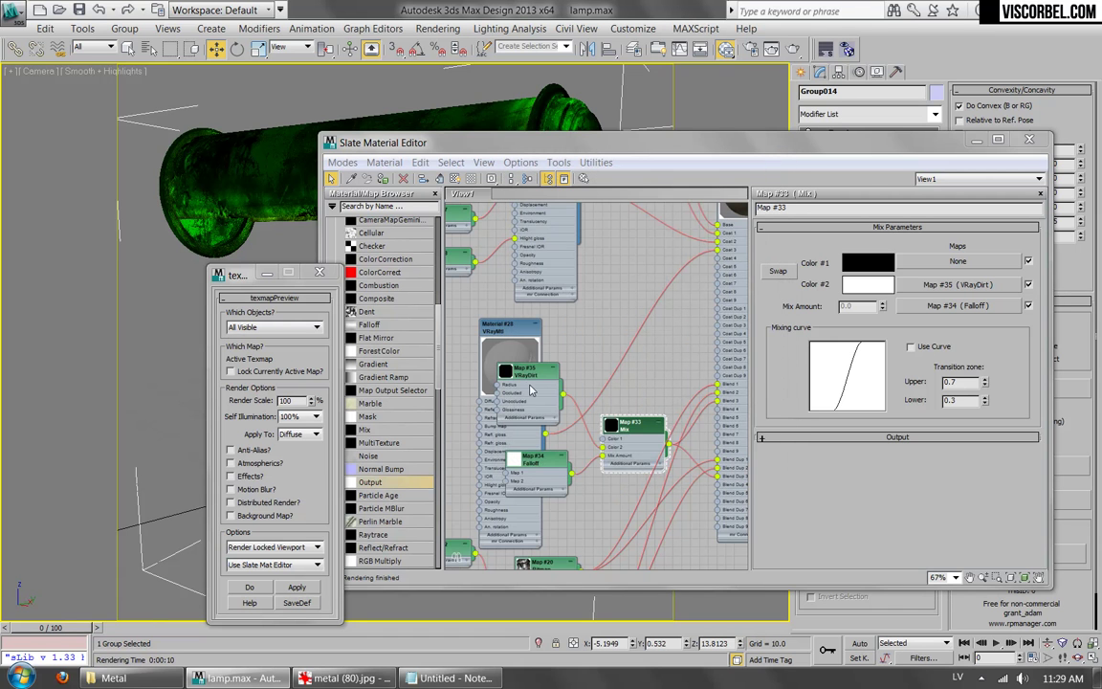
Copy the VRayDirt map from the Mix map's Color #2 and paste it as a copy into that VRayDirt's unoccluded color slot.
{"action": "double_click", "coordinate": [529, 379]}
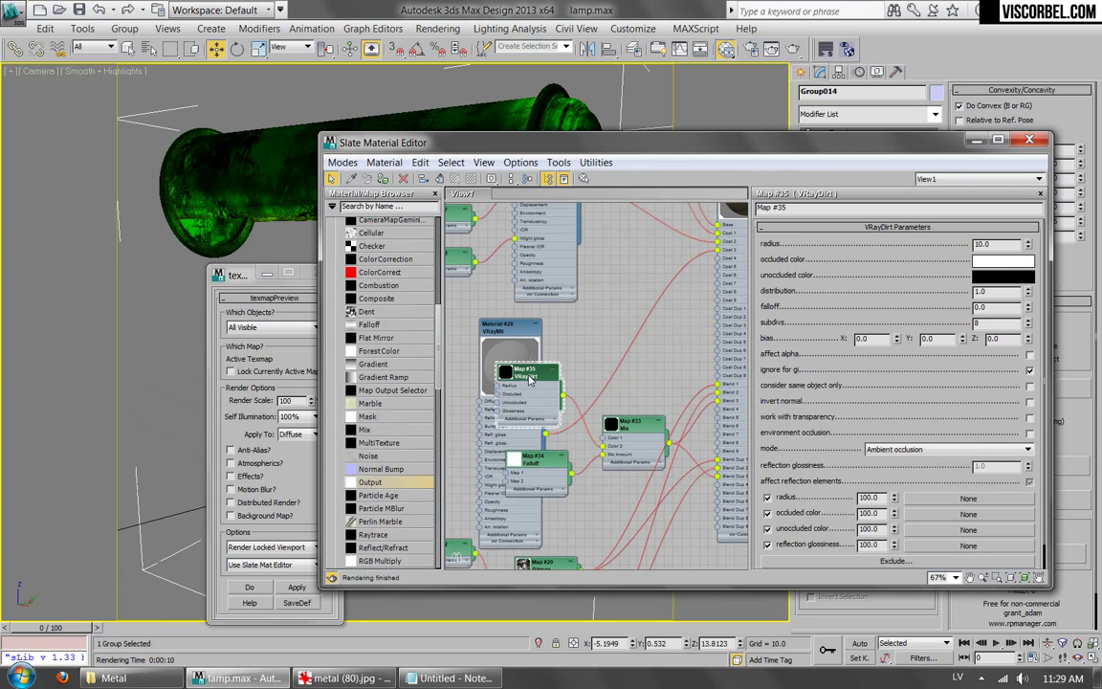
{"action": "double_click", "coordinate": [626, 424]}
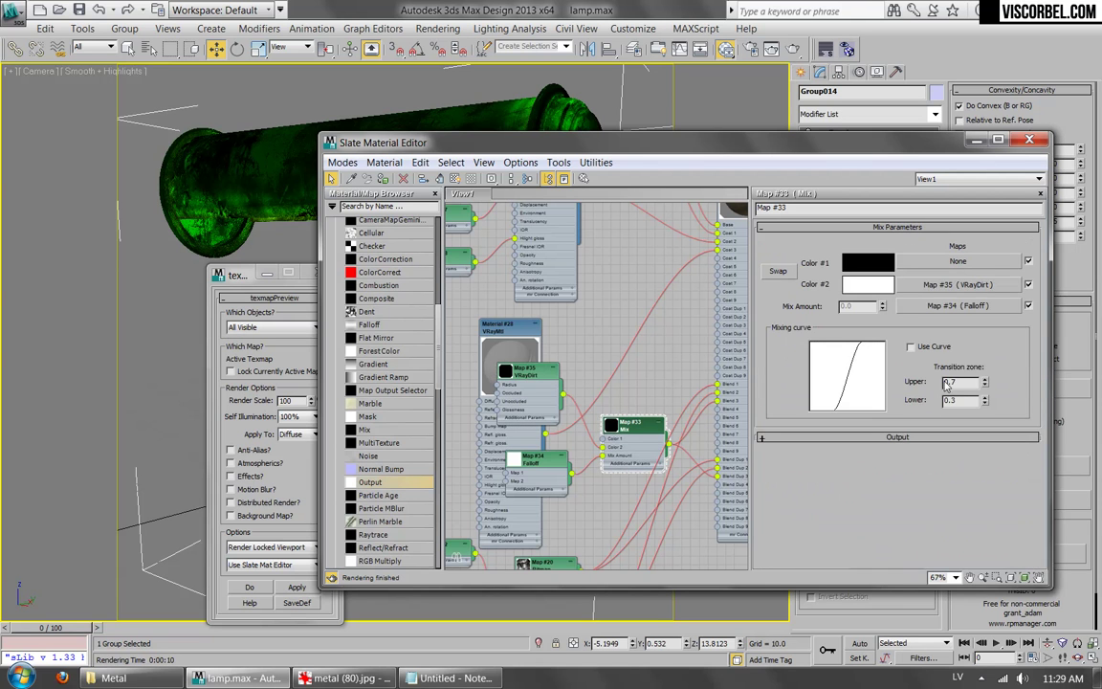
{"action": "right_click", "coordinate": [953, 290]}
{"action": "left_click", "coordinate": [944, 284]}
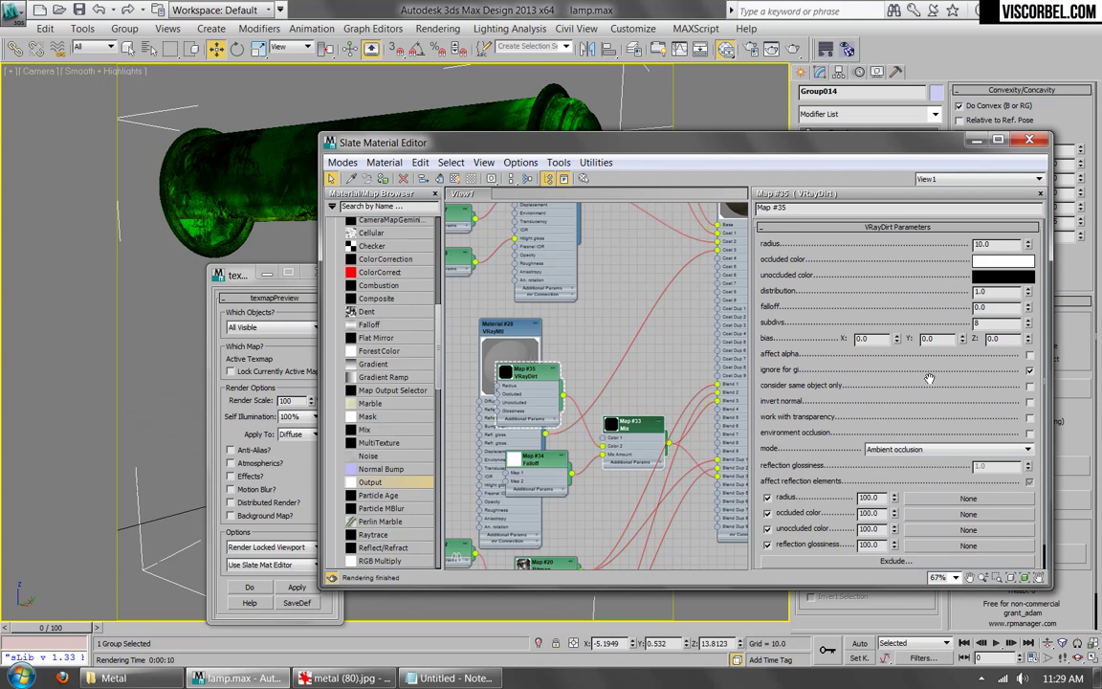
{"action": "right_click", "coordinate": [966, 532]}
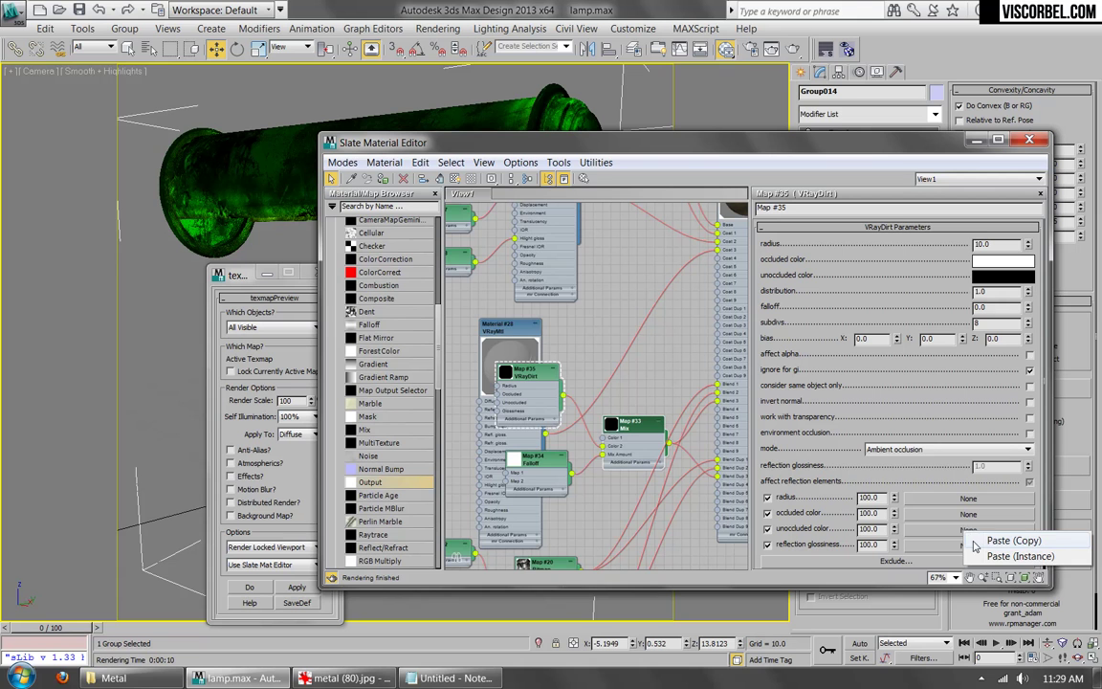
{"action": "left_click", "coordinate": [981, 604]}
Open the VRayBlendMtl's parameters and render the camera view of the lamp.
{"action": "middle_click_drag", "start_coordinate": [683, 256], "coordinate": [544, 364]}
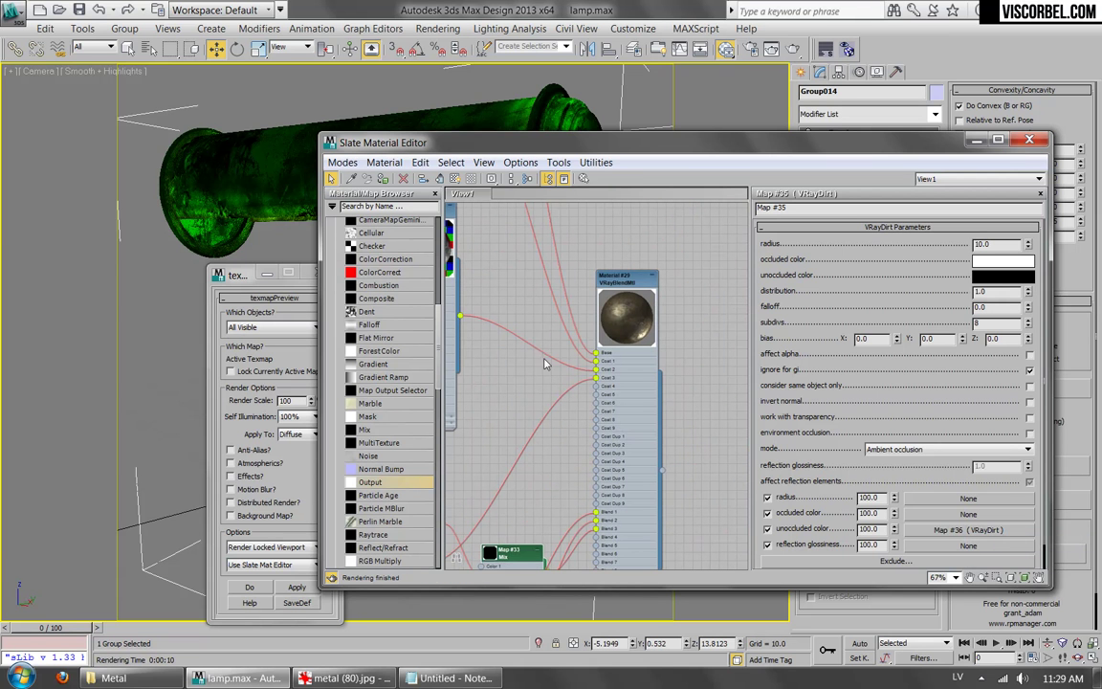
{"action": "double_click", "coordinate": [630, 283]}
{"action": "left_click", "coordinate": [805, 49]}
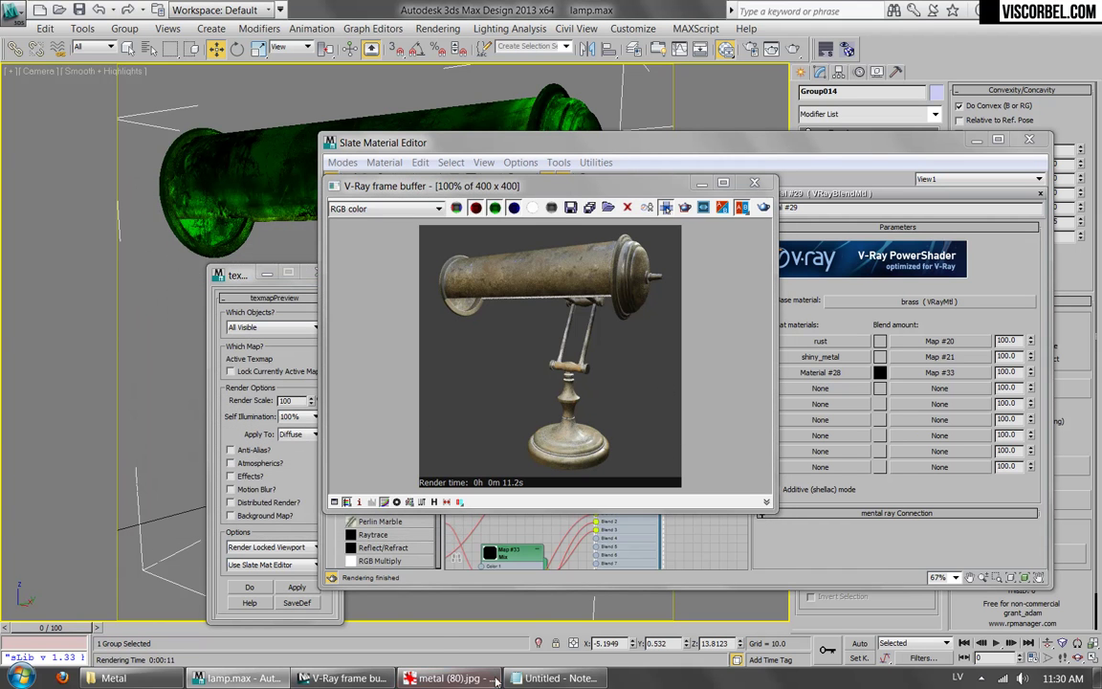
Compare the finished lamp render with the metal (80).jpg reference, examining the dirt and wear details up close.
{"action": "mouse_move", "coordinate": [512, 667]}
{"action": "left_click", "coordinate": [539, 412]}
{"action": "scroll", "coordinate": [533, 417], "scroll_direction": "up", "scroll_amount": 1}
{"action": "middle_click_drag", "start_coordinate": [622, 416], "coordinate": [547, 382]}
{"action": "middle_click_drag", "start_coordinate": [550, 262], "coordinate": [526, 338]}
{"action": "scroll", "coordinate": [527, 340], "scroll_direction": "down", "scroll_amount": 1}
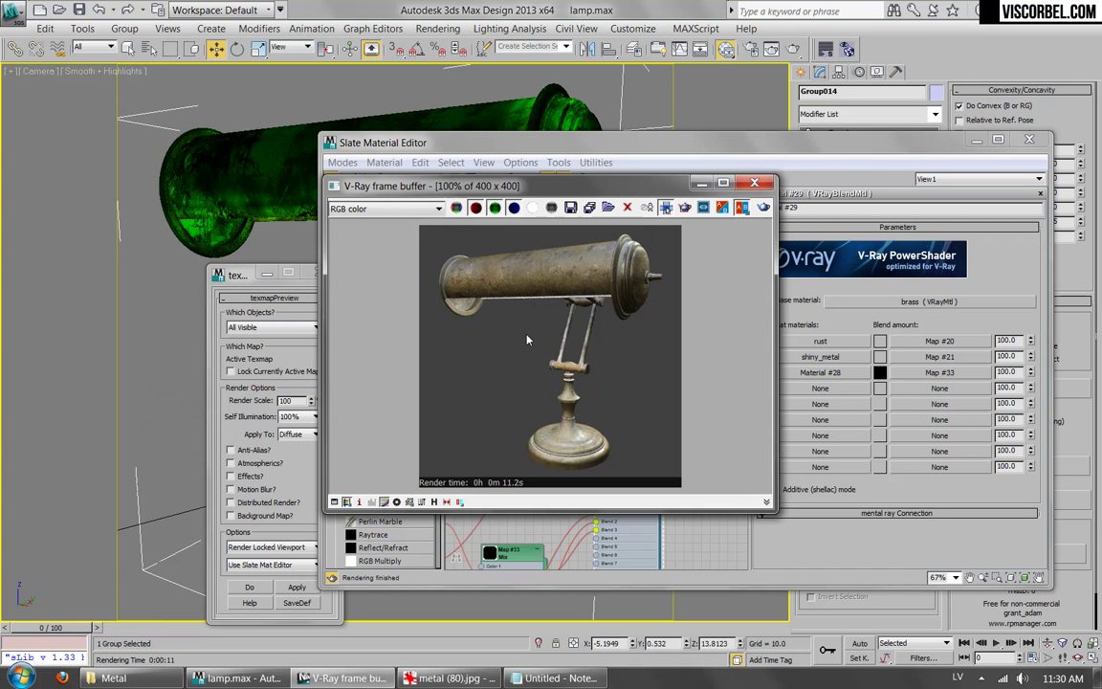